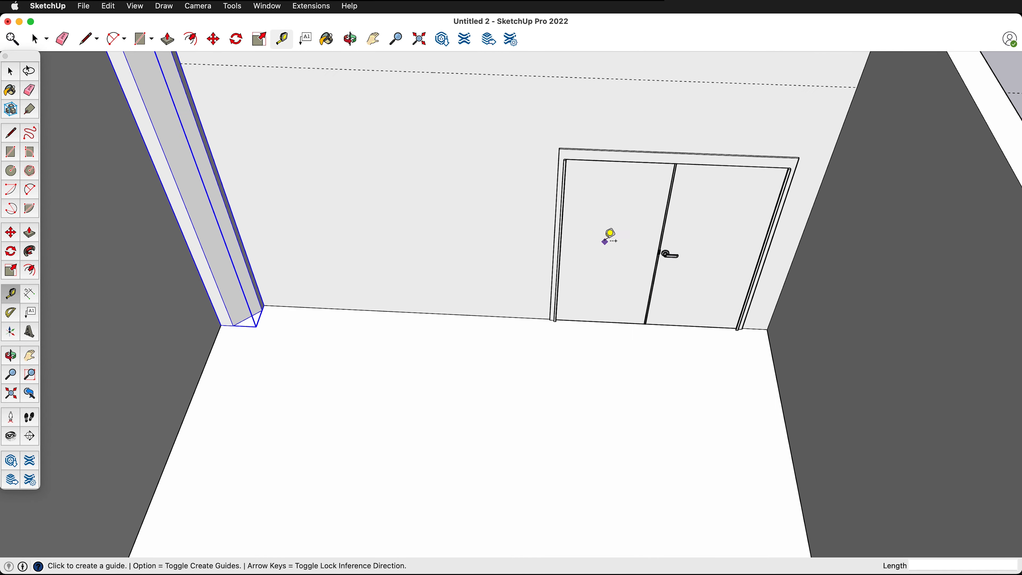
- Draw a rectangle about 16' 10 1/4" by 9' 1 7/16" on the door wall, from the corner column's base to the opposite wall
key(r)
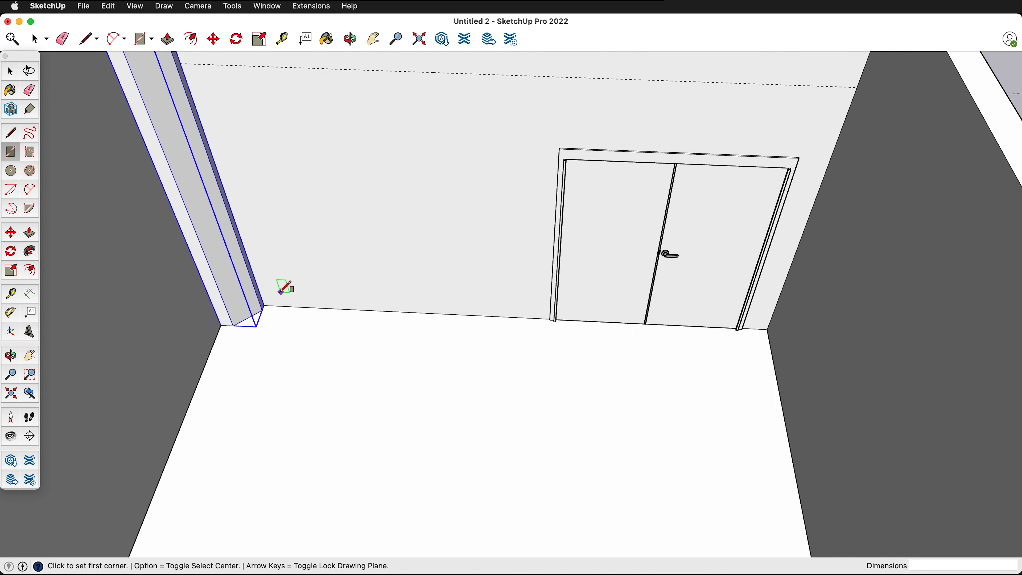
scroll(278, 292, up, 10)
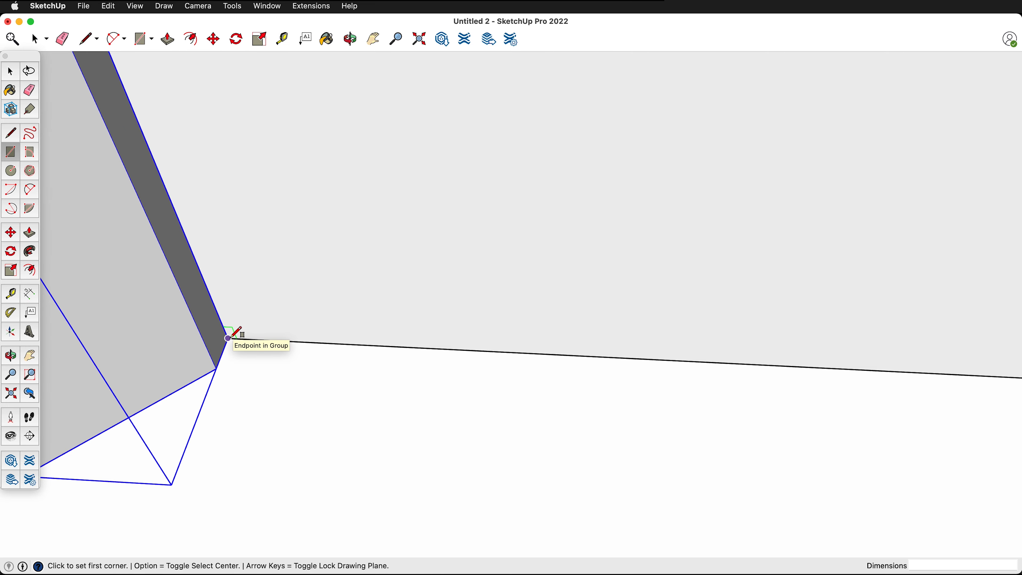
click(227, 338)
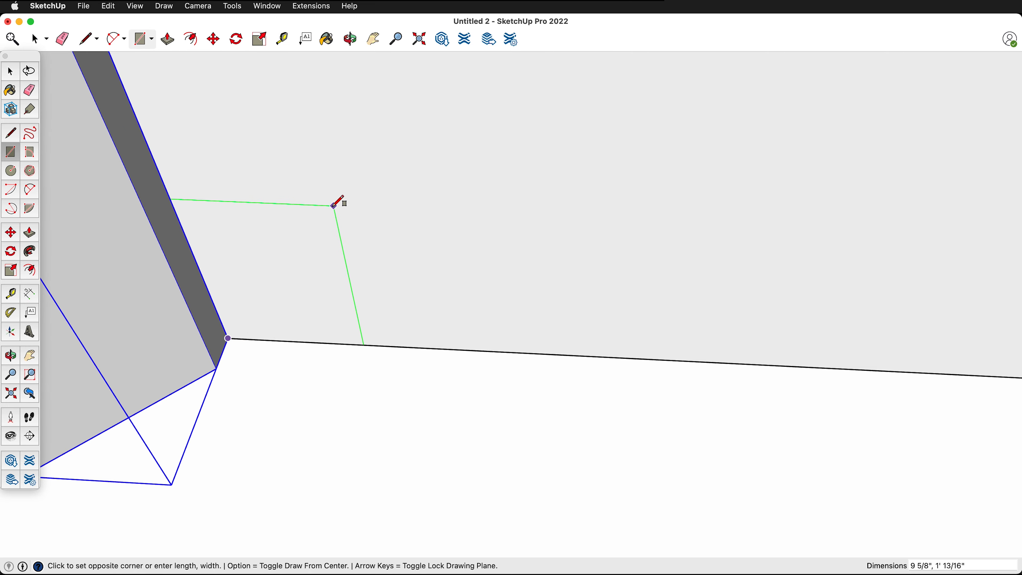
scroll(337, 203, down, 15)
scroll(644, 189, up, 4)
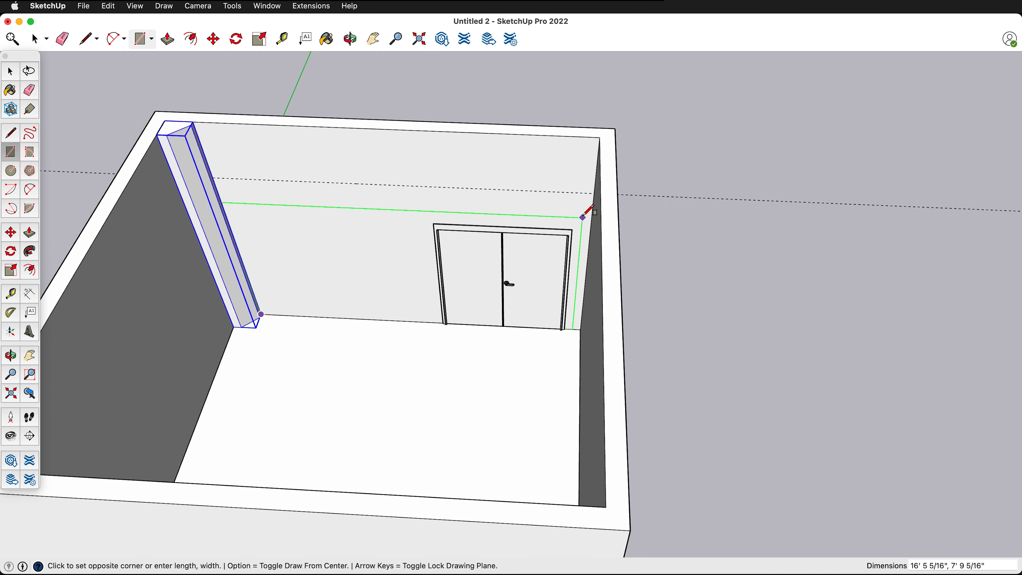
scroll(584, 217, up, 8)
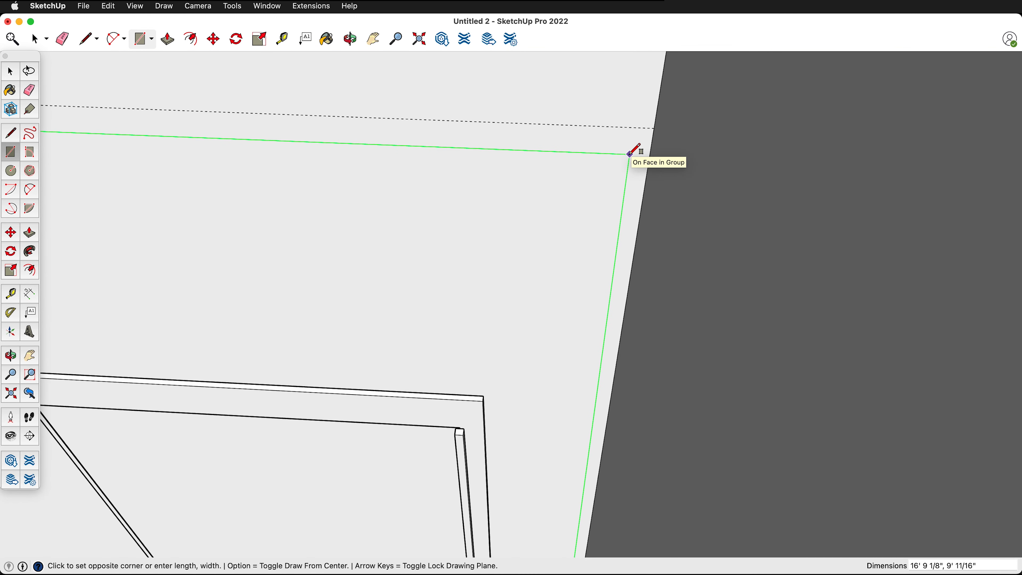
key(Down)
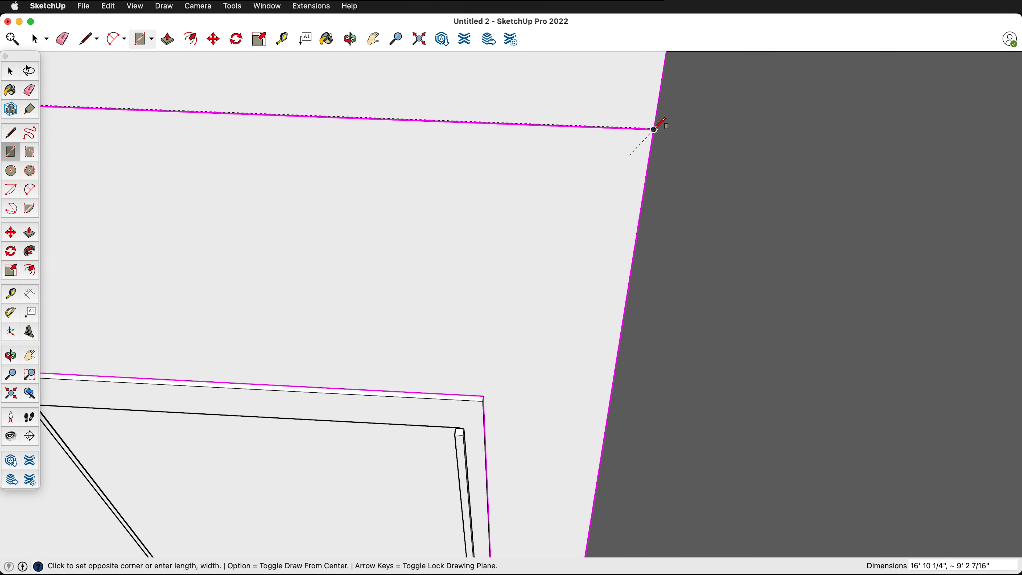
click(651, 144)
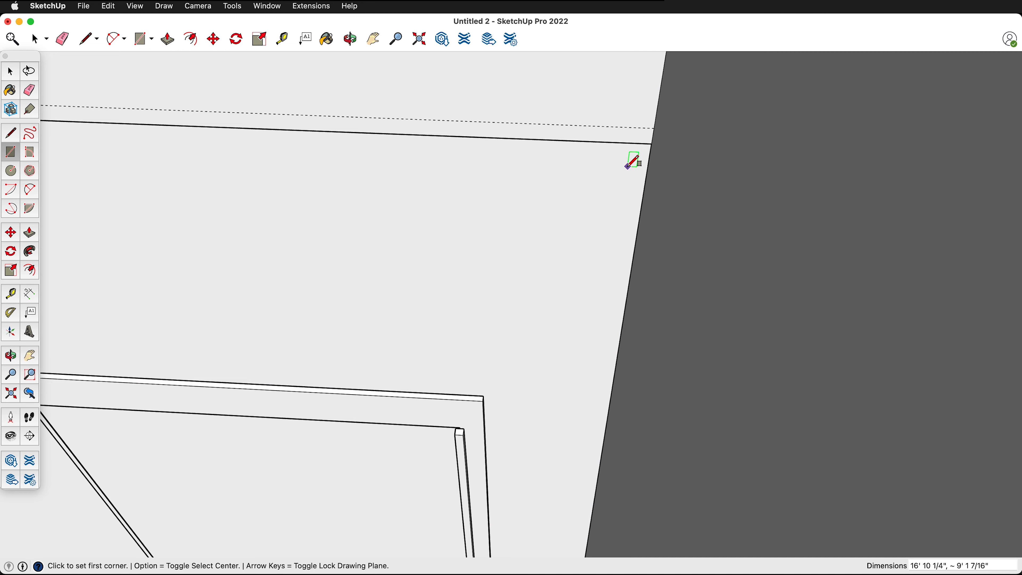
- Extrude the door-wall rectangle 1/2" into the room to form a wall panel
key(p)
click(571, 177)
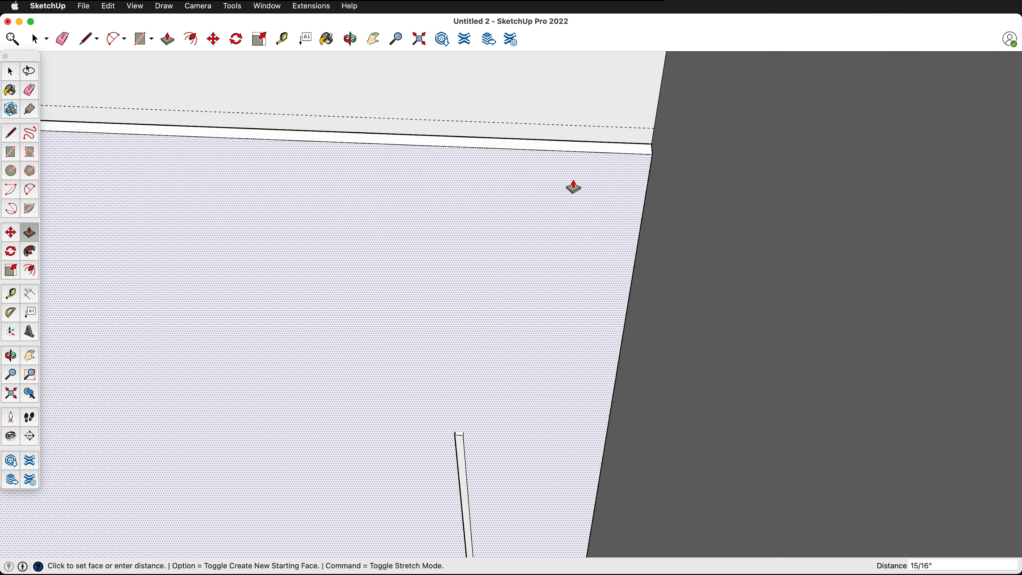
key(Return)
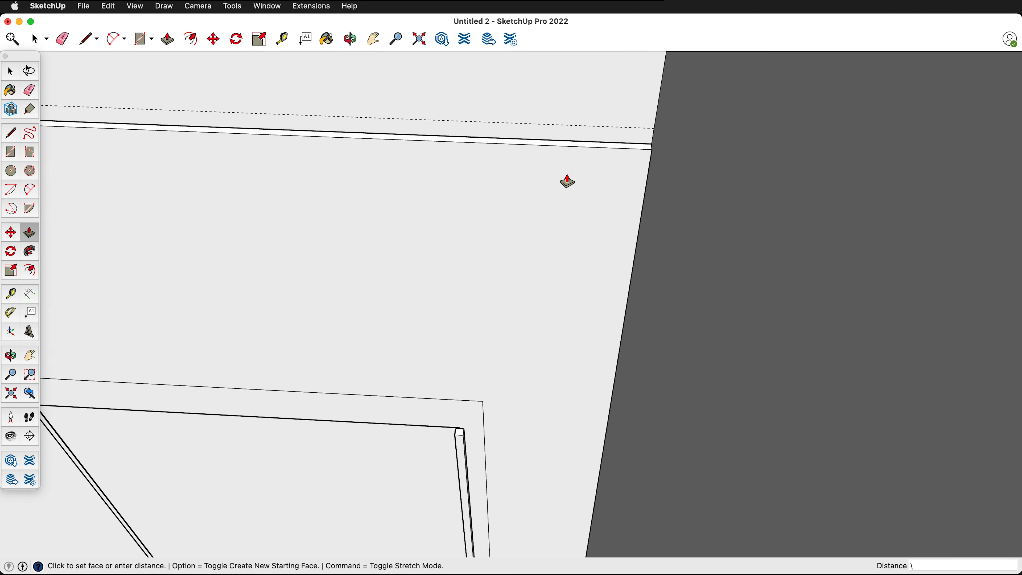
- Raise the panel's narrow top face to the guide line on the wall, about 1 1/16"
middle_drag(616, 171, 376, 239)
scroll(376, 239, up, 2)
click(406, 251)
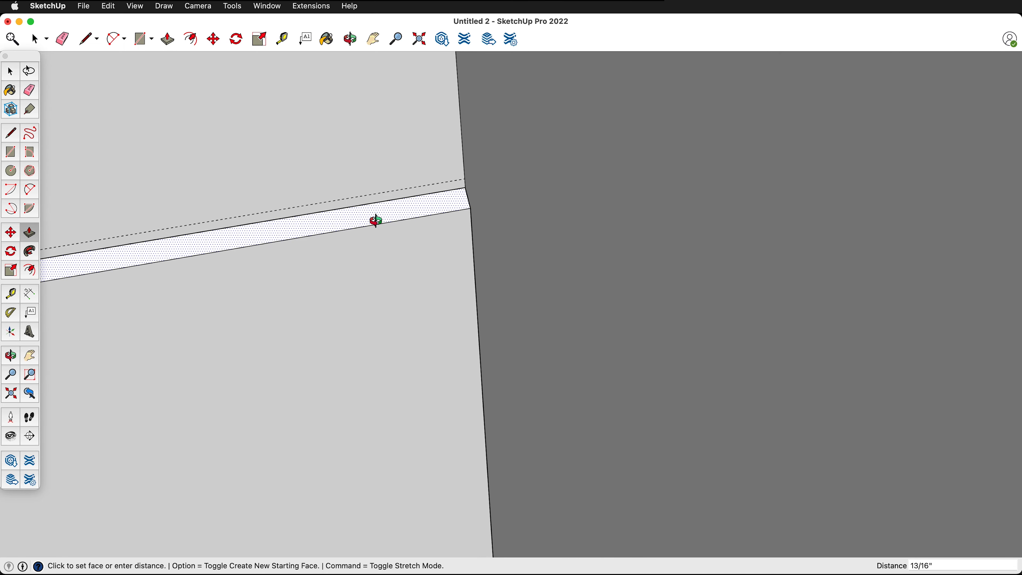
middle_drag(376, 221, 443, 280)
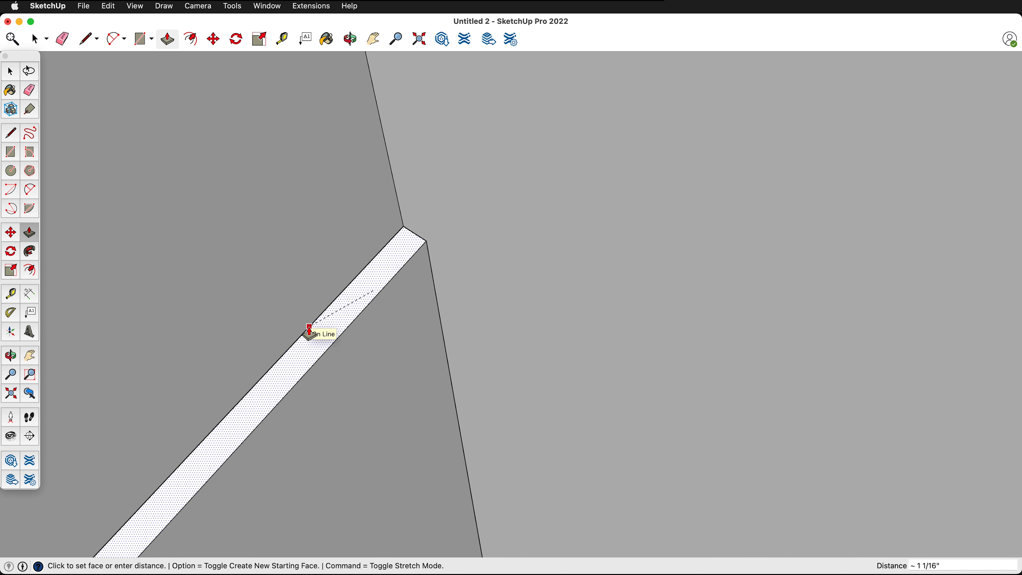
click(311, 326)
- Draw a 6' 4" by 7' 1/2" rectangle on the panel around the double door's outer frame
scroll(338, 217, down, 6)
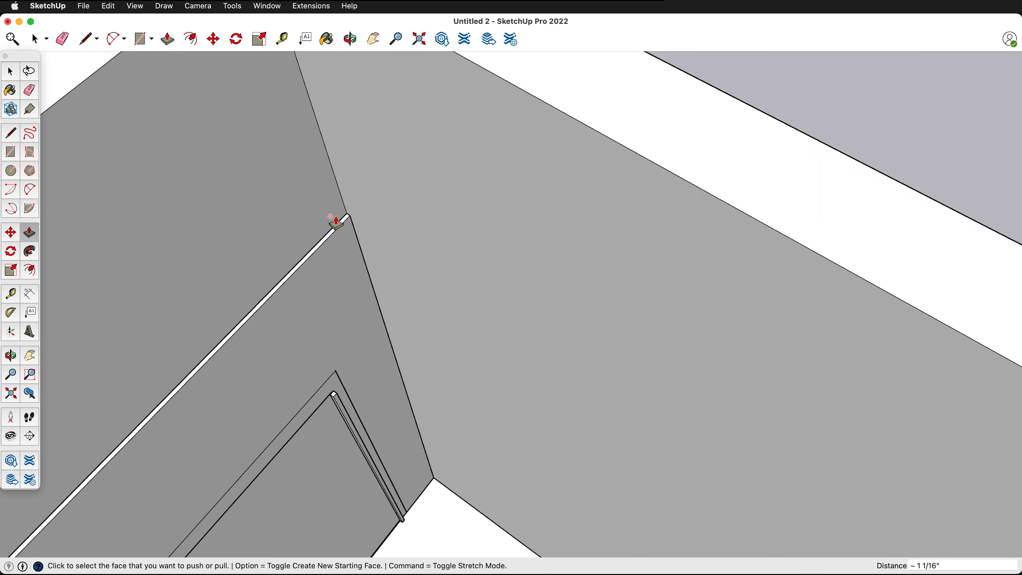
middle_drag(336, 221, 201, 178)
scroll(311, 176, down, 4)
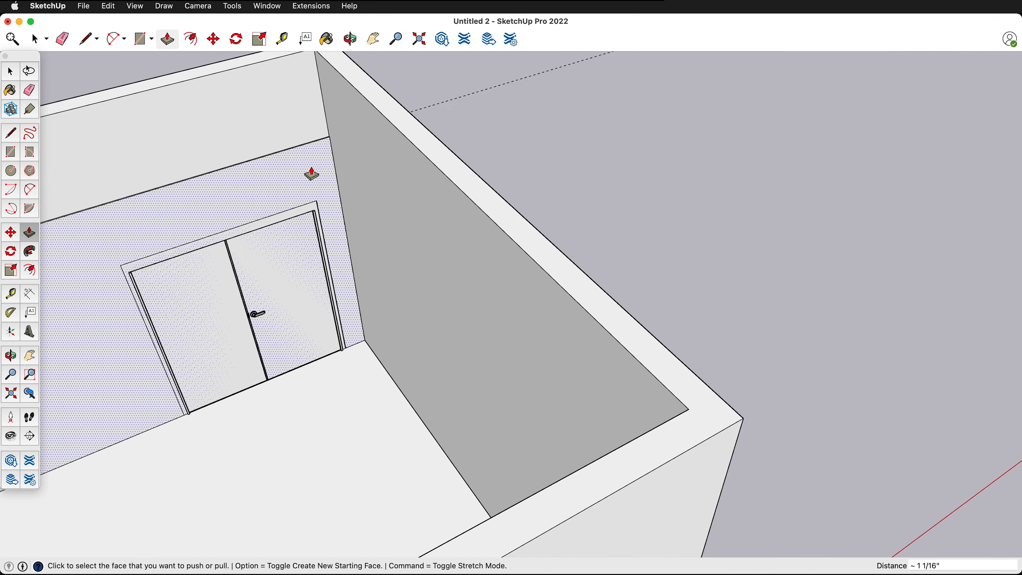
middle_drag(312, 173, 183, 272)
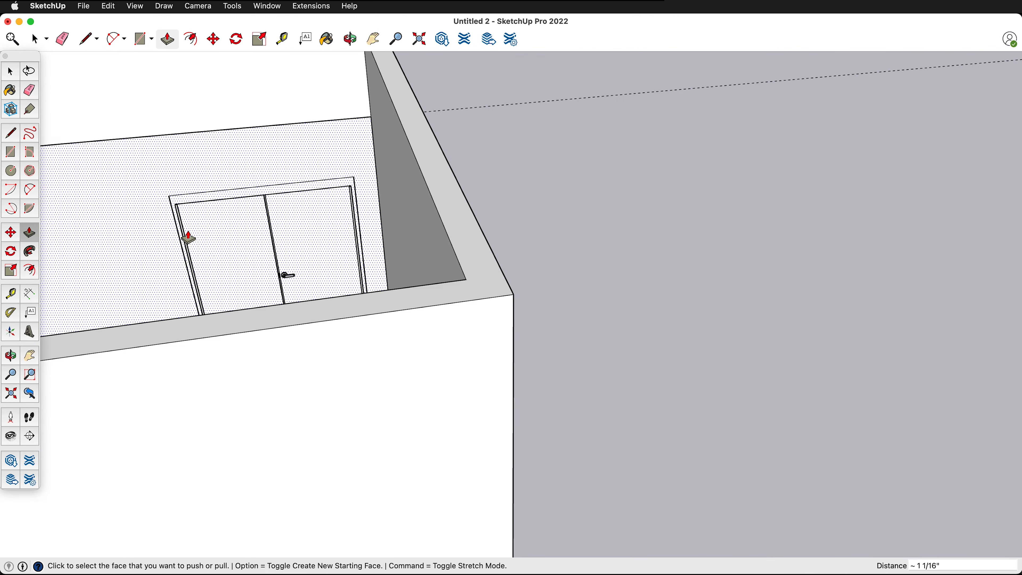
scroll(172, 232, up, 6)
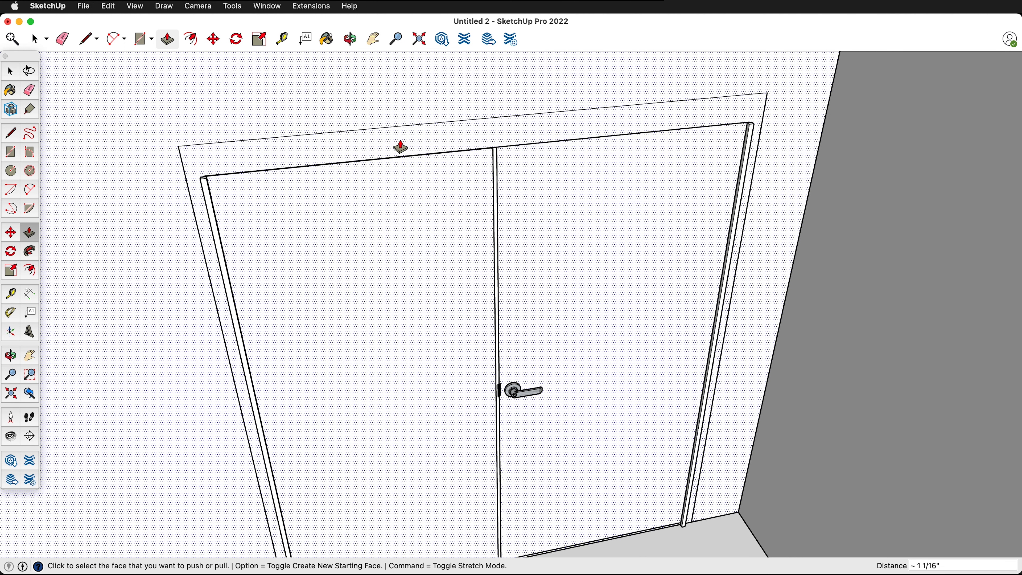
key(r)
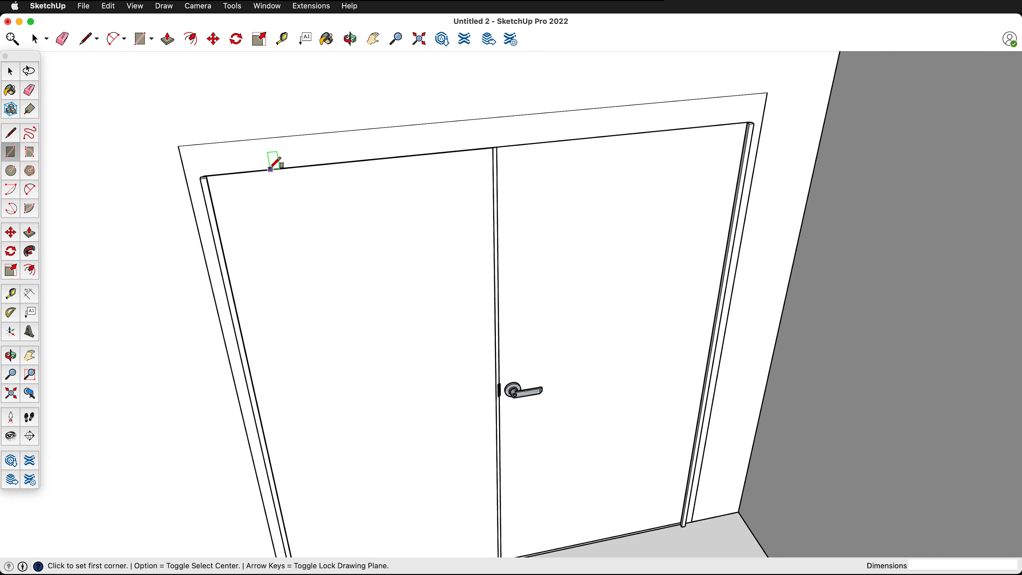
click(178, 146)
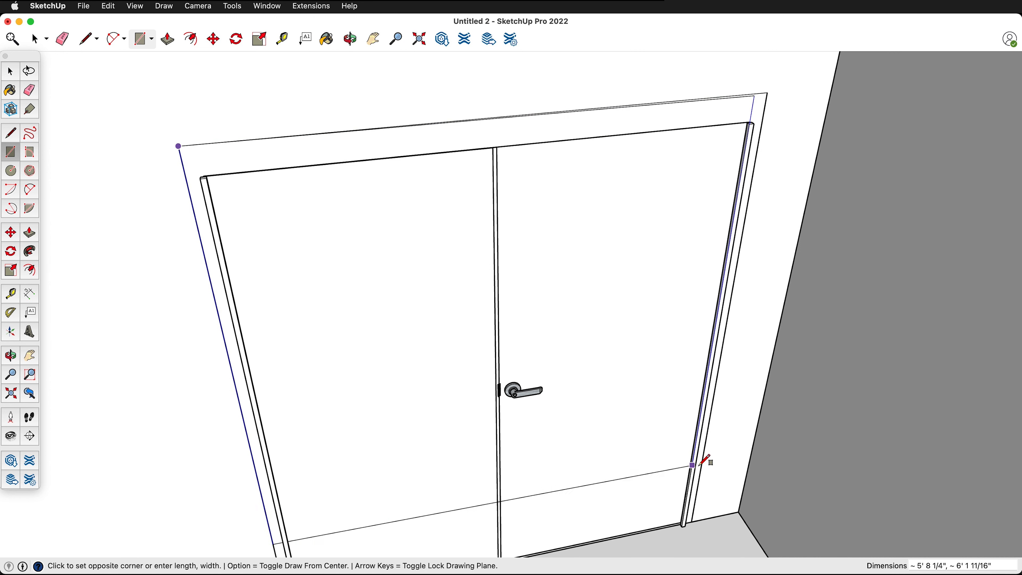
click(692, 521)
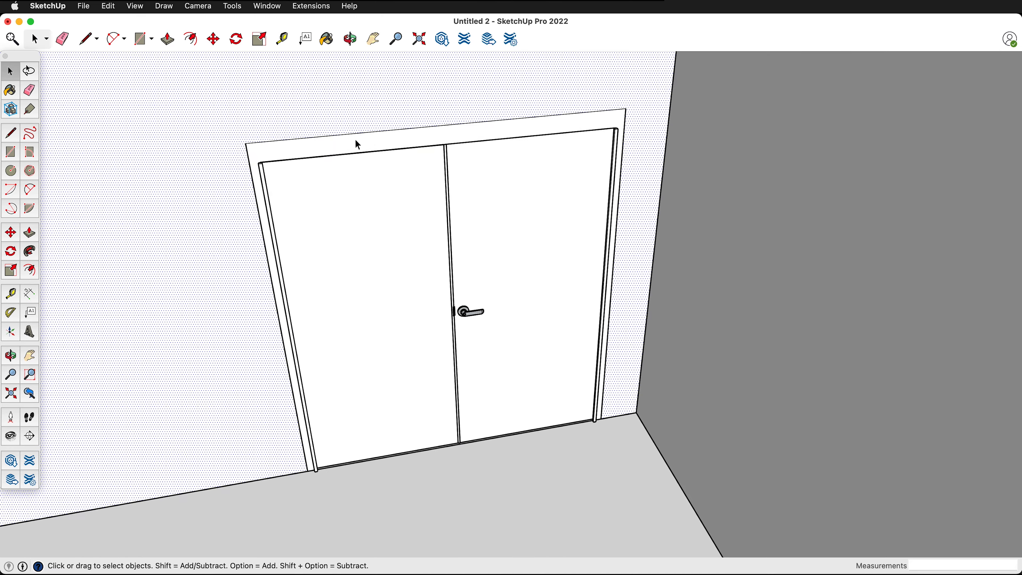
- Push the door-sized rectangle back 1/2" through the panel to cut the door opening
middle_drag(355, 140, 580, 202)
click(426, 229)
click(427, 233)
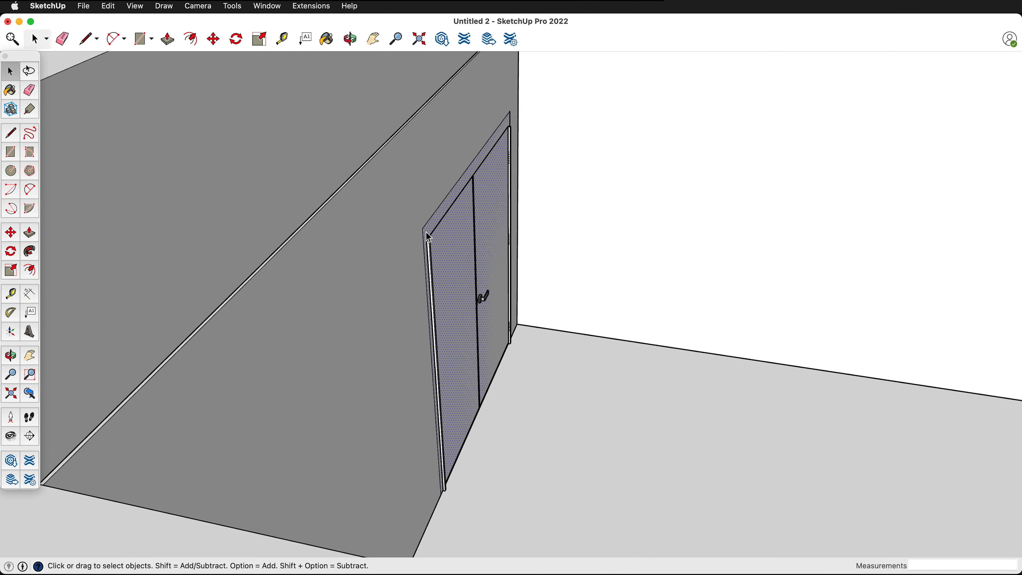
key(p)
click(471, 264)
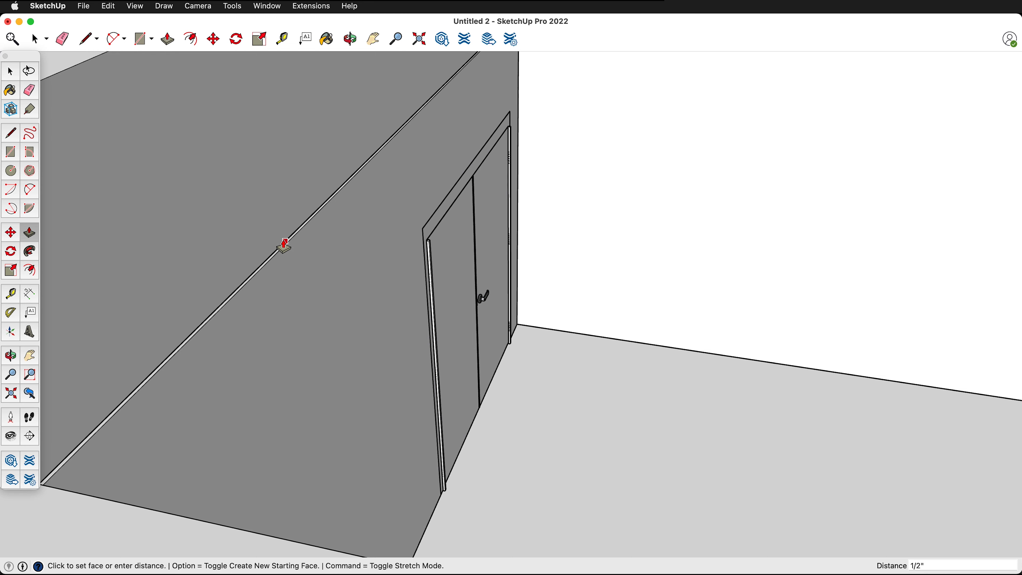
scroll(284, 246, up, 4)
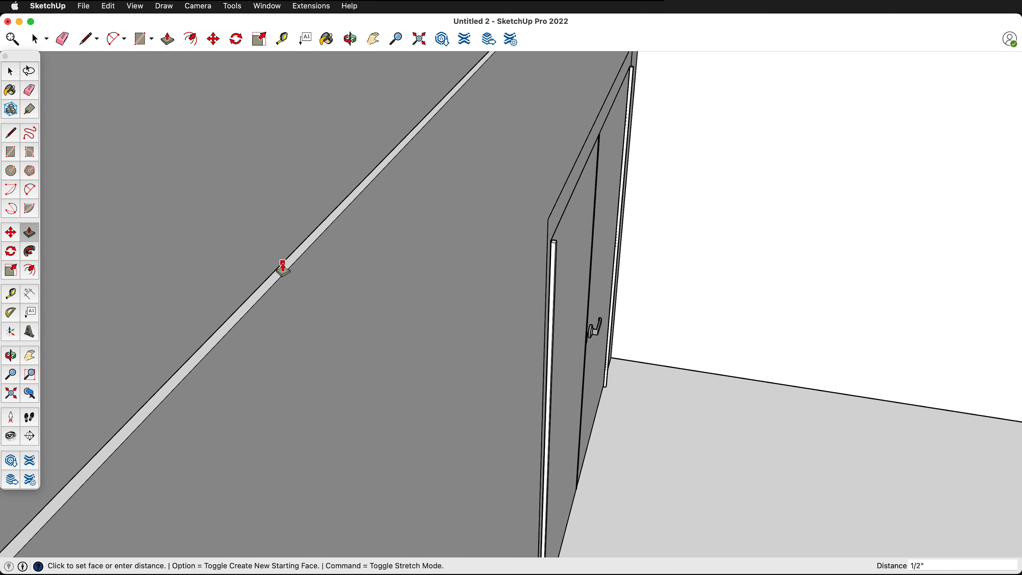
click(283, 266)
- Select all of the wall panel's connected geometry and make it a group
key(space)
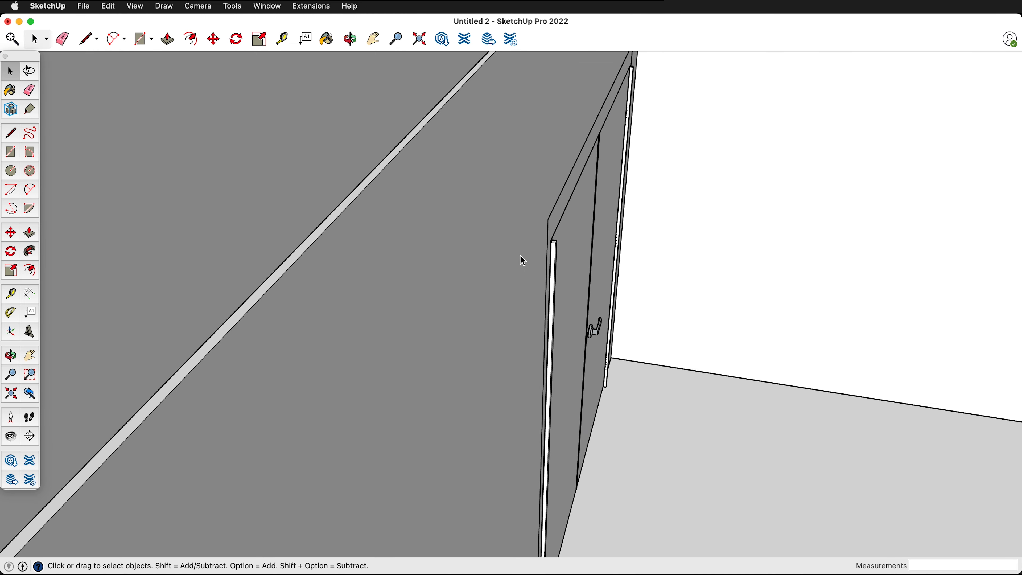
double_click(474, 251)
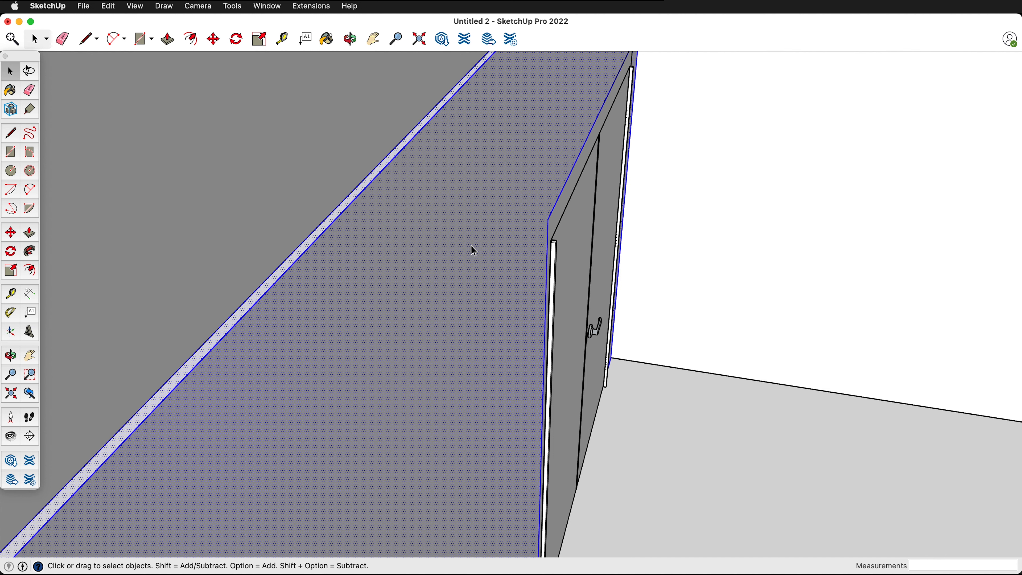
key(super+g)
scroll(672, 203, down, 5)
middle_drag(707, 263, 406, 226)
scroll(405, 226, down, 1)
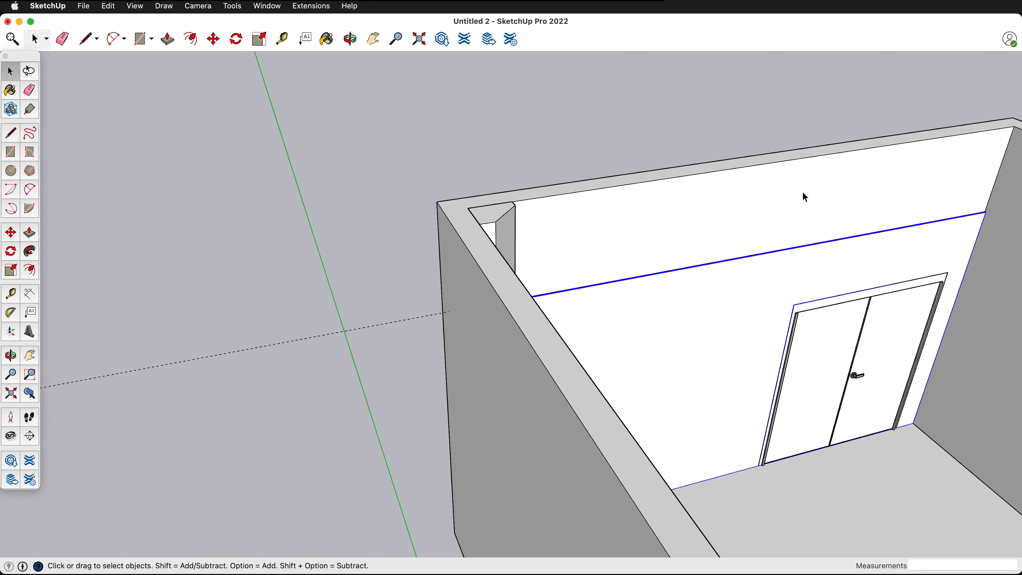
click(759, 137)
- Place a guide line 10" above the wall panel's top edge, starting beside the corner column
middle_drag(759, 136, 573, 145)
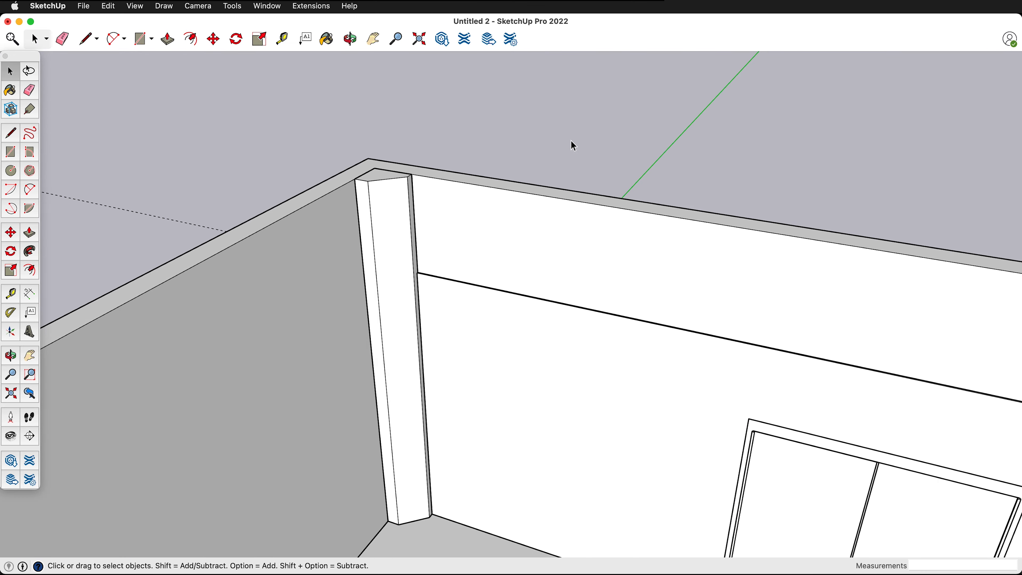
scroll(375, 244, up, 2)
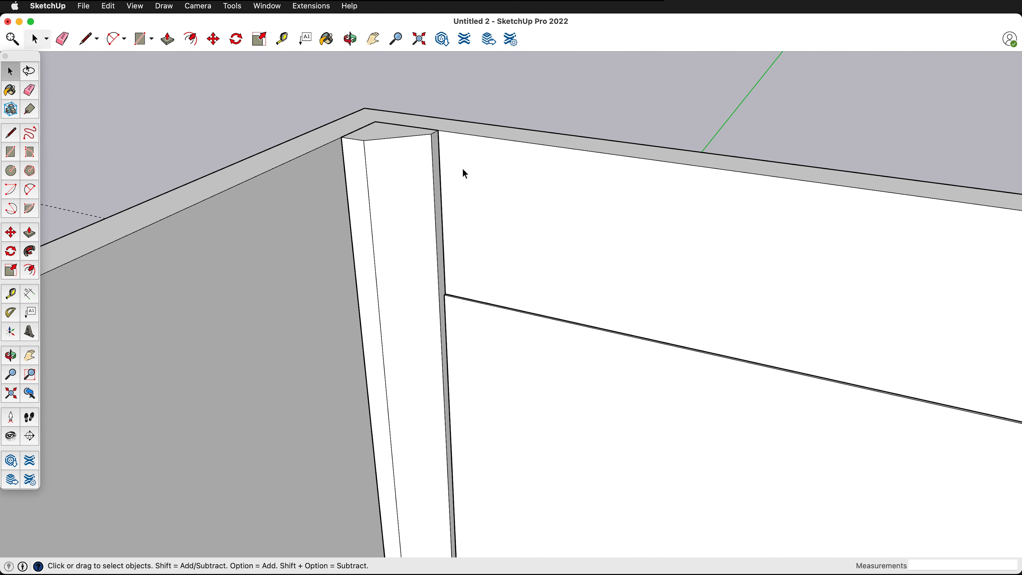
scroll(456, 267, up, 4)
key(t)
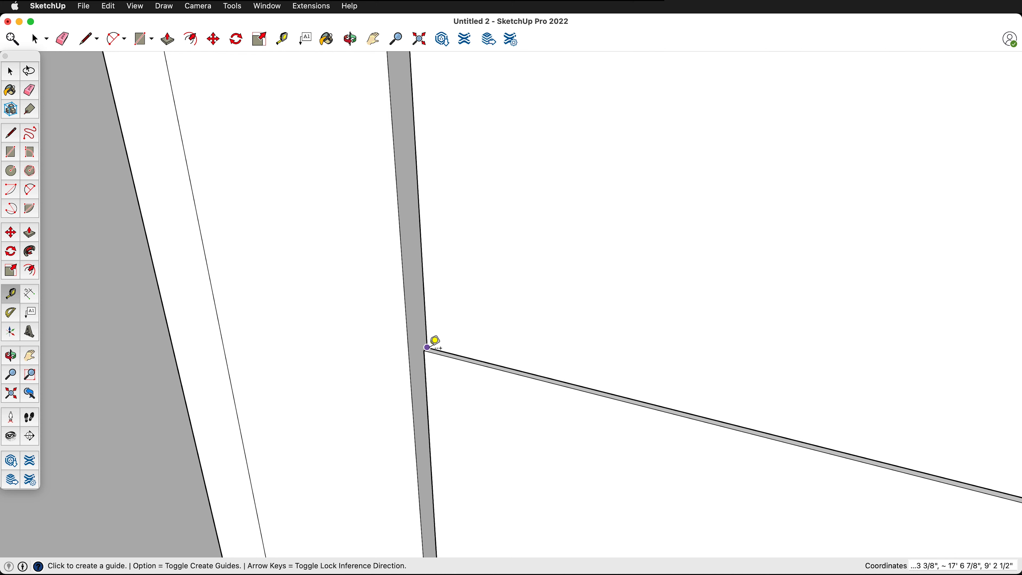
scroll(433, 348, up, 3)
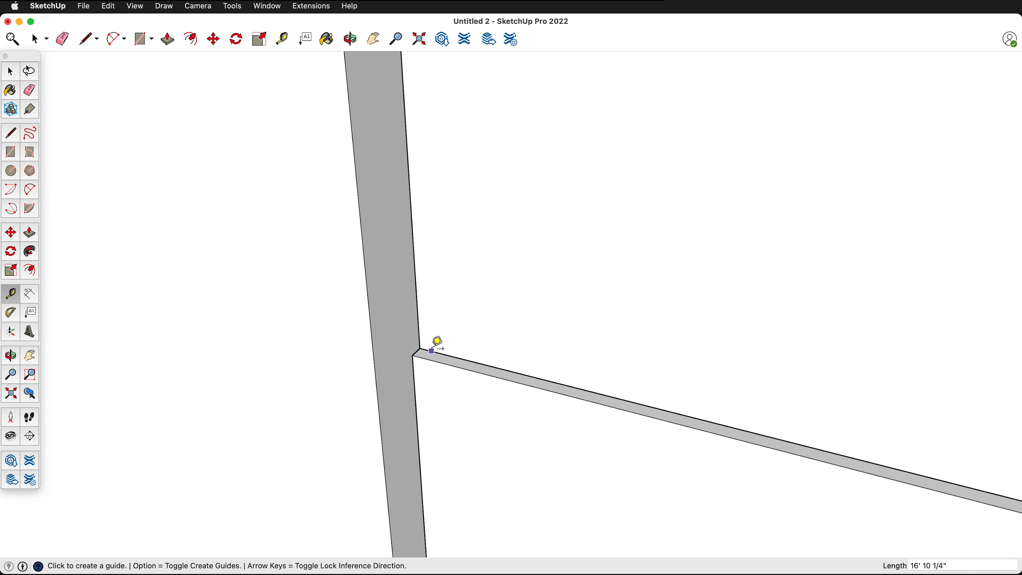
click(449, 354)
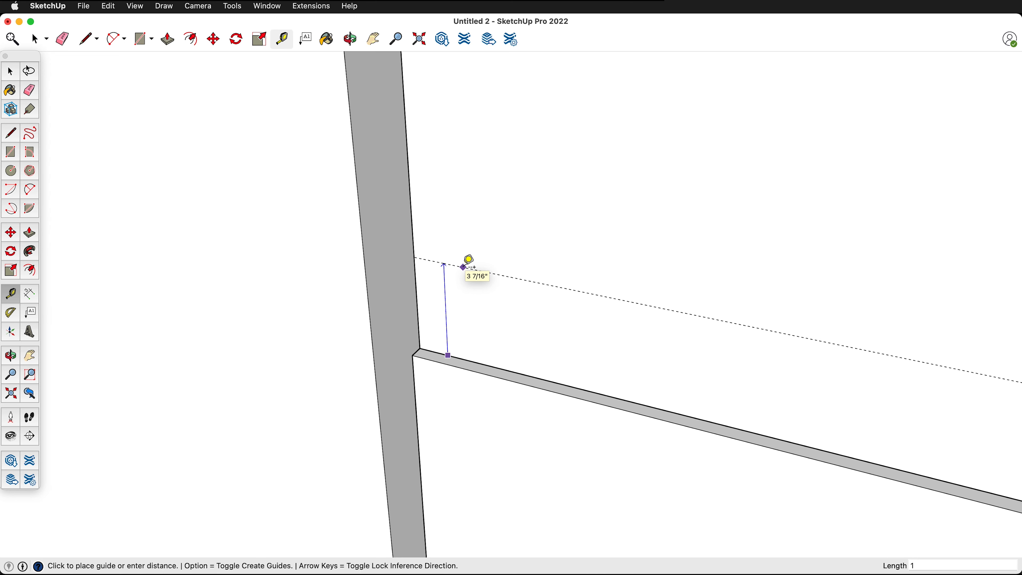
key(Return)
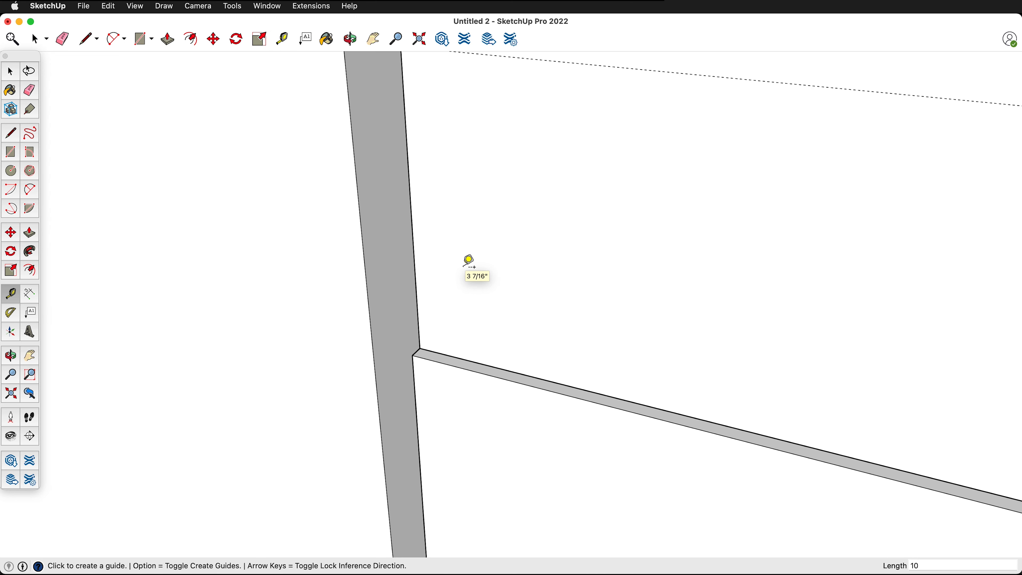
scroll(535, 300, down, 5)
scroll(581, 227, down, 5)
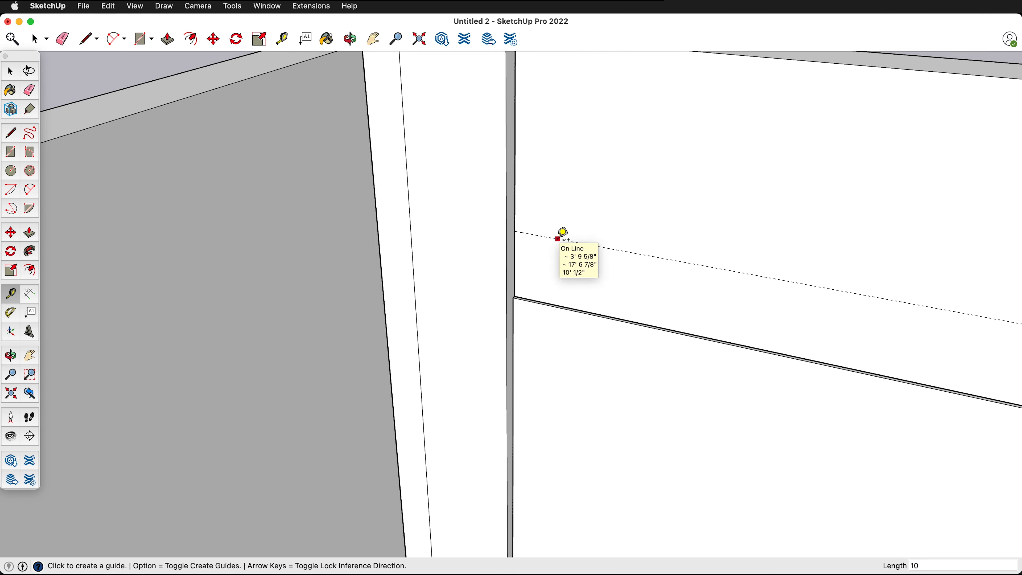
- Open the corner column group and push its top face down 2' 1 1/2" to the upper guide line
key(space)
click(463, 97)
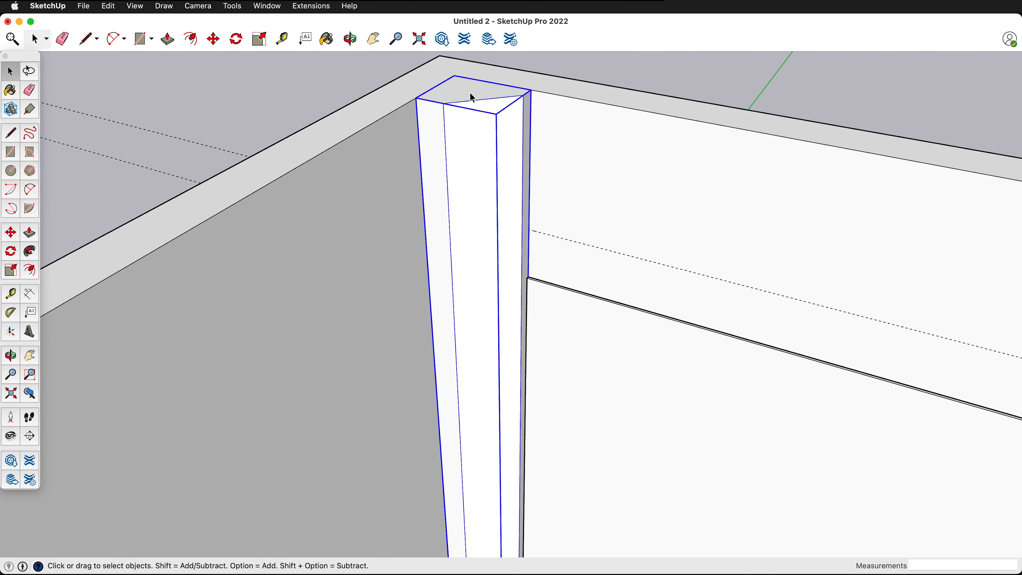
double_click(453, 97)
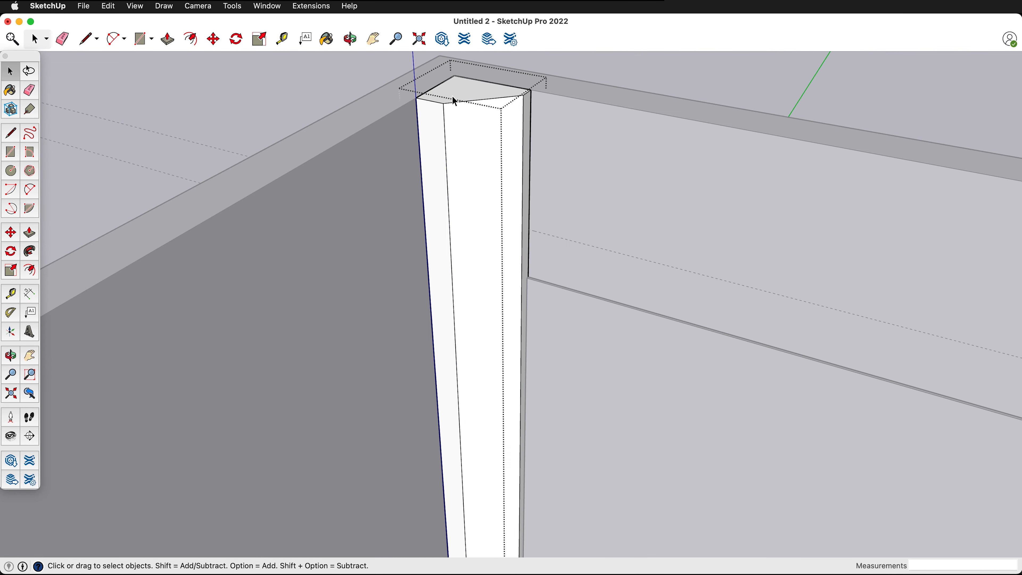
click(457, 96)
key(p)
click(457, 98)
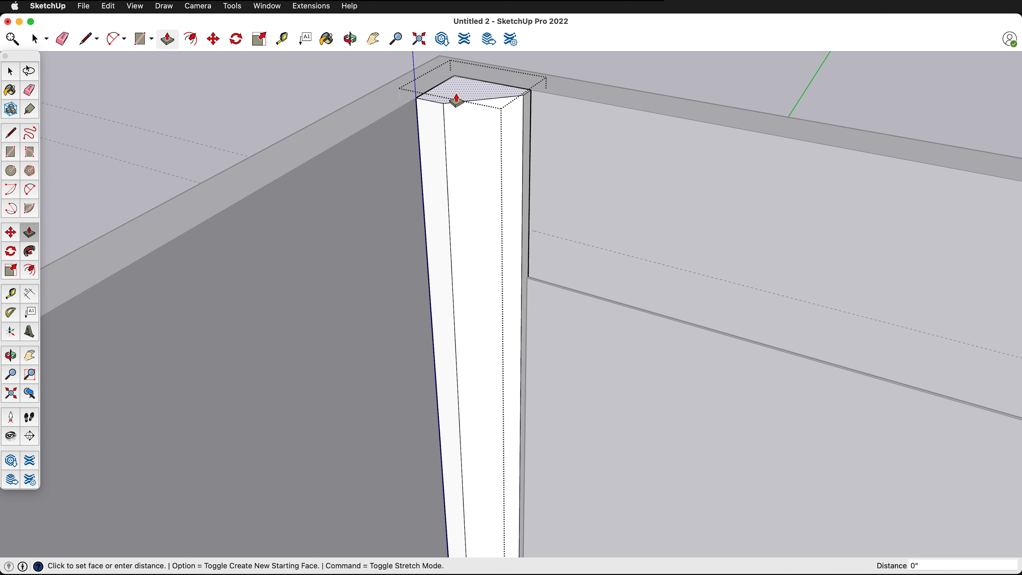
click(558, 240)
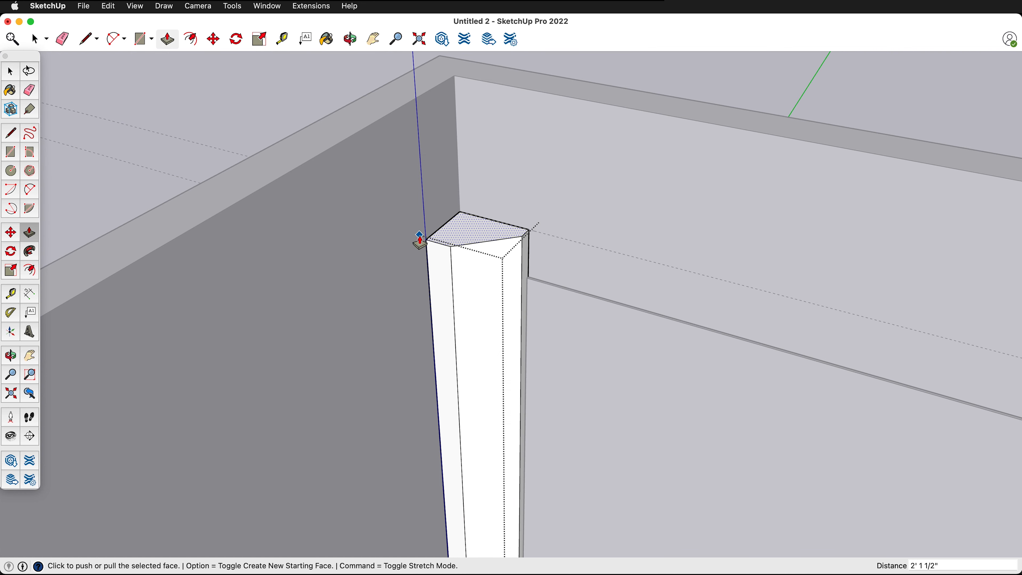
- Offset the outline of the corner column's top face outward by about 11 3/8"
middle_drag(493, 212, 463, 214)
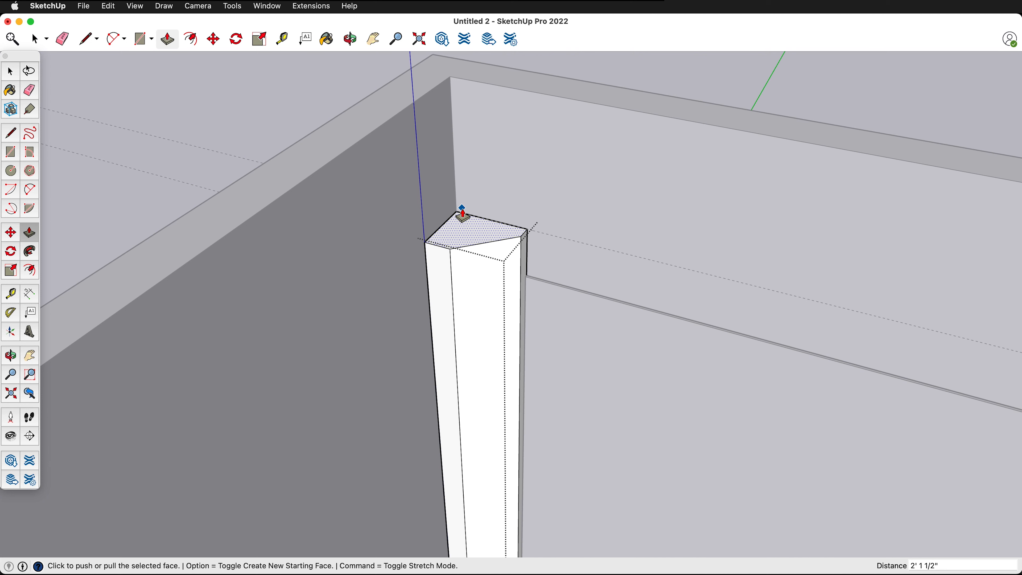
key(f)
click(459, 229)
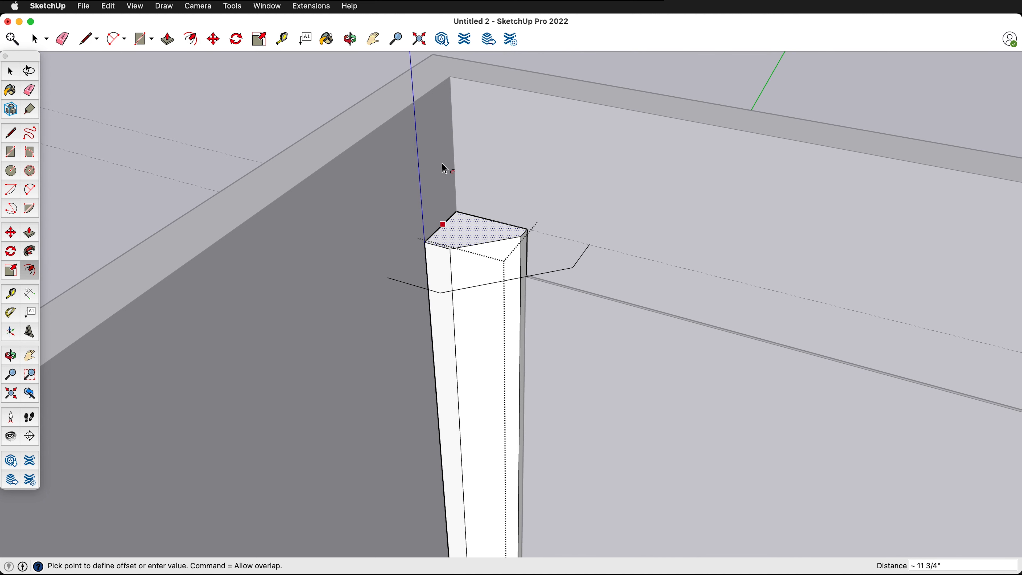
middle_drag(443, 161, 461, 396)
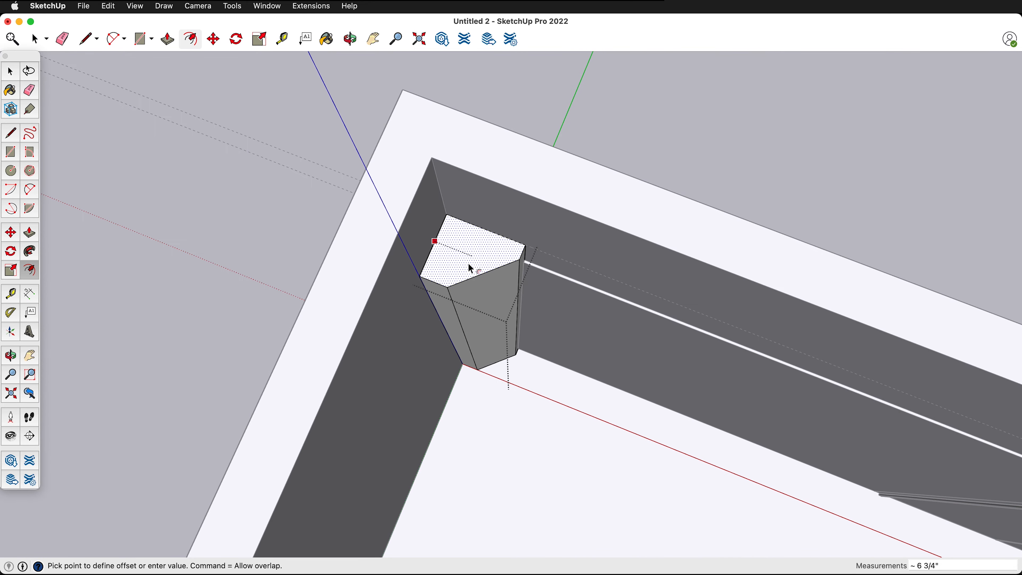
click(401, 160)
- Pull the outer offset face around the column top up 2' 1 1/2" to the top of the walls
middle_drag(504, 229, 570, 167)
key(p)
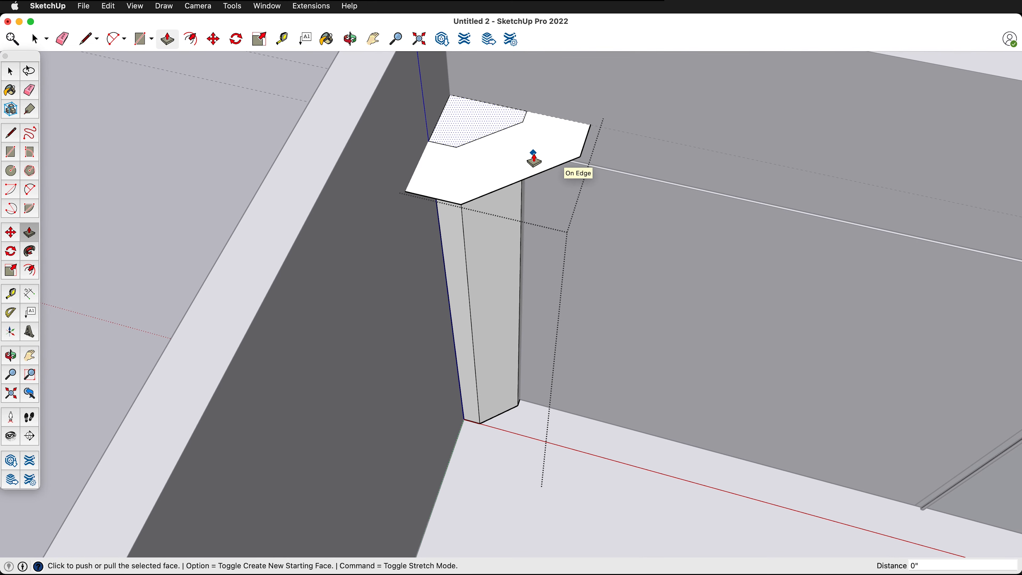
key(space)
click(505, 169)
key(p)
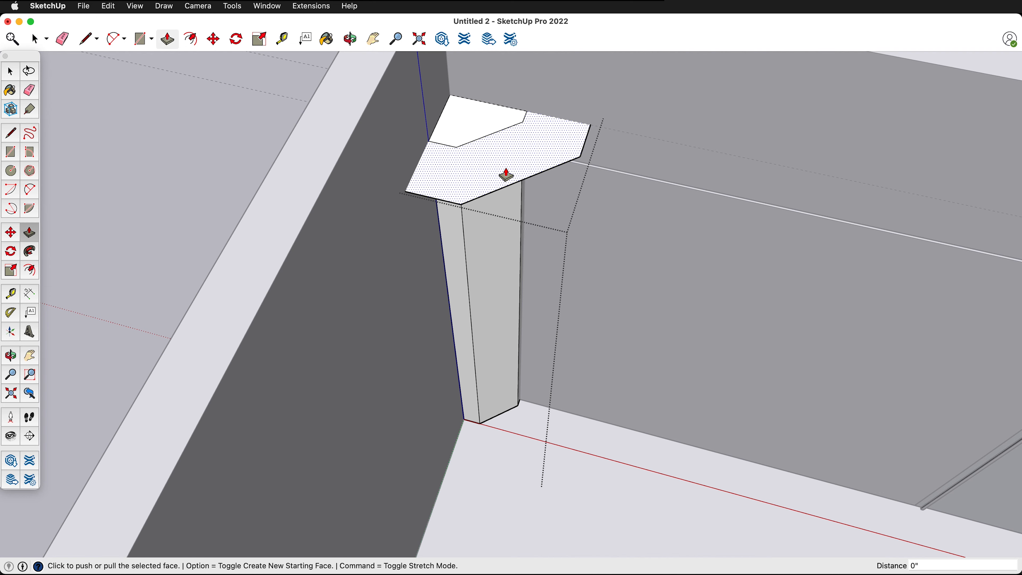
click(507, 172)
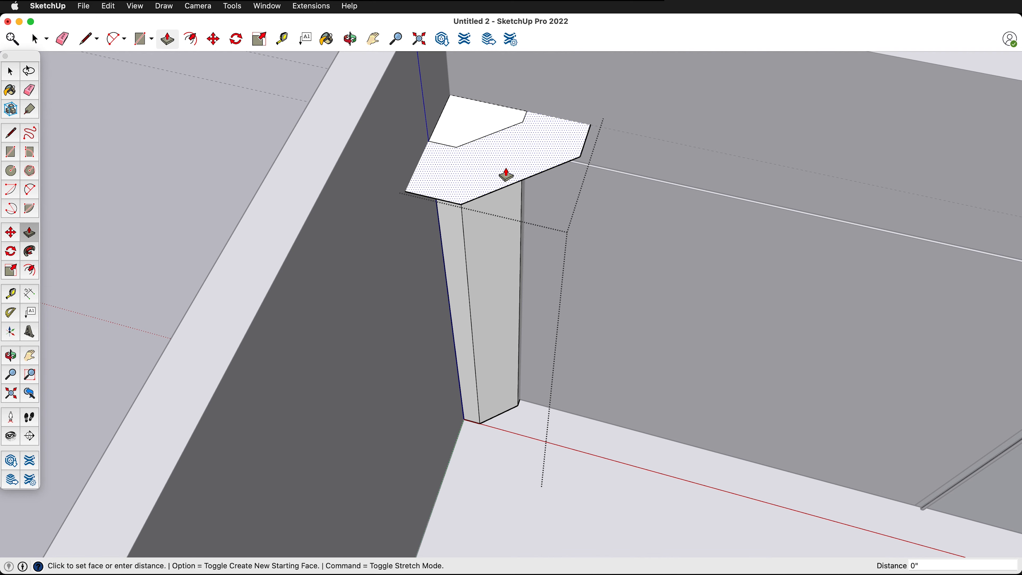
click(353, 132)
- Place a guide line 4" below the top edge of the column's widened upper block
scroll(505, 161, down, 2)
key(space)
scroll(500, 87, up, 3)
middle_drag(555, 290, 536, 122)
key(t)
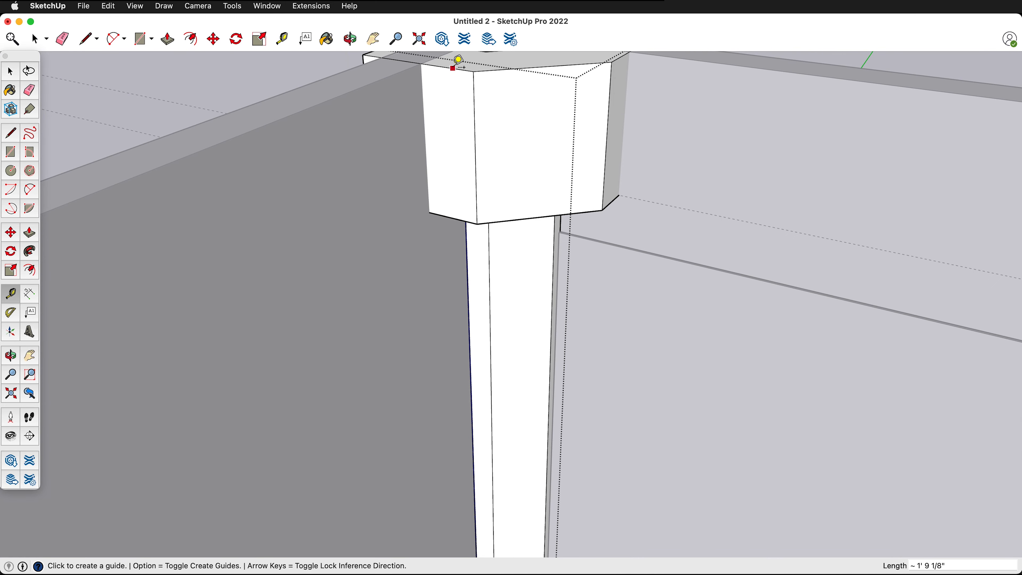
click(455, 69)
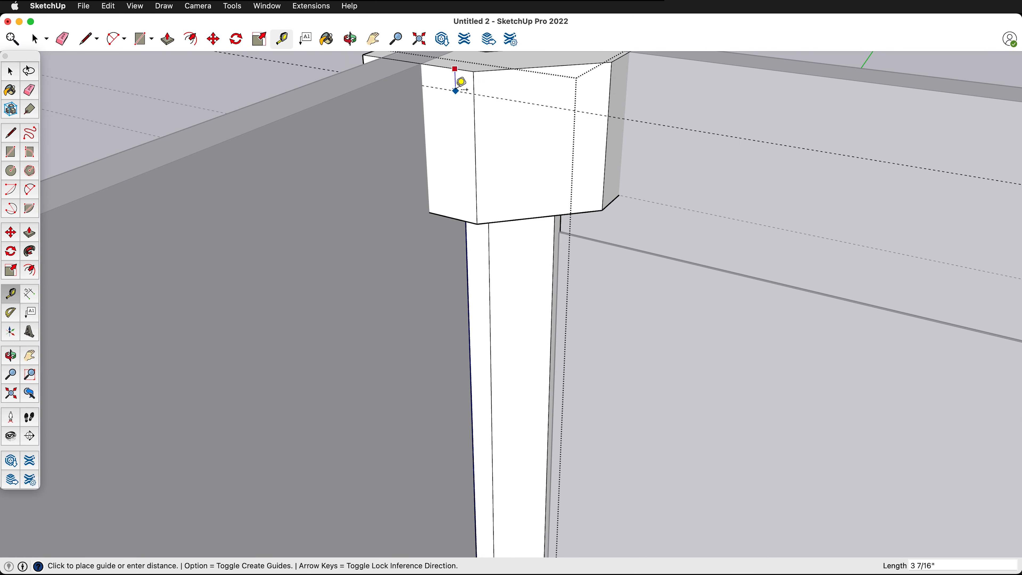
text(4)
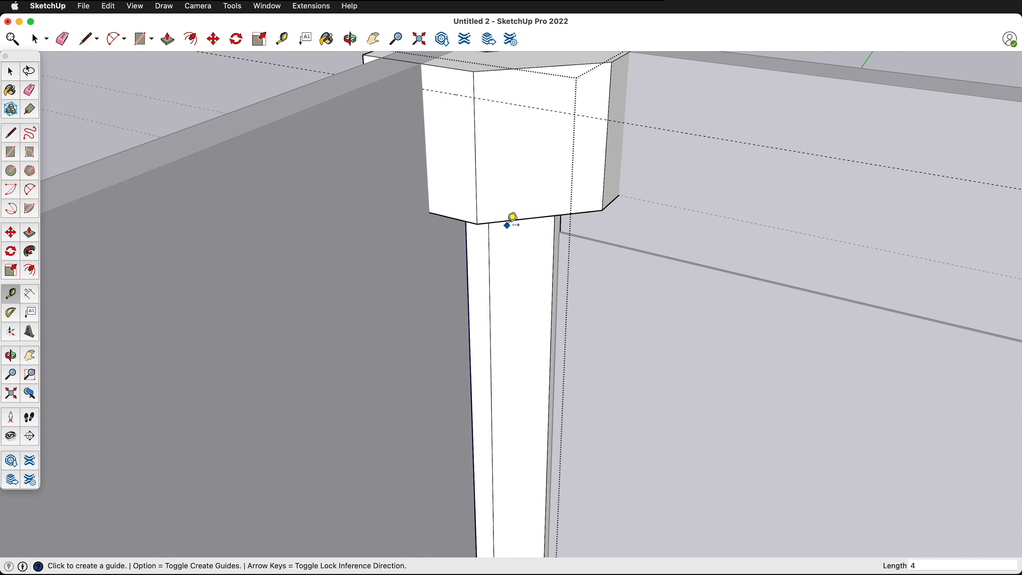
- Move the front bottom edges of the column's upper block straight up 1' 9 1/2" to the 4" guide, tapering the block
key(space)
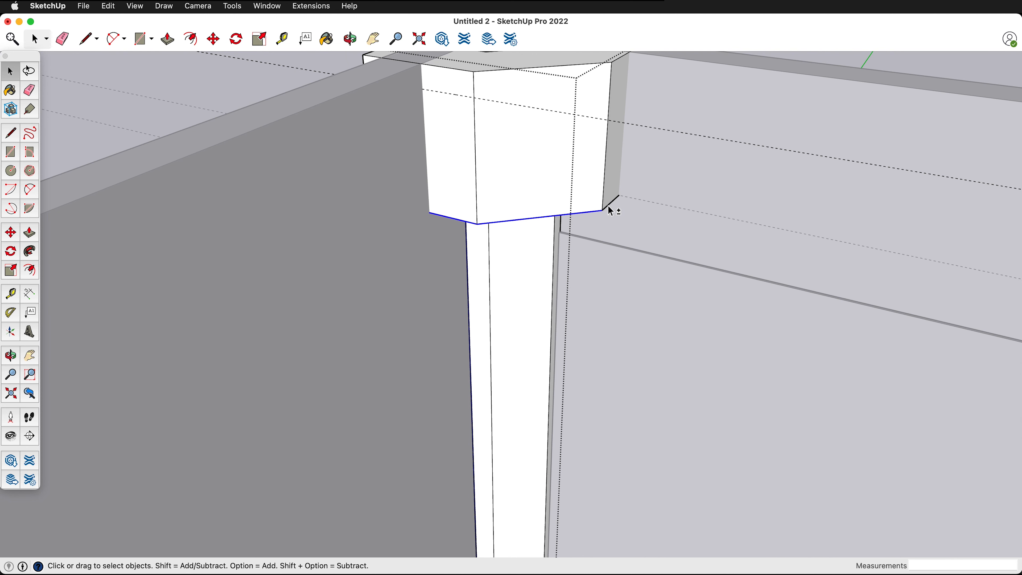
middle_drag(532, 217, 557, 74)
key(m)
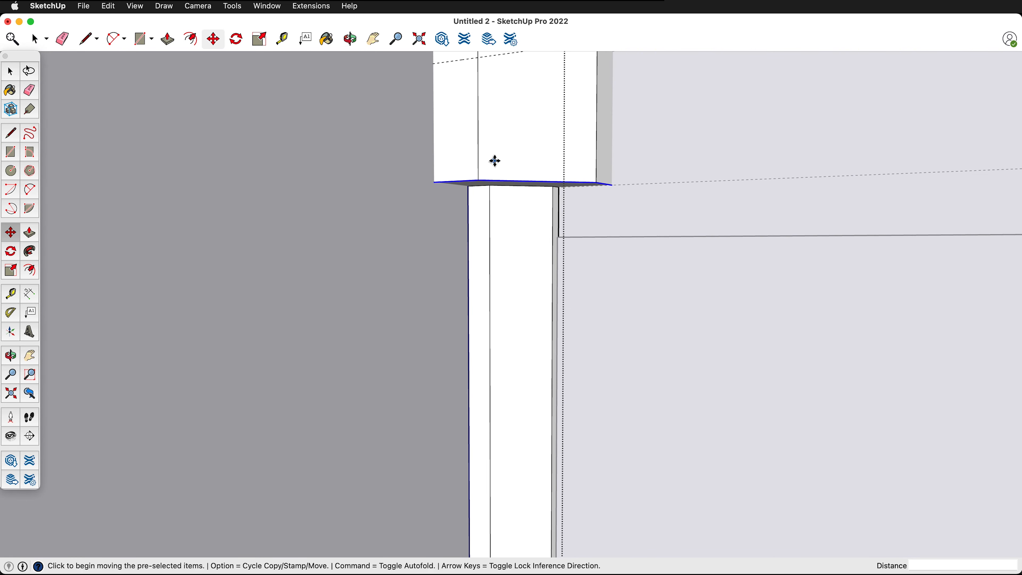
click(502, 180)
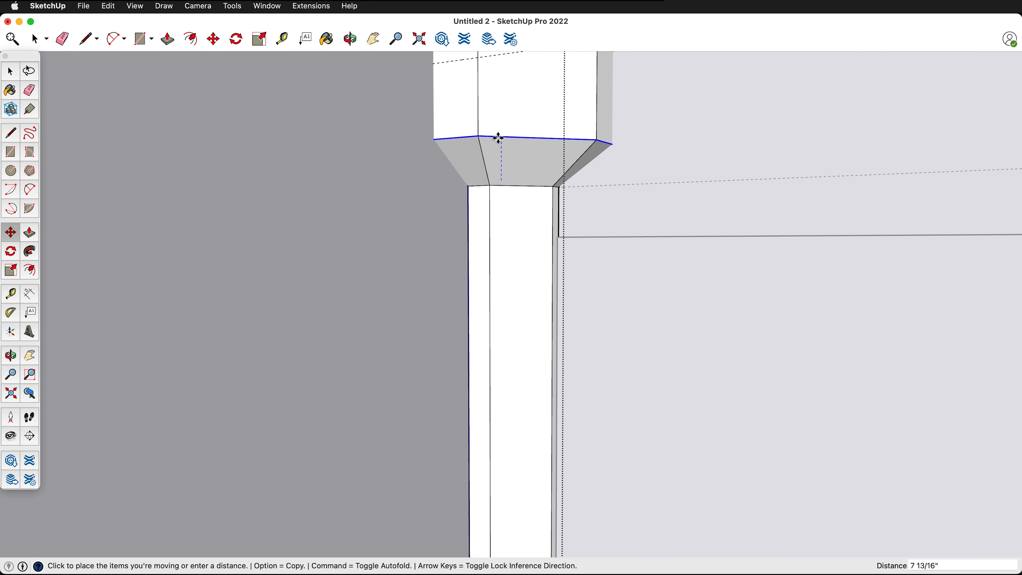
scroll(496, 141, down, 2)
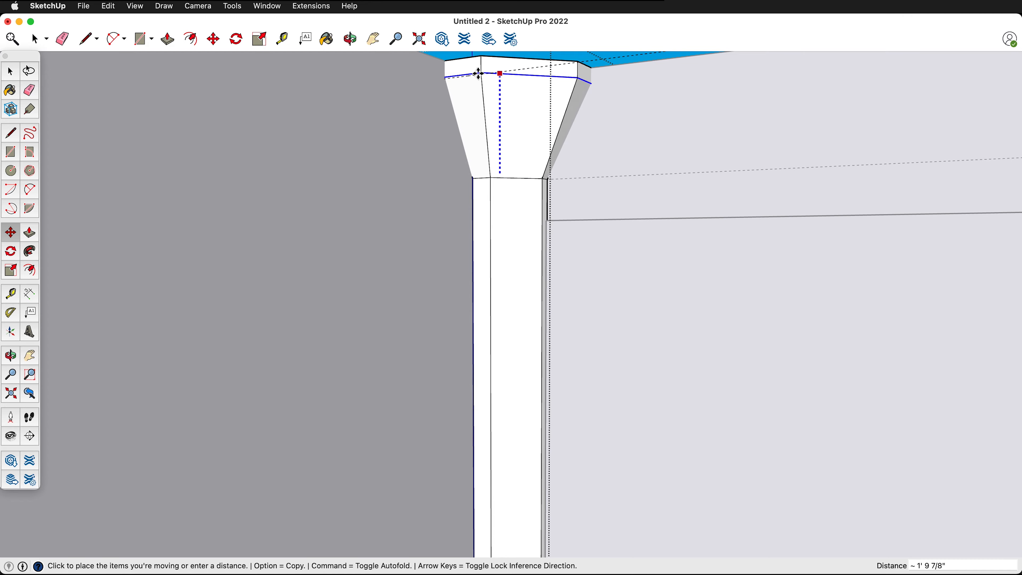
click(444, 77)
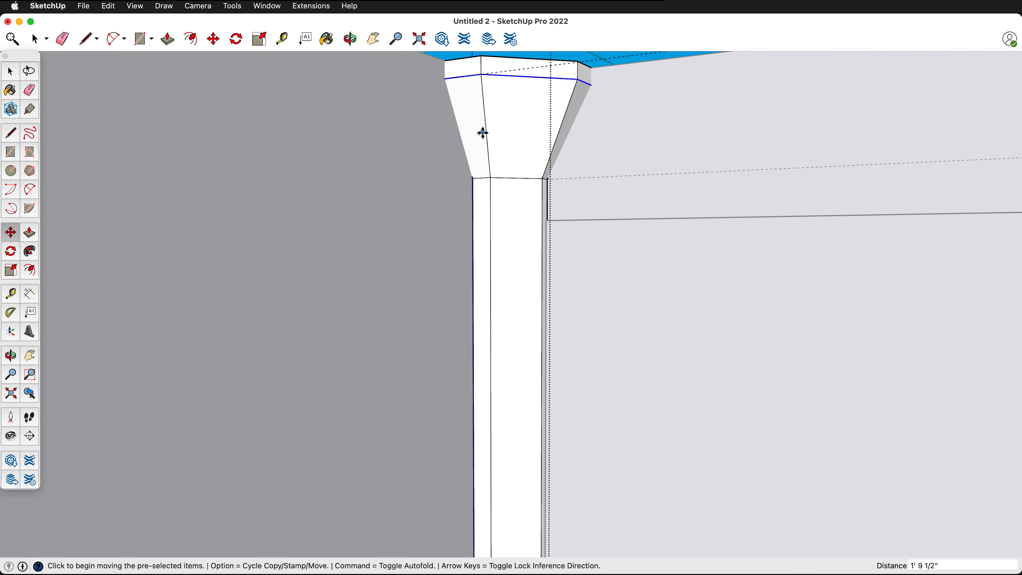
- Draw lines on the column's top face along both inner wall edges, meeting at the inner wall corner, to close the hole
middle_drag(481, 133, 825, 330)
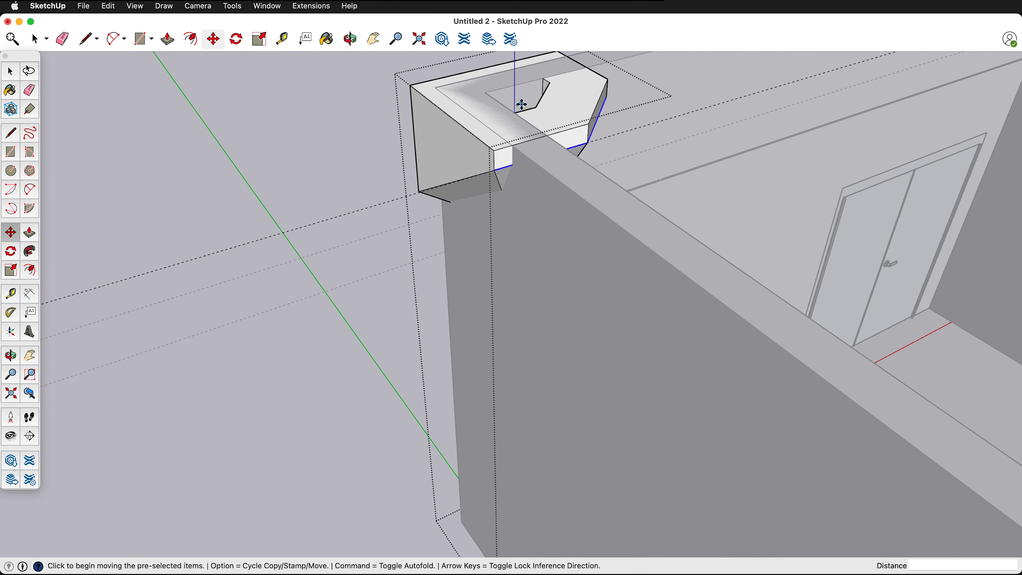
middle_drag(522, 104, 450, 234)
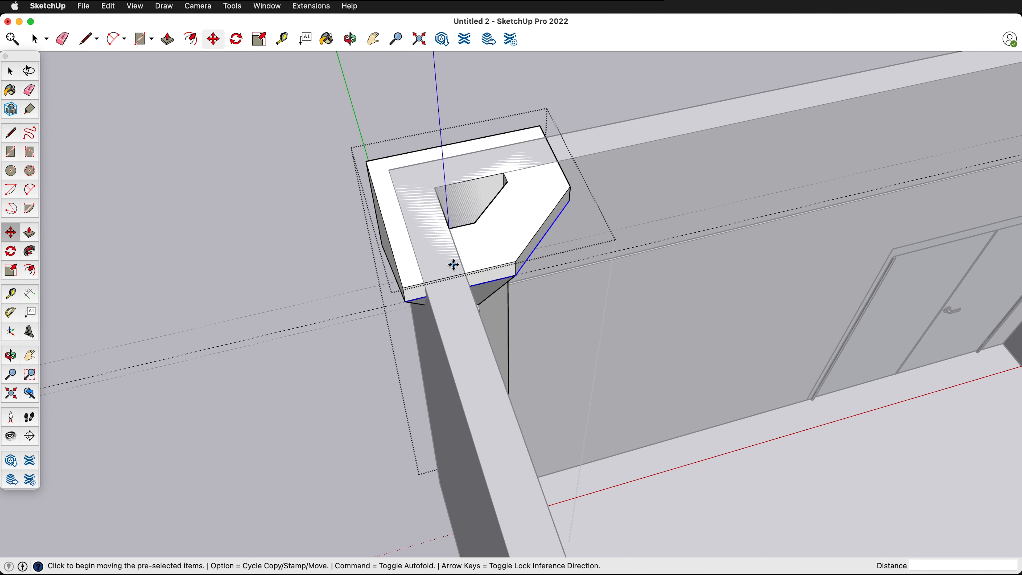
key(l)
middle_drag(456, 246, 433, 279)
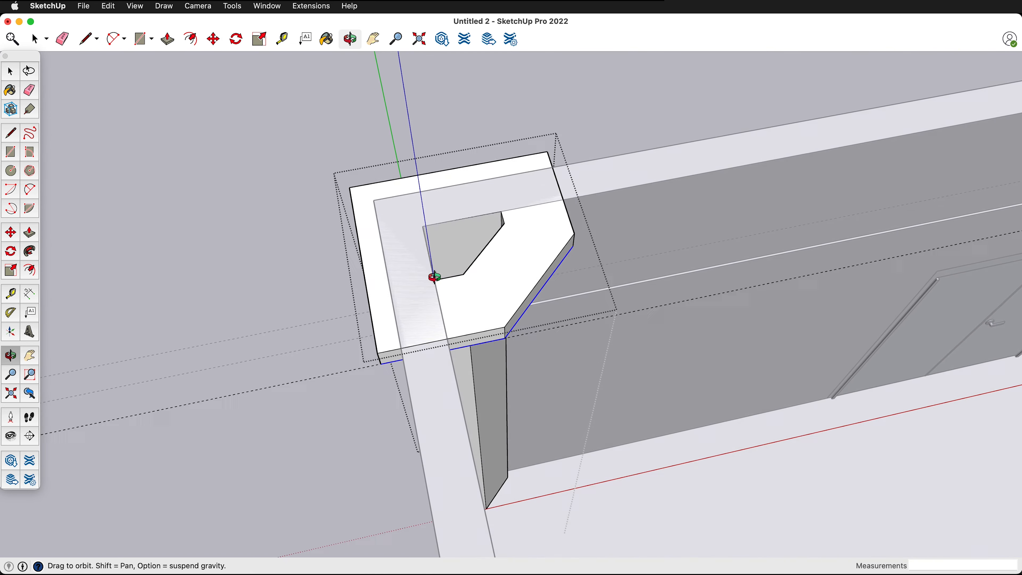
scroll(474, 324, up, 3)
click(434, 358)
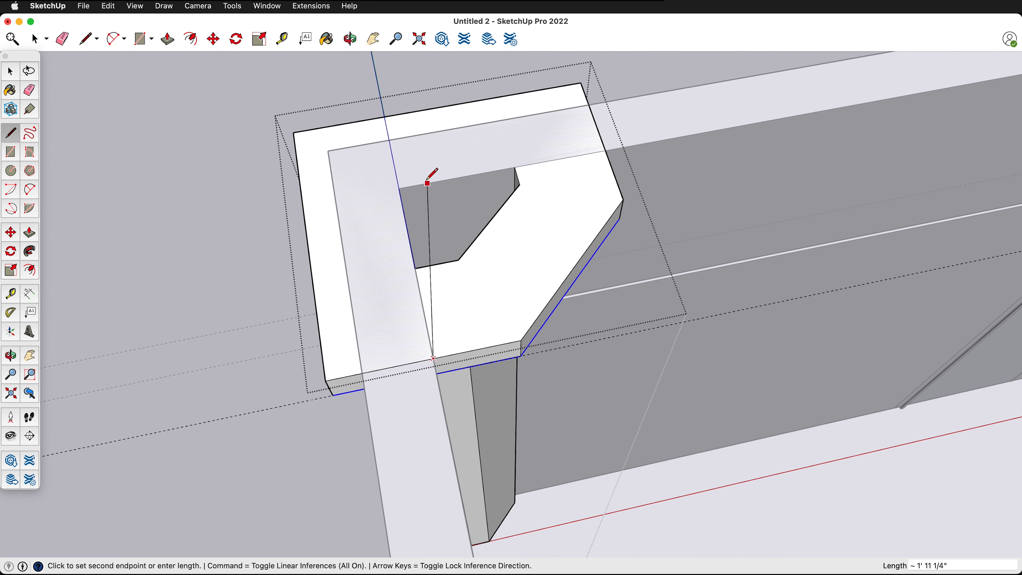
click(401, 187)
click(399, 188)
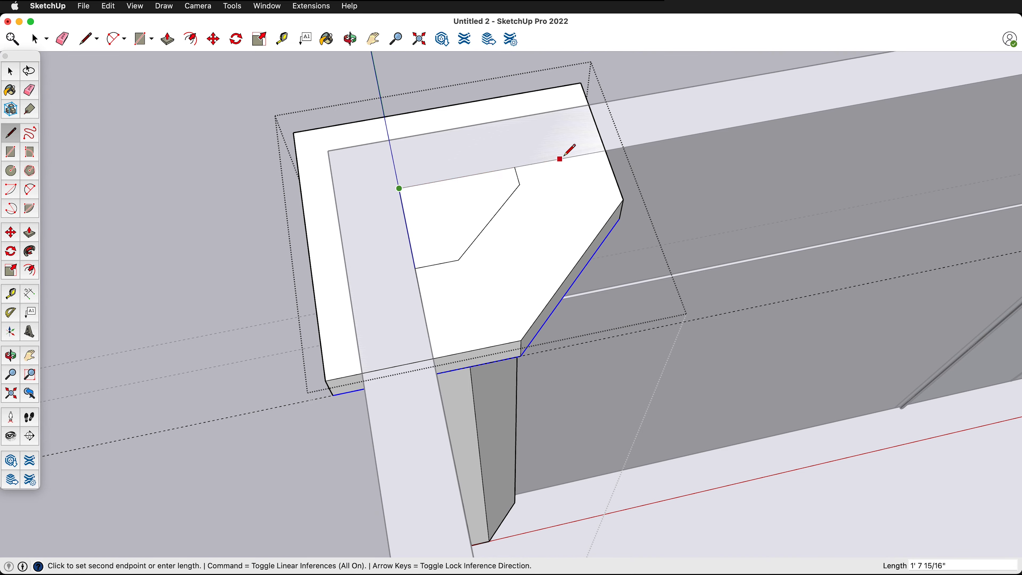
click(608, 150)
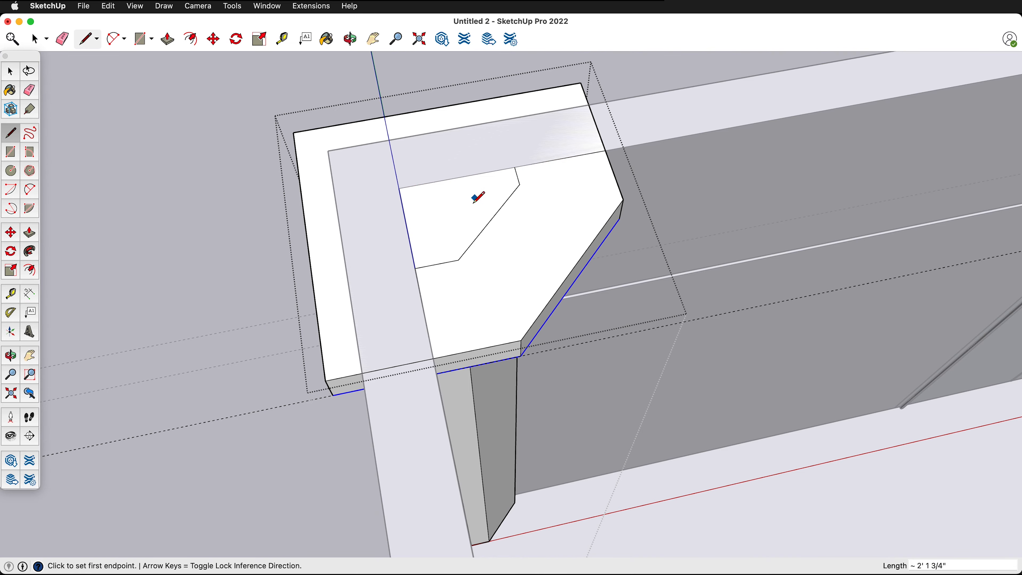
- Open the keyboard shortcut settings in the preferences
middle_drag(478, 197, 446, 320)
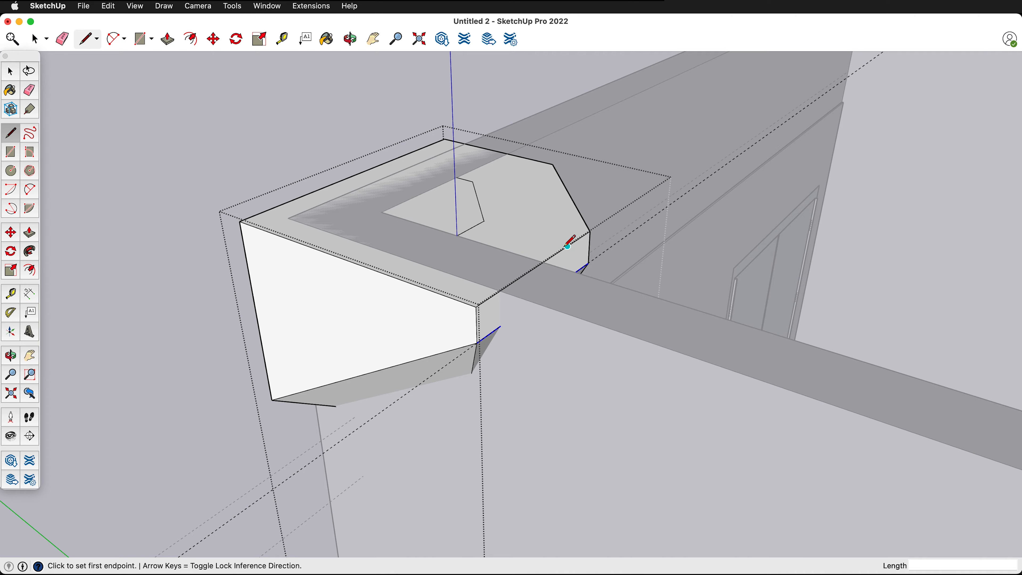
mouse_move(568, 244)
middle_down()
mouse_move(424, 221)
mouse_move(258, 142)
mouse_move(91, 140)
mouse_move(623, 190)
mouse_move(610, 251)
middle_up()
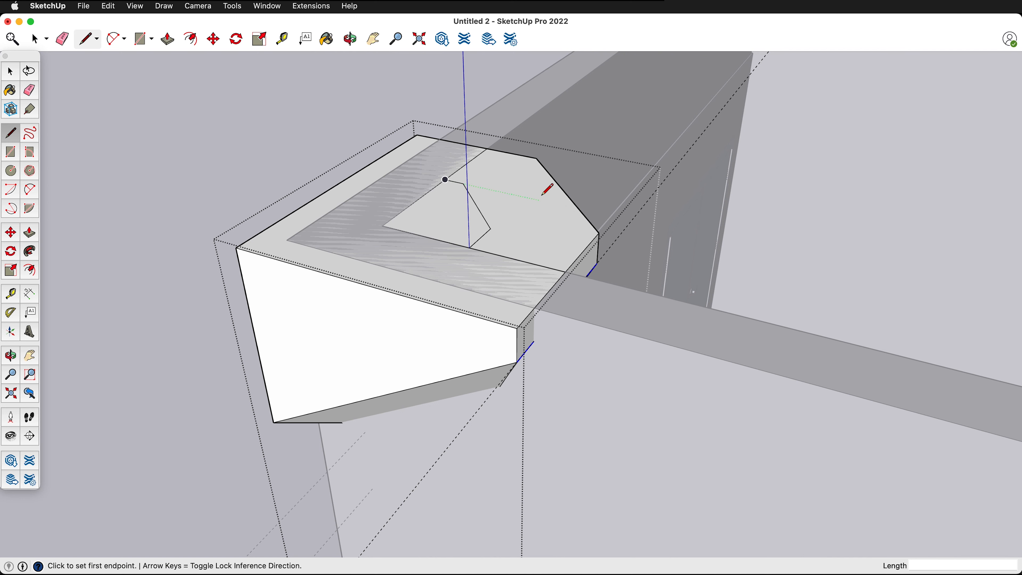
click(116, 4)
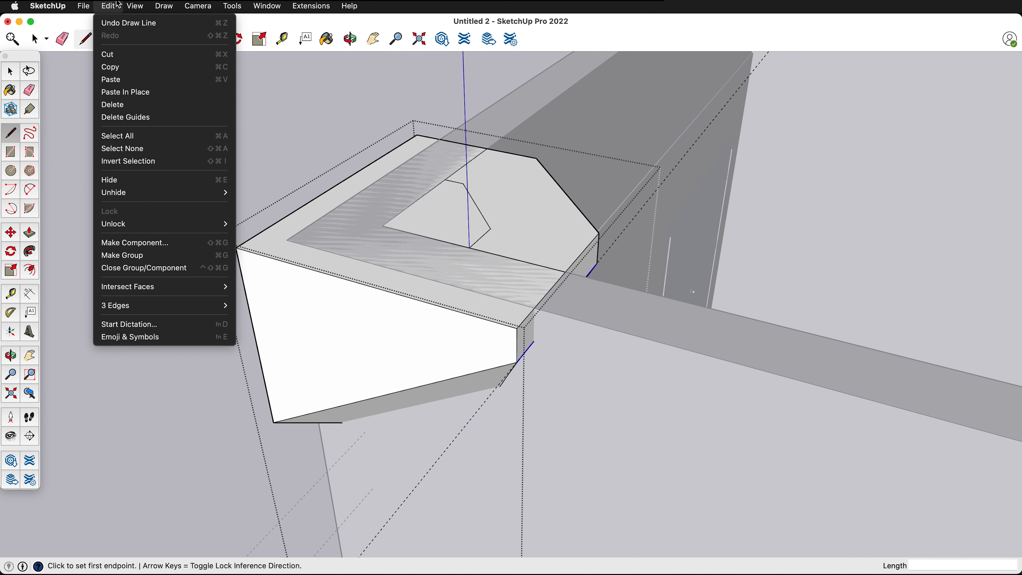
mouse_move(54, 6)
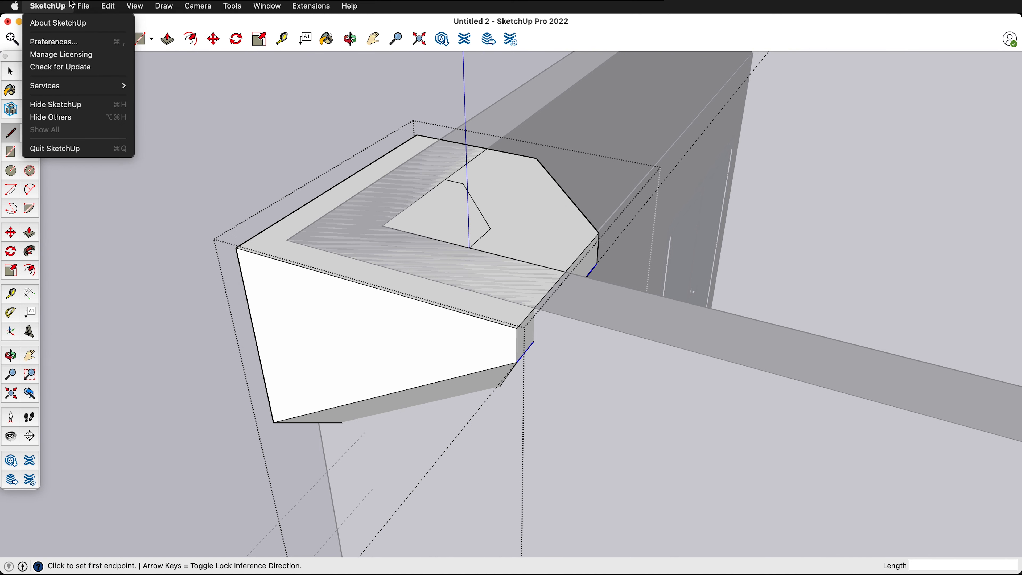
click(55, 43)
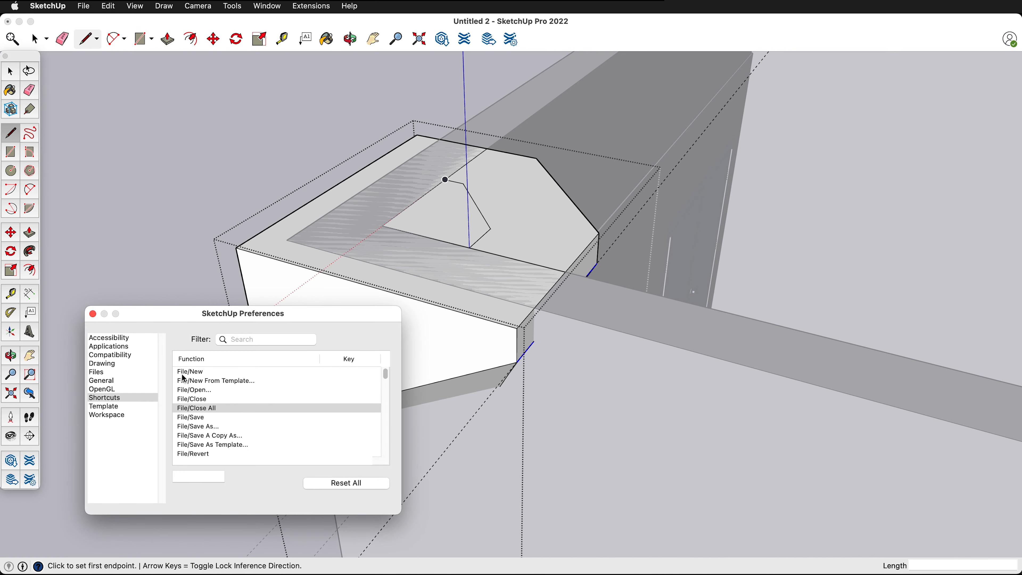
click(100, 341)
click(103, 372)
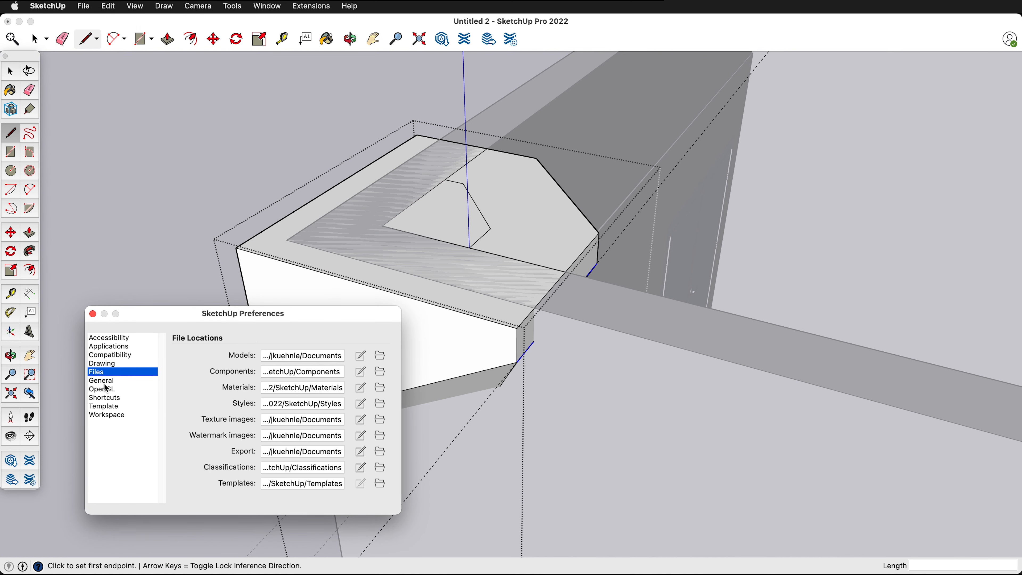
click(107, 389)
click(114, 399)
- Filter the functions by "hide", assign X to View/Component Edit/Hide Rest of Model, and close the preferences
drag(182, 318, 371, 165)
click(459, 188)
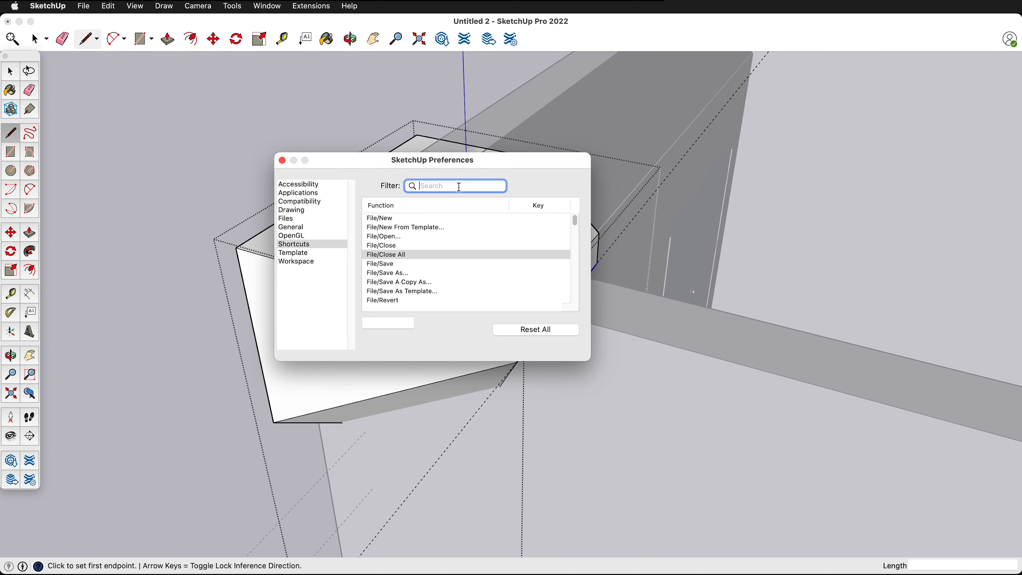
text(hide)
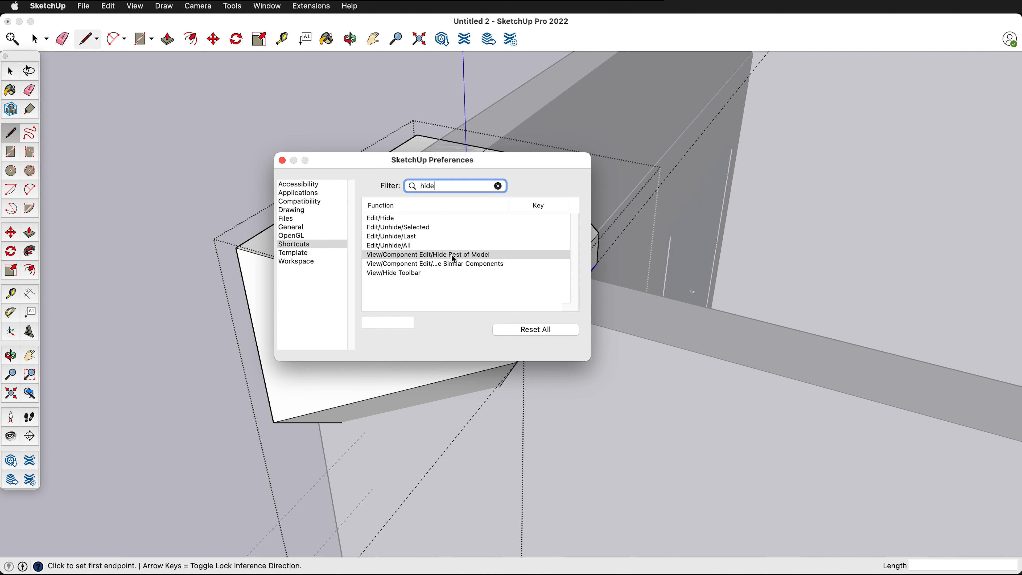
click(407, 324)
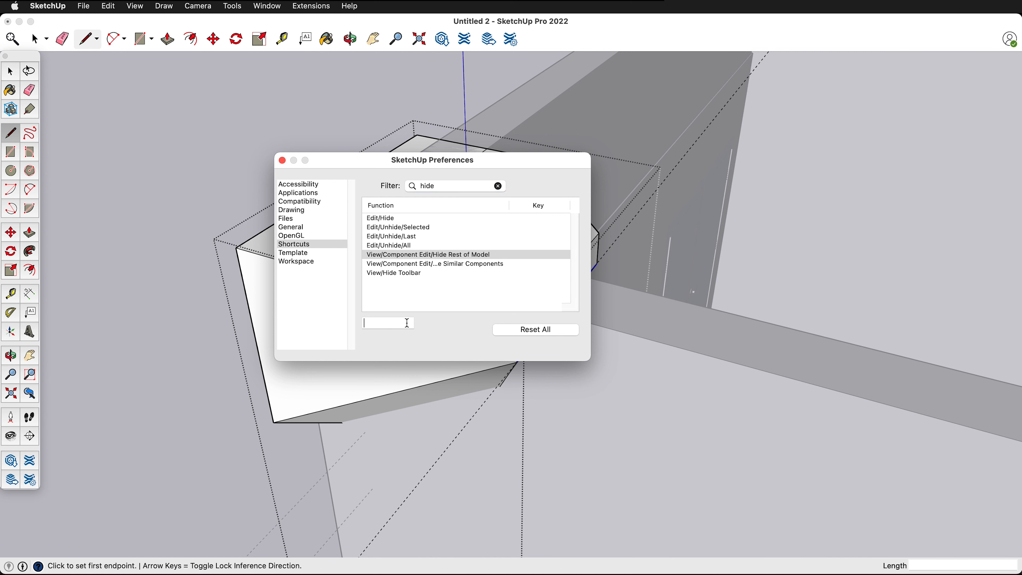
key(x)
click(283, 161)
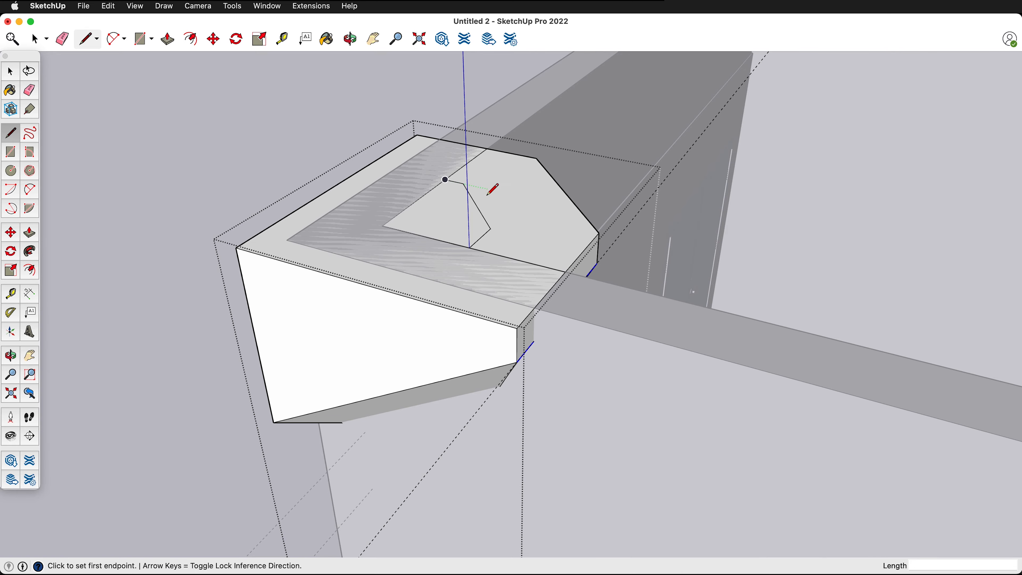
- Toggle the visibility of the rest of the model around the open column group, leaving everything else hidden
key(x)
key(o)
mouse_move(491, 192)
mouse_down()
mouse_move(477, 208)
mouse_move(294, 125)
mouse_move(365, 120)
mouse_up()
key(l)
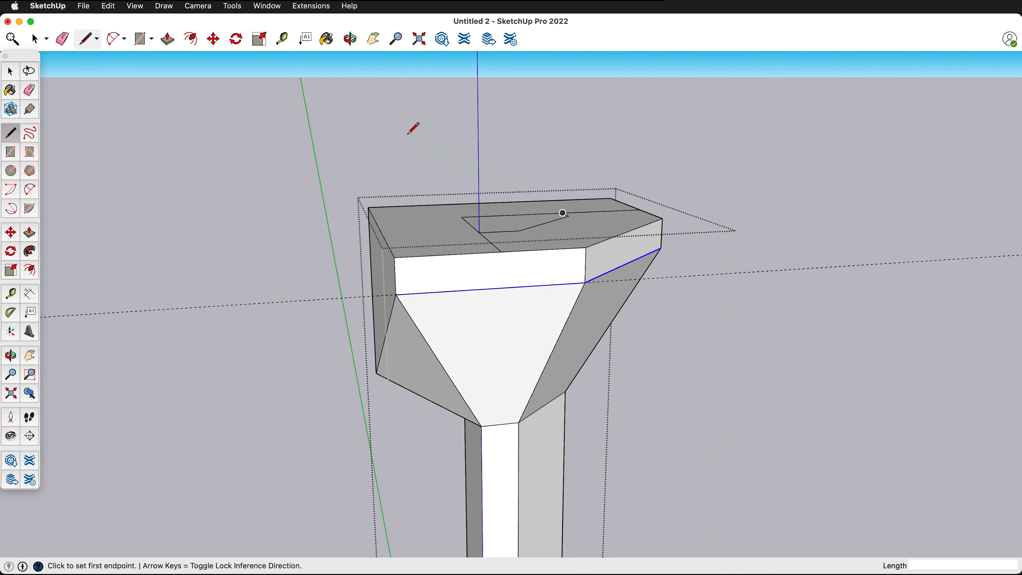
key(x)
key(x)
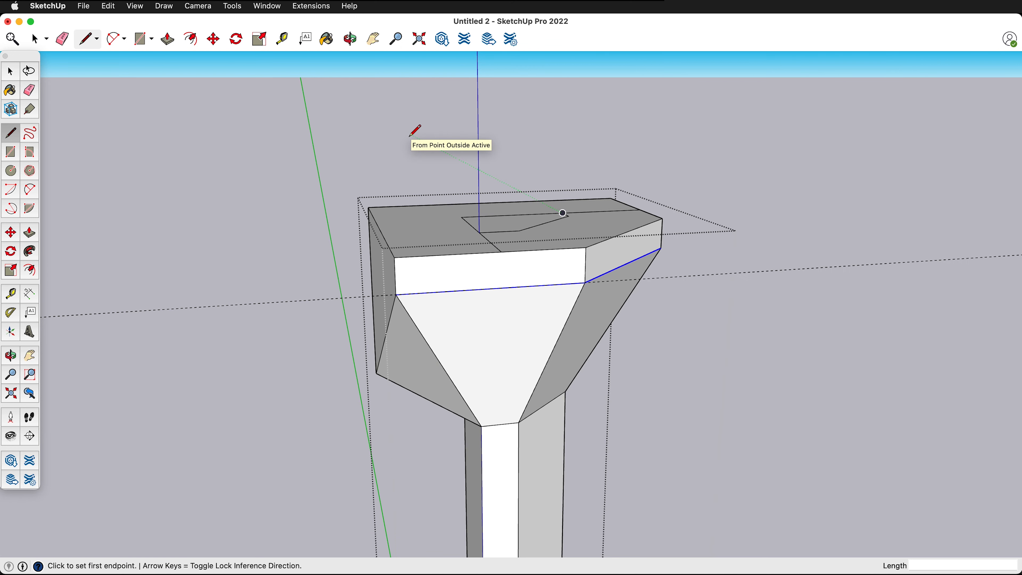
key(x)
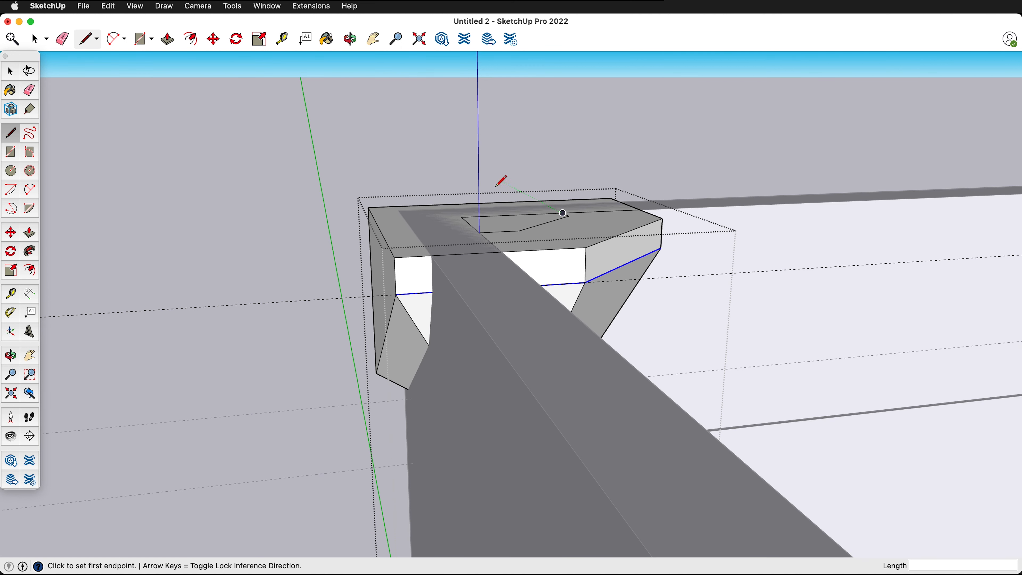
key(x)
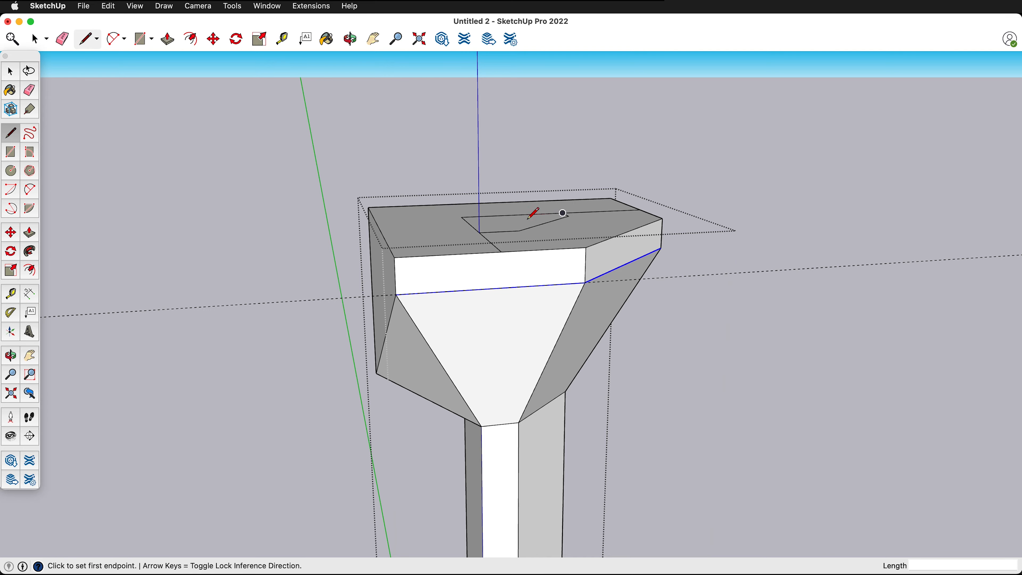
middle_drag(464, 351, 456, 291)
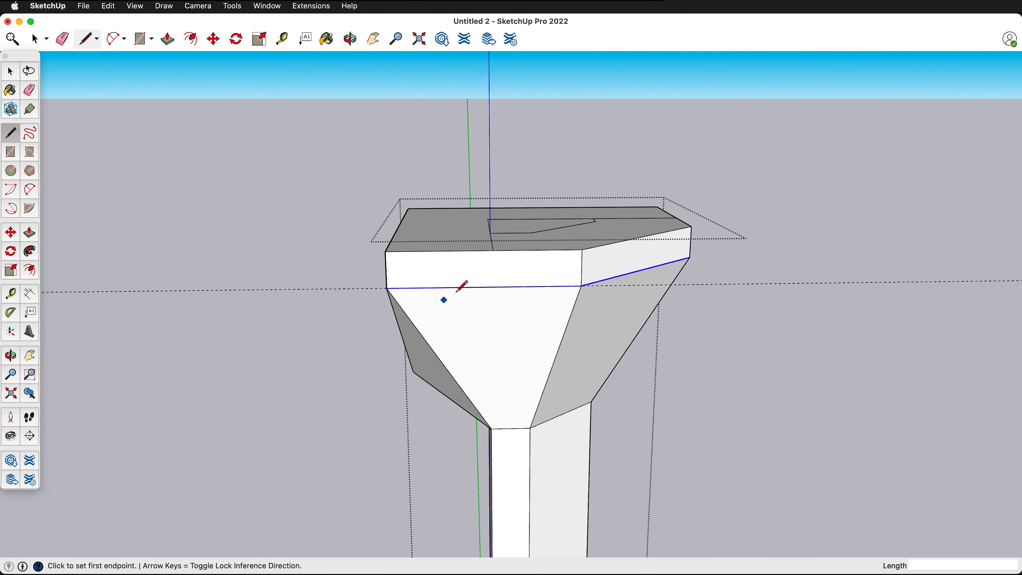
- Draw a line down the column cap's side from the trim line, continuing across the sloped face to the shaft's corner
click(493, 250)
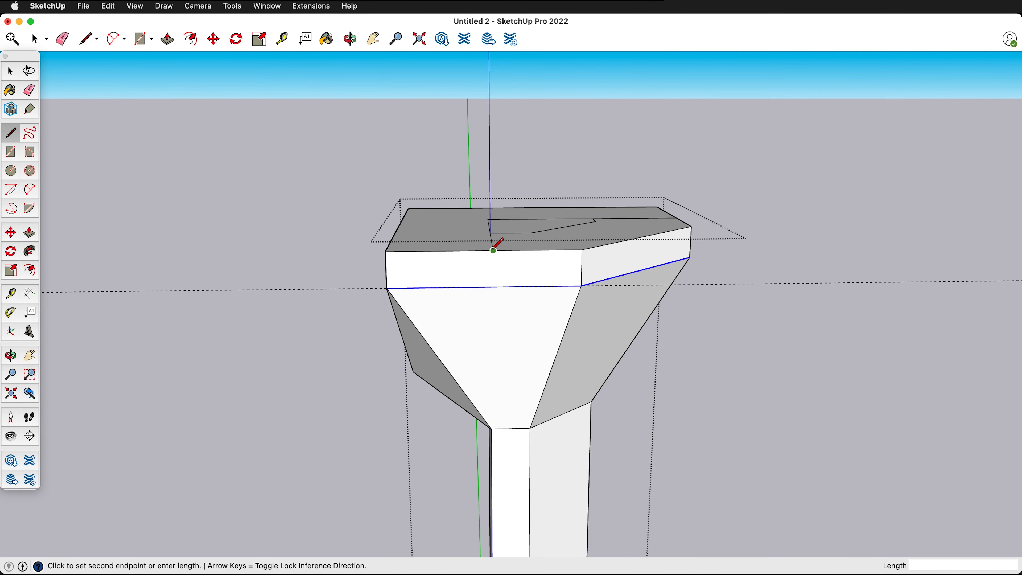
click(493, 287)
middle_drag(506, 300, 471, 294)
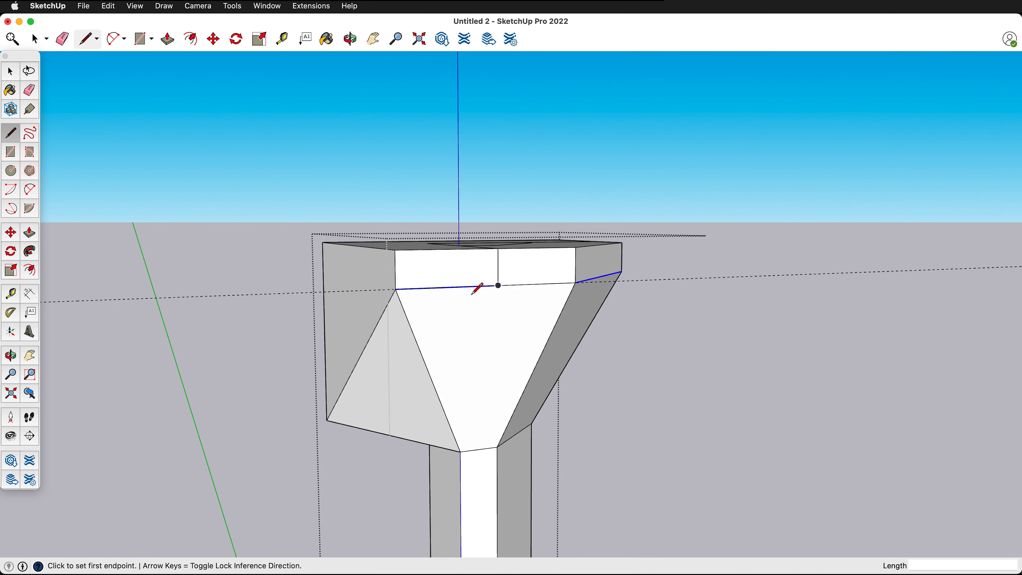
click(498, 285)
click(460, 451)
- Draw the matching trim line on the cap's other wall side, down the vertical band and across the sloped face to the shaft's corner
mouse_move(382, 304)
middle_down()
mouse_move(379, 318)
mouse_move(632, 381)
mouse_move(304, 297)
mouse_move(522, 345)
middle_up()
middle_drag(206, 336, 493, 274)
scroll(325, 338, down, 6)
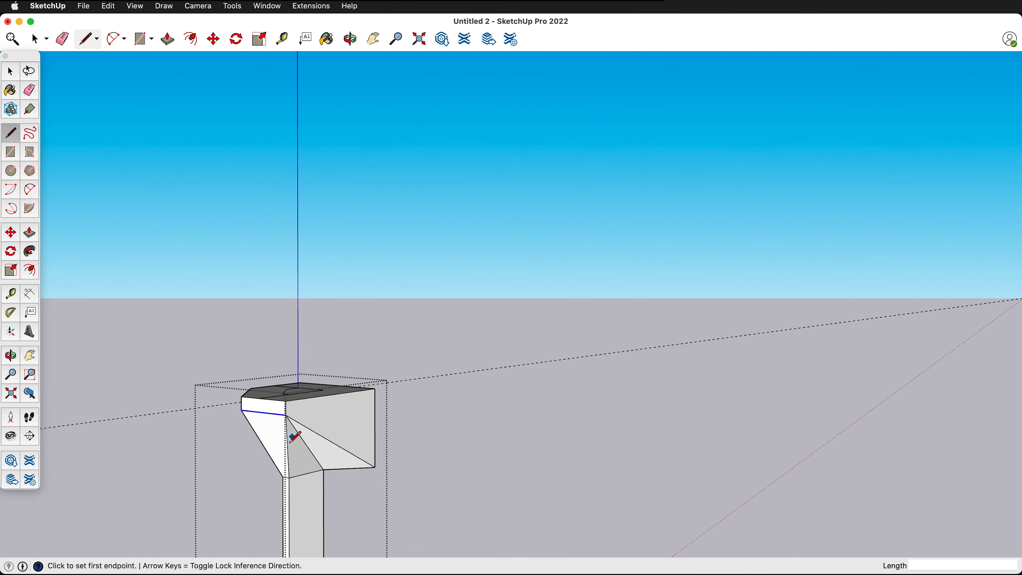
mouse_move(281, 447)
middle_down()
mouse_move(356, 427)
mouse_move(330, 522)
mouse_move(420, 504)
mouse_move(285, 429)
middle_up()
scroll(284, 419, up, 3)
click(246, 391)
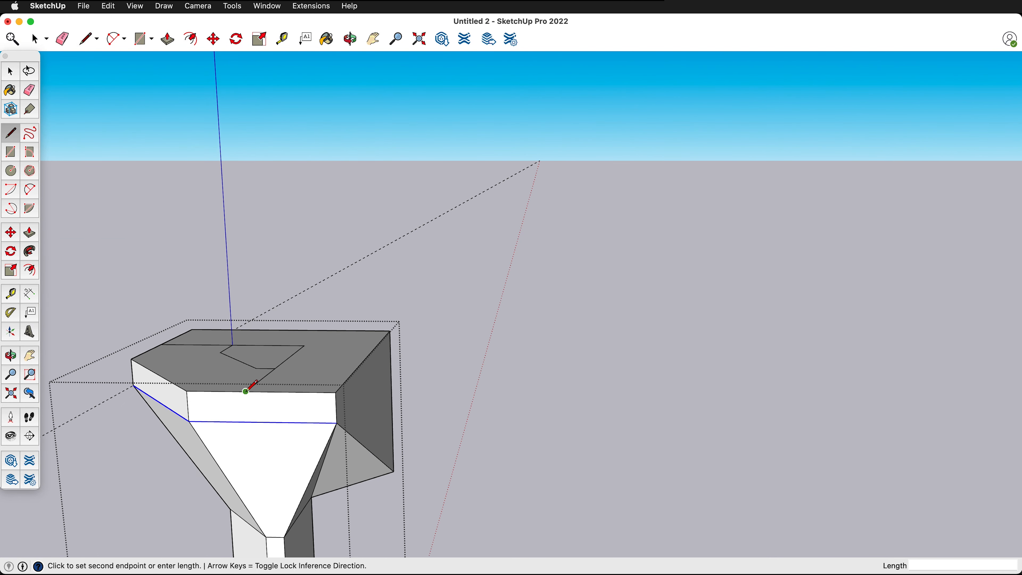
click(246, 422)
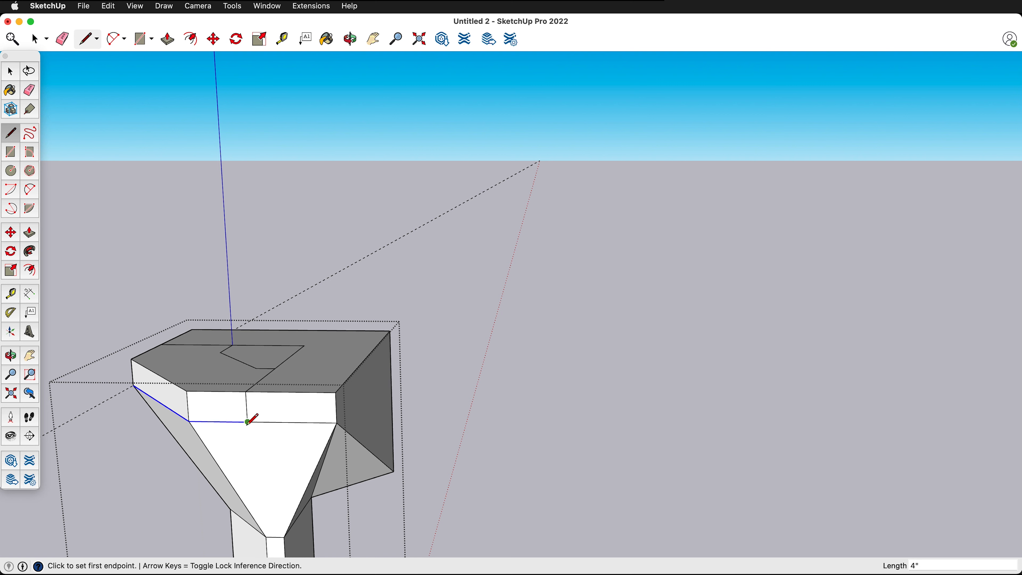
click(247, 422)
click(283, 537)
- Erase the outer edges of the flared cap that extend past the two inner wall planes
key(e)
mouse_move(338, 391)
mouse_down()
mouse_move(338, 425)
mouse_move(370, 466)
mouse_move(392, 408)
mouse_move(395, 327)
mouse_up()
mouse_move(395, 326)
middle_down()
mouse_move(190, 372)
mouse_move(274, 286)
middle_up()
drag(354, 230, 345, 254)
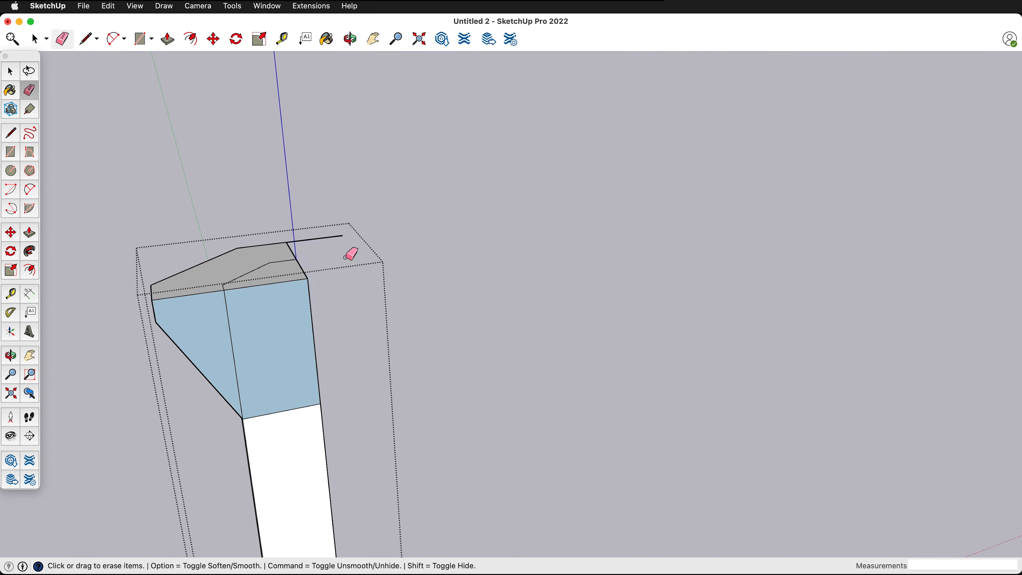
mouse_move(346, 255)
middle_down()
mouse_move(342, 306)
mouse_move(215, 306)
middle_up()
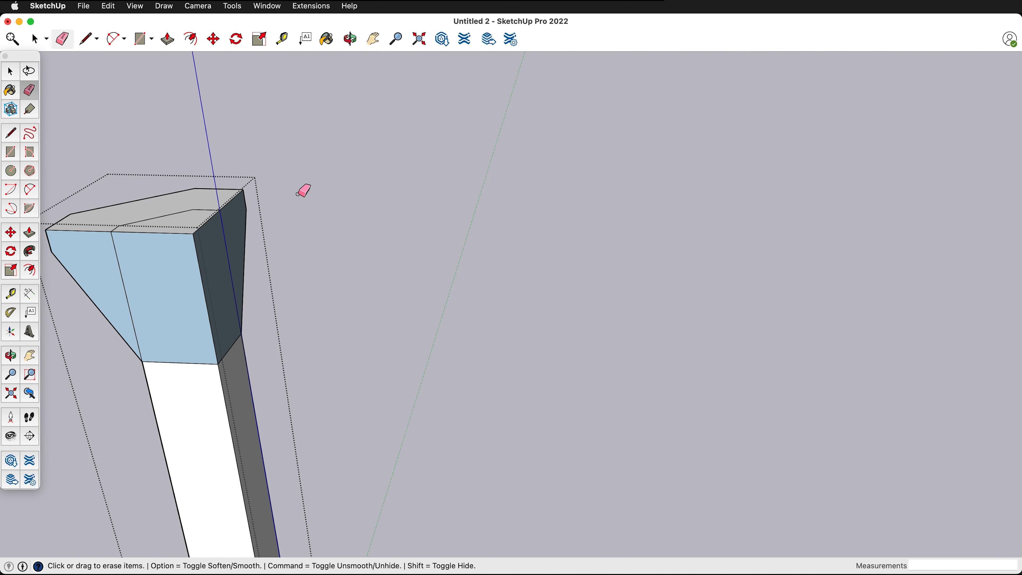
- Erase the leftover lines on the cap's top and rear face, plus the seam between that face and the shaft
scroll(342, 240, down, 2)
scroll(206, 255, up, 2)
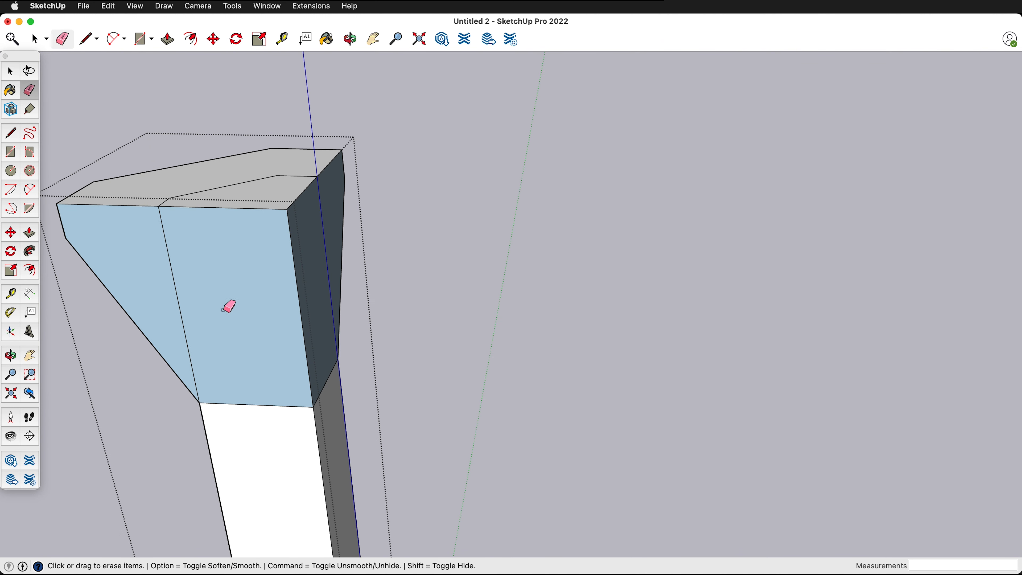
drag(173, 198, 190, 191)
drag(285, 178, 306, 169)
drag(176, 278, 175, 282)
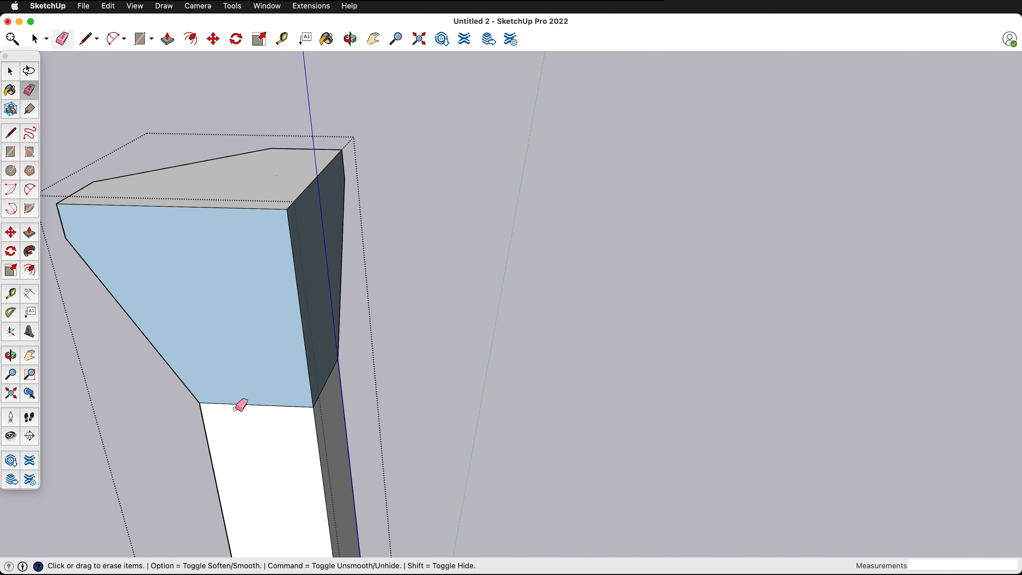
click(239, 403)
- Erase the seam on the column's second rear face and the extra edges along its rear corner
mouse_move(246, 395)
middle_down()
mouse_move(266, 375)
mouse_move(143, 298)
middle_up()
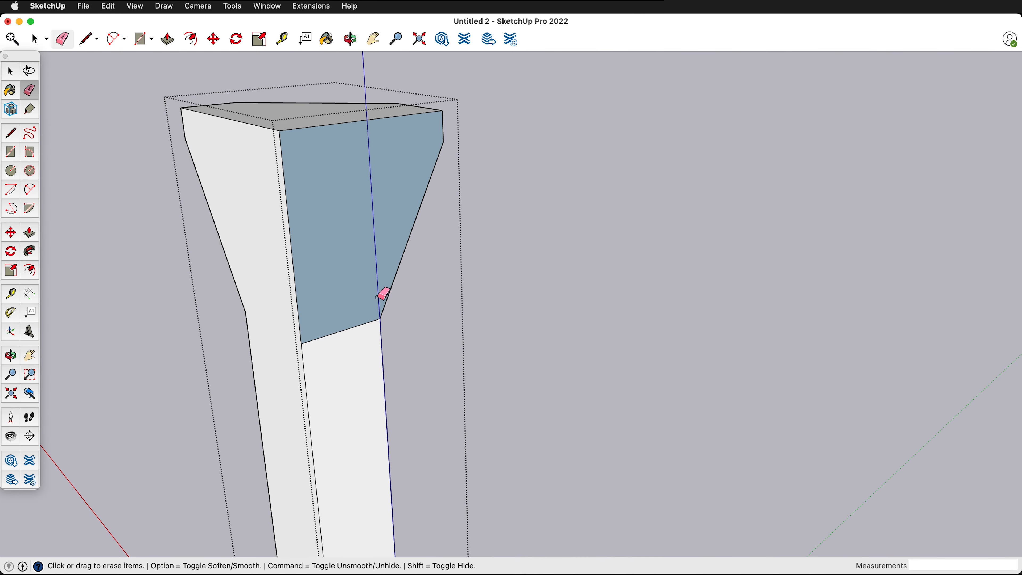
drag(355, 327, 357, 328)
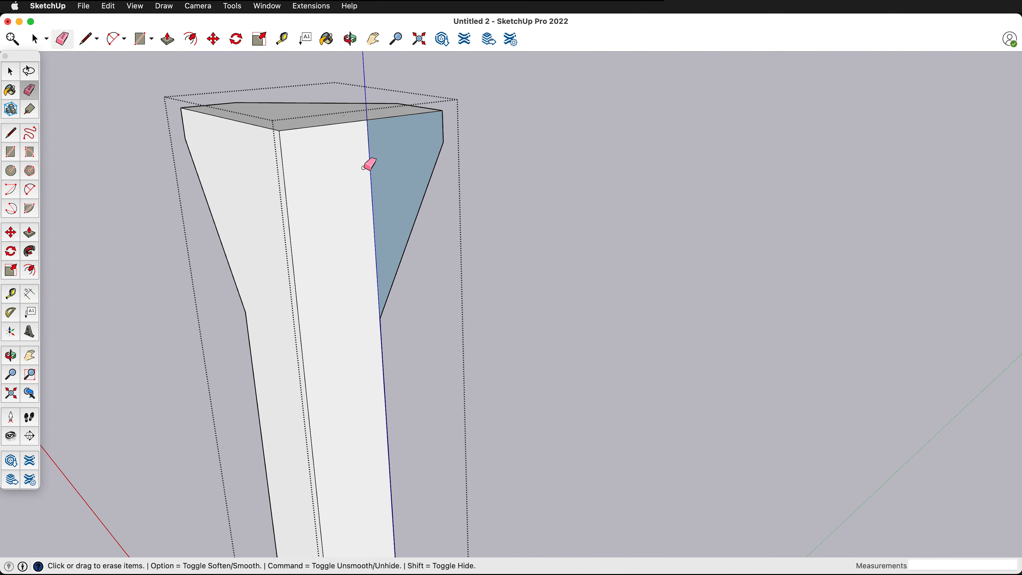
mouse_move(390, 205)
middle_down()
mouse_move(210, 217)
mouse_move(226, 213)
middle_up()
click(389, 111)
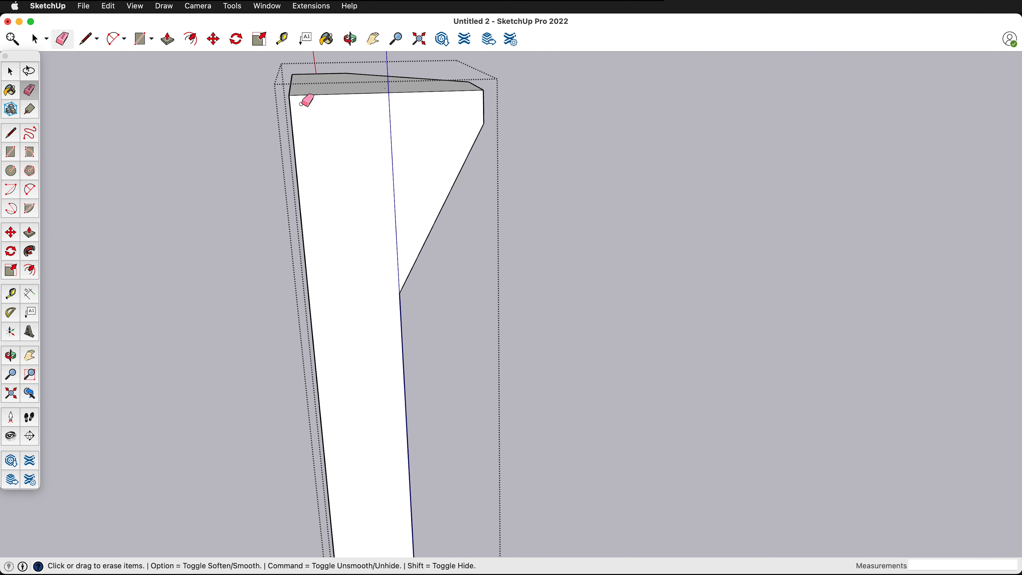
drag(291, 116, 291, 116)
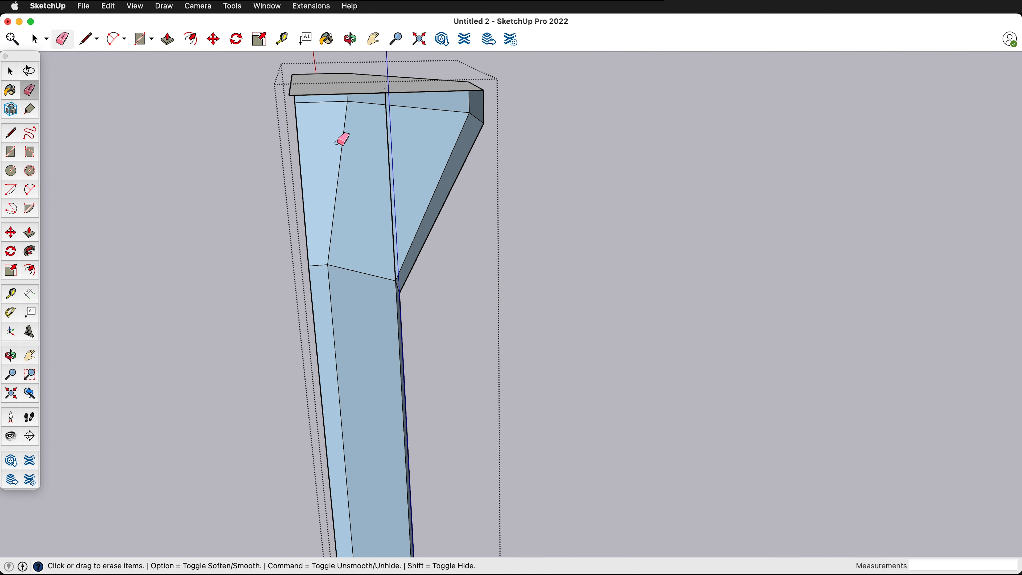
- Draw a 12' 2" line along the column's rear corner from top to base to rebuild the open rear faces
key(l)
click(288, 95)
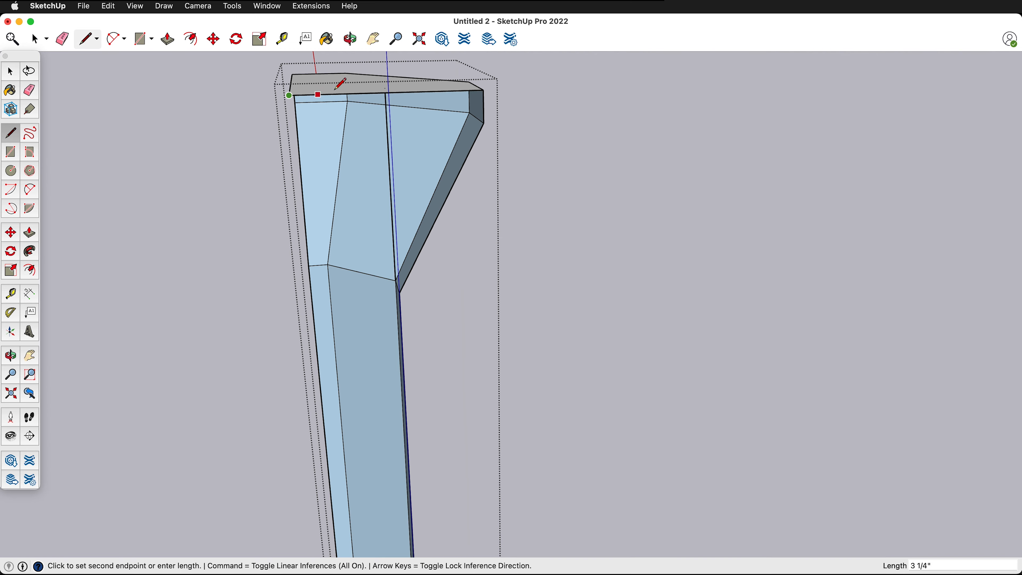
scroll(380, 150, down, 8)
scroll(377, 414, up, 5)
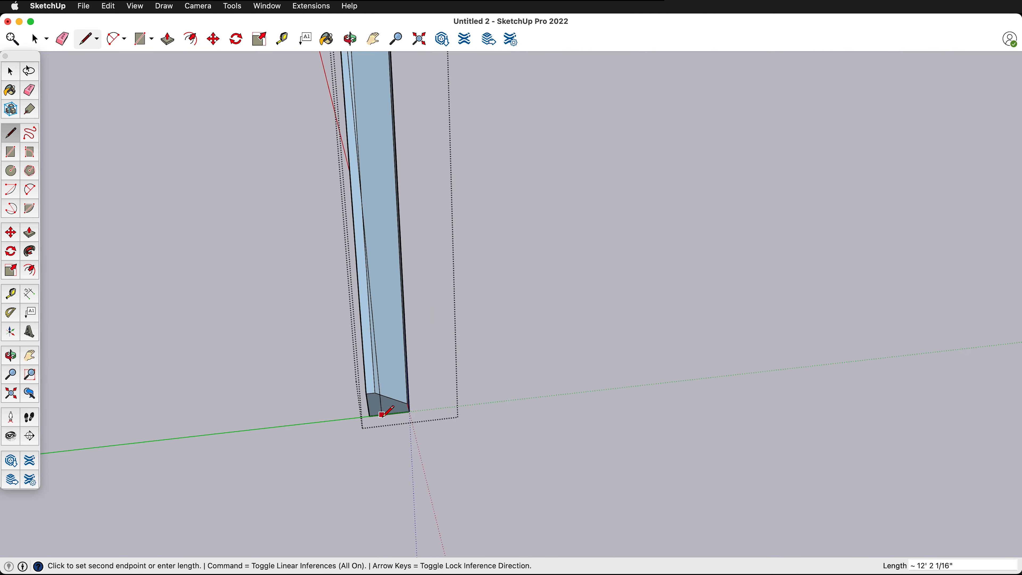
click(376, 417)
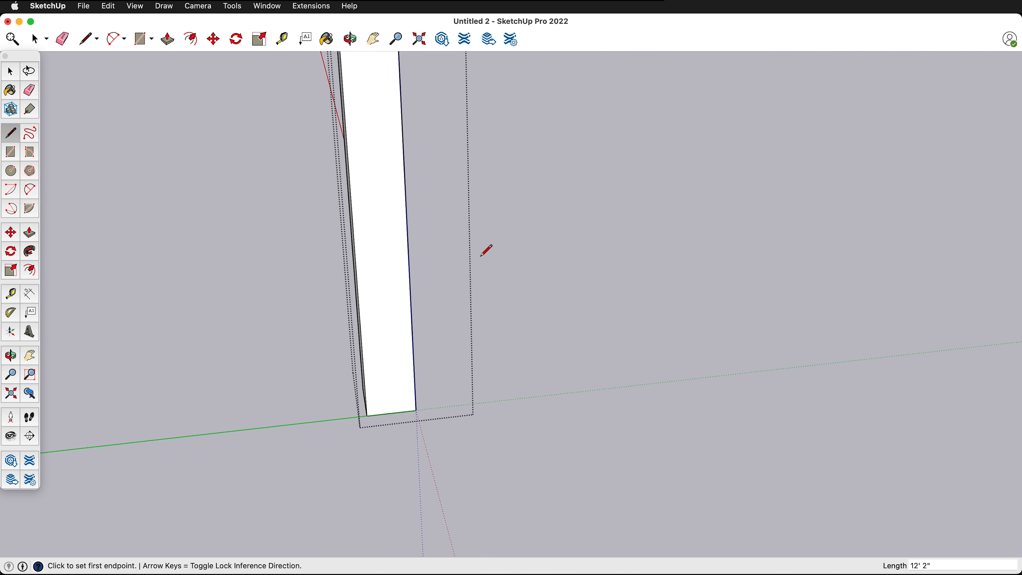
- Close the column group to bring back the room and inspect the trimmed column against both walls
middle_drag(534, 233, 367, 265)
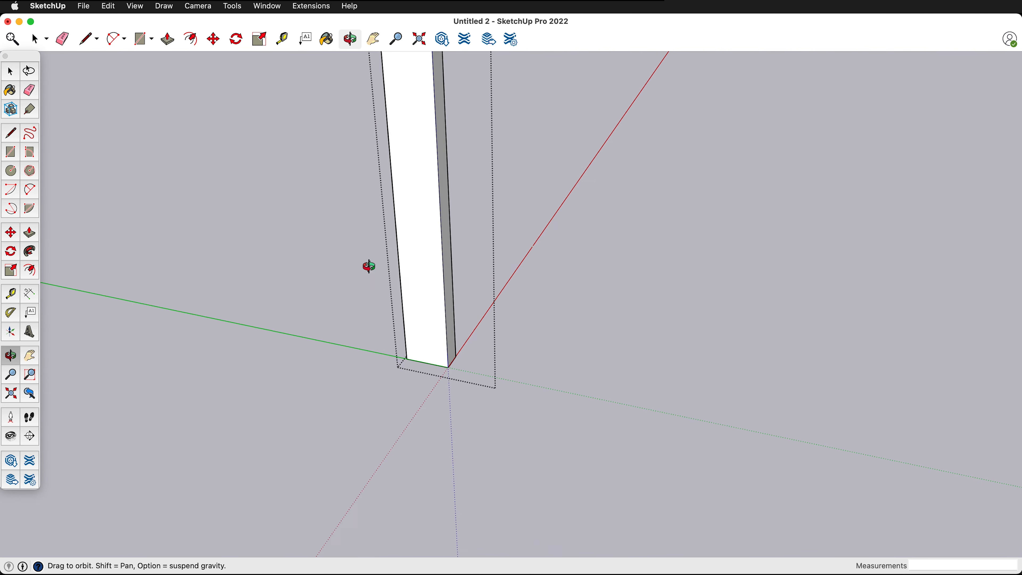
key(space)
scroll(646, 214, up, 3)
scroll(565, 236, down, 10)
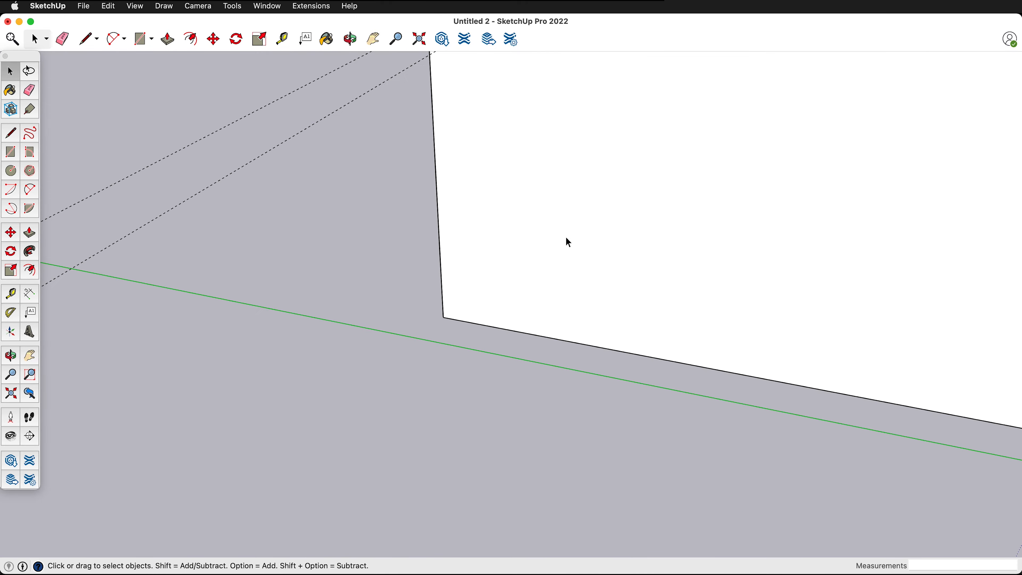
middle_drag(611, 159, 131, 233)
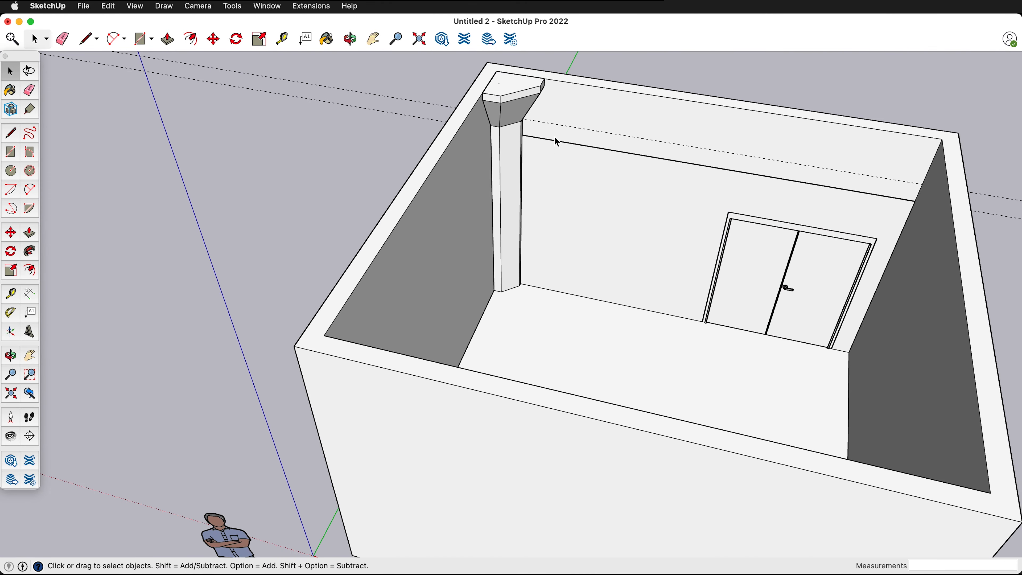
mouse_move(585, 137)
middle_down()
mouse_move(392, 102)
mouse_move(590, 147)
middle_up()
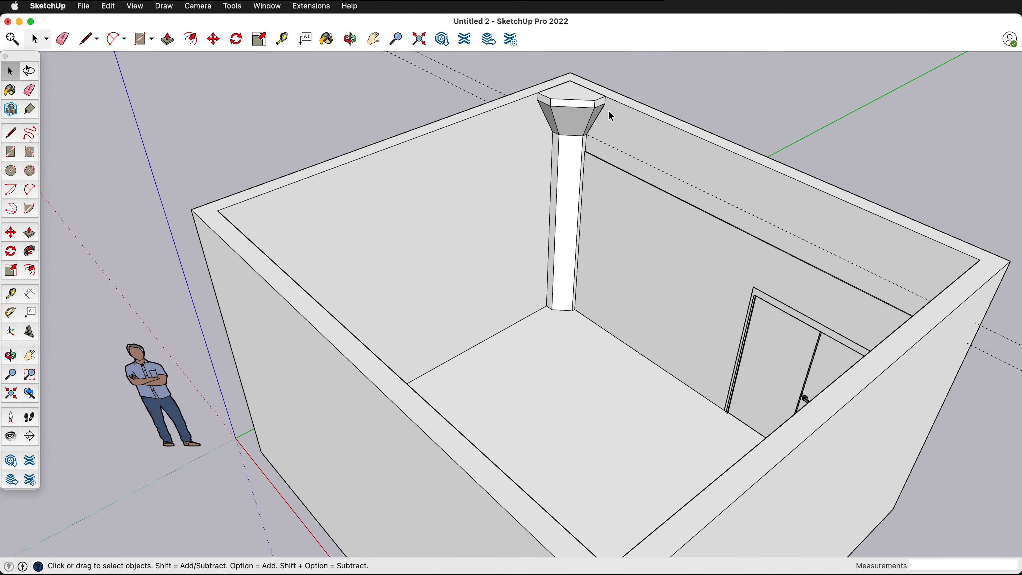
scroll(605, 112, up, 4)
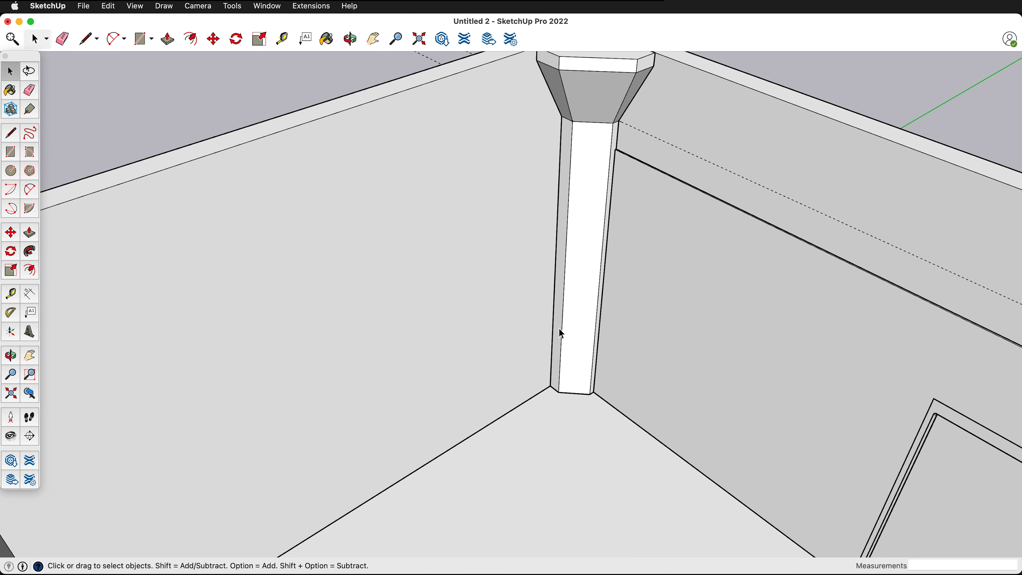
scroll(389, 225, down, 6)
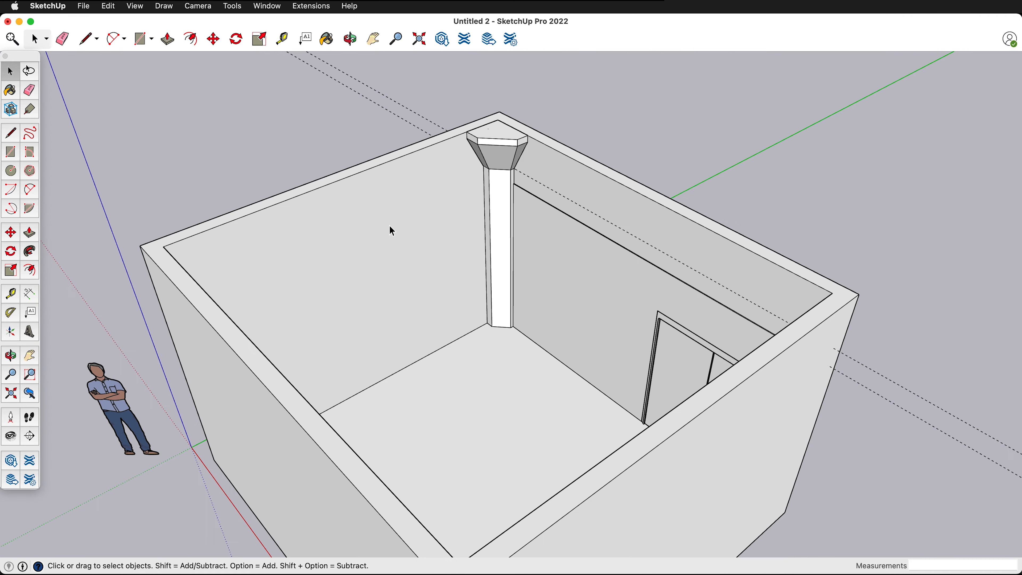
middle_drag(388, 225, 561, 273)
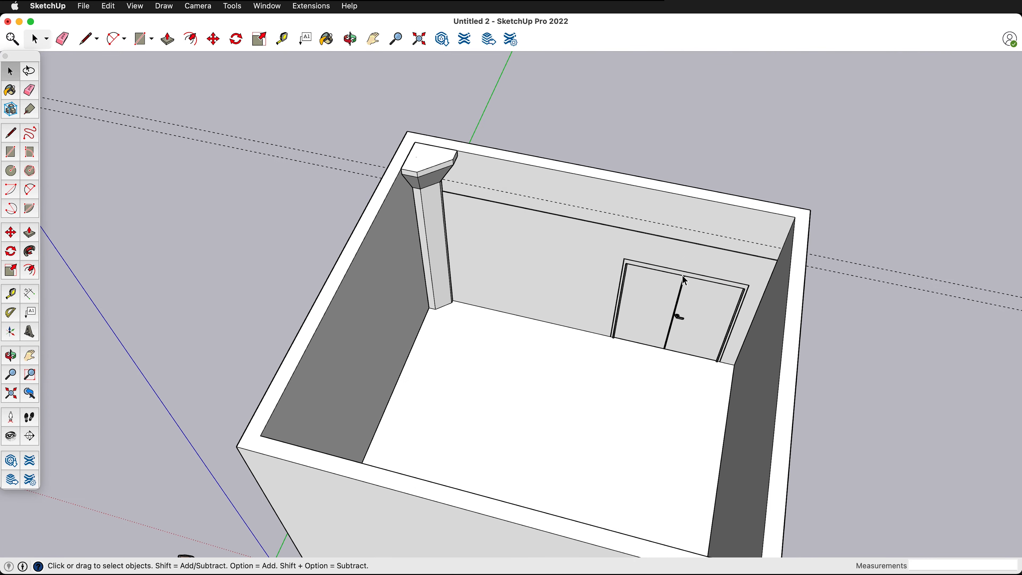
- Copy the double door straight out from its wall into the room, about 6' 1 1/2" along the green axis
click(646, 319)
scroll(660, 319, up, 6)
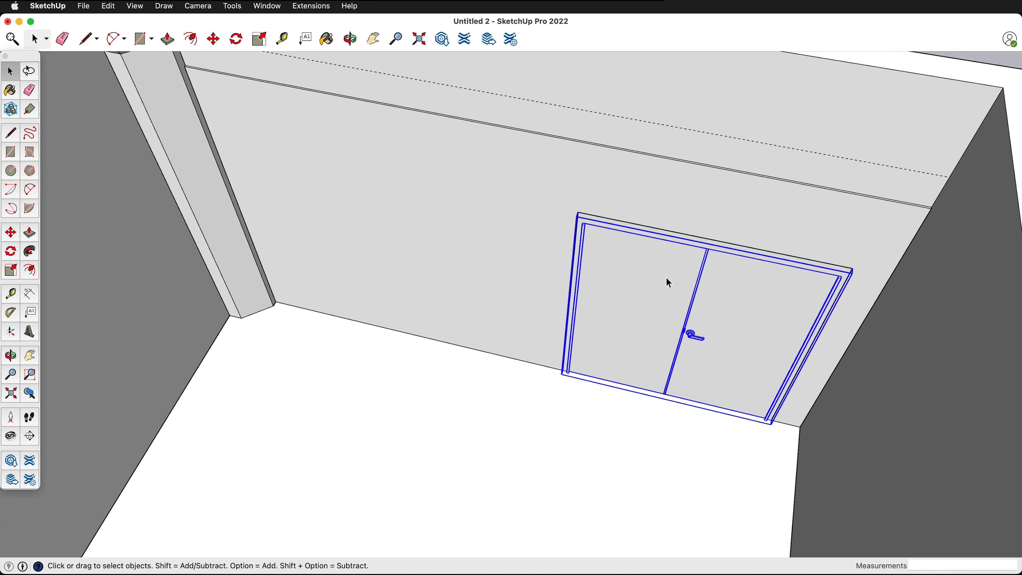
key(m)
click(662, 275)
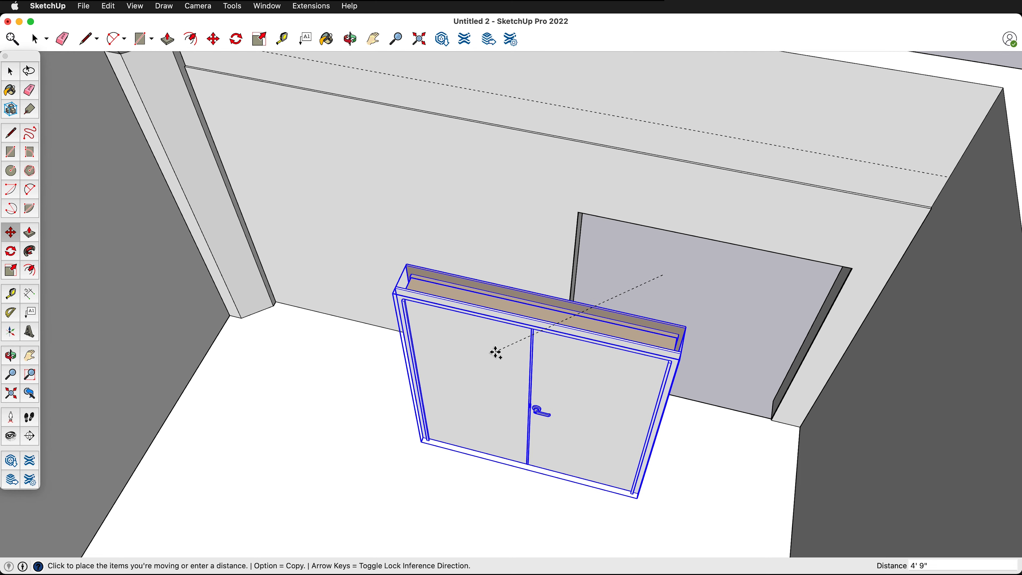
scroll(496, 353, down, 5)
key(alt)
scroll(450, 237, down, 3)
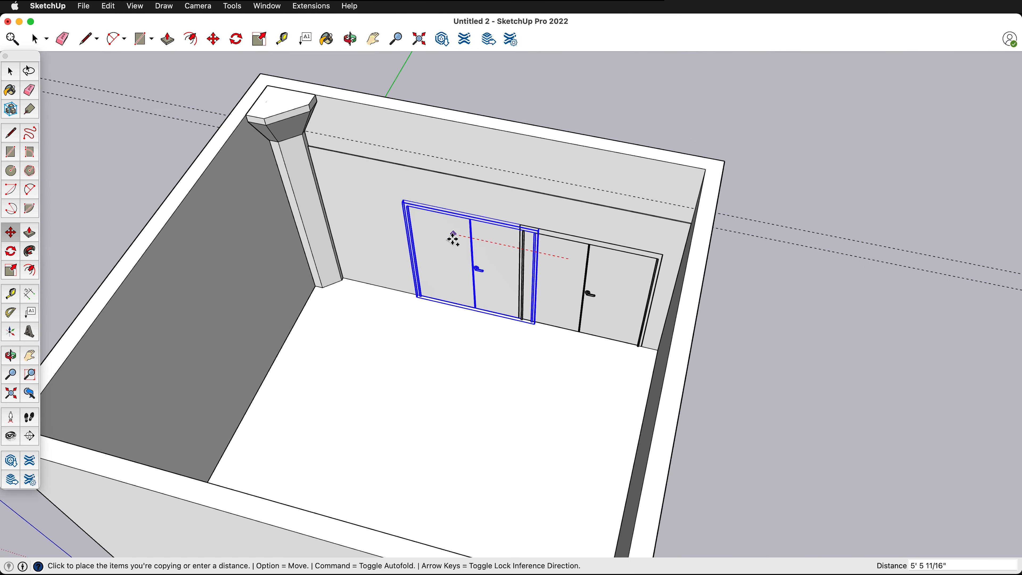
scroll(453, 237, down, 2)
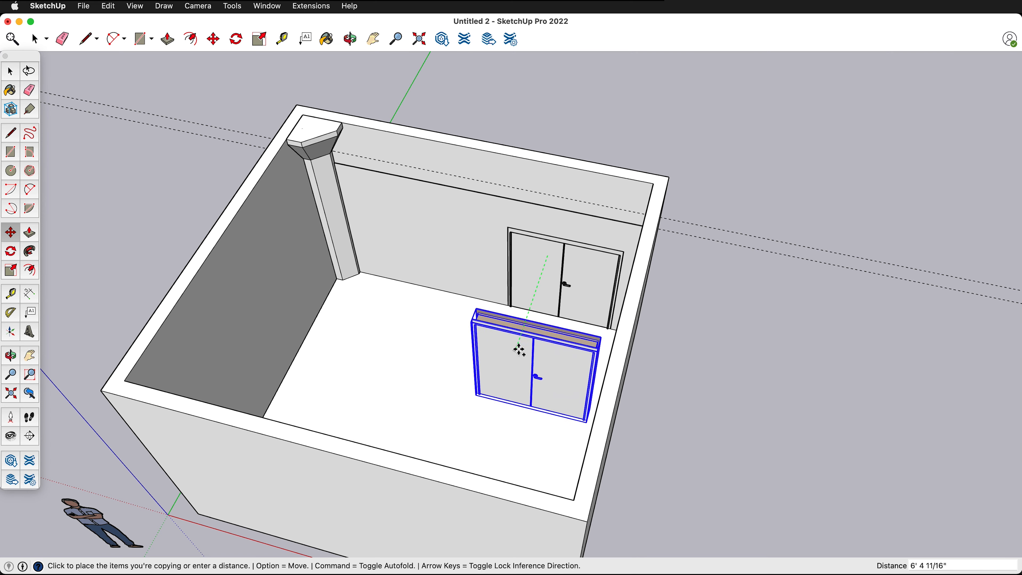
click(514, 343)
- Rotate the copied double door 90 degrees about its vertical axis so it runs parallel to the adjacent wall
scroll(509, 304, up, 3)
scroll(463, 297, up, 4)
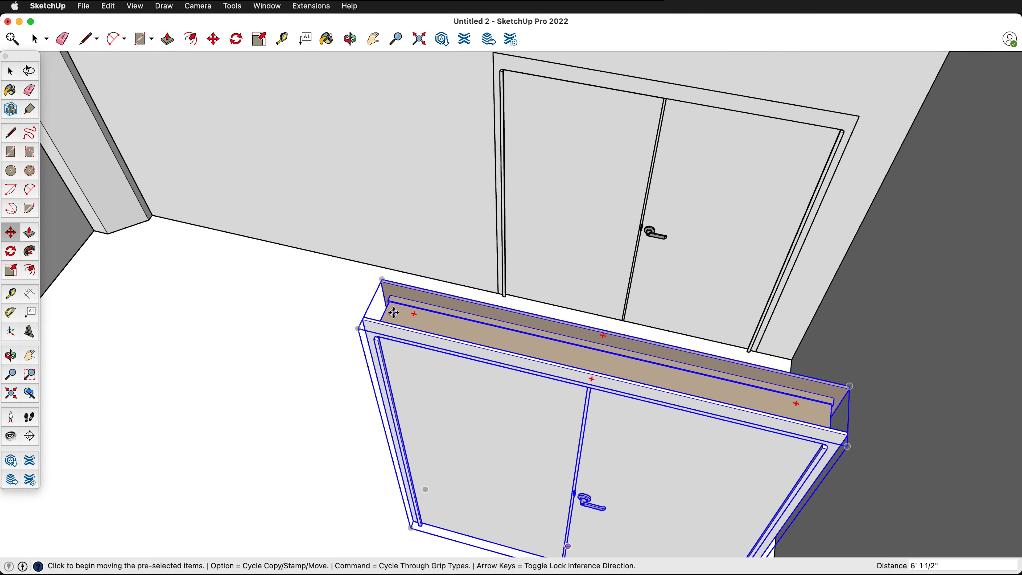
key(q)
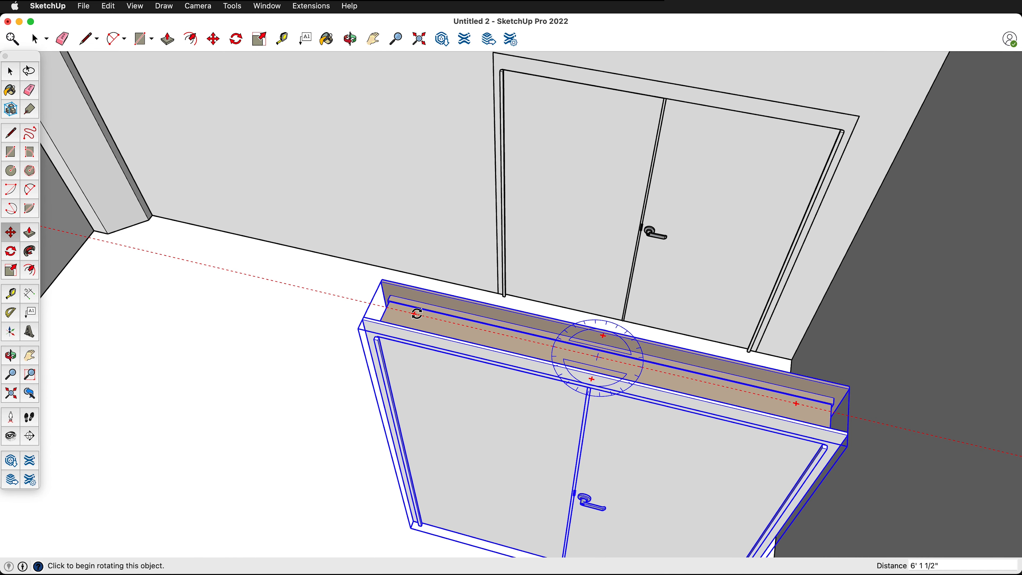
click(417, 314)
scroll(414, 314, down, 6)
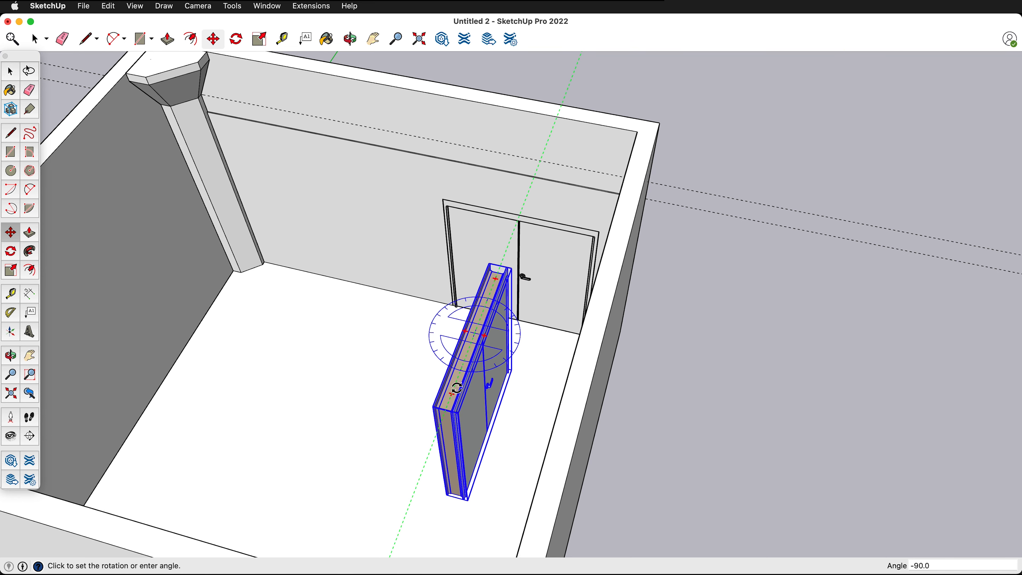
click(456, 388)
- Move the copied door by its frame's rear corner along the red axis onto the inner face of the wall beside the column
key(m)
scroll(456, 447, up, 8)
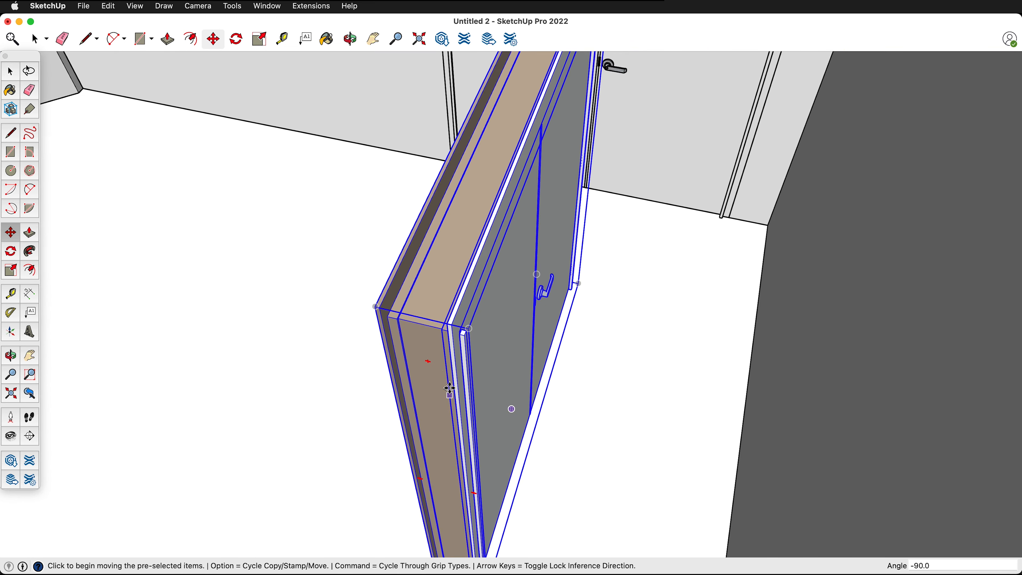
scroll(455, 290, up, 4)
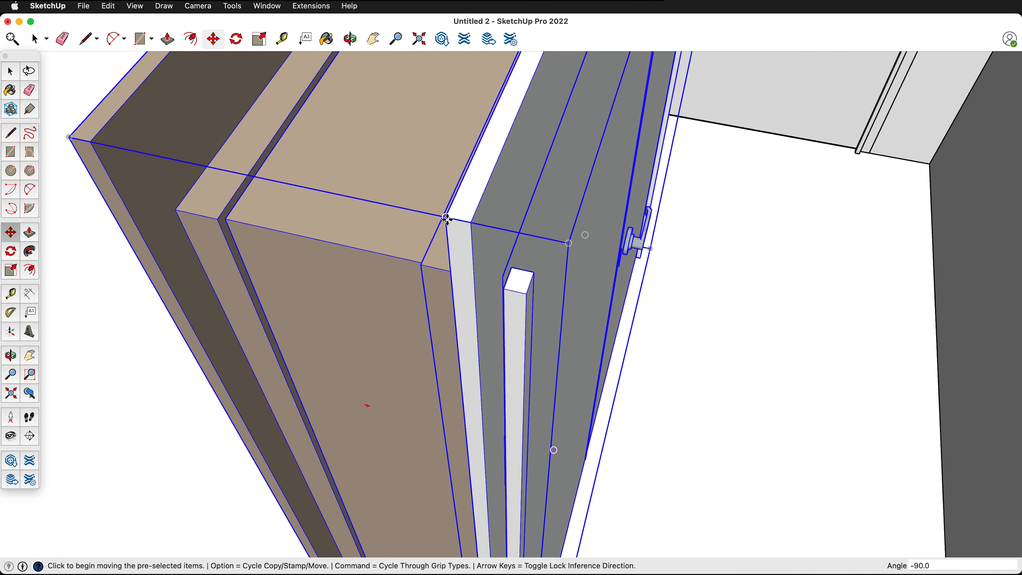
click(447, 220)
scroll(447, 221, down, 6)
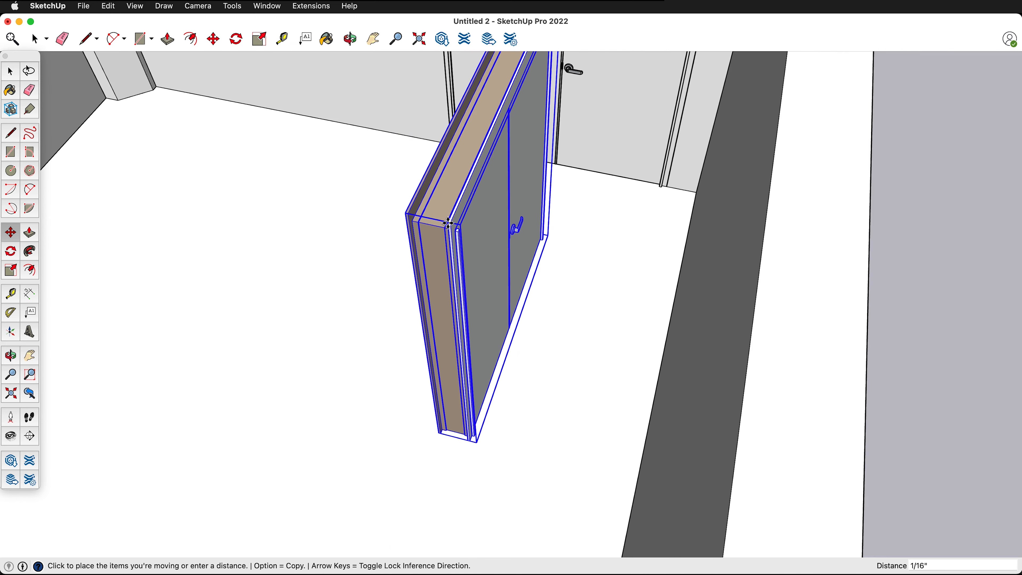
scroll(448, 222, down, 10)
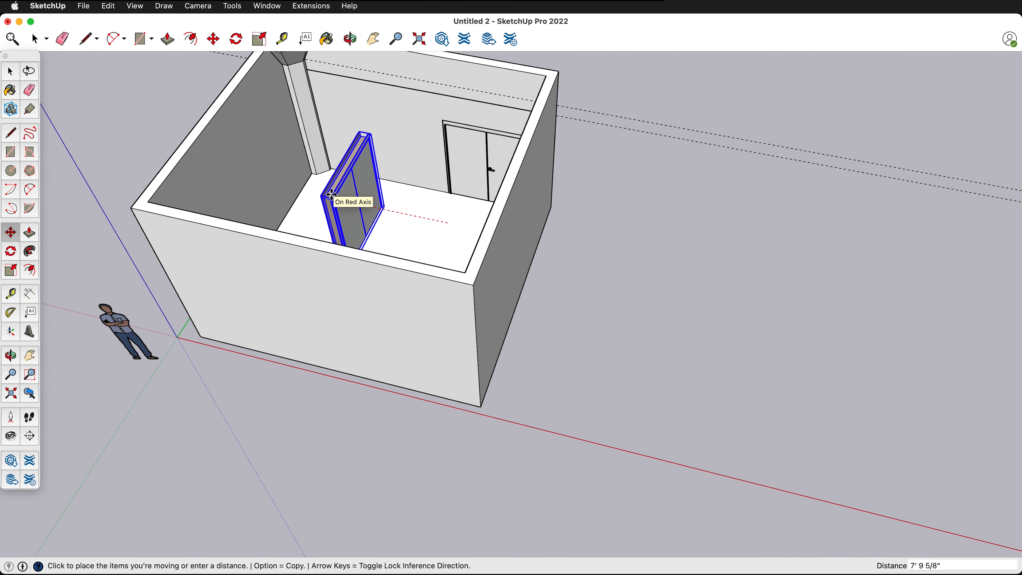
click(202, 155)
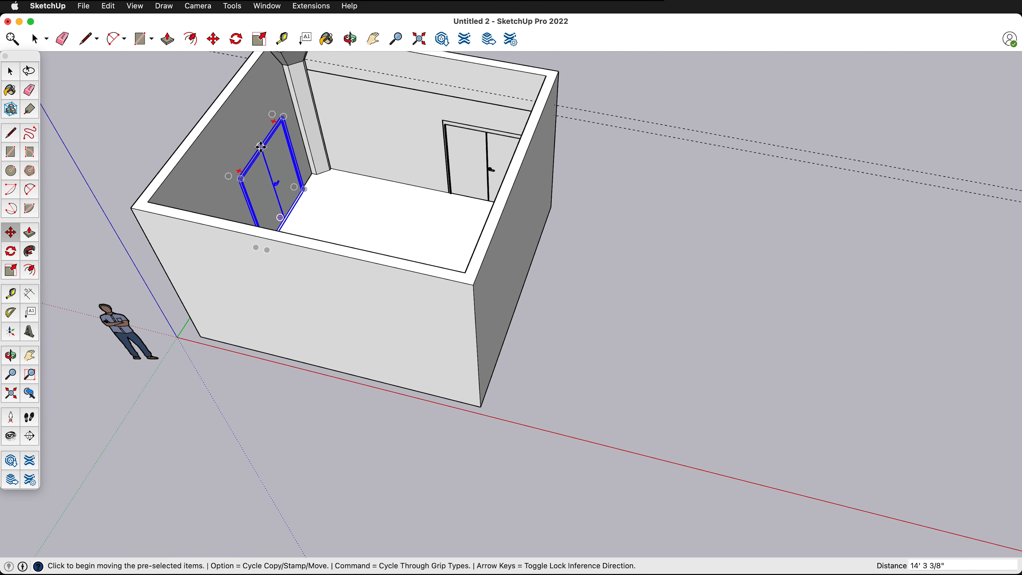
- Move the copied door by its frame's upper corner along the green axis until it touches the corner column
middle_drag(229, 126, 296, 292)
scroll(413, 98, up, 15)
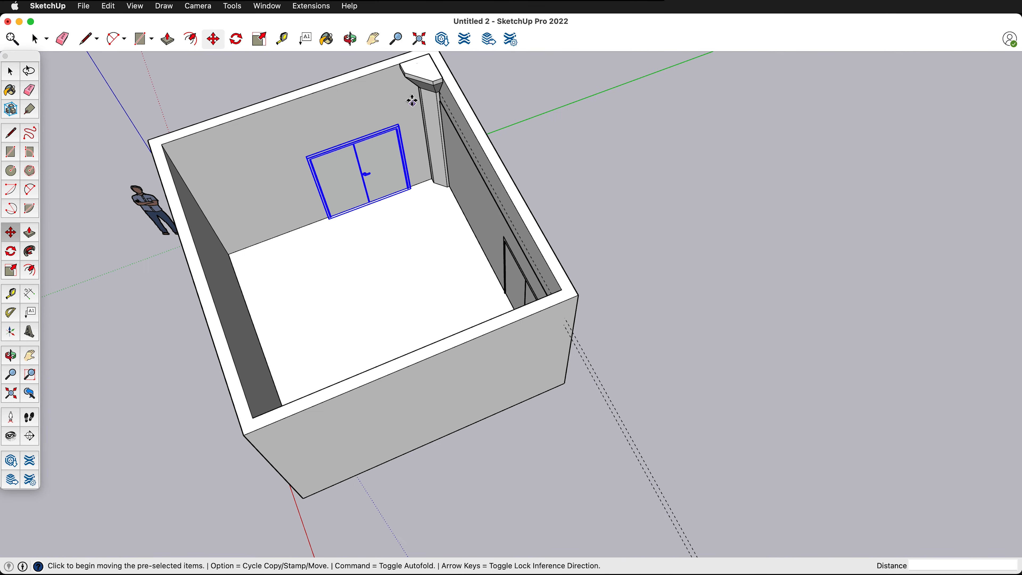
scroll(336, 164, up, 5)
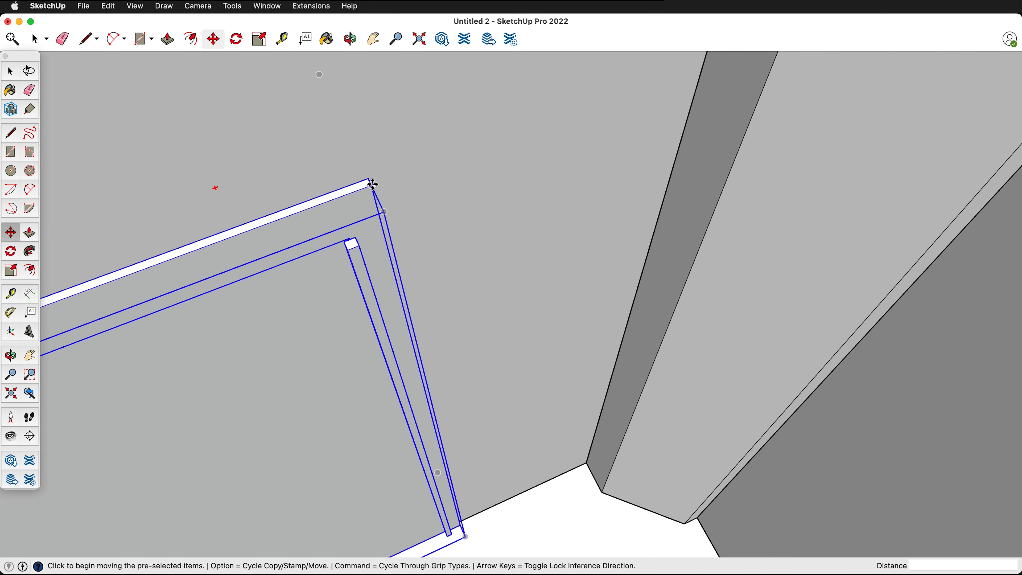
click(373, 184)
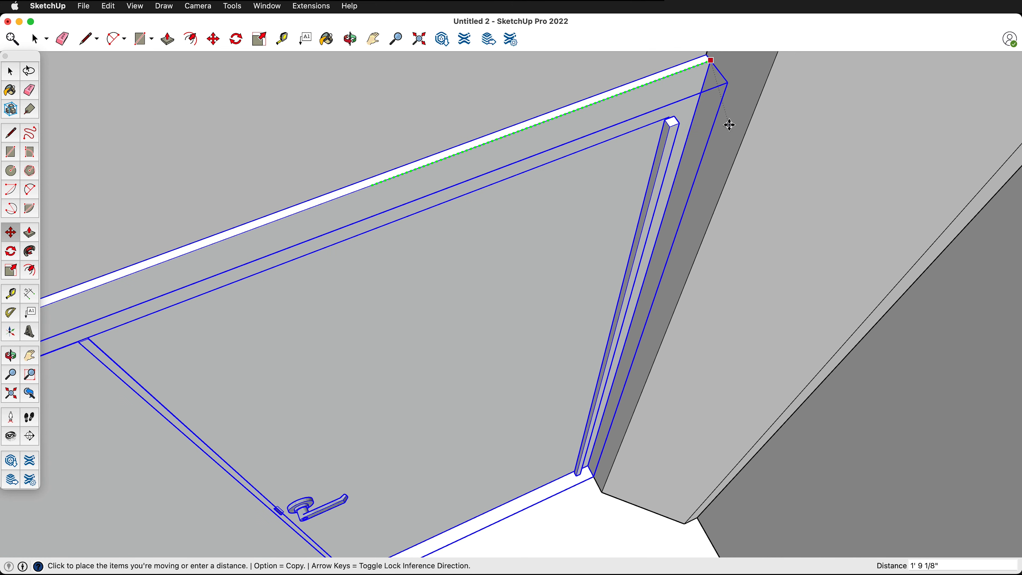
click(742, 125)
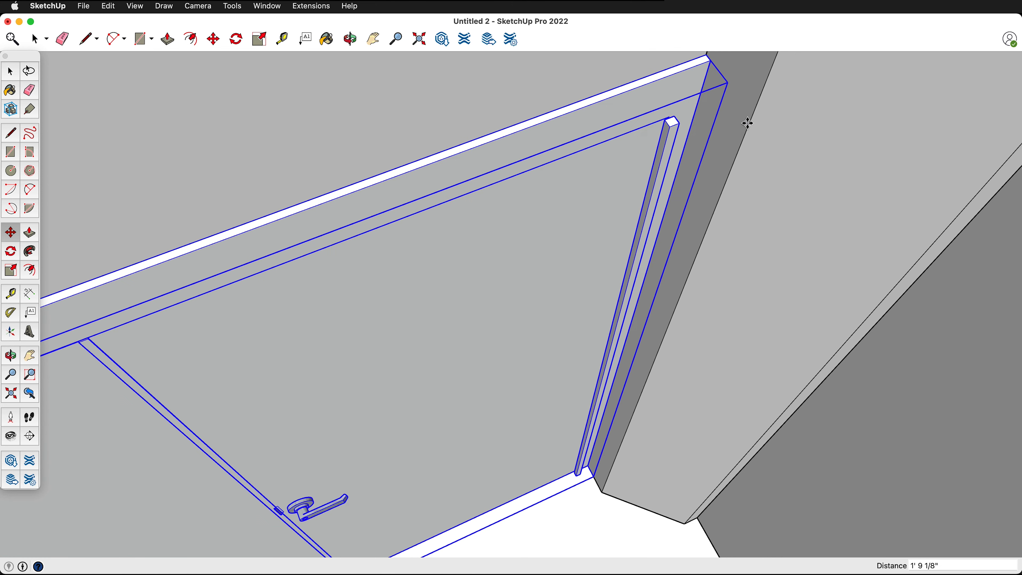
- Move the copied door 9 inches away from the corner column along the green axis
click(691, 90)
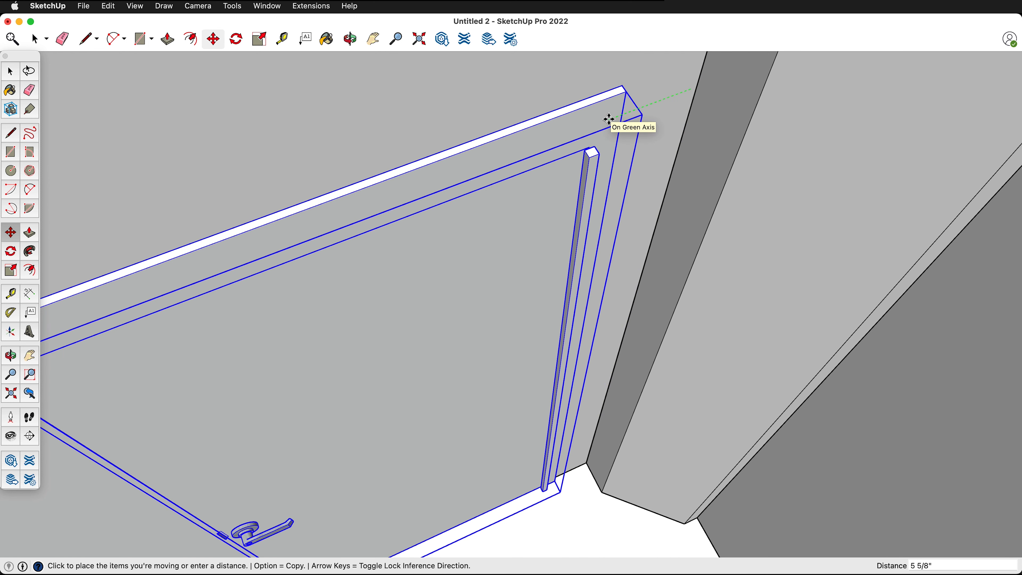
key(Return)
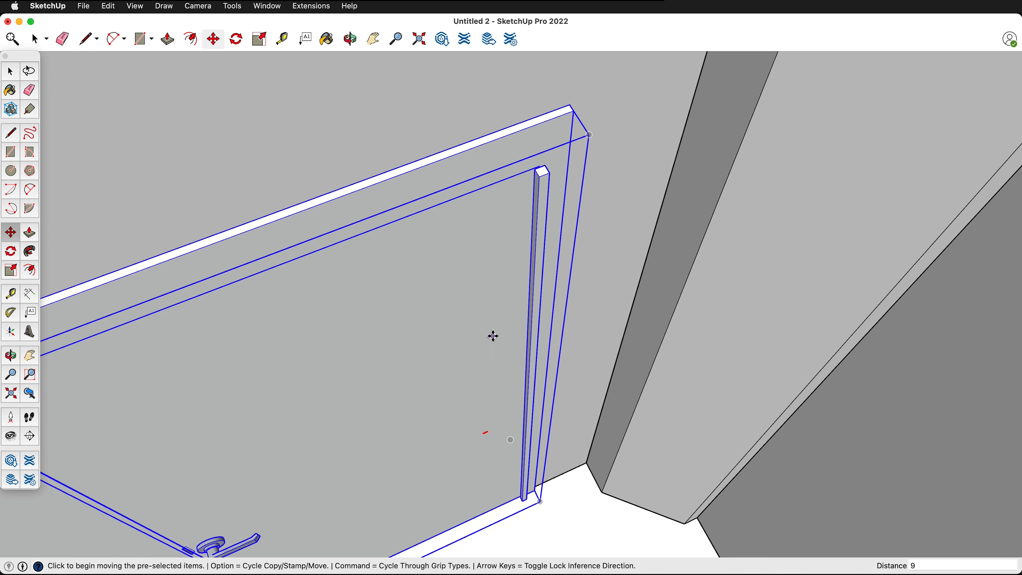
scroll(500, 334, down, 5)
middle_drag(304, 369, 419, 227)
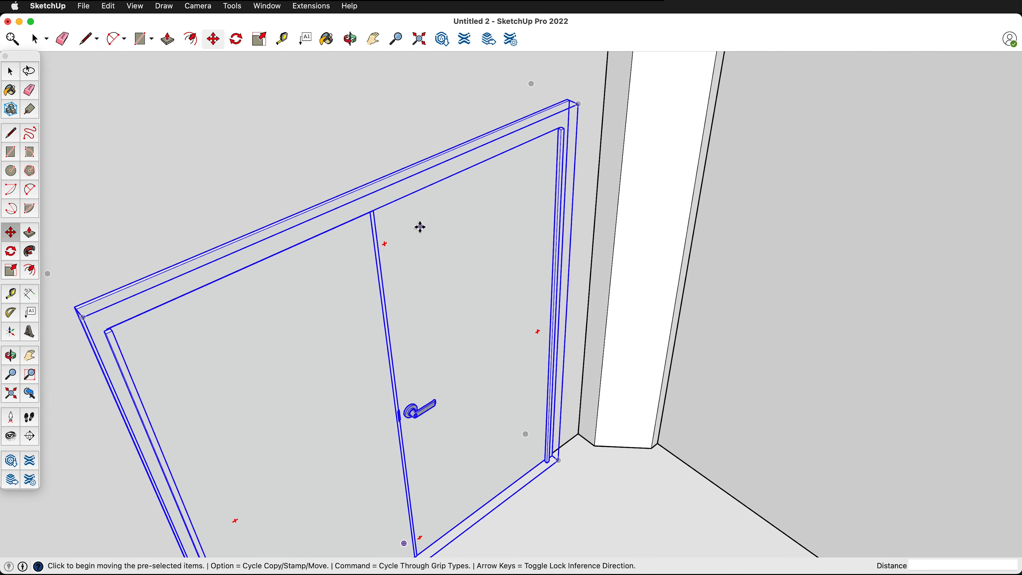
scroll(419, 231, down, 3)
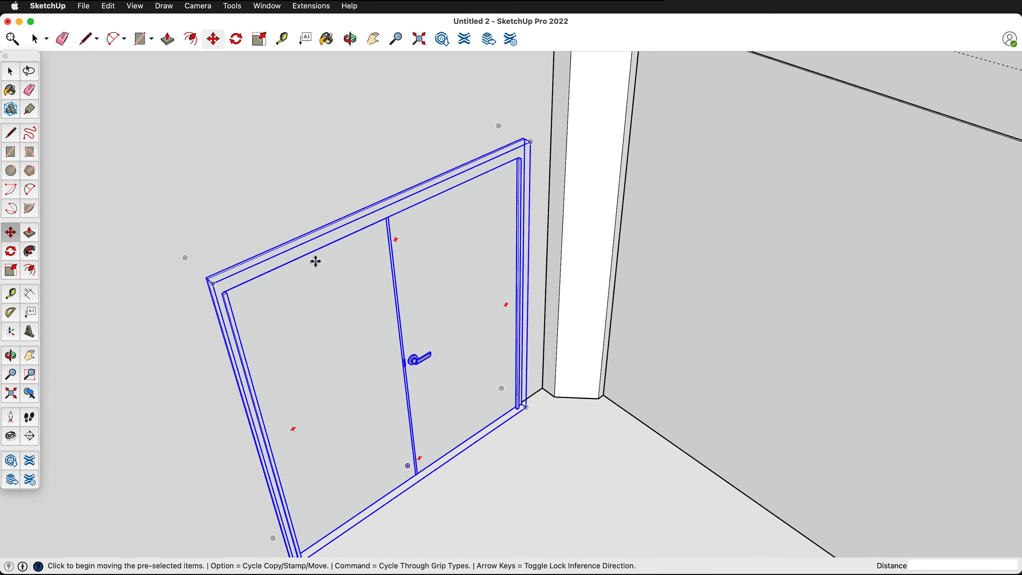
- Open the walls group with the rest of the model shown and select the inner wall face behind the copied door
key(space)
scroll(505, 121, down, 2)
click(336, 166)
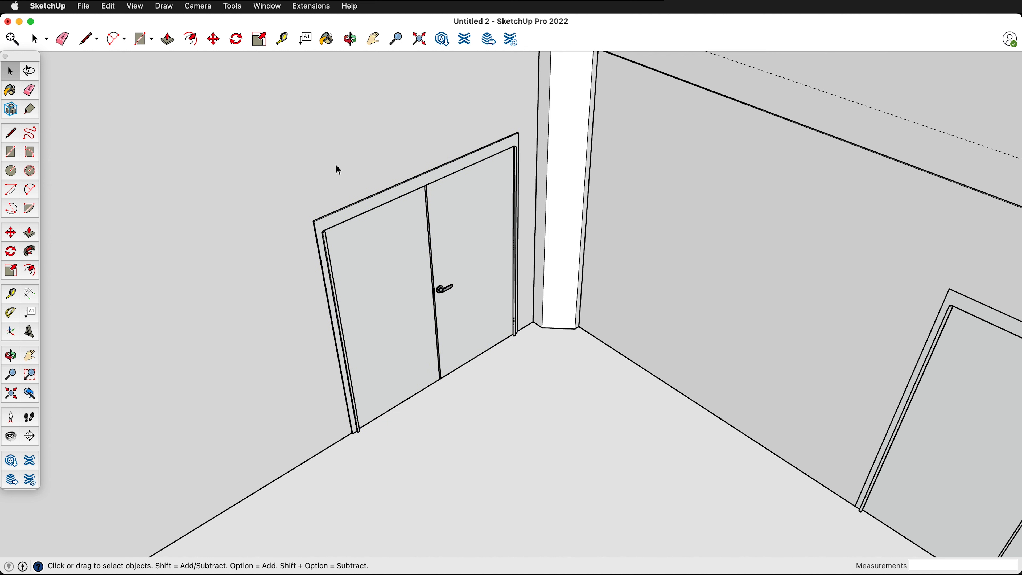
double_click(336, 166)
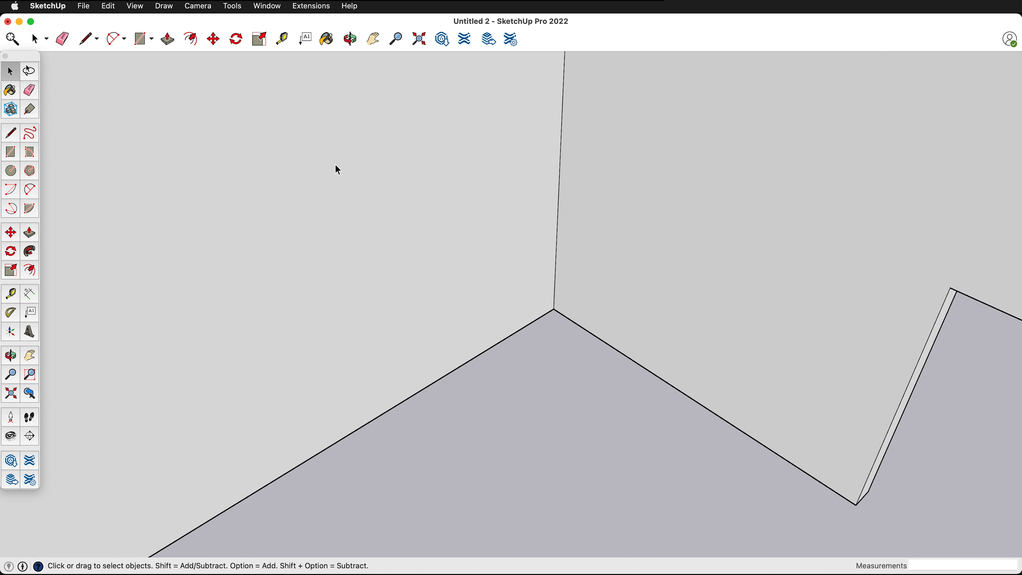
key(shift+h)
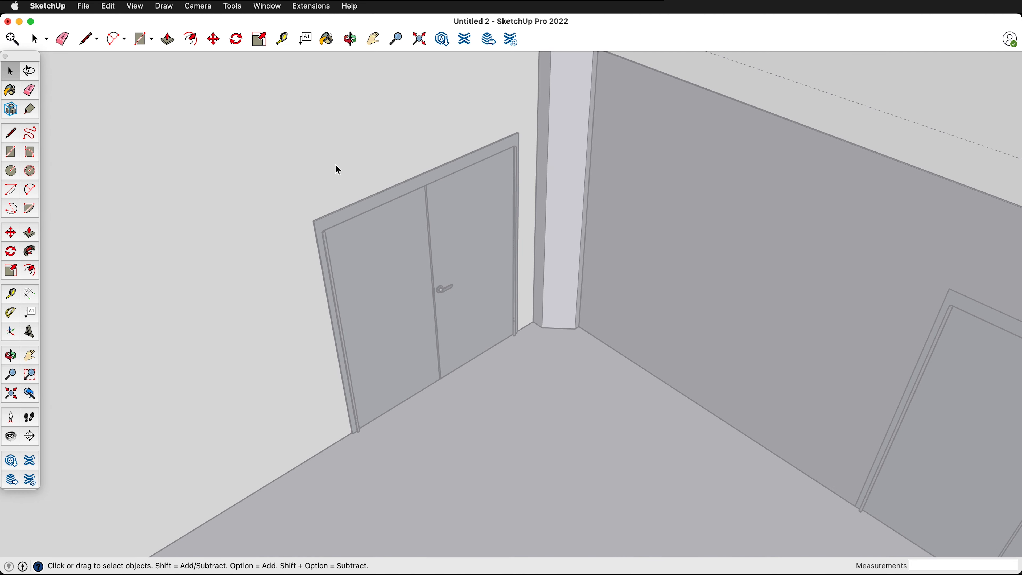
middle_drag(466, 293, 435, 245)
scroll(298, 195, up, 3)
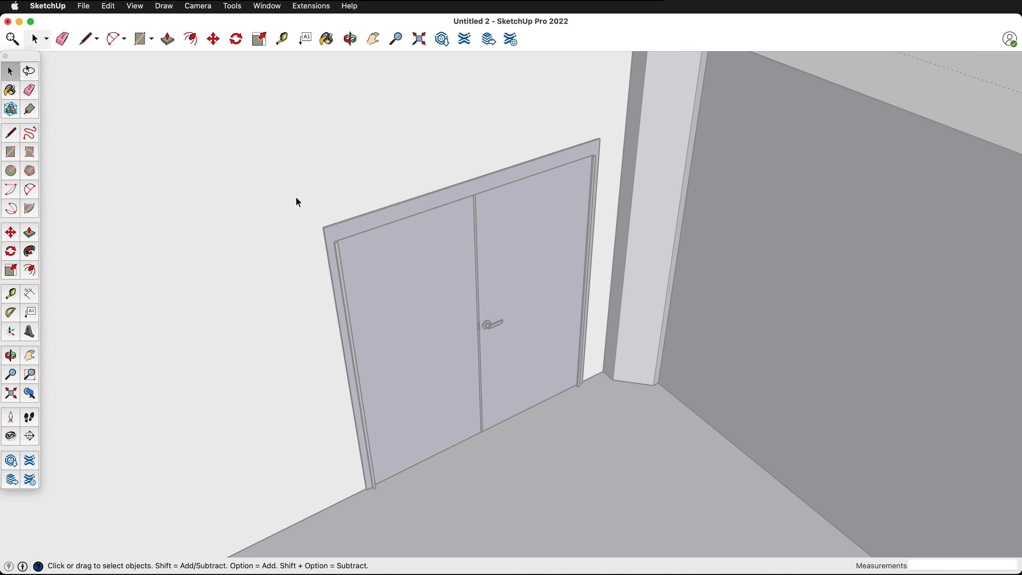
click(261, 231)
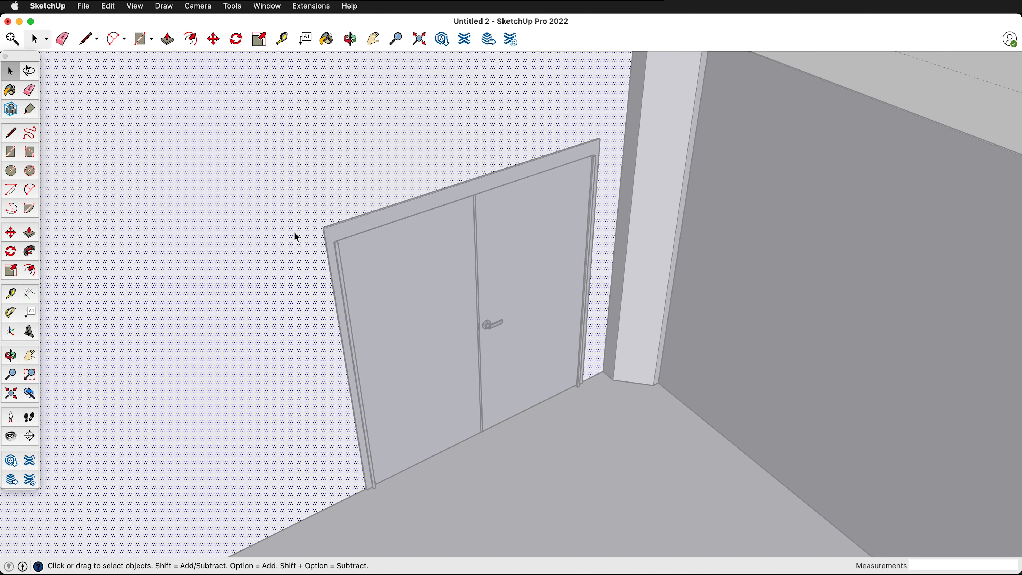
- Draw a 7' 1/2" by 6' 4" rectangle on the wall face, from the door frame's upper corner to its opposite lower corner
key(r)
scroll(308, 233, up, 5)
scroll(309, 233, up, 2)
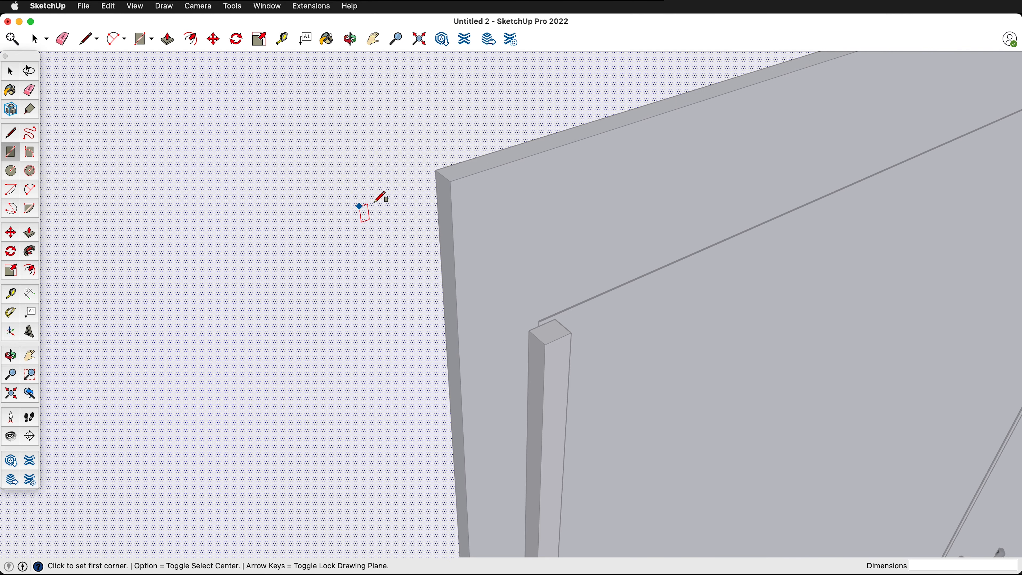
click(436, 169)
scroll(269, 178, down, 6)
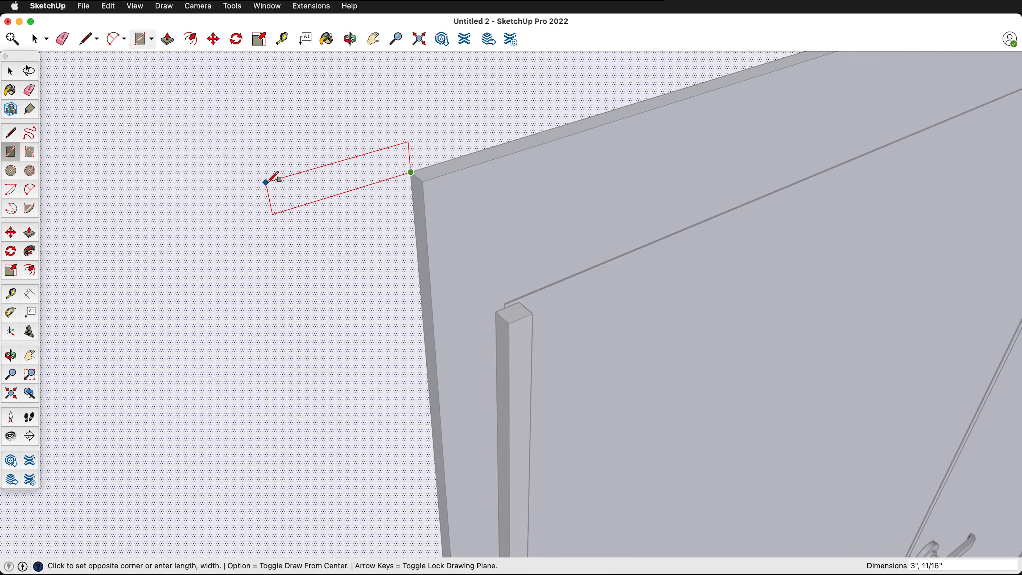
middle_drag(661, 255, 522, 205)
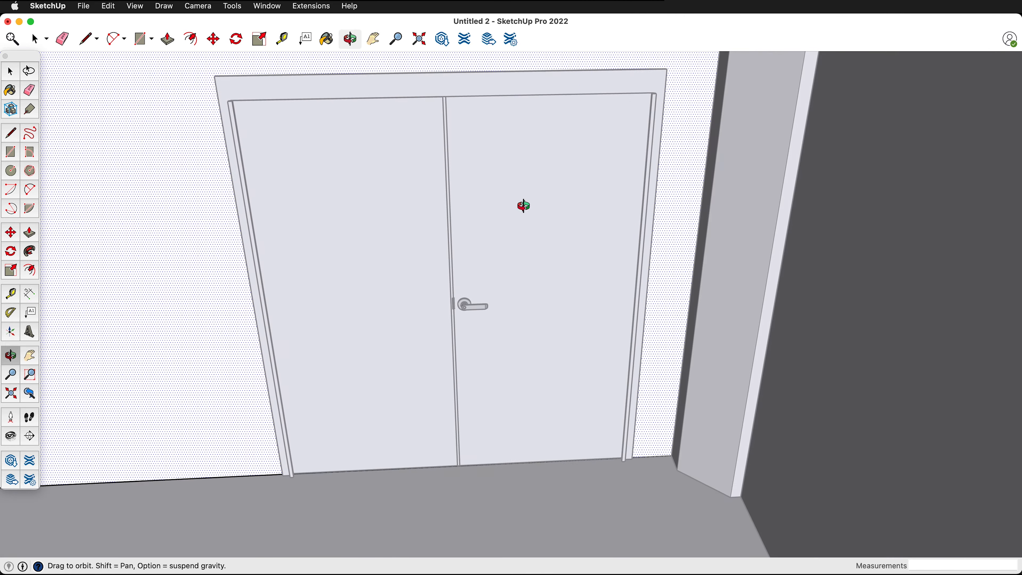
scroll(664, 443, up, 10)
middle_drag(541, 459, 481, 392)
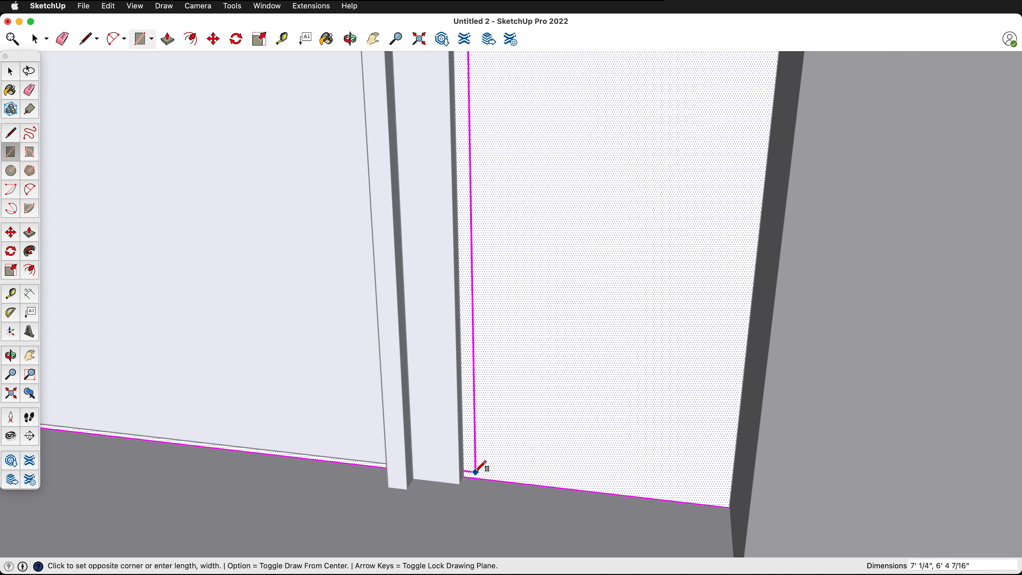
click(463, 477)
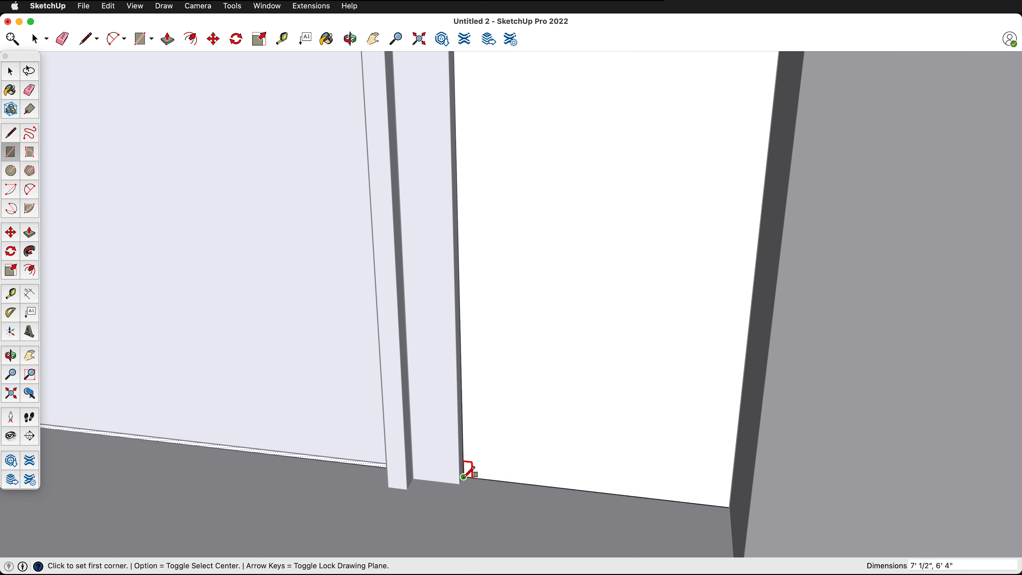
- Push the door rectangle through to the wall's outer edge to cut the doorway, and close the walls group
key(p)
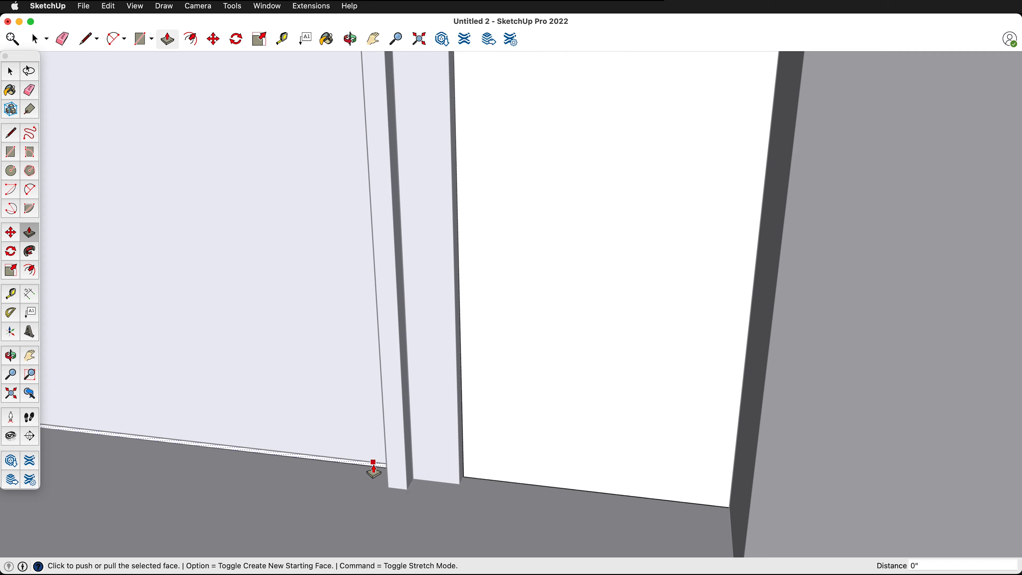
click(374, 471)
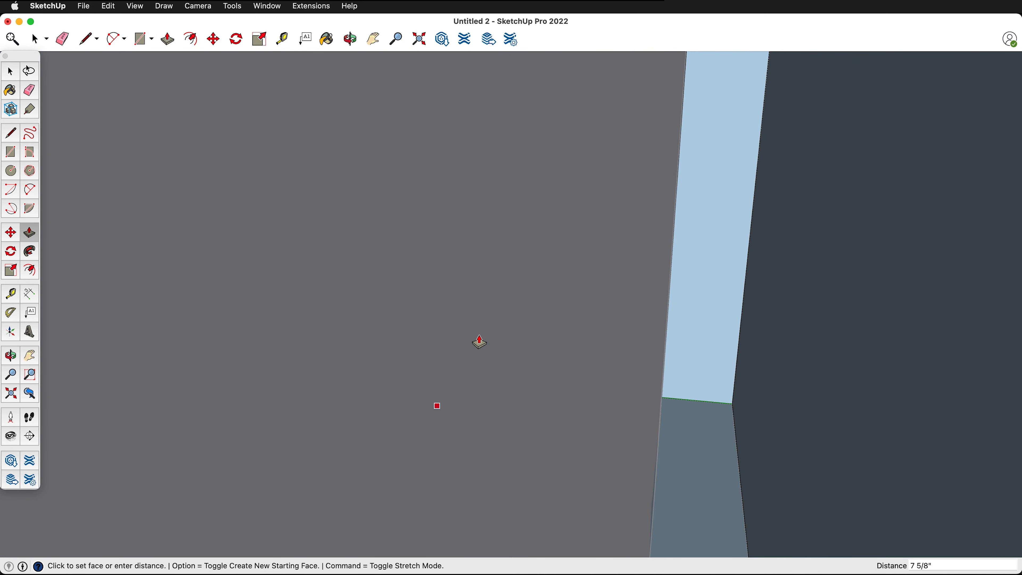
middle_drag(479, 342, 557, 341)
scroll(555, 342, down, 5)
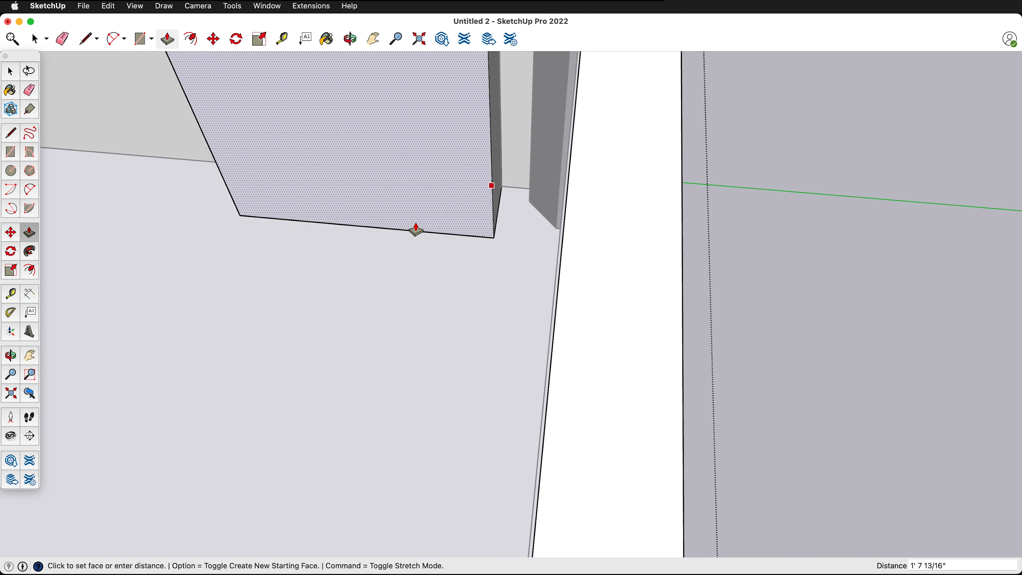
scroll(418, 237, down, 5)
middle_drag(419, 242, 355, 274)
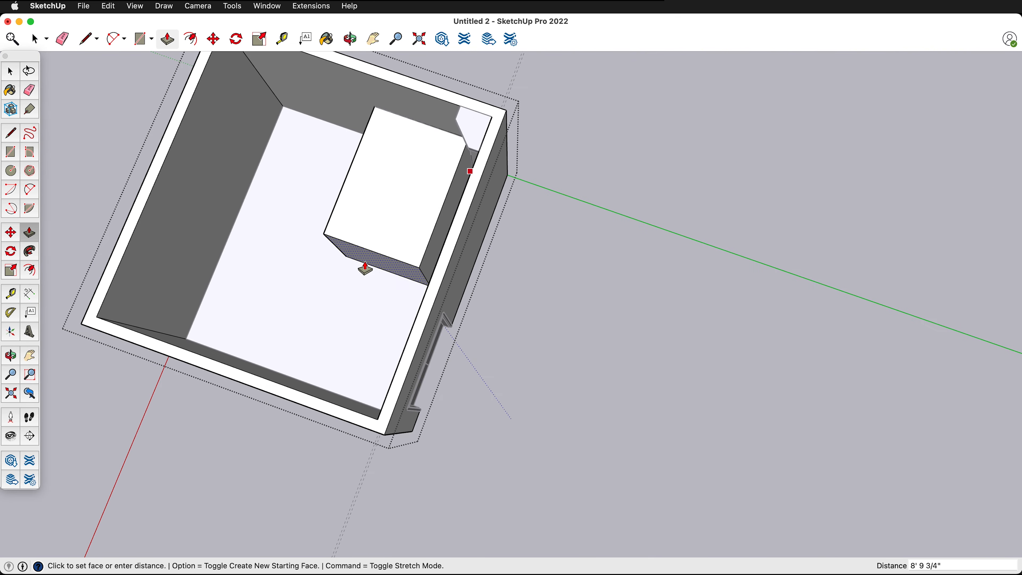
scroll(450, 75, up, 5)
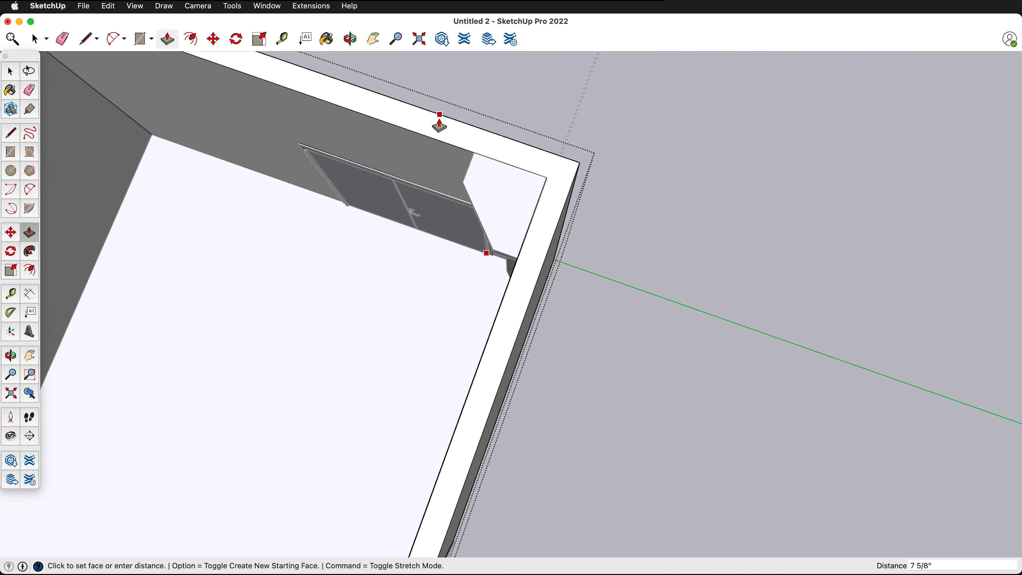
click(439, 121)
middle_drag(480, 197, 660, 205)
key(space)
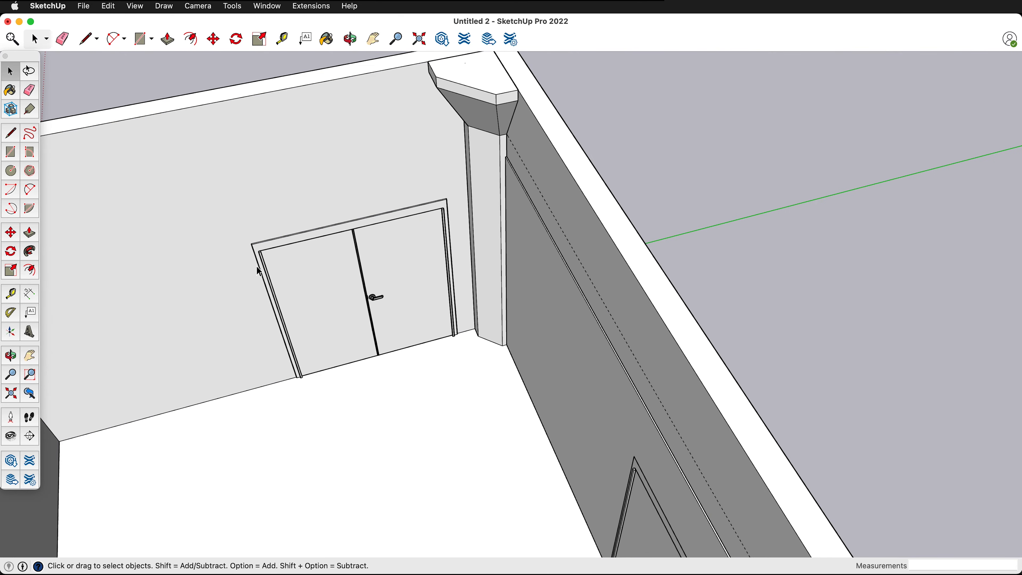
- Open the Outliner and rename the room walls' group as Walls
middle_drag(259, 273, 230, 162)
middle_drag(454, 335, 680, 343)
scroll(680, 342, up, 10)
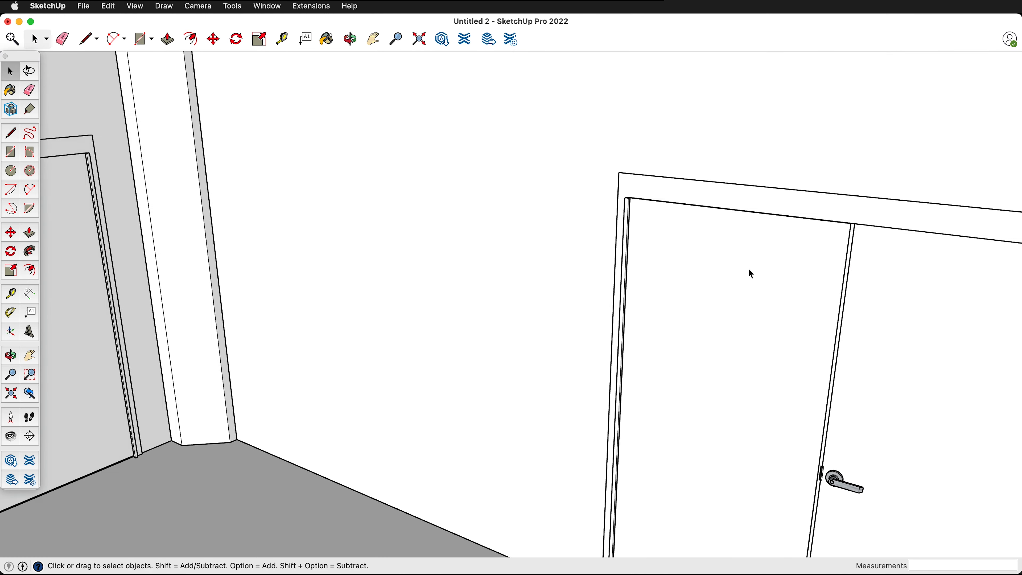
scroll(697, 196, up, 2)
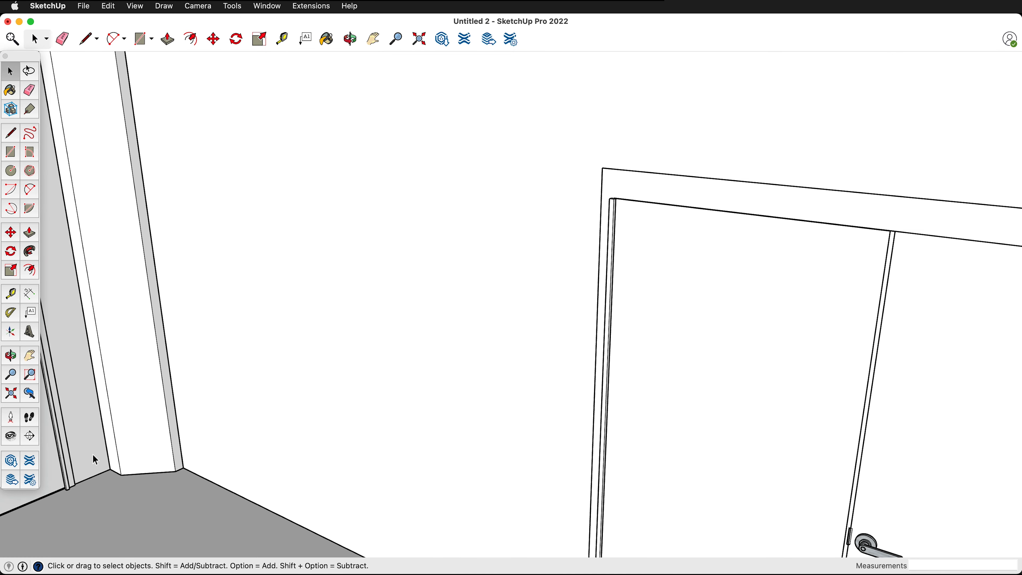
scroll(646, 198, down, 10)
click(267, 6)
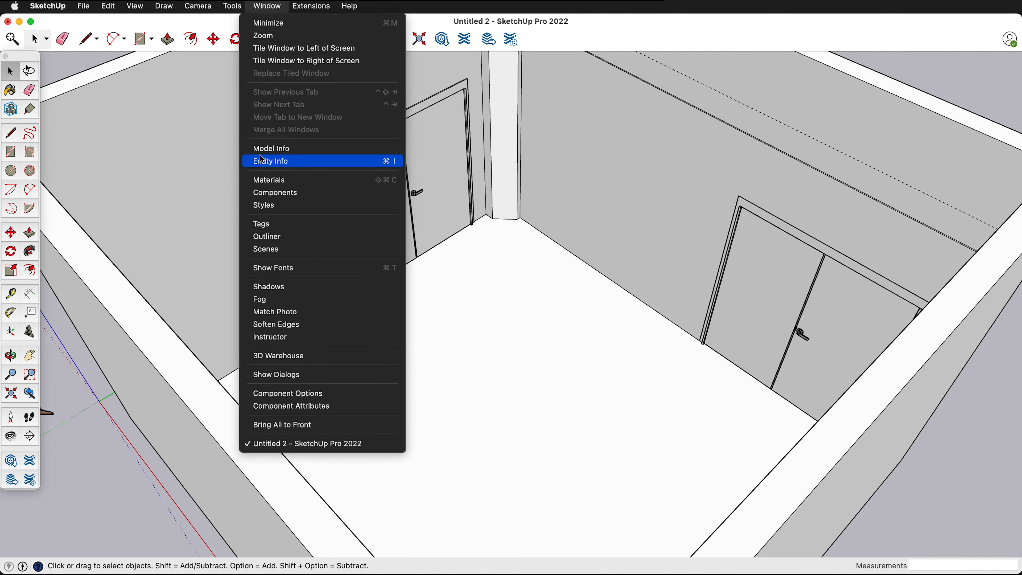
click(292, 239)
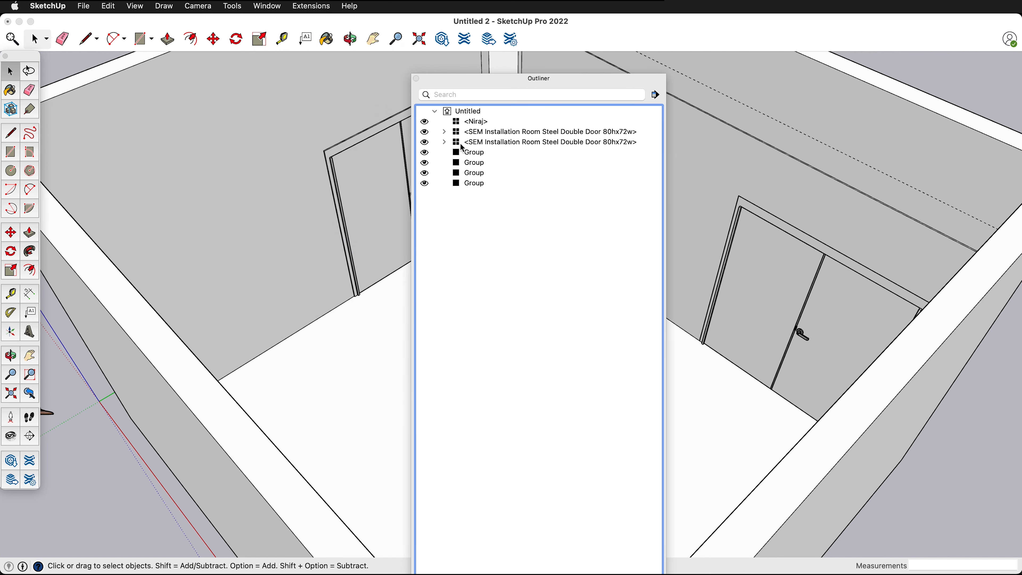
click(470, 154)
click(472, 163)
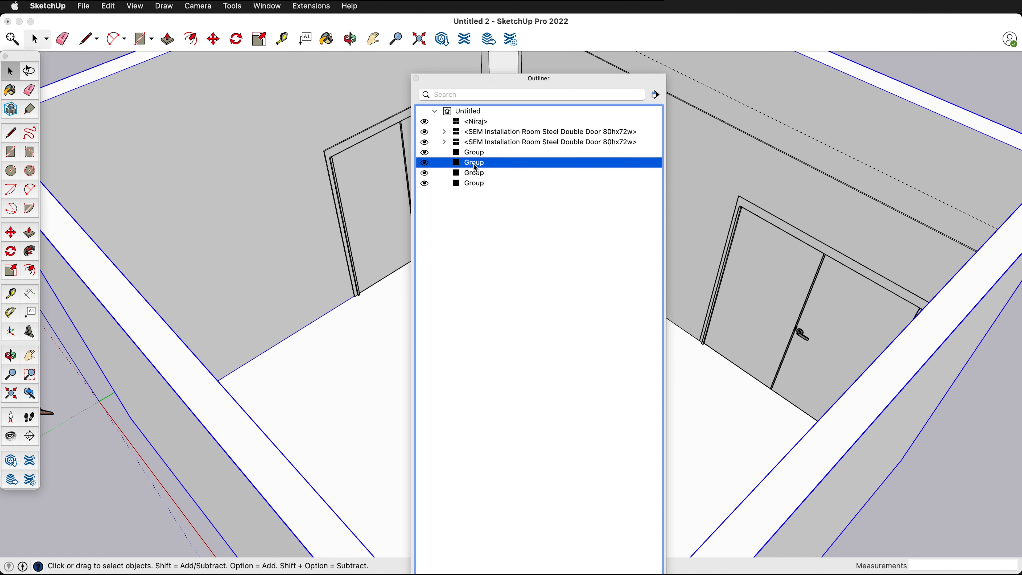
click(475, 166)
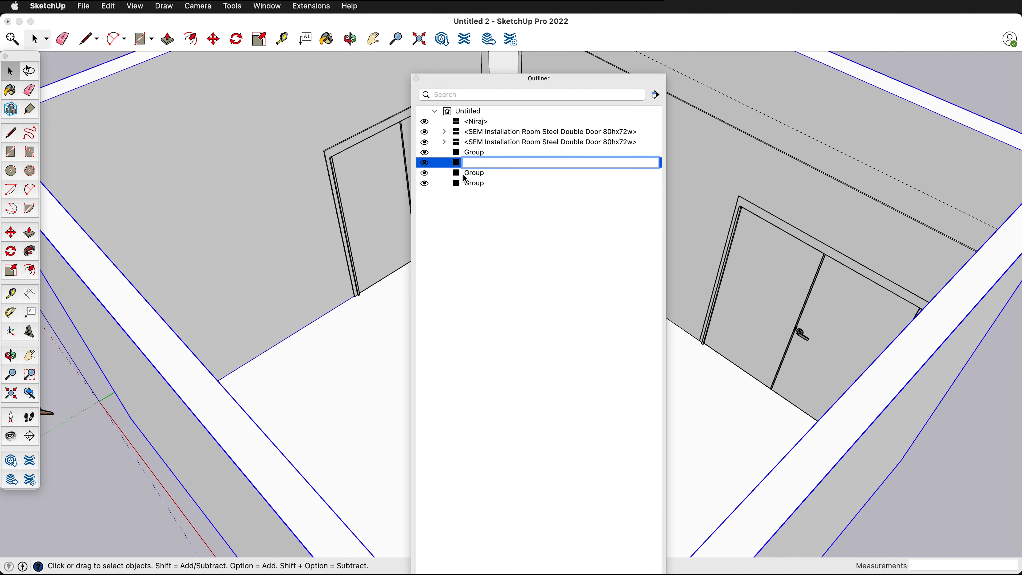
key(Return)
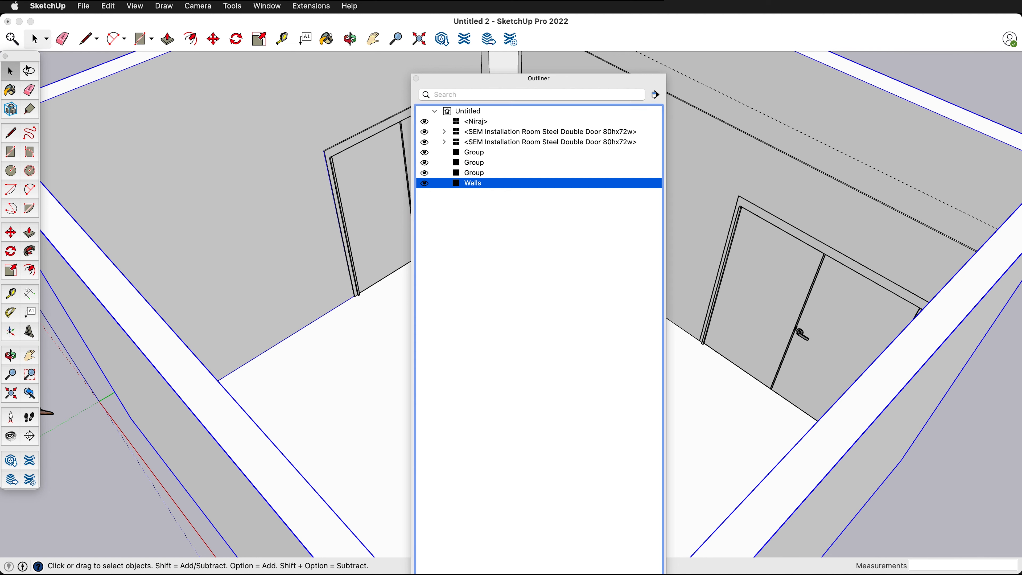
- Rename the corner column's group as Pillar in the Outliner
click(722, 421)
click(726, 448)
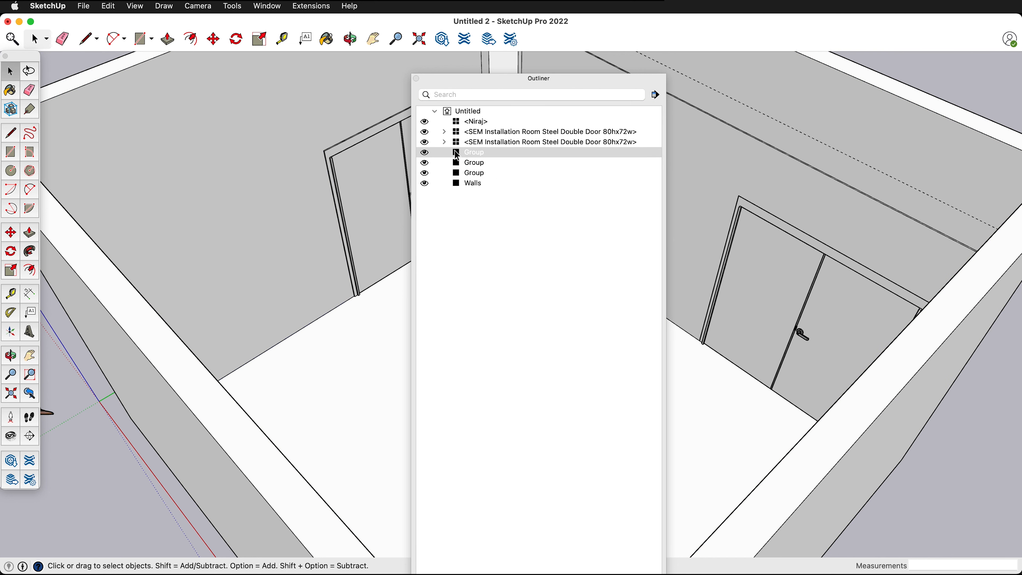
click(468, 154)
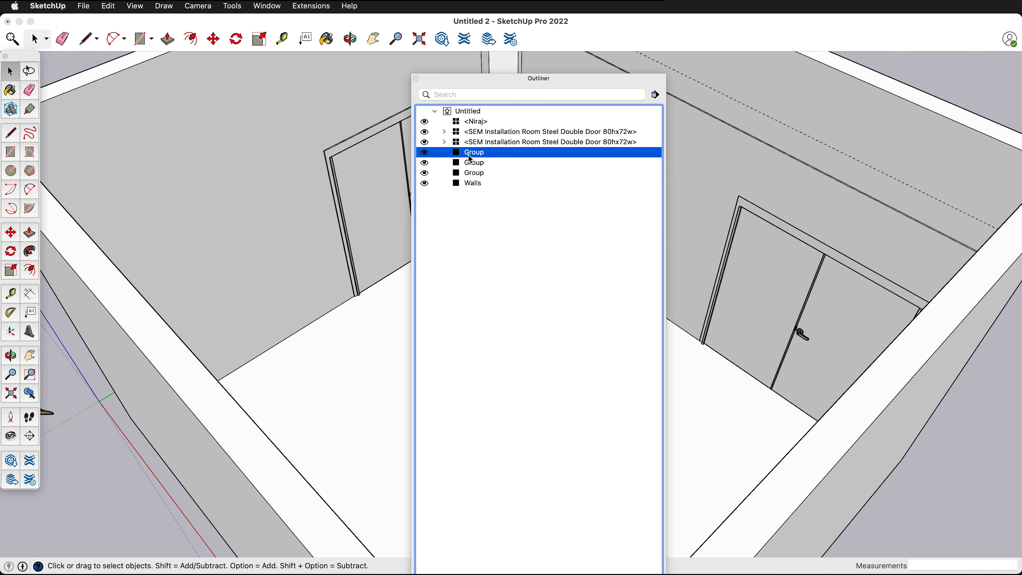
click(486, 75)
click(431, 80)
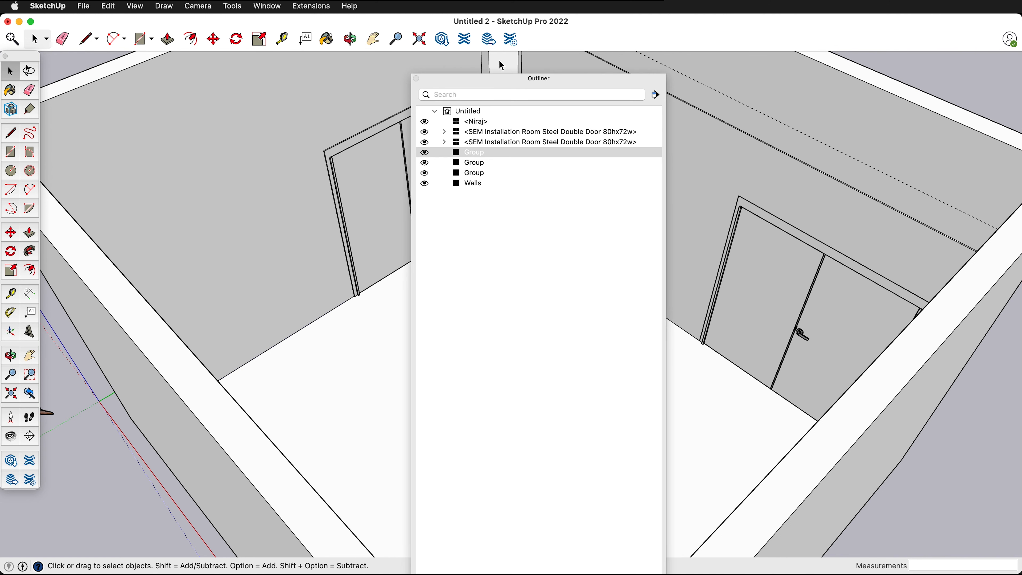
key(Down)
click(470, 165)
click(467, 164)
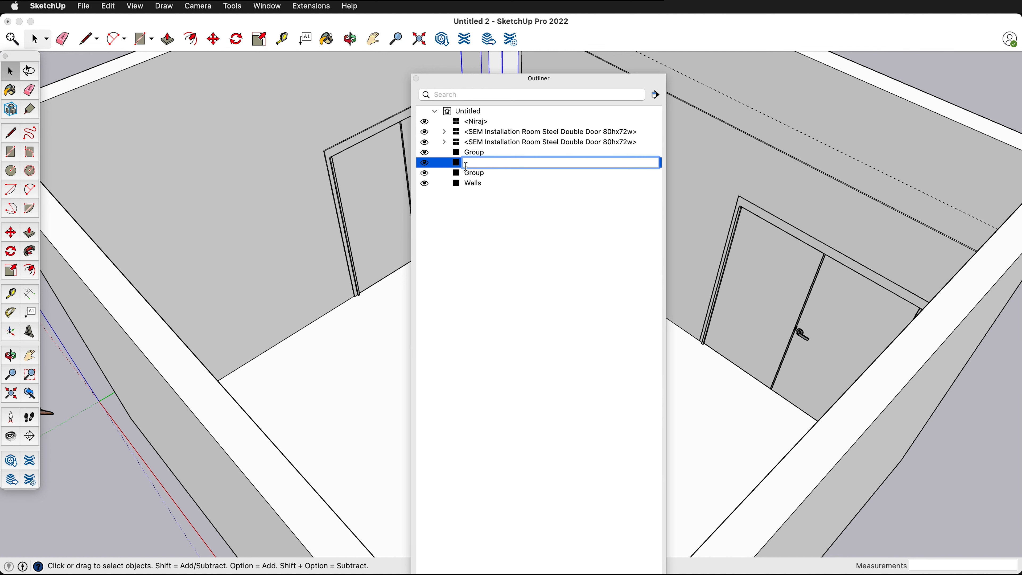
text(Pillar)
key(Return)
- Identify the board group along the original door's wall and rename it as Wallboard in the Outliner
click(755, 144)
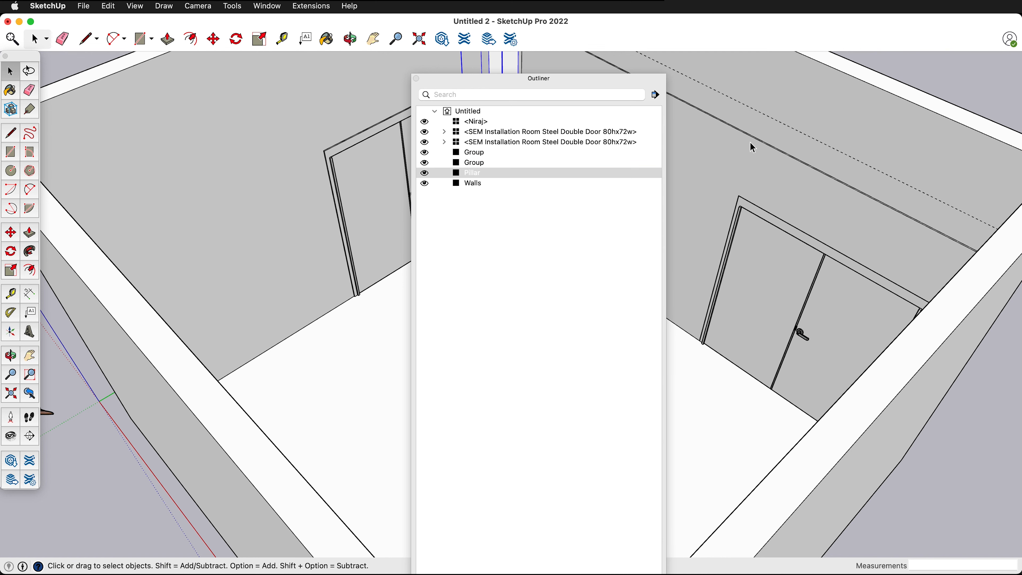
click(742, 176)
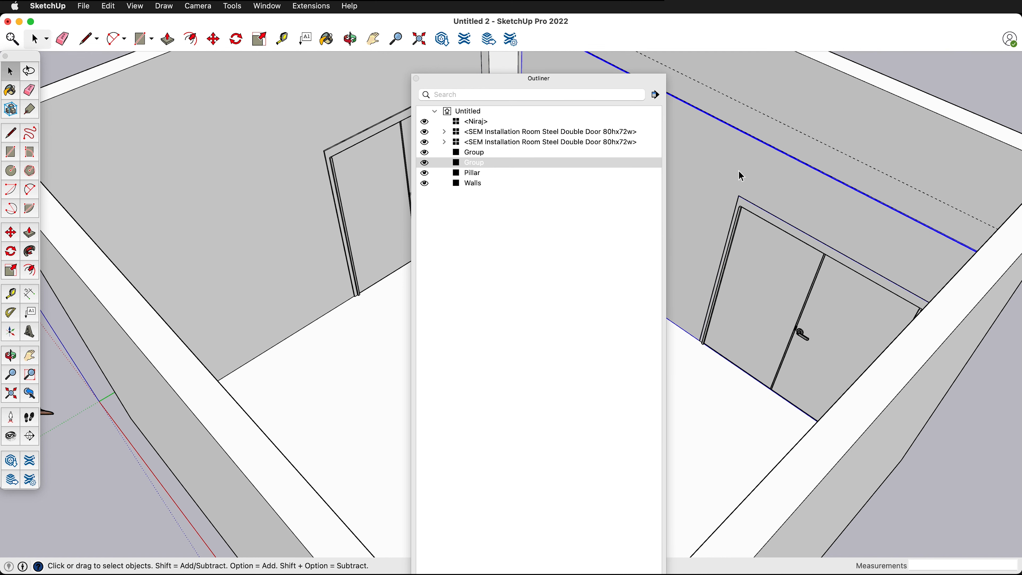
double_click(473, 163)
text(Wallboard)
key(Return)
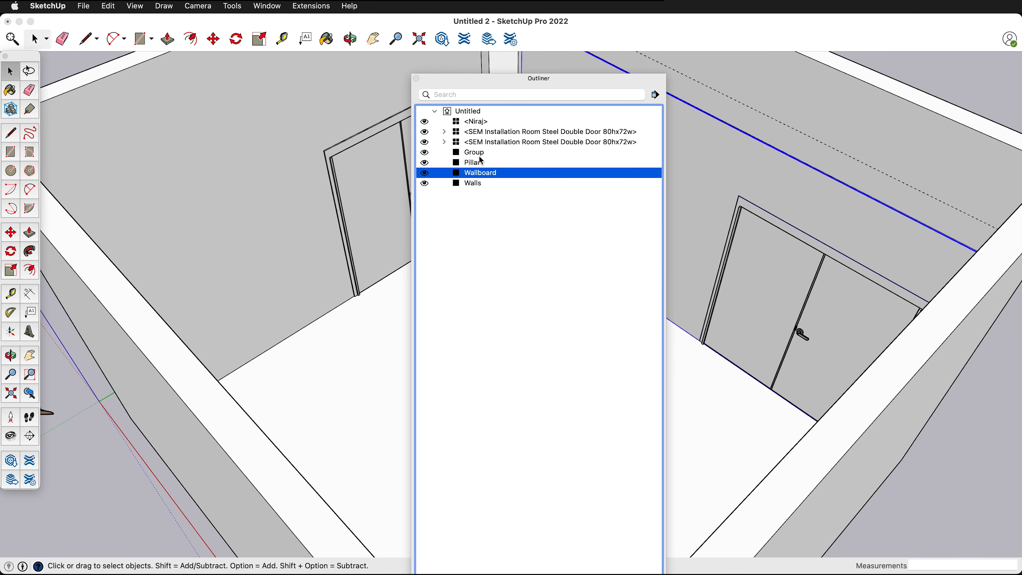
- Open the name of the remaining unnamed group for editing in the Outliner
click(463, 153)
double_click(473, 156)
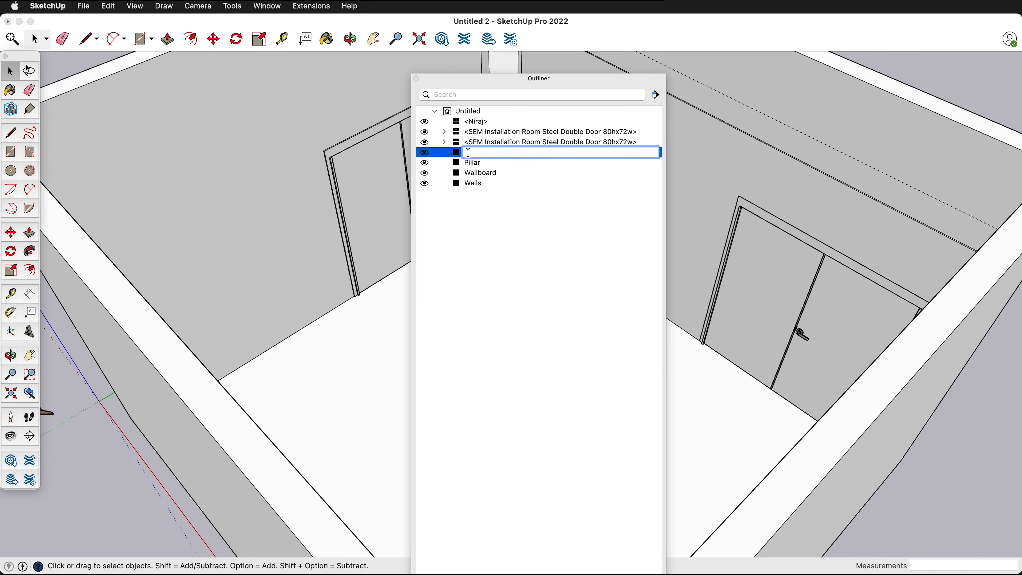
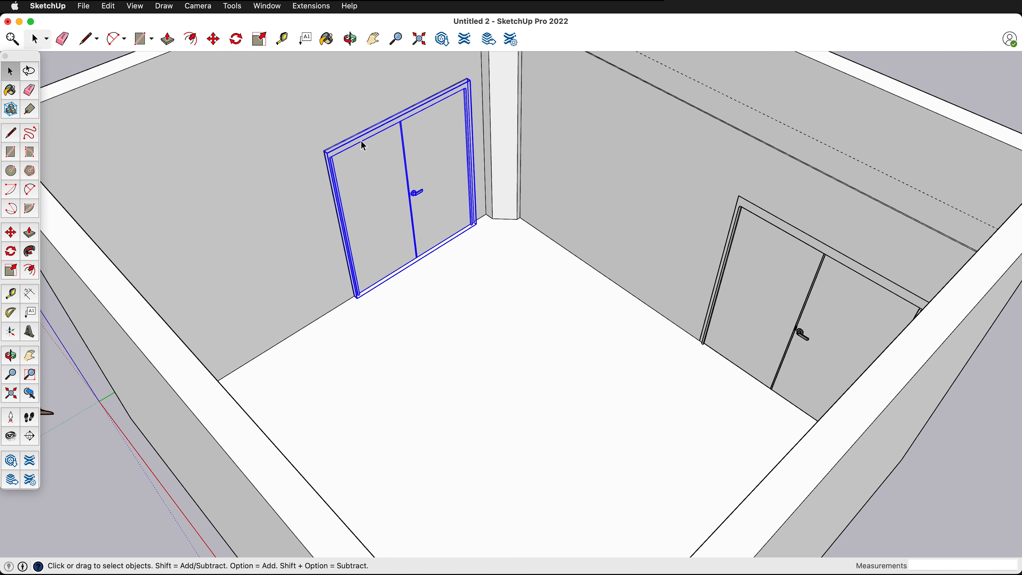
- Push the top face of the room-side frame trim down 2 inches on the double door beside the corner column
scroll(361, 142, up, 10)
double_click(348, 196)
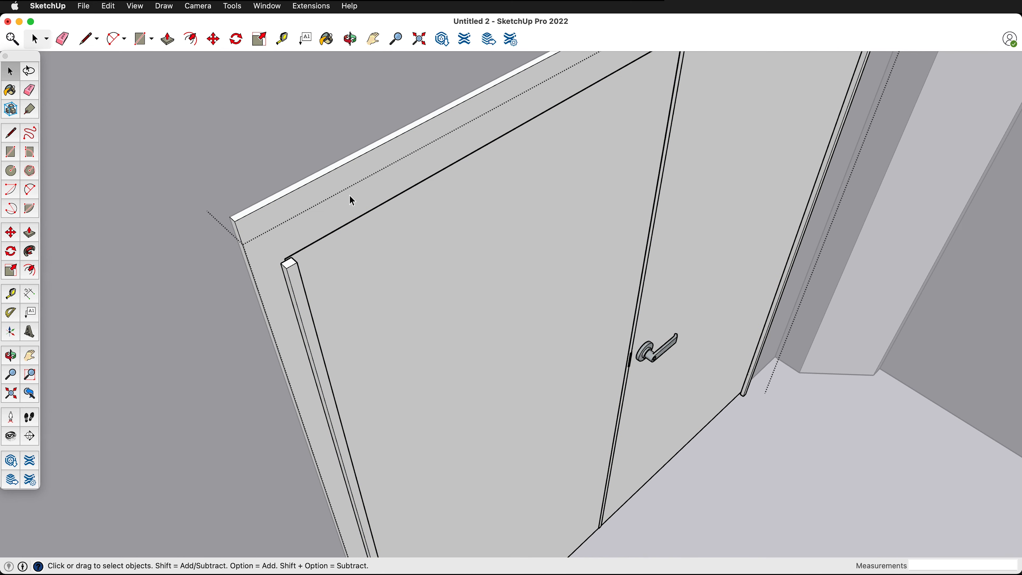
click(344, 164)
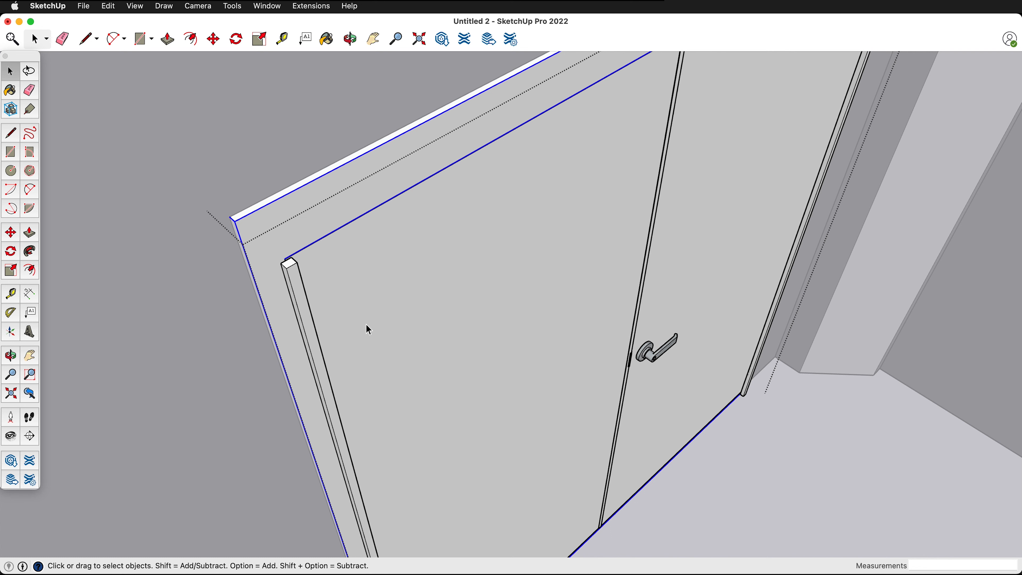
scroll(354, 279, down, 5)
scroll(340, 232, up, 5)
double_click(328, 239)
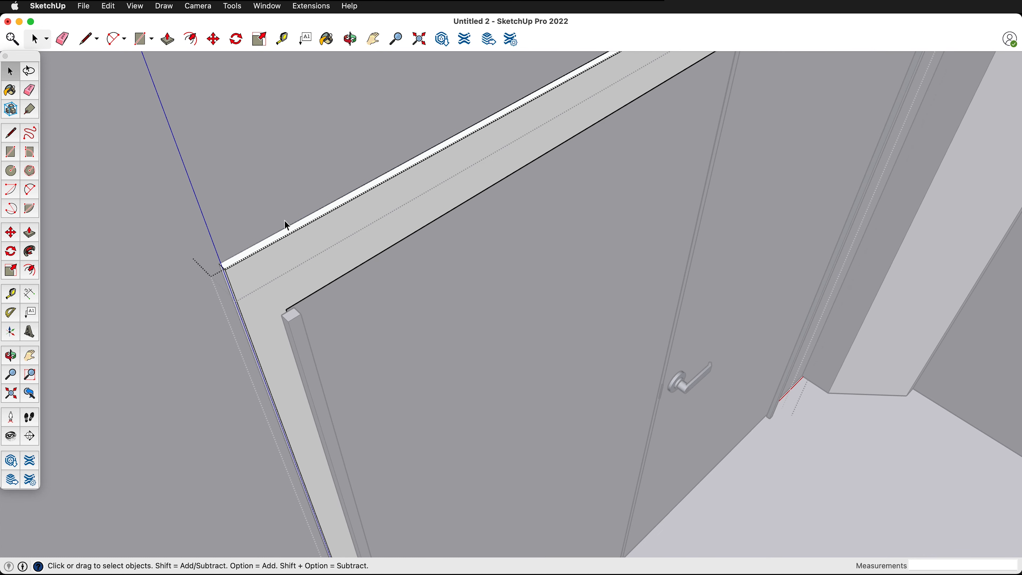
double_click(290, 235)
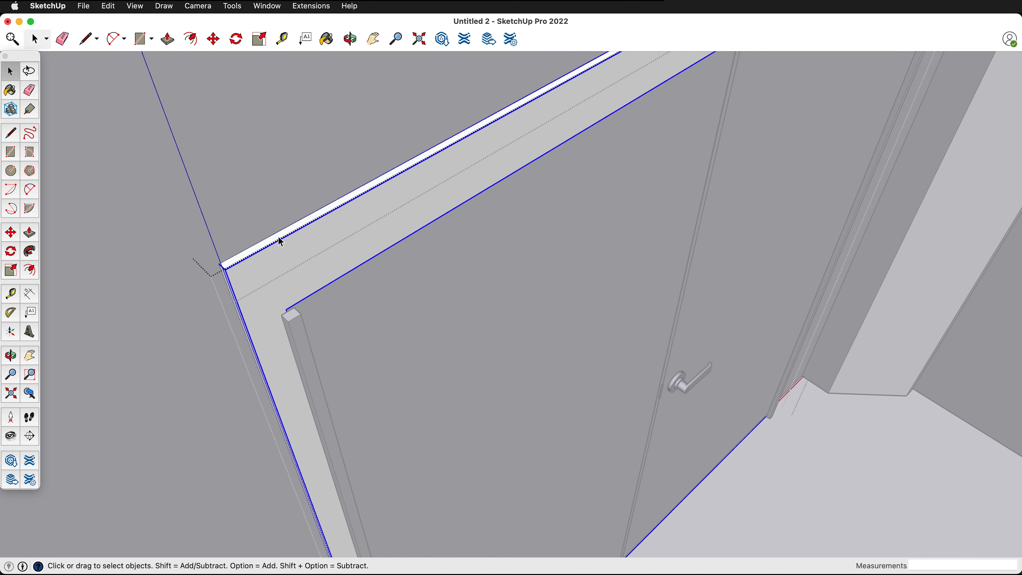
click(285, 238)
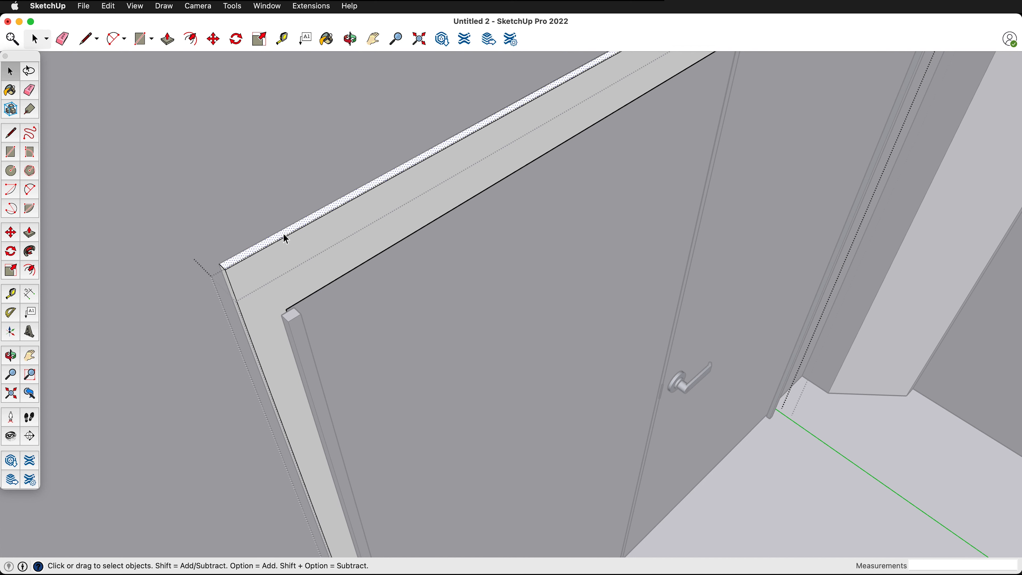
key(p)
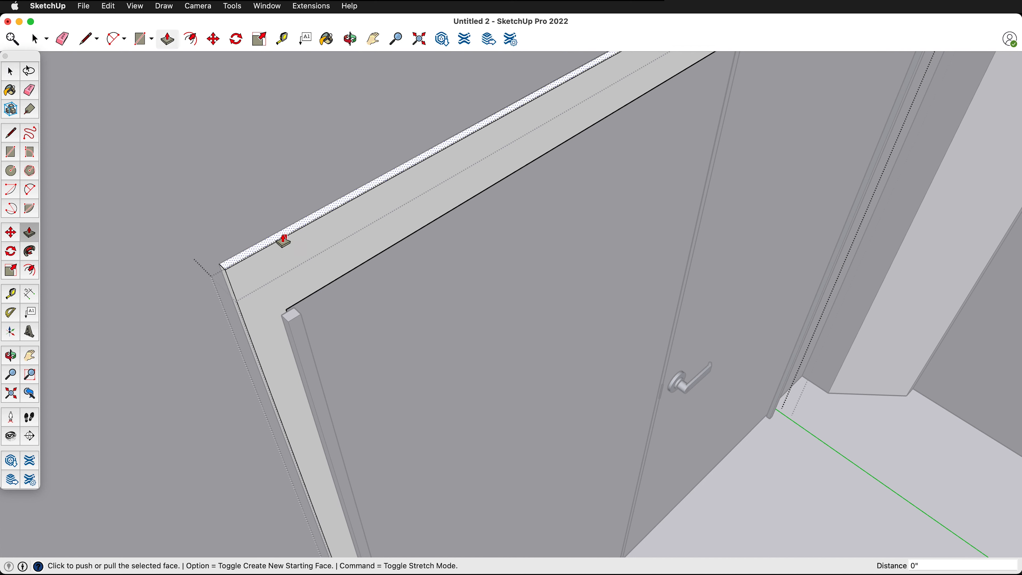
click(284, 237)
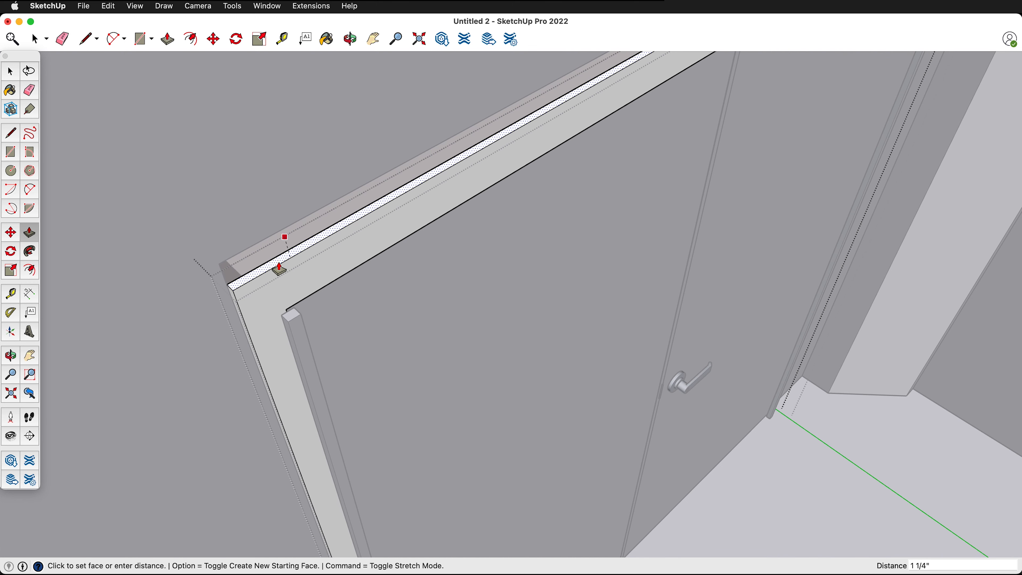
text(2)
key(Return)
scroll(299, 257, down, 5)
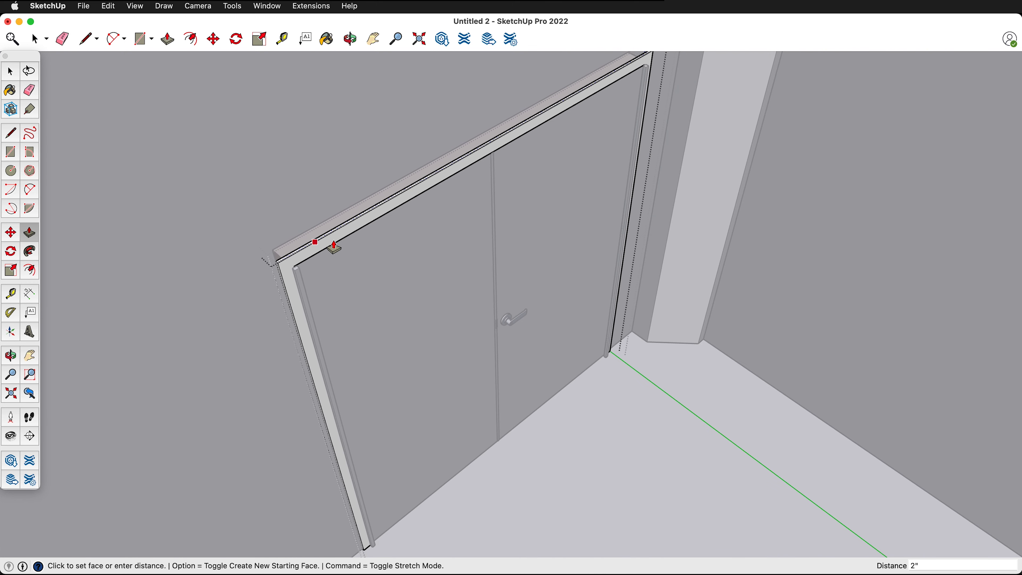
key(space)
scroll(660, 355, down, 10)
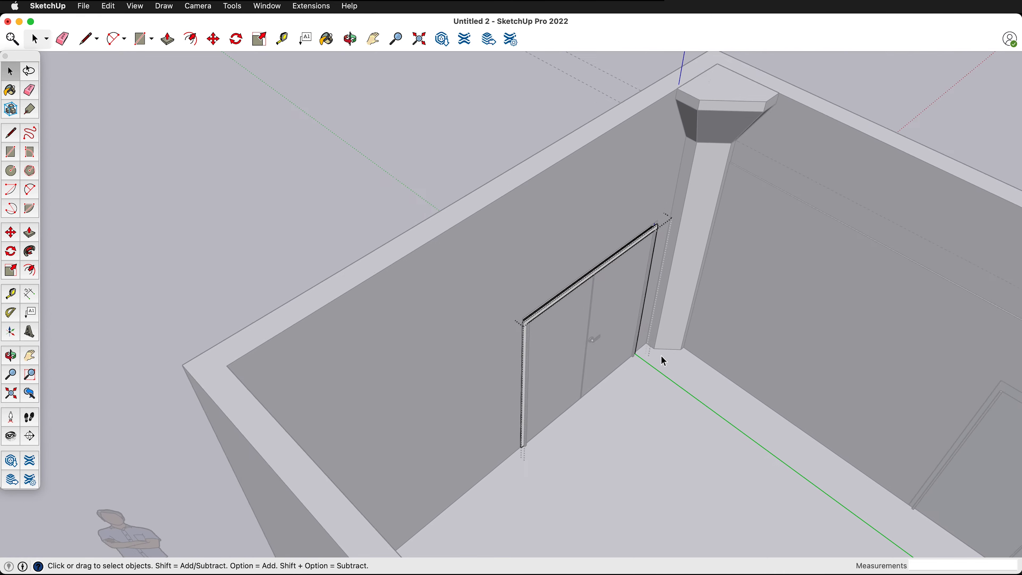
middle_drag(456, 355, 538, 285)
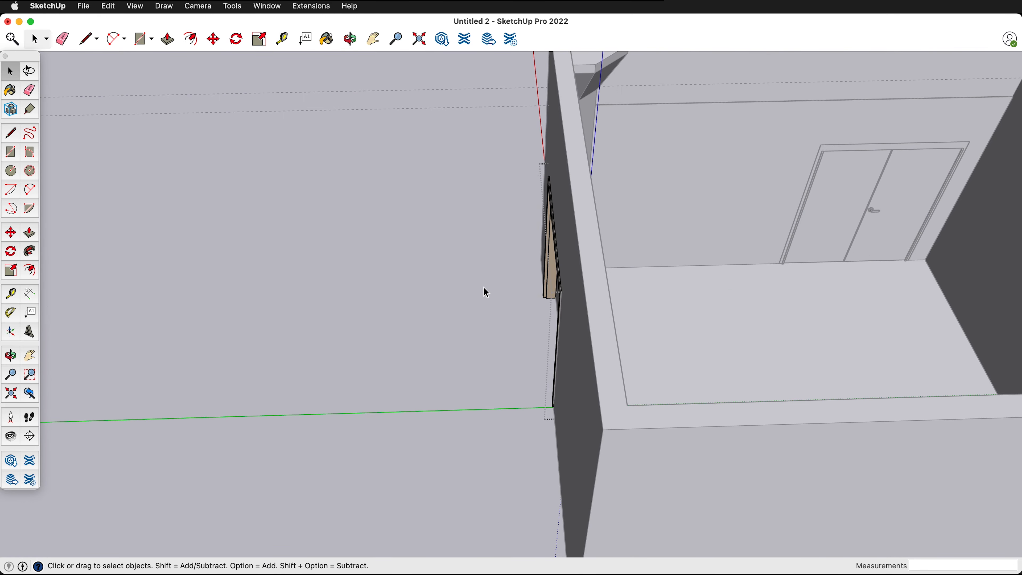
double_click(556, 245)
click(442, 269)
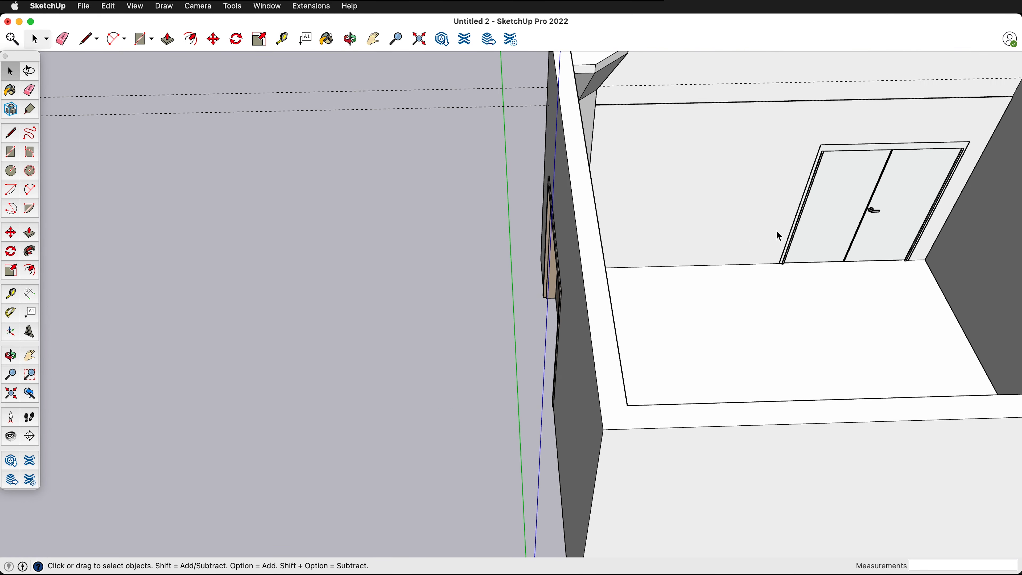
- Push the top face of the outer-side frame trim down 2 inches on the same double door and close its groups
middle_drag(776, 232, 558, 220)
scroll(522, 285, up, 8)
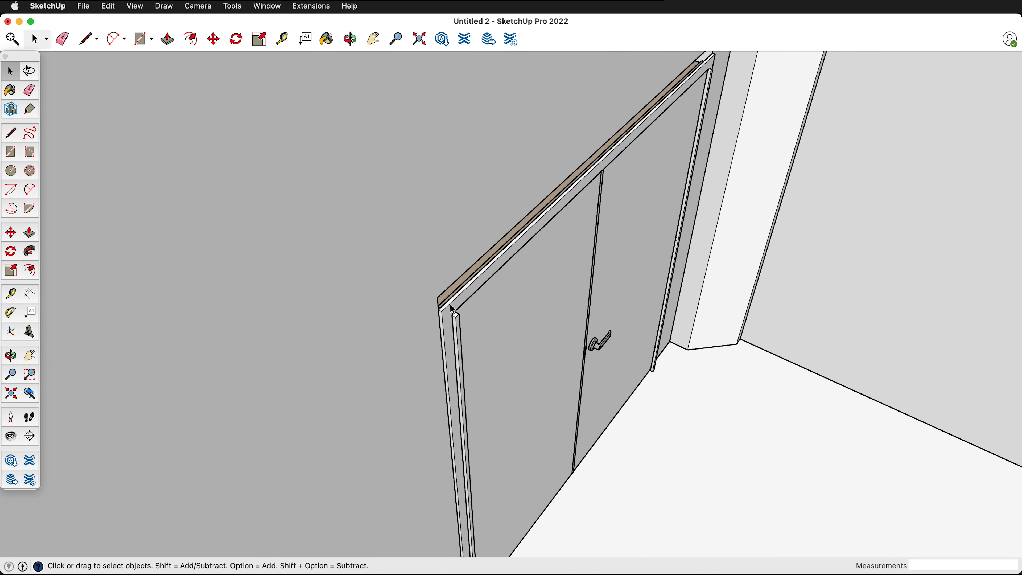
middle_drag(425, 316, 700, 349)
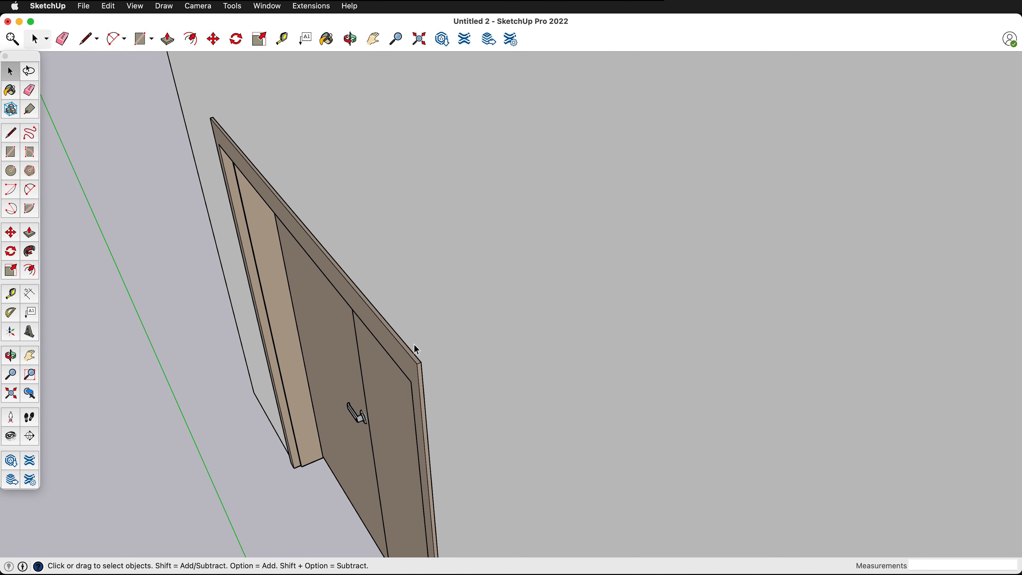
click(404, 353)
scroll(399, 351, up, 2)
double_click(403, 356)
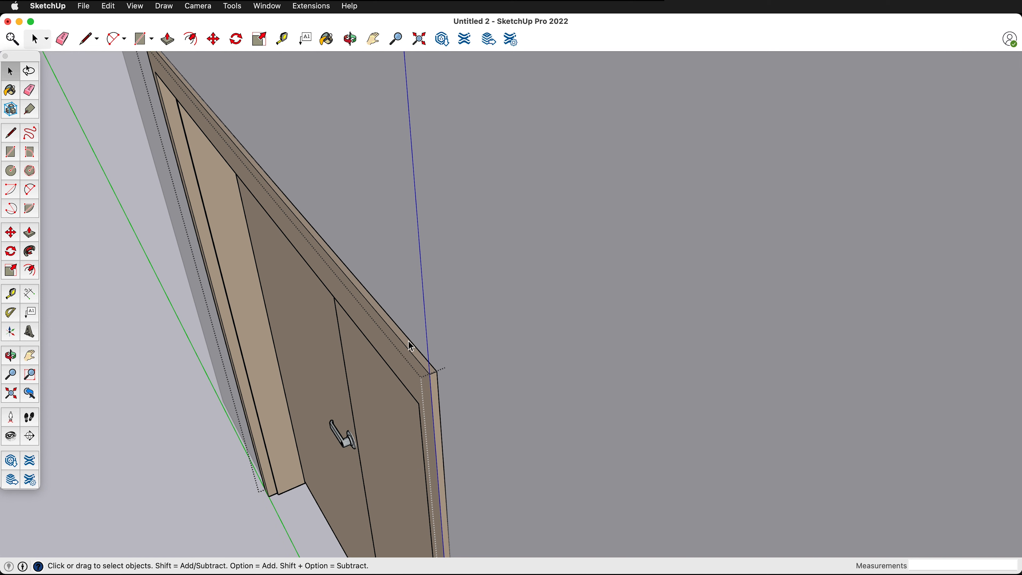
click(415, 357)
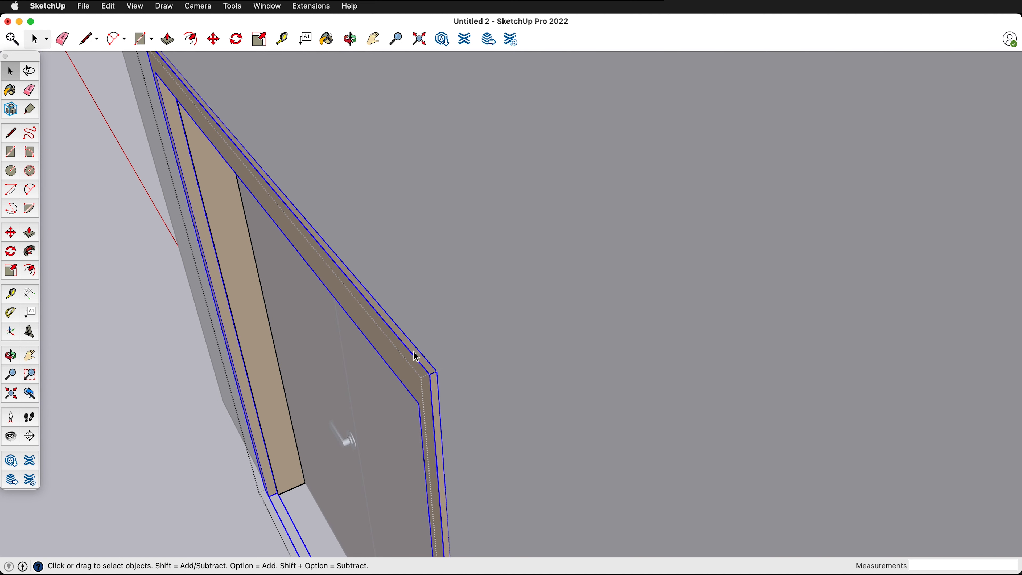
key(Delete)
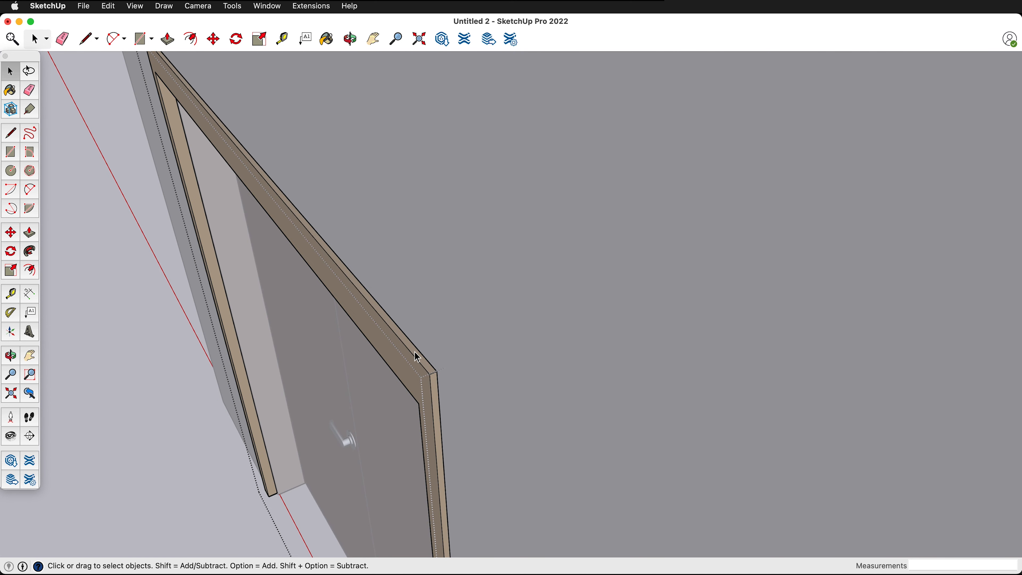
scroll(418, 357, up, 2)
key(p)
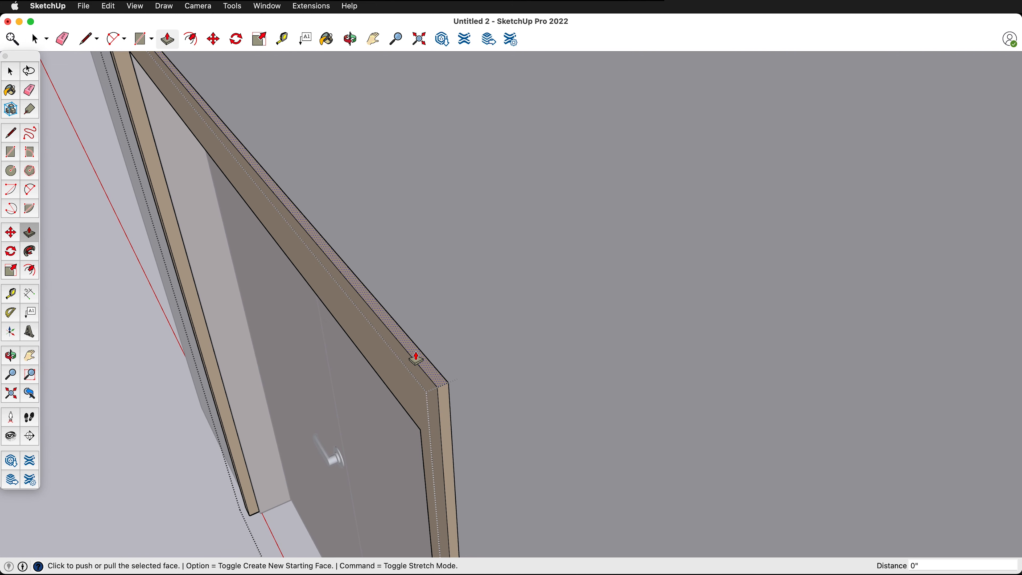
click(415, 358)
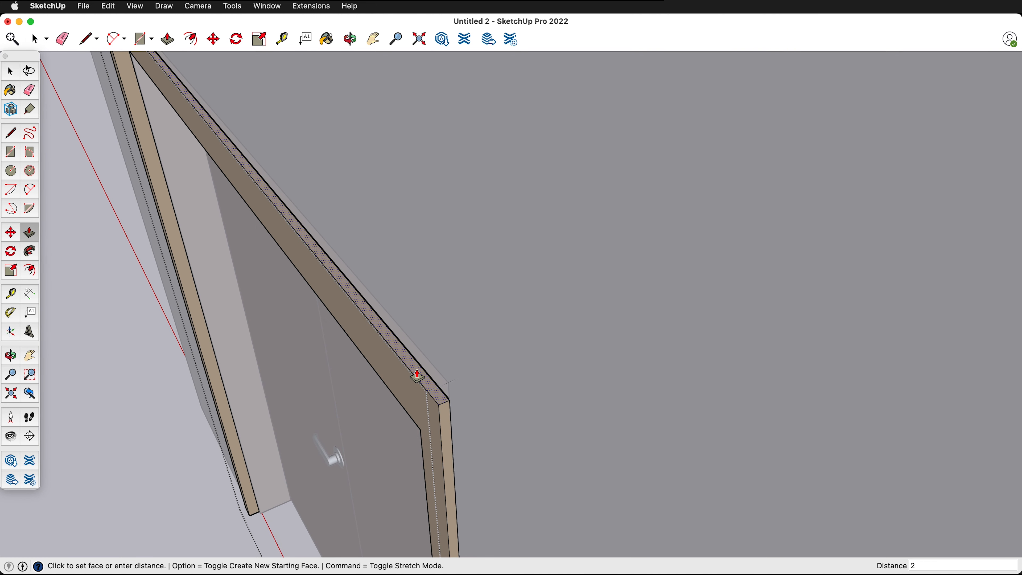
text(2)
key(Return)
scroll(424, 359, down, 1)
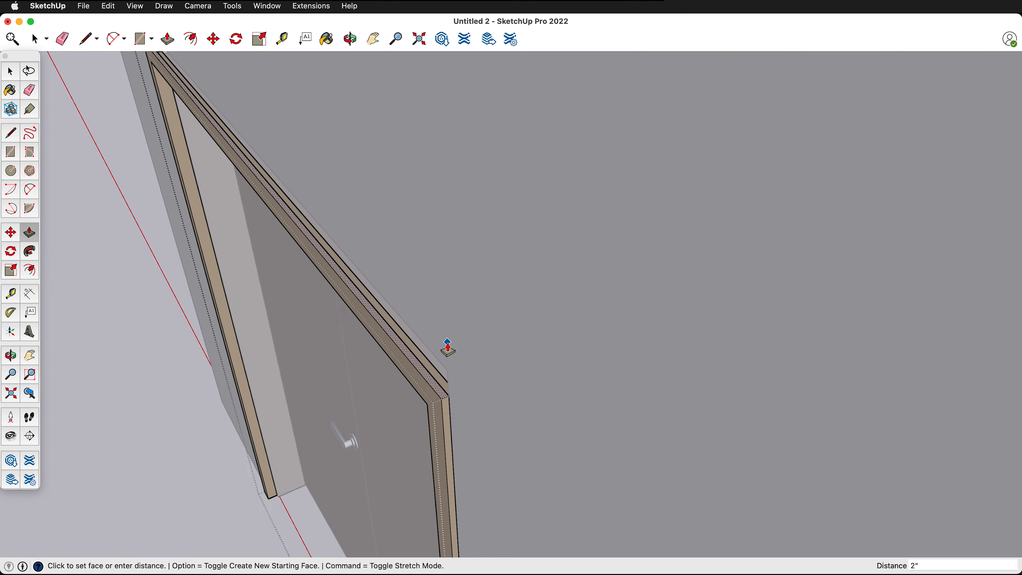
middle_drag(439, 365, 612, 105)
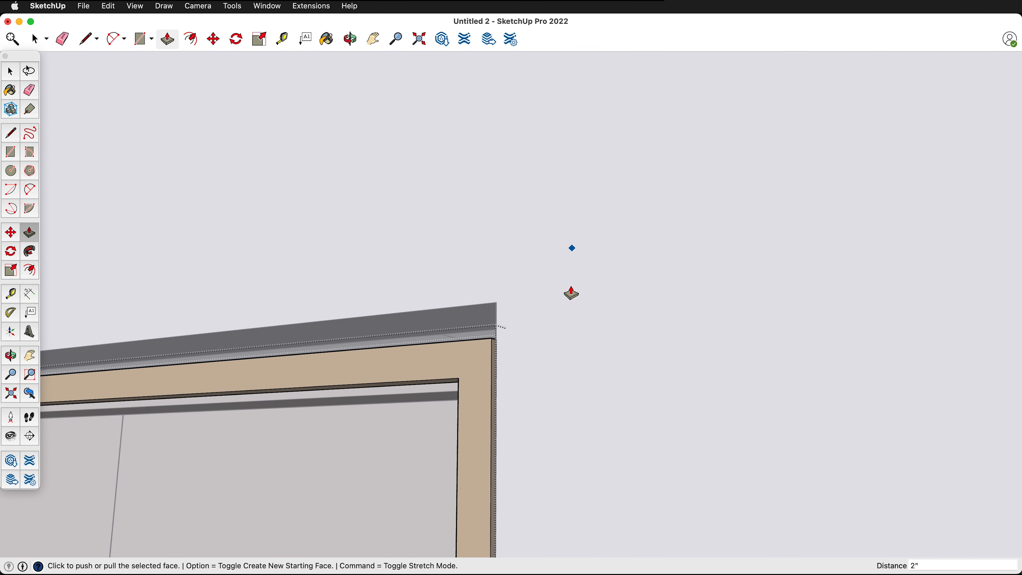
key(space)
click(540, 261)
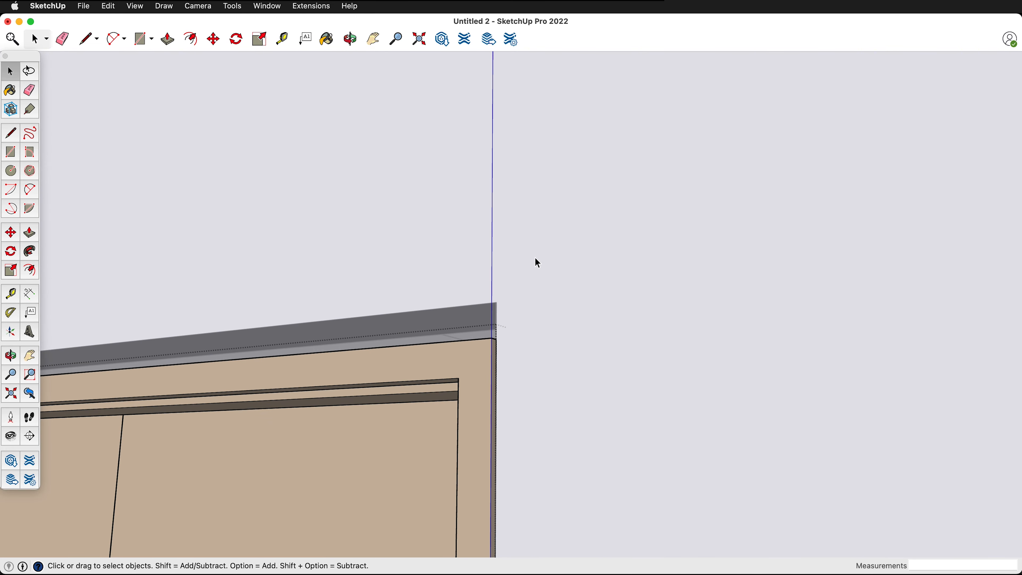
click(540, 261)
- Lower the upper face of the wall opening 2 inches to meet the top of the door frame
scroll(473, 312, up, 4)
double_click(474, 317)
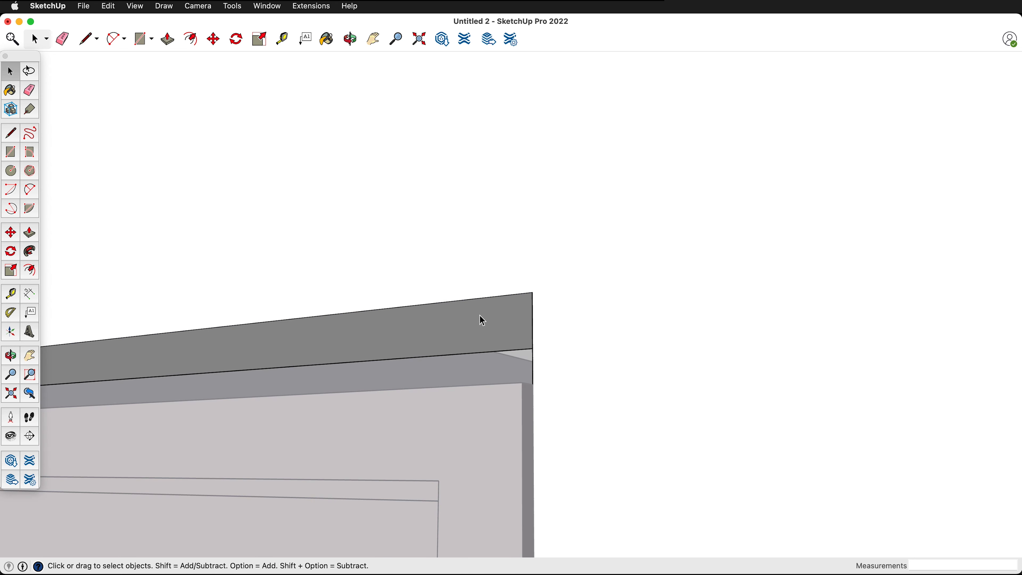
click(498, 326)
key(p)
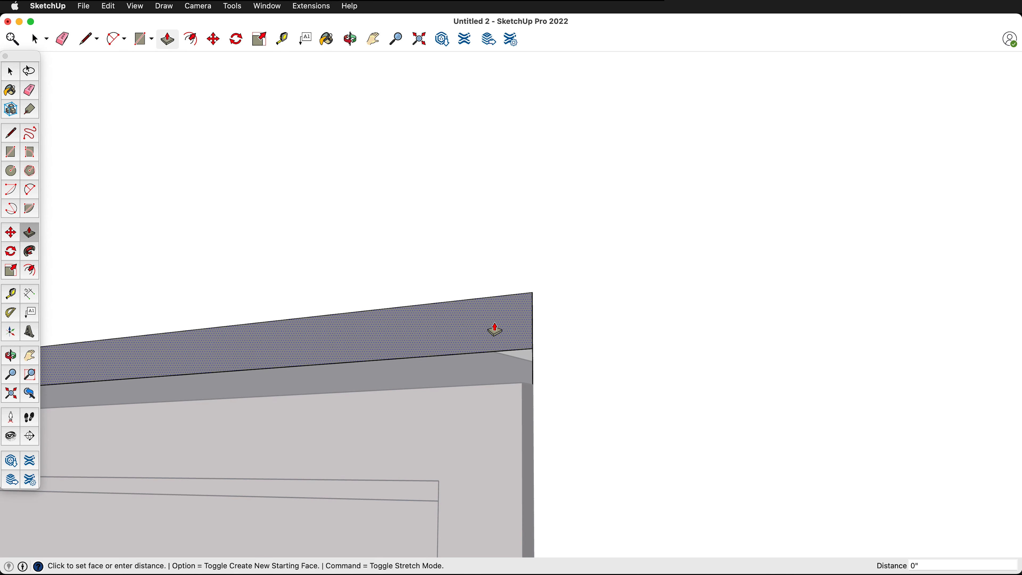
click(496, 328)
click(512, 386)
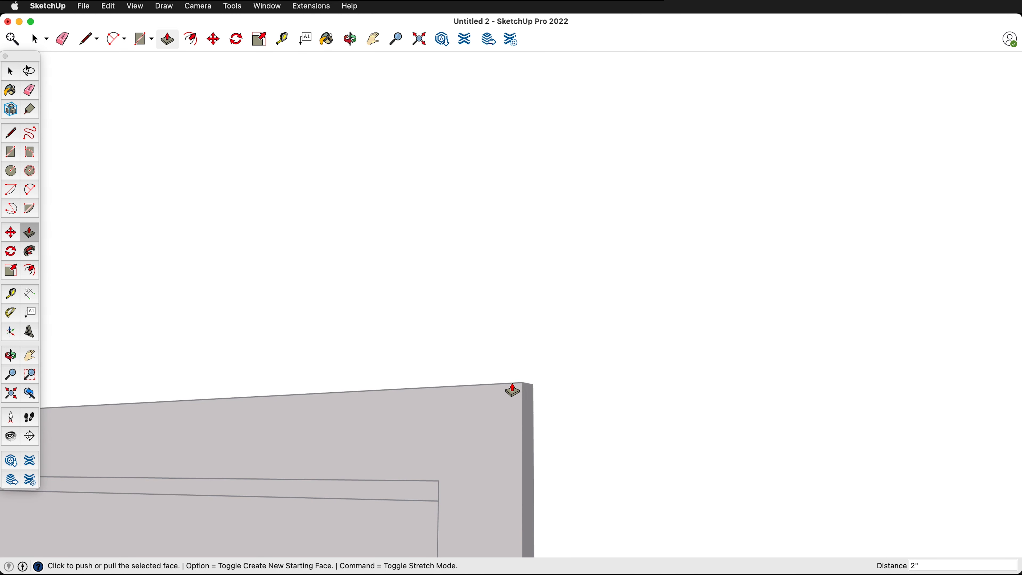
- Check from inside the room how the wall opening fits around the double door frame beside the column
middle_drag(497, 329, 151, 435)
scroll(416, 384, down, 5)
scroll(416, 380, down, 3)
middle_drag(552, 269, 275, 383)
scroll(498, 278, down, 2)
scroll(387, 364, down, 3)
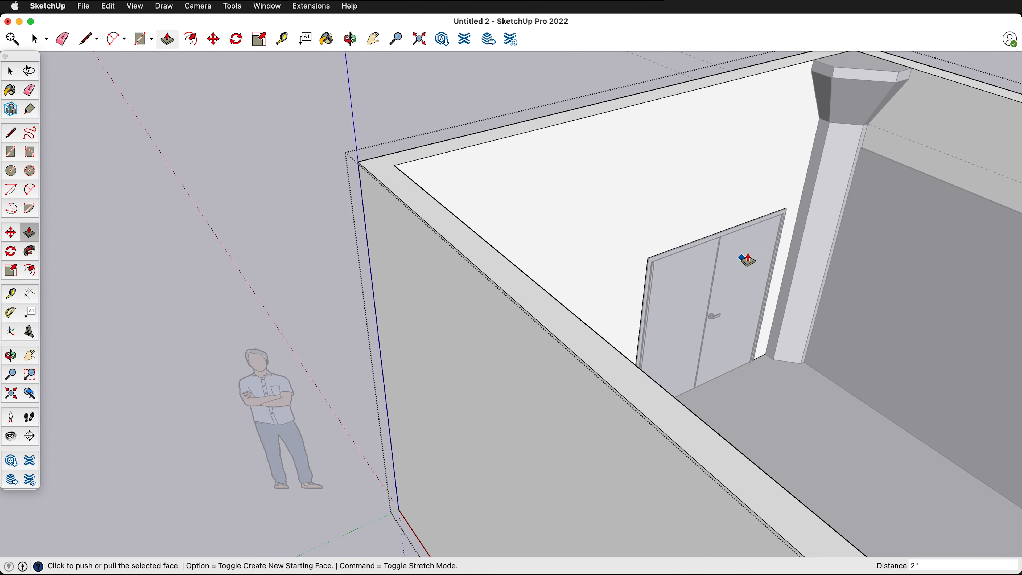
scroll(753, 257, up, 5)
key(space)
click(456, 239)
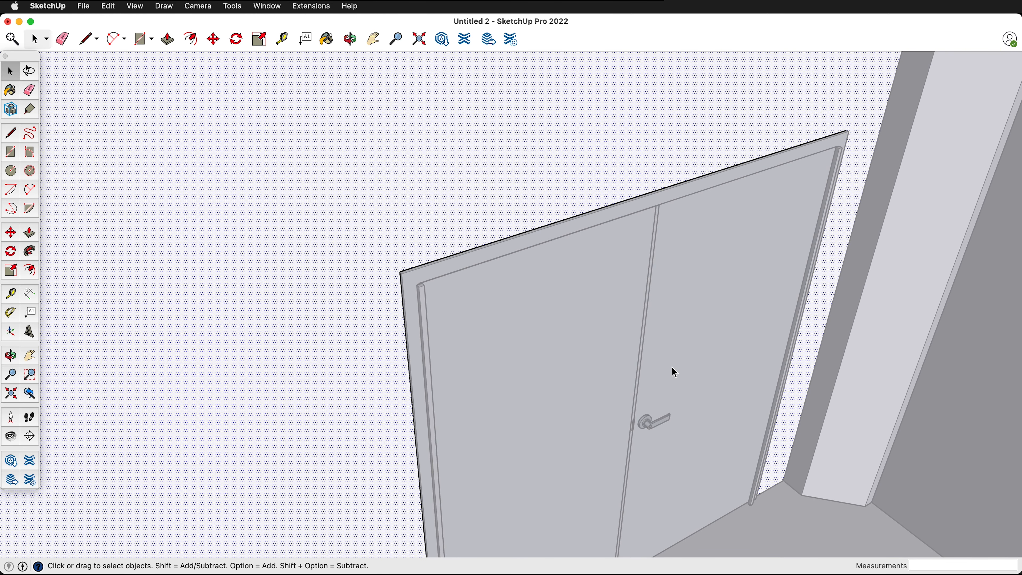
scroll(741, 502, down, 5)
scroll(740, 523, down, 3)
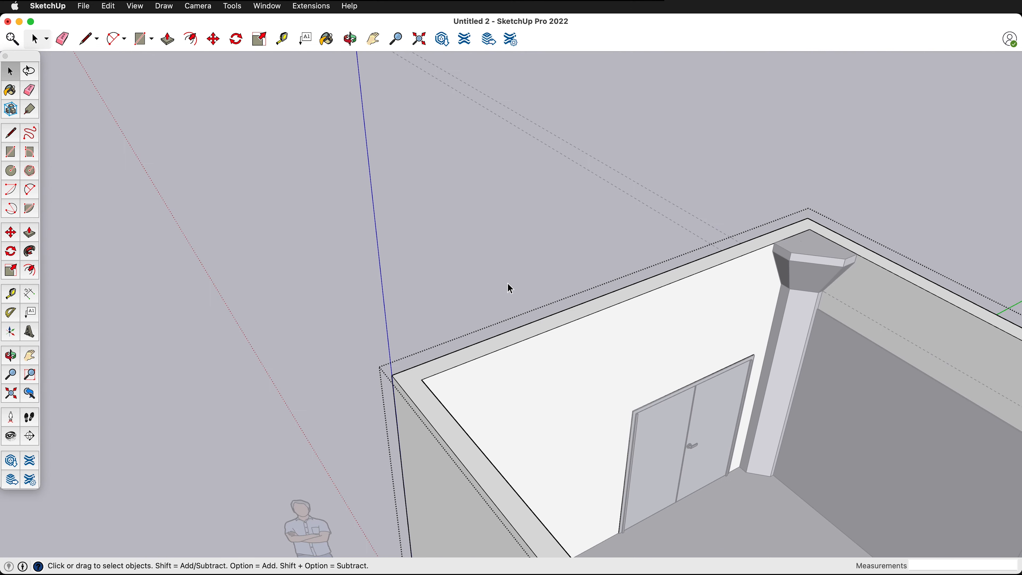
- Delete the vertical strip covering the hinges on the double door's leaf without the handle
scroll(753, 483, up, 5)
scroll(534, 331, up, 3)
click(496, 317)
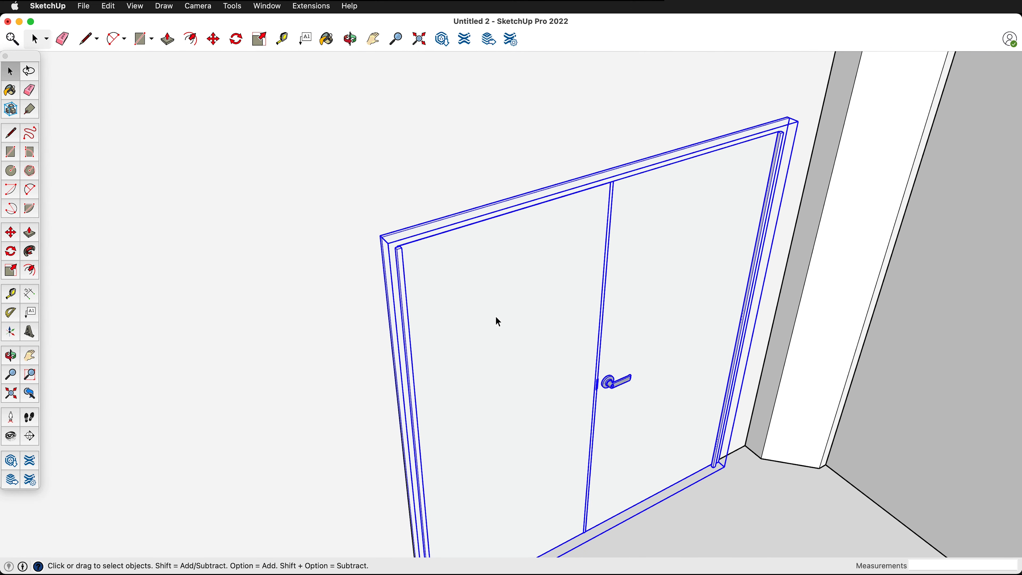
double_click(438, 279)
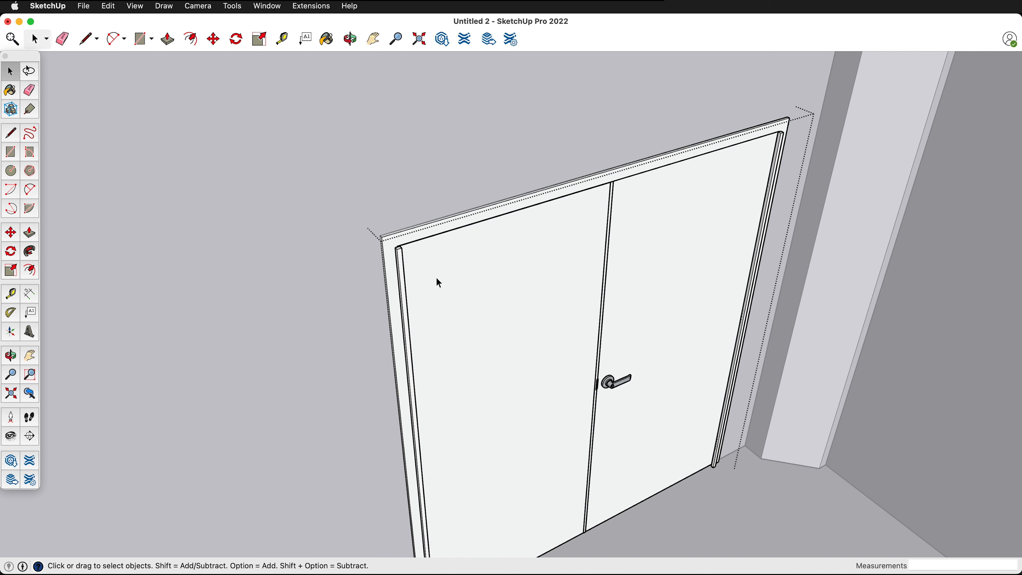
click(396, 255)
scroll(394, 253, up, 3)
scroll(397, 261, up, 2)
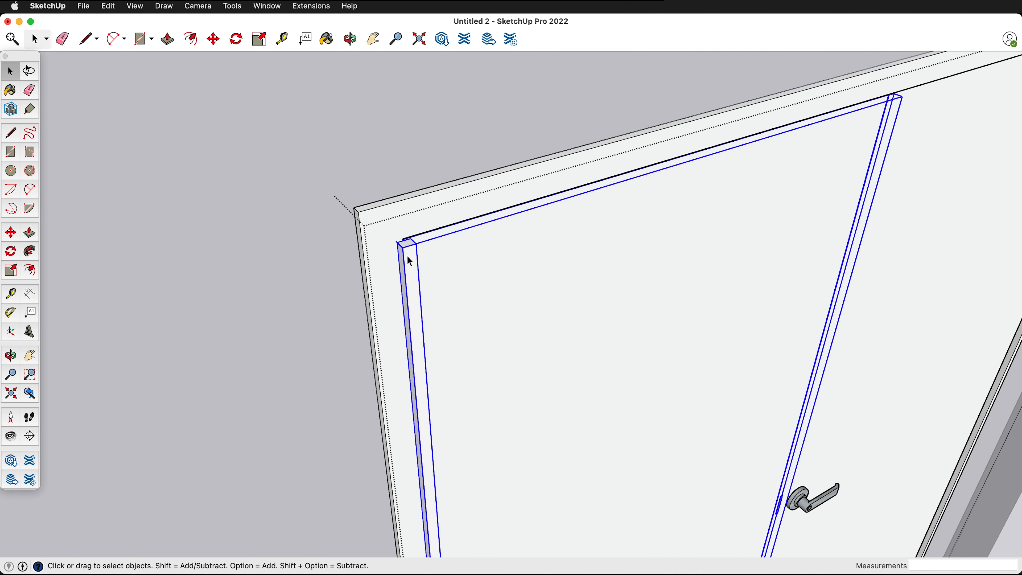
double_click(510, 318)
click(408, 263)
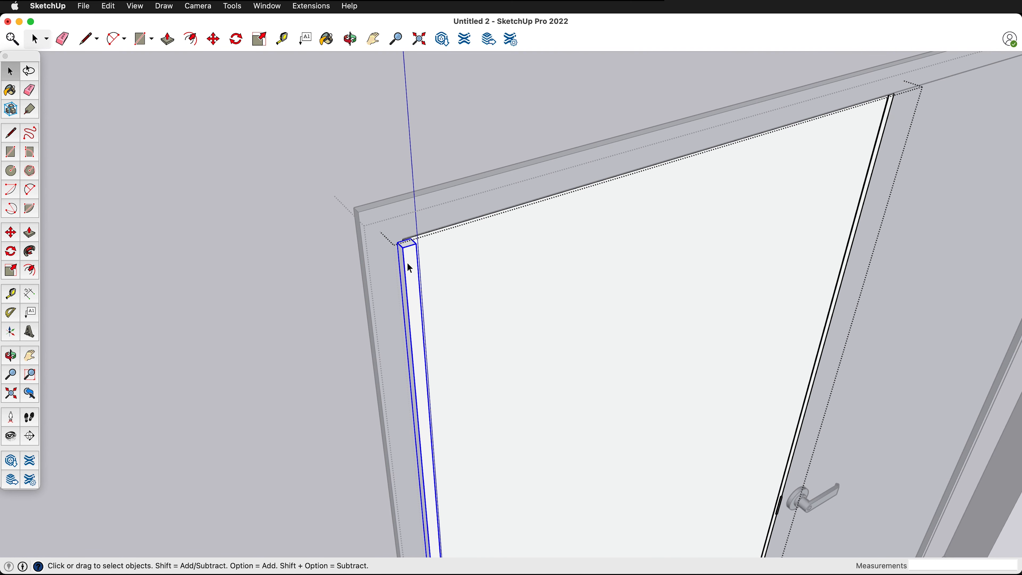
key(Delete)
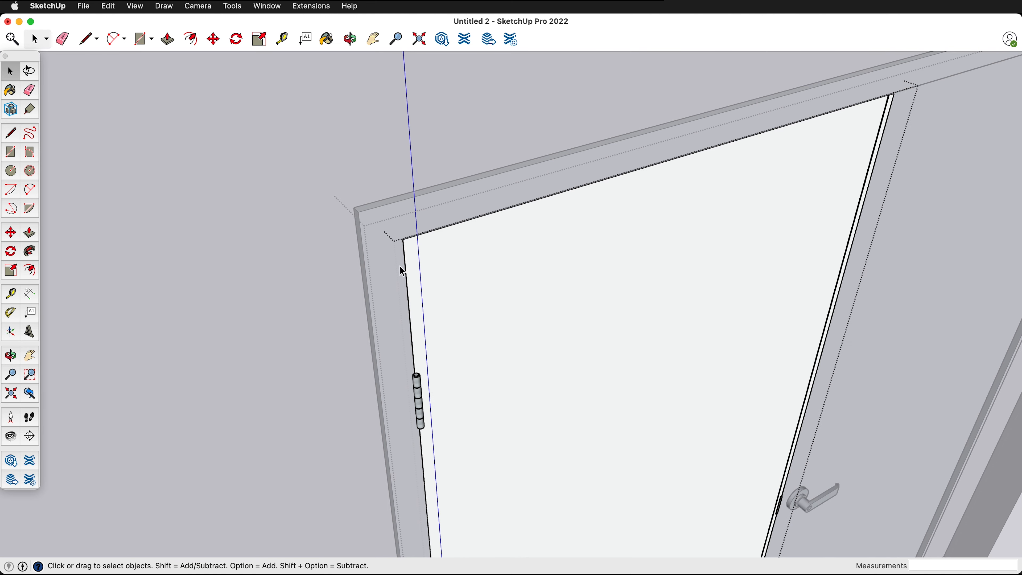
- Delete the vertical strip covering the hinges on the leaf with the handle and close that leaf's group
scroll(392, 270, down, 3)
scroll(753, 237, down, 3)
click(746, 246)
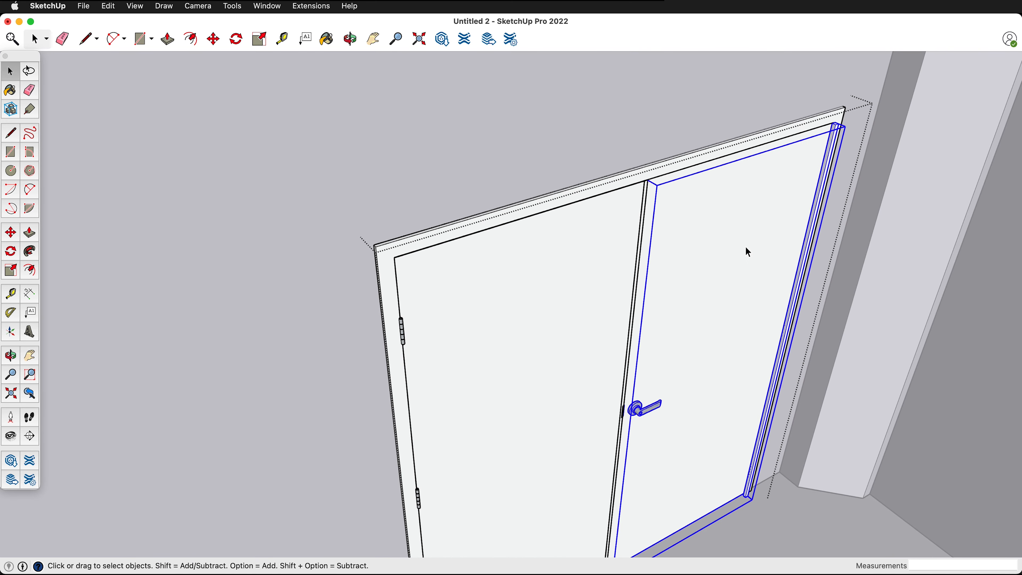
scroll(850, 132, up, 5)
scroll(845, 128, up, 3)
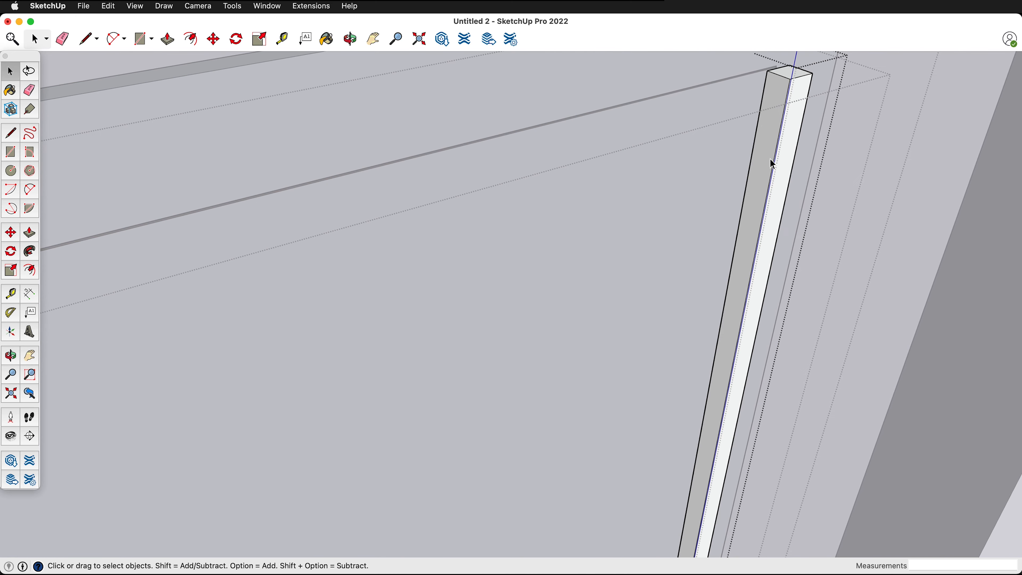
click(772, 159)
click(770, 161)
click(919, 111)
click(786, 99)
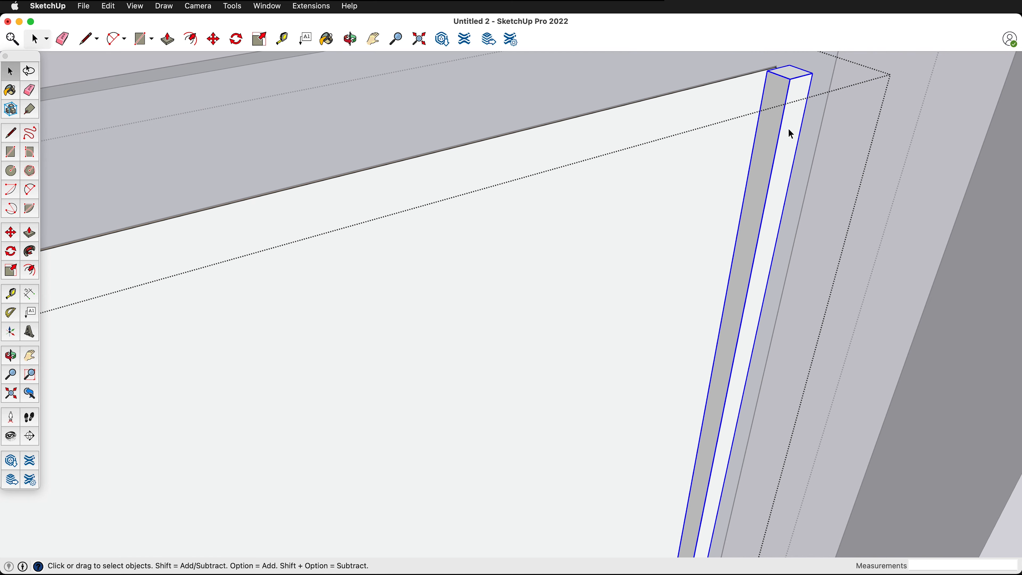
scroll(785, 137, down, 5)
scroll(671, 147, down, 10)
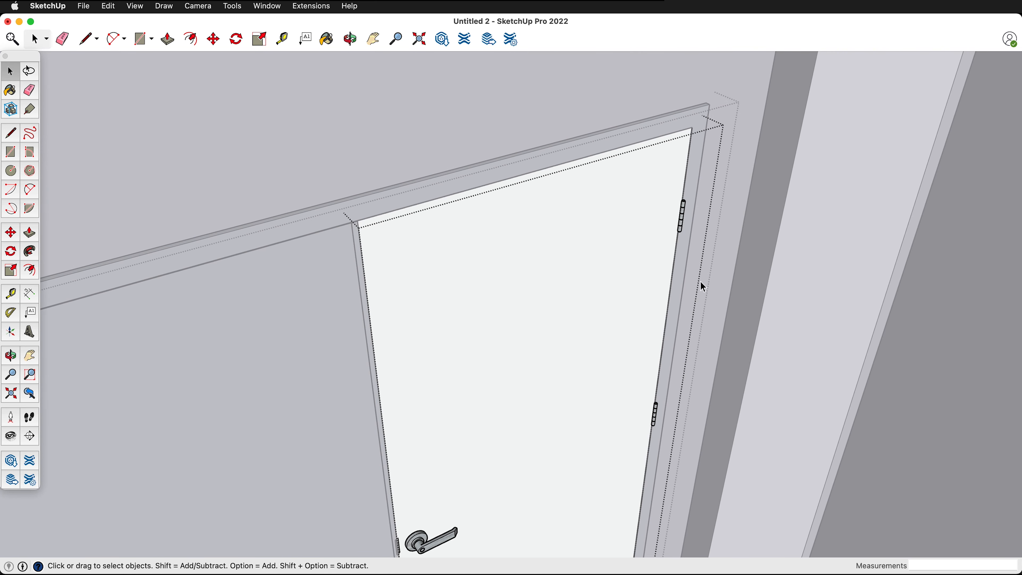
scroll(687, 265, down, 8)
click(633, 155)
scroll(717, 437, down, 4)
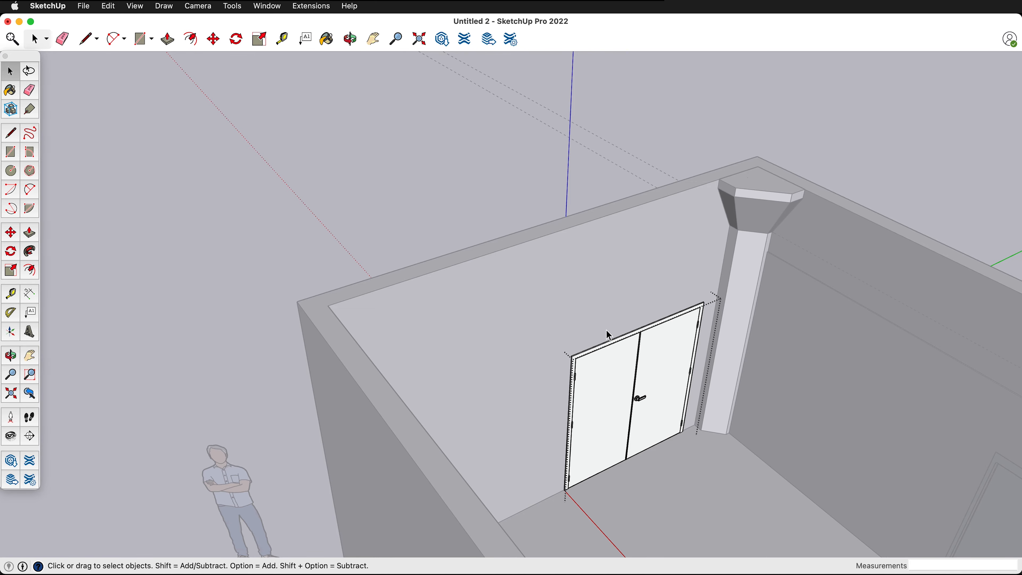
- Hide the rest of the model around the double door and choose Snow as the paint color
key(i)
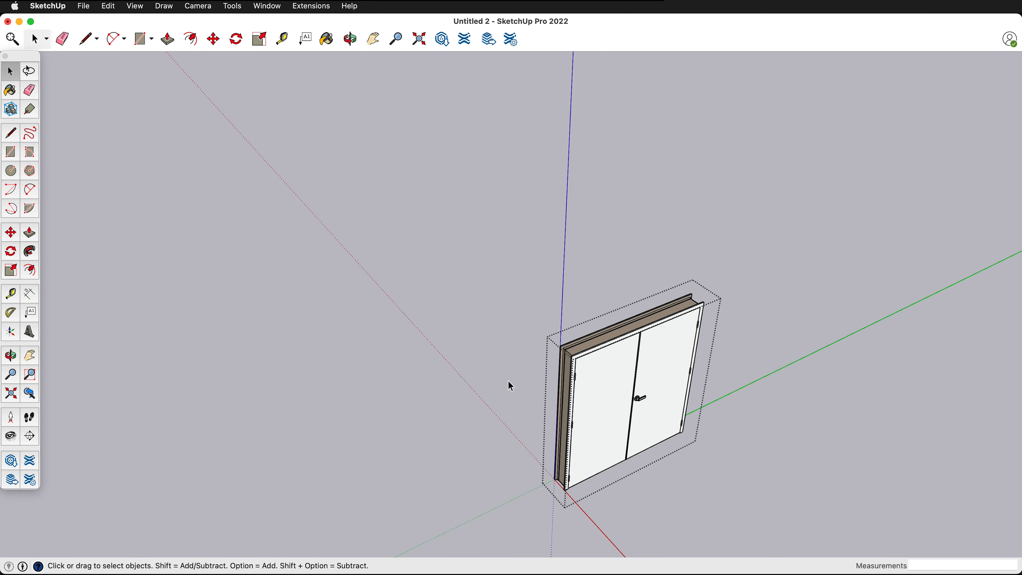
middle_drag(508, 382, 849, 334)
scroll(689, 294, up, 4)
middle_drag(691, 299, 784, 276)
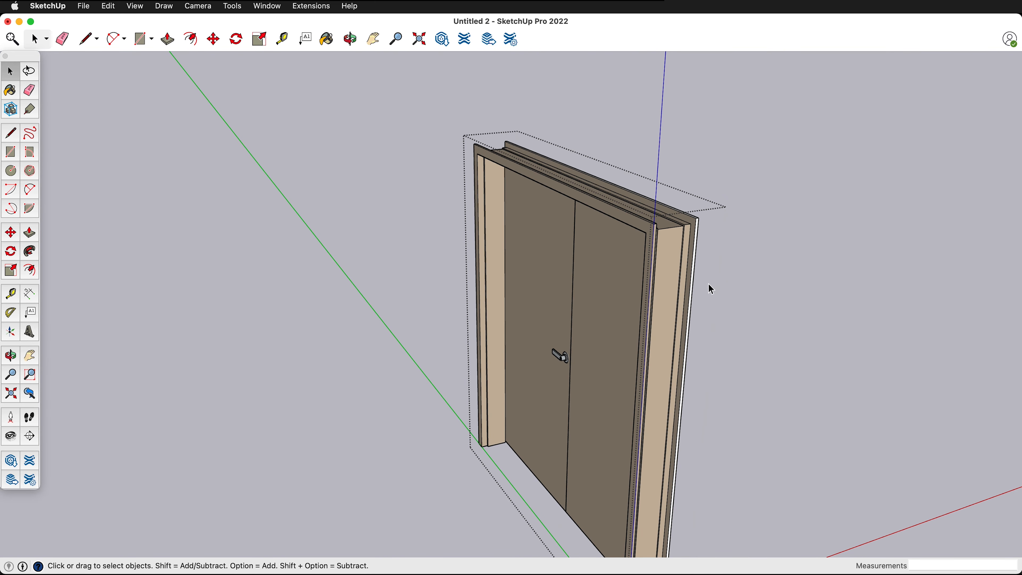
key(b)
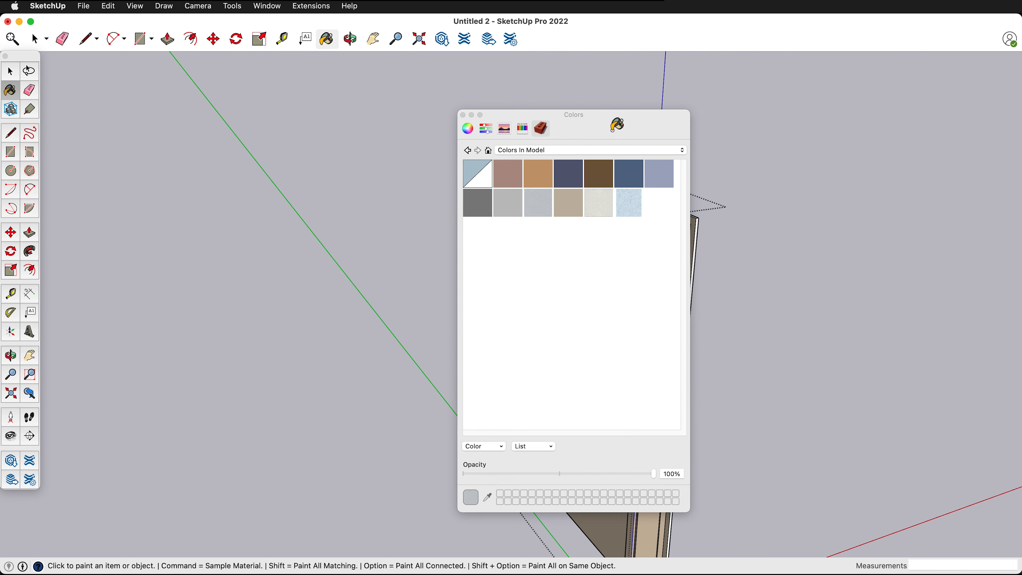
drag(617, 124, 233, 100)
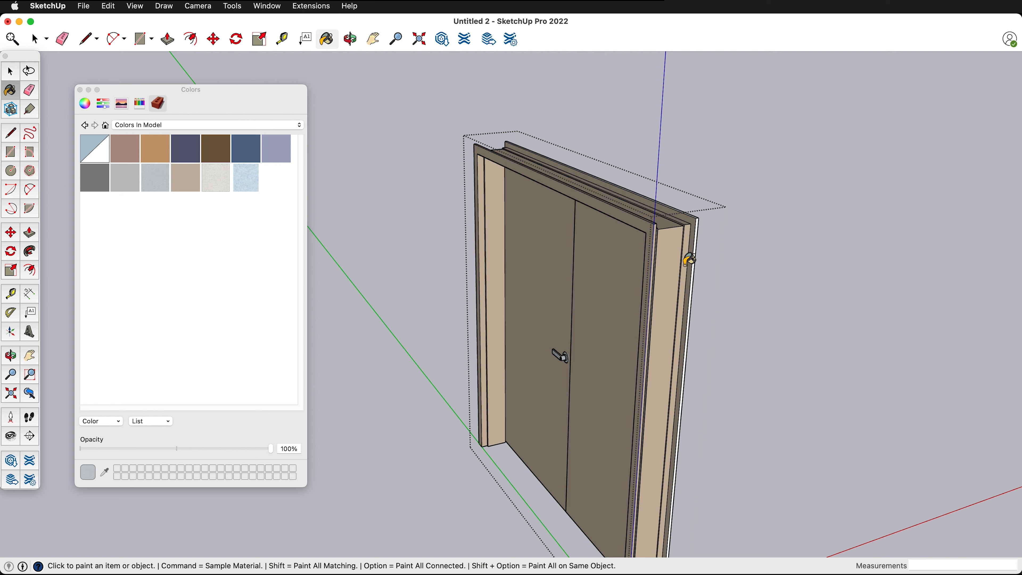
click(139, 104)
click(297, 182)
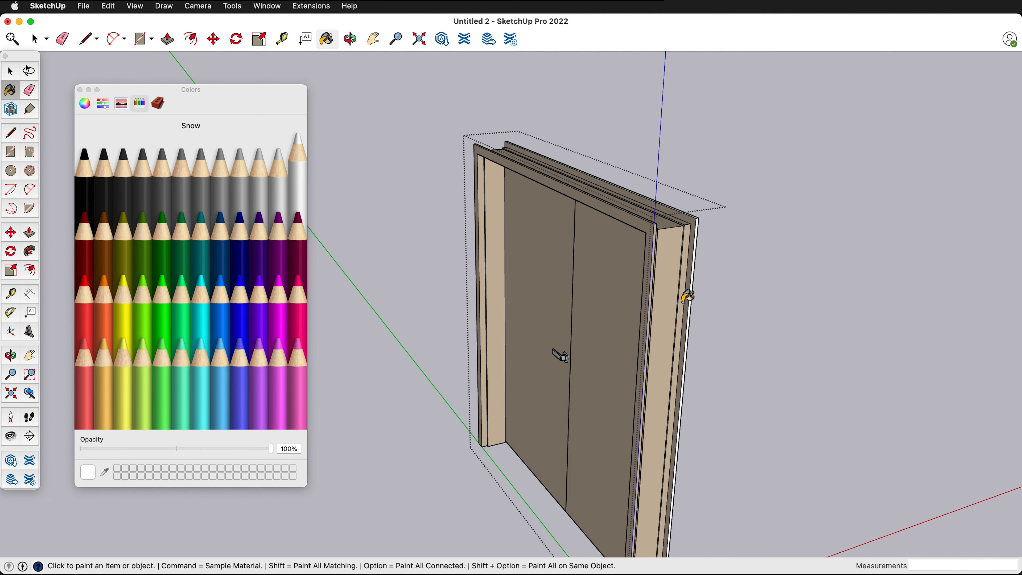
- Open the double door's leaf without the handle and paint it Snow
key(space)
scroll(636, 294, up, 3)
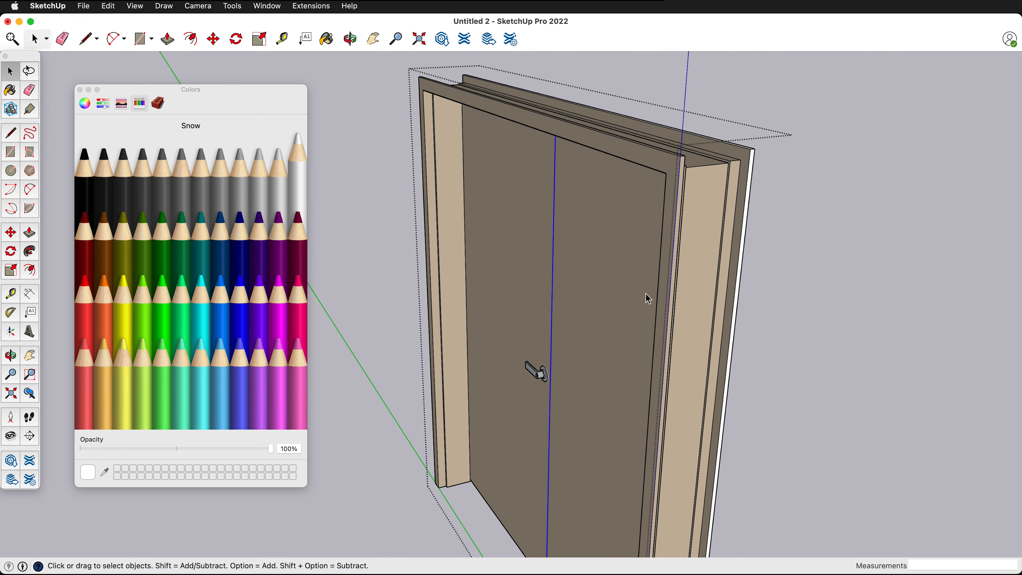
scroll(644, 310, down, 3)
mouse_move(641, 323)
middle_down()
mouse_move(706, 265)
mouse_move(709, 252)
mouse_move(698, 247)
middle_up()
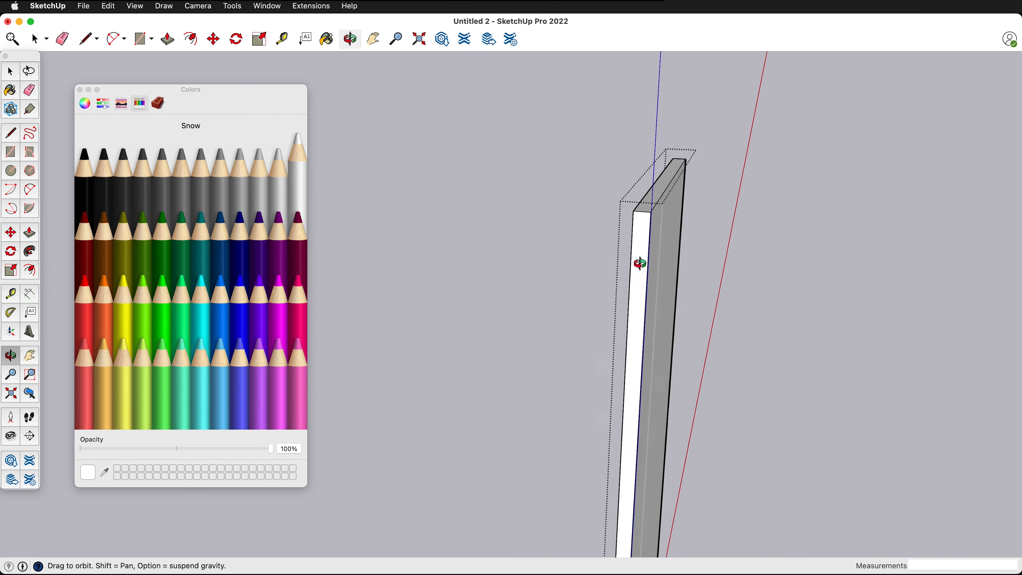
middle_drag(639, 263, 742, 259)
click(651, 256)
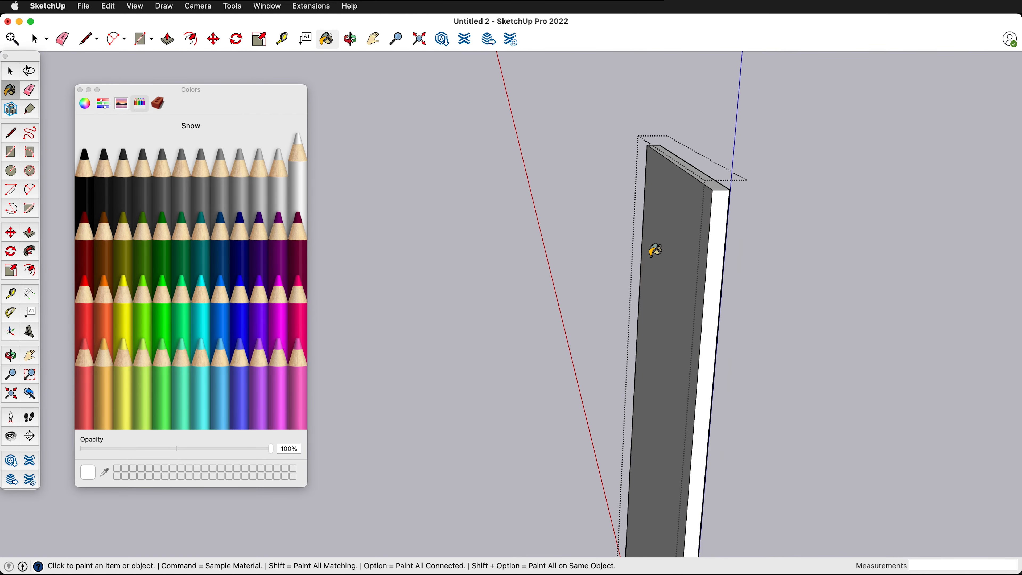
mouse_move(655, 250)
middle_down()
mouse_move(673, 256)
mouse_move(449, 221)
middle_up()
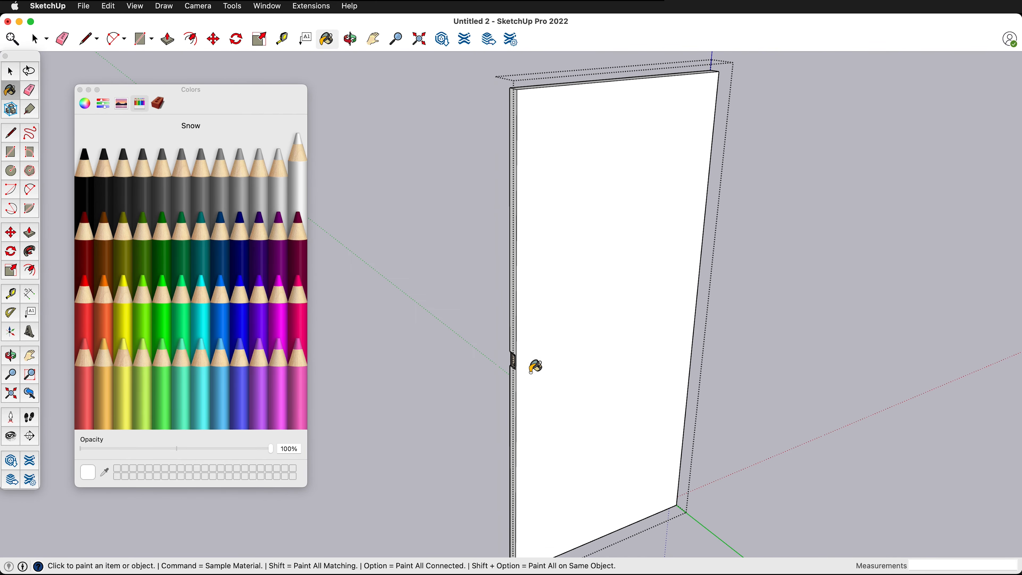
mouse_move(536, 366)
middle_down()
mouse_move(704, 333)
mouse_move(604, 298)
middle_up()
- Paint all geometry of the handle-less leaf's panel Snow, including the latch recess in its edge
key(space)
triple_click(632, 297)
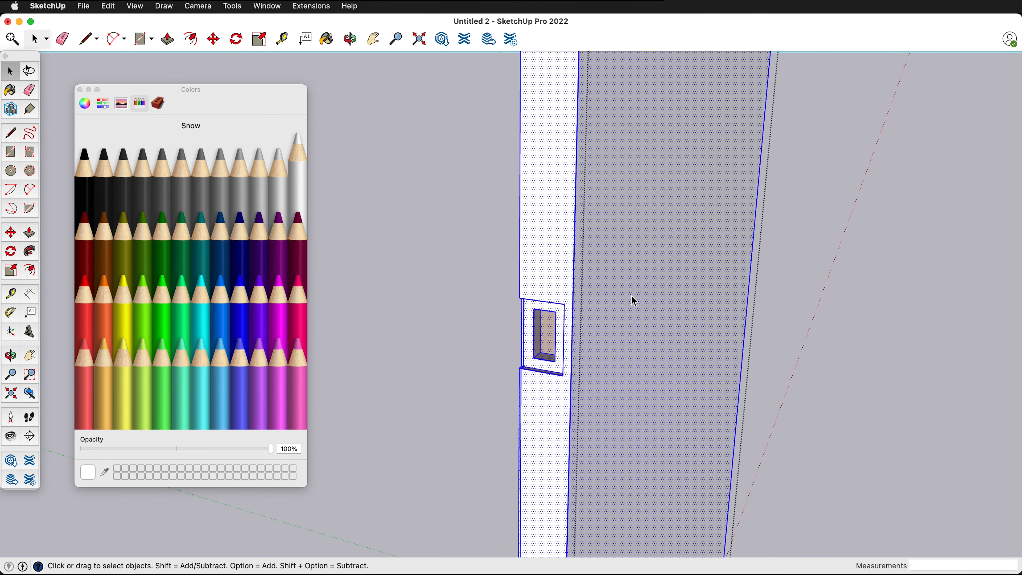
key(b)
click(632, 296)
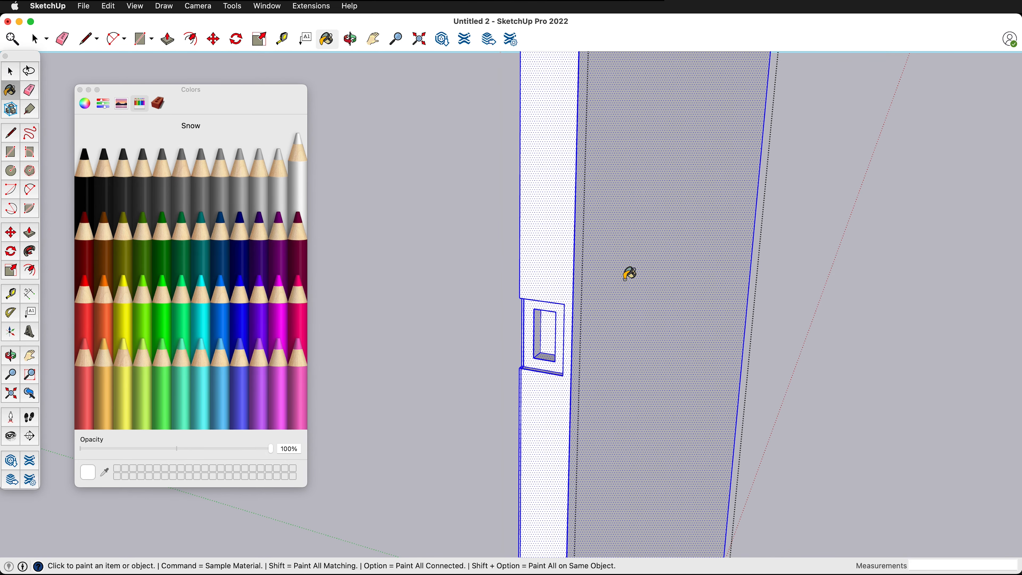
scroll(622, 278, down, 6)
key(space)
click(540, 279)
- Paint the flat jamb lining inside the double door's frame Snow and close its group
mouse_move(540, 279)
middle_down()
mouse_move(794, 279)
mouse_move(889, 302)
mouse_move(432, 210)
middle_up()
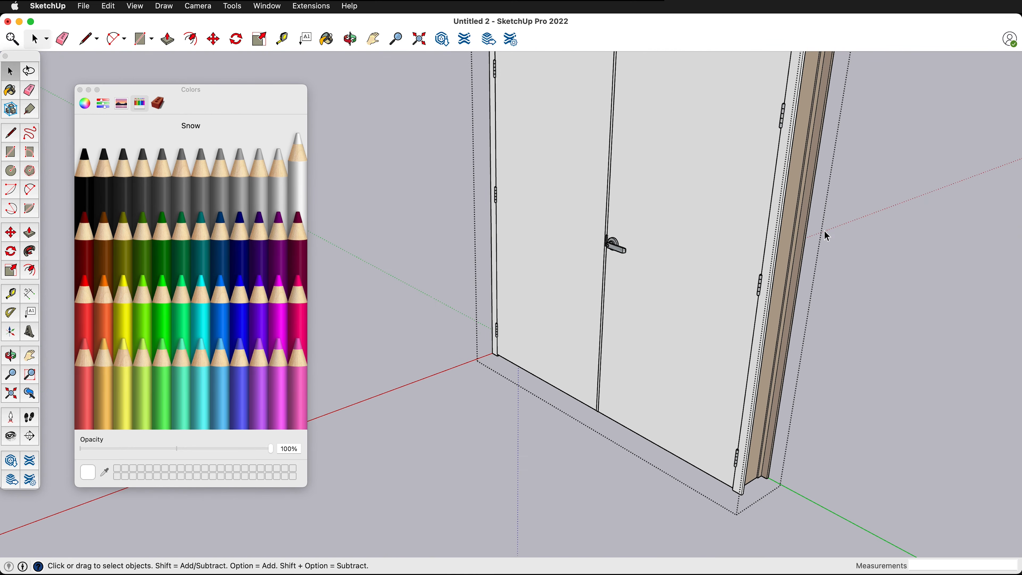
click(787, 250)
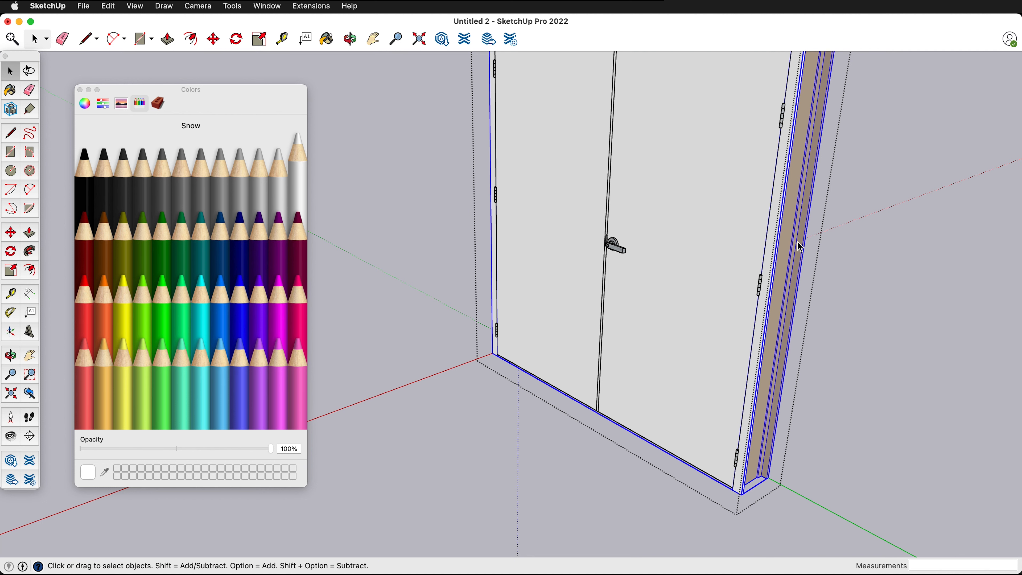
key(Delete)
key(b)
key(space)
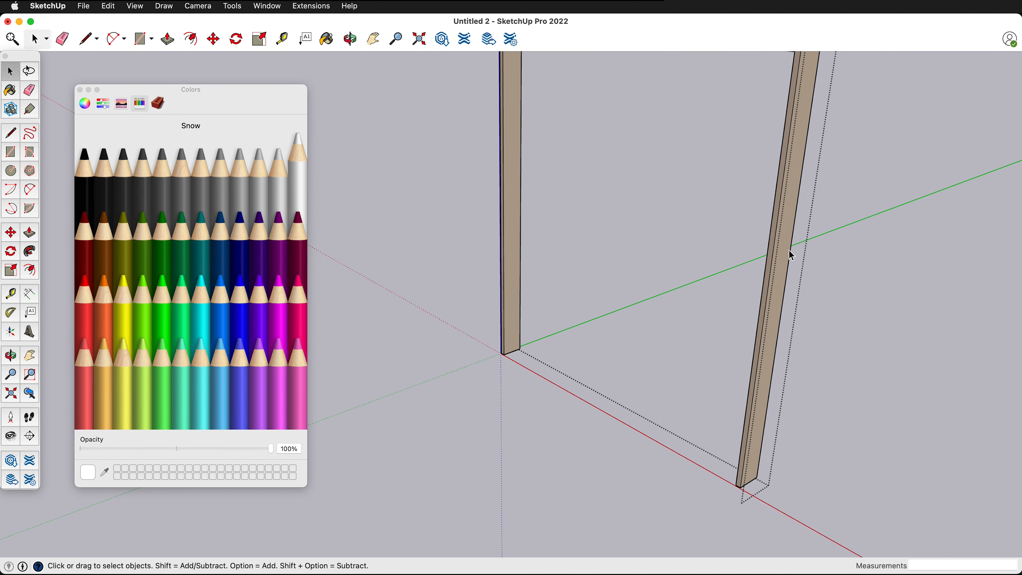
triple_click(786, 252)
key(b)
click(785, 252)
key(space)
click(654, 319)
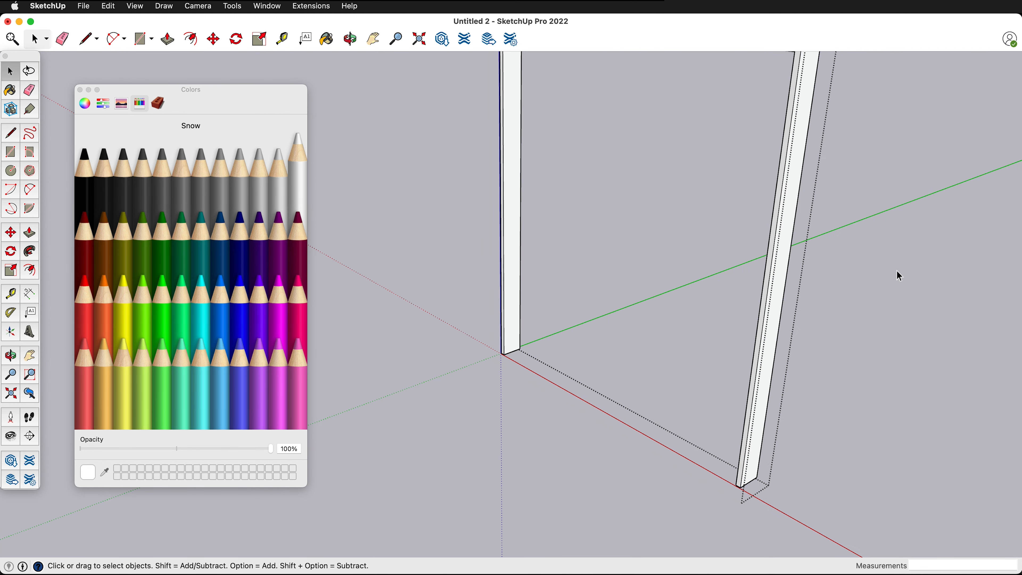
- Paint the frame's outer-side profile and the brown inner face of the room-side trim Snow
triple_click(782, 349)
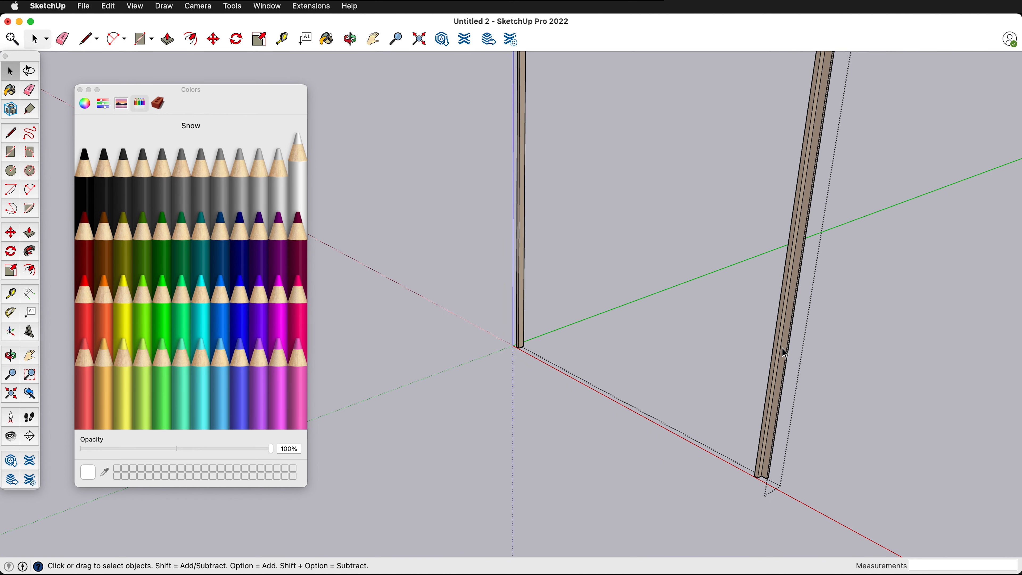
triple_click(784, 353)
key(b)
click(785, 338)
key(space)
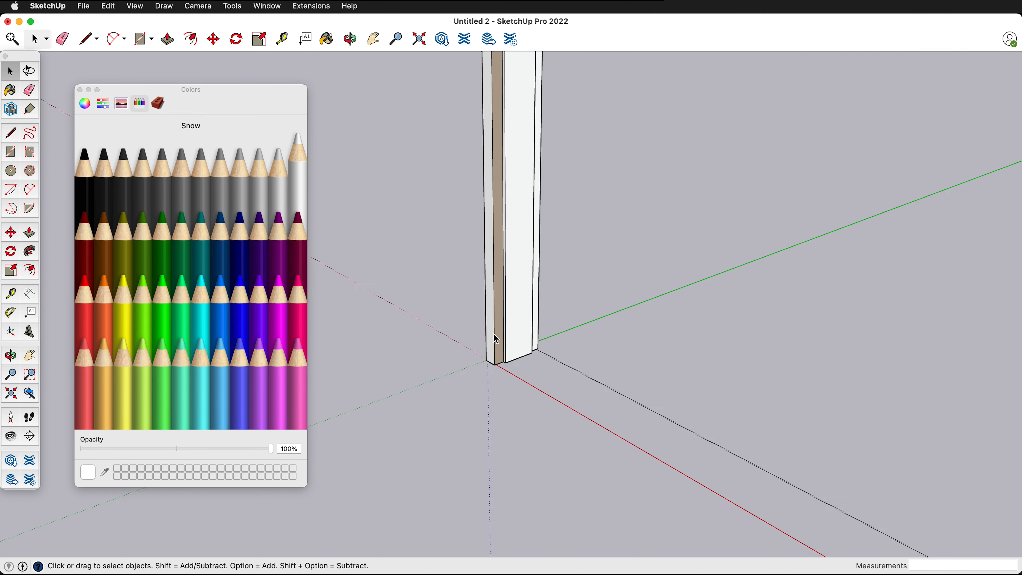
triple_click(513, 335)
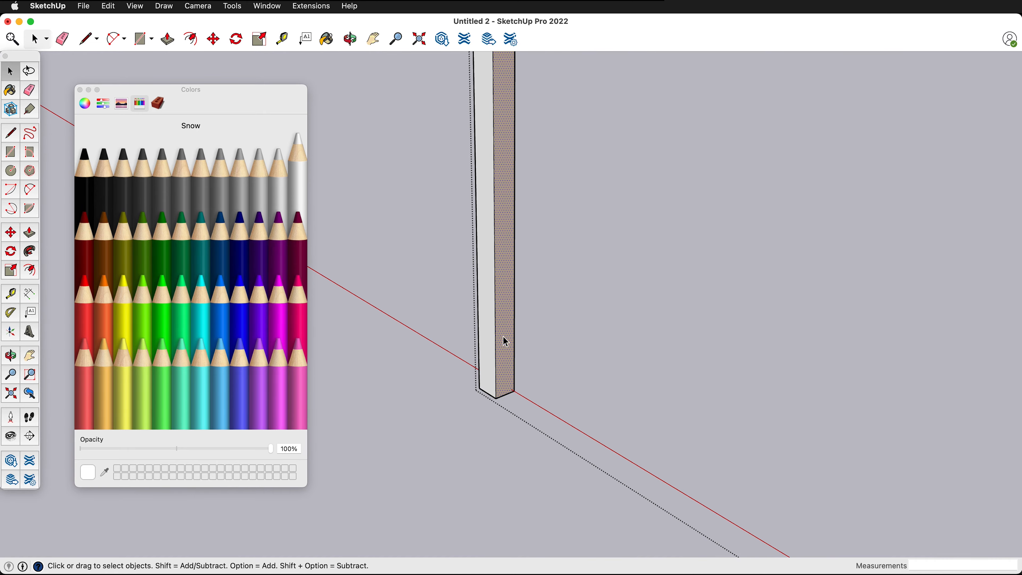
click(506, 341)
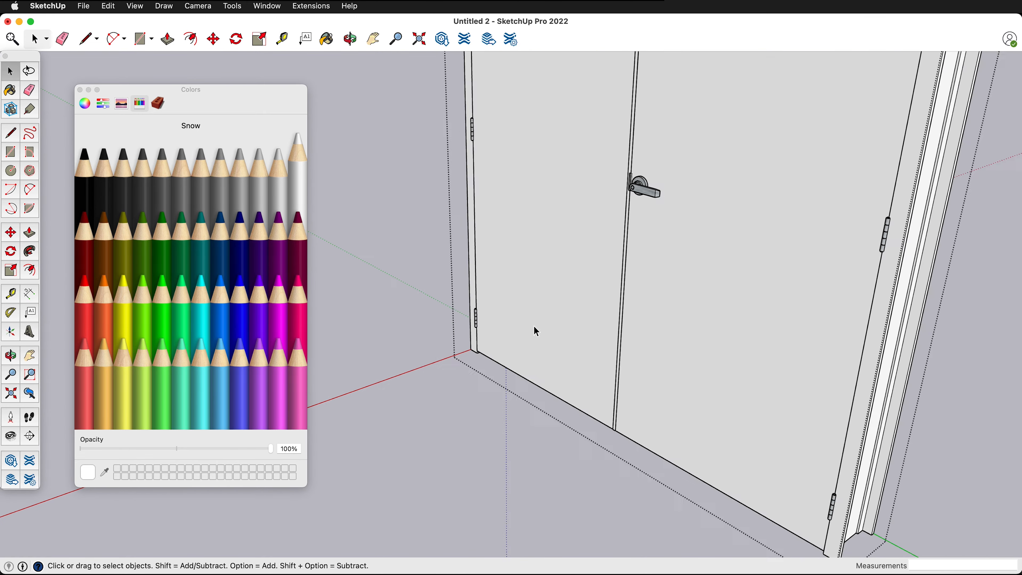
- Paint the panel of the leaf with the handle Snow on all faces and close its groups
scroll(534, 327, down, 3)
middle_drag(626, 277, 414, 301)
middle_drag(877, 280, 651, 281)
double_click(616, 234)
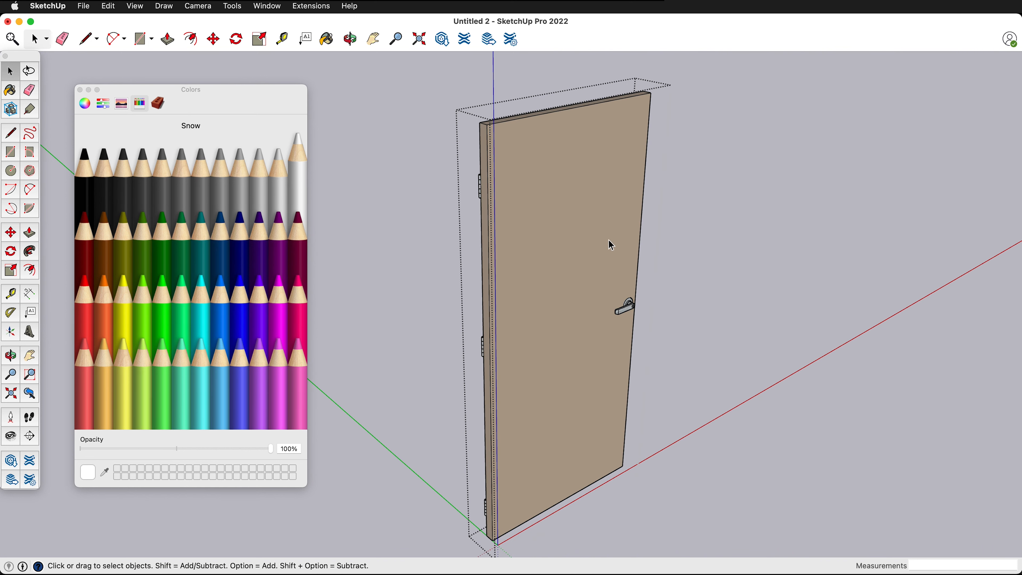
double_click(580, 177)
double_click(569, 157)
double_click(569, 158)
triple_click(569, 158)
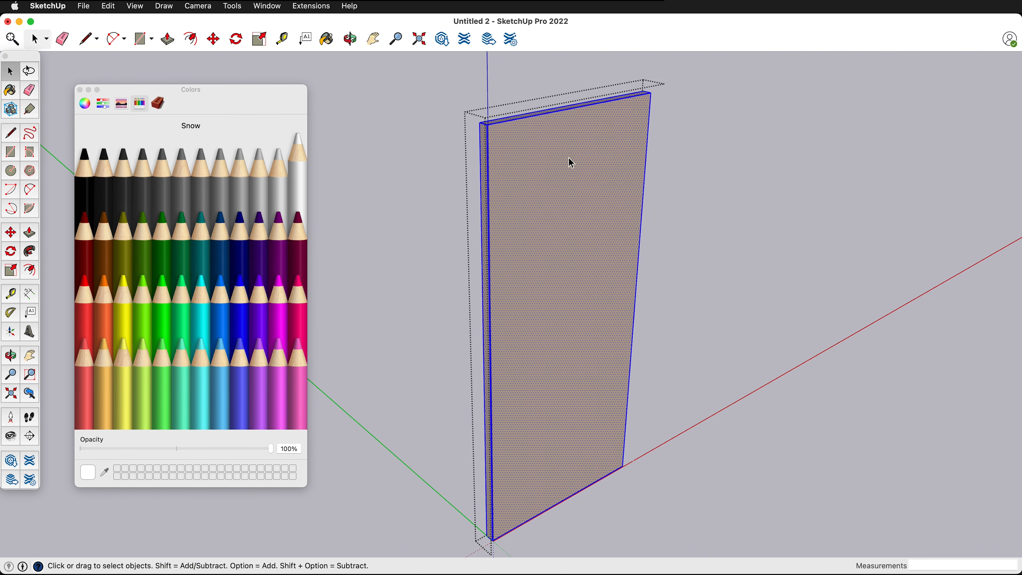
key(b)
click(574, 150)
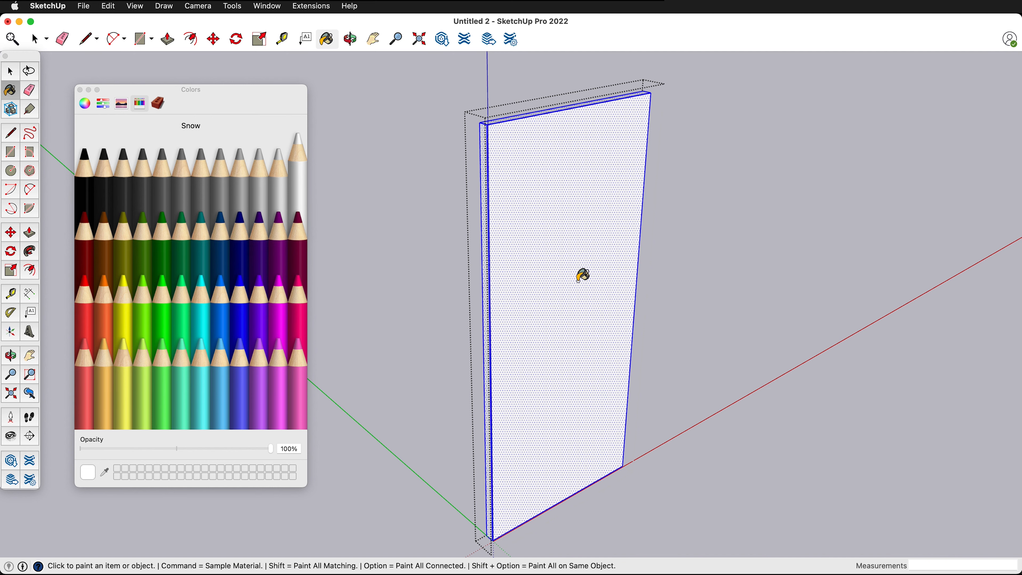
key(space)
click(715, 203)
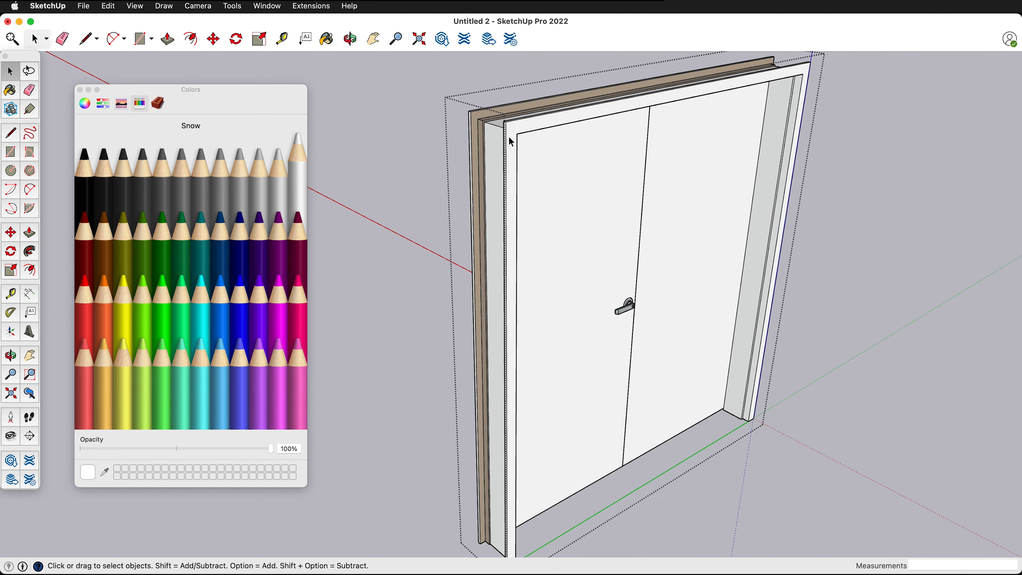
- Paint the remaining brown faces of the room-side frame trim and its stop Snow
scroll(491, 120, up, 5)
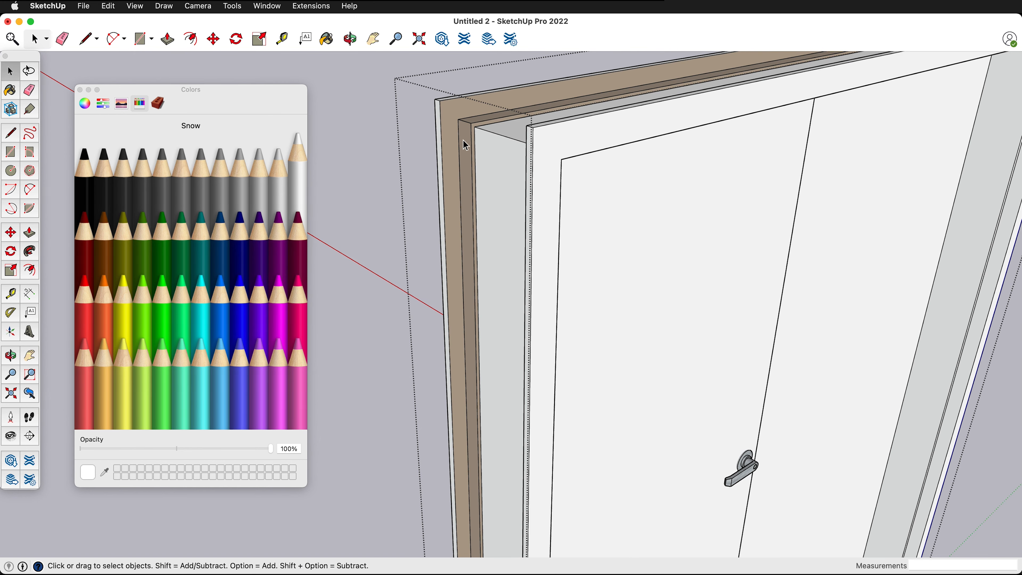
double_click(462, 141)
double_click(463, 140)
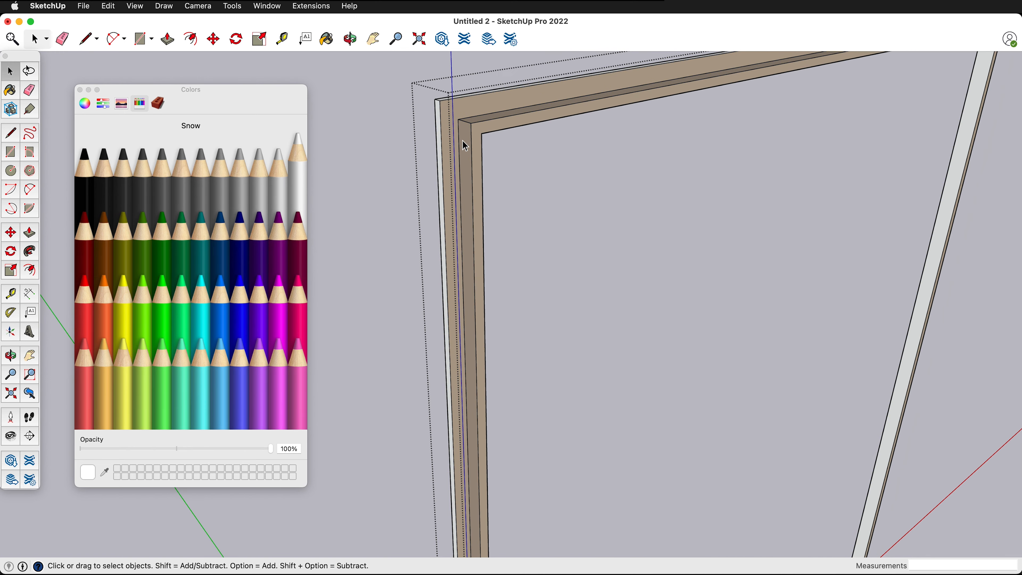
triple_click(463, 140)
key(b)
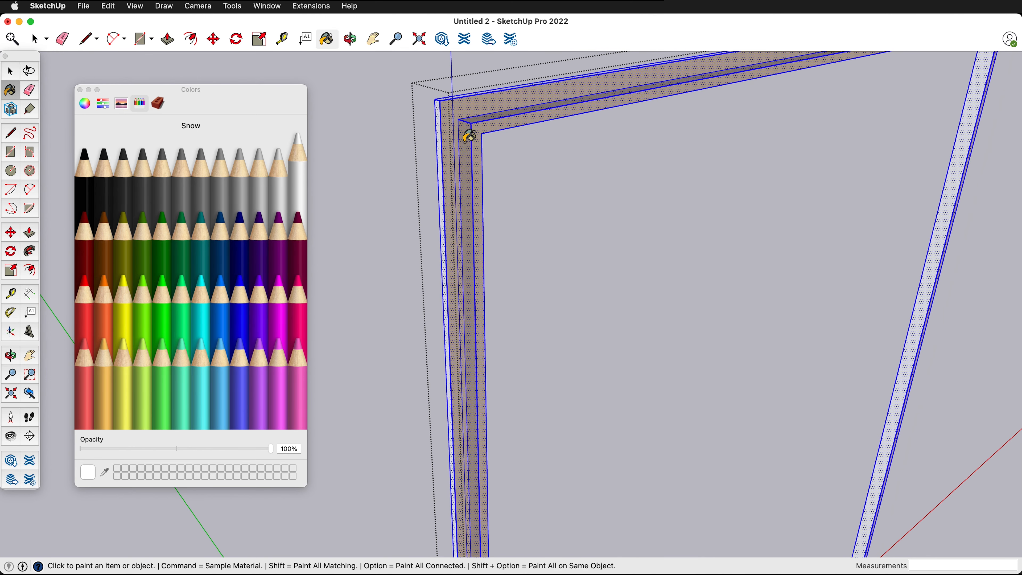
click(466, 137)
key(space)
click(605, 203)
scroll(857, 185, down, 3)
scroll(855, 180, down, 3)
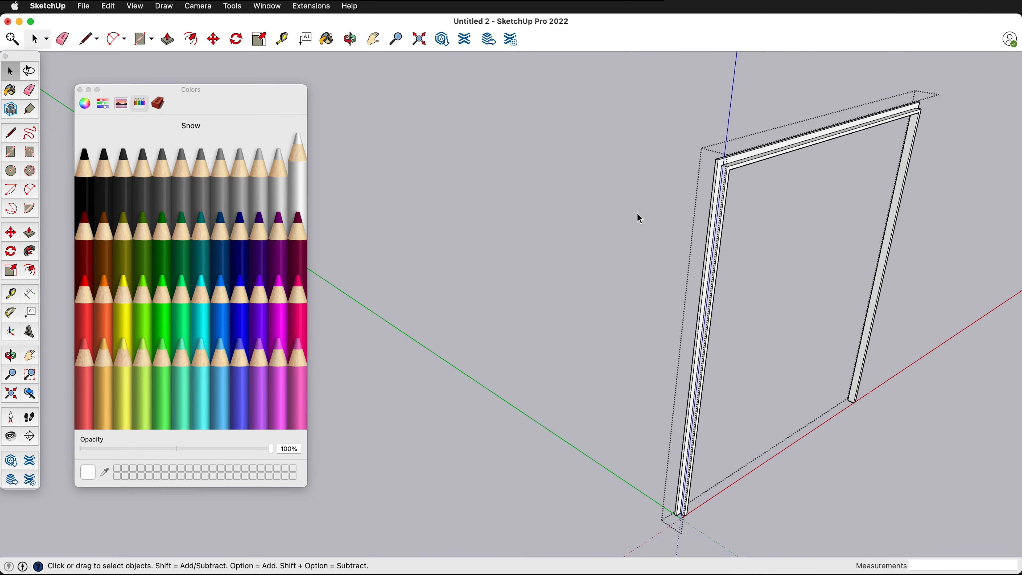
- Close the door's groups to return to the full room model and close the Colors window
click(635, 214)
click(635, 213)
click(635, 212)
middle_drag(635, 212, 974, 247)
scroll(638, 284, down, 5)
middle_drag(638, 286, 781, 274)
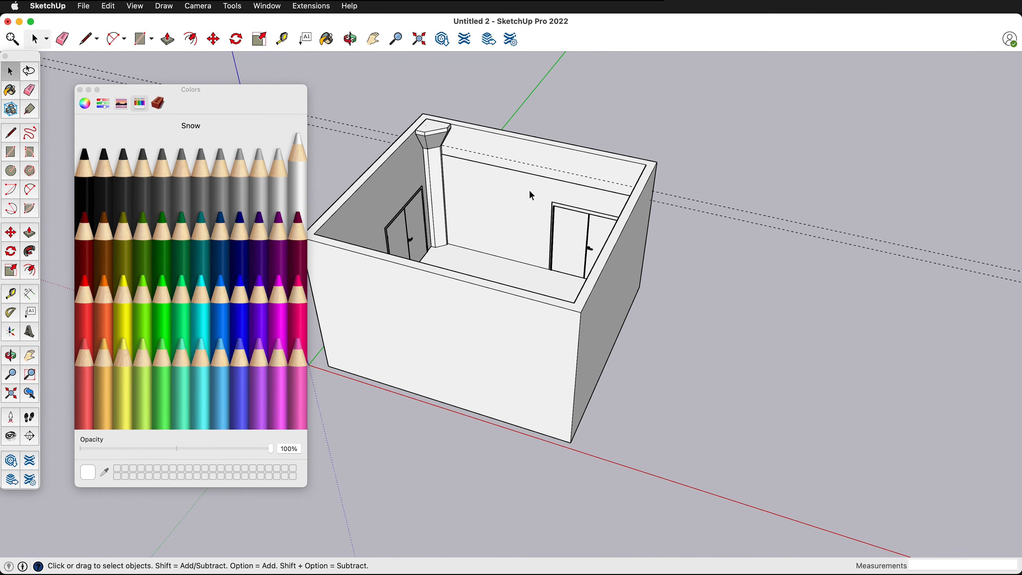
scroll(523, 185, up, 5)
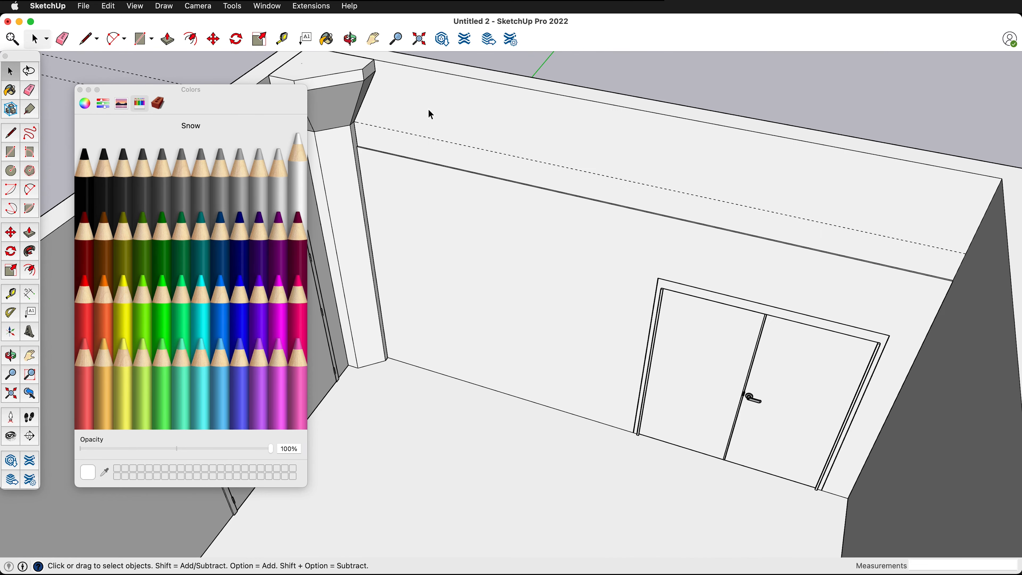
click(80, 90)
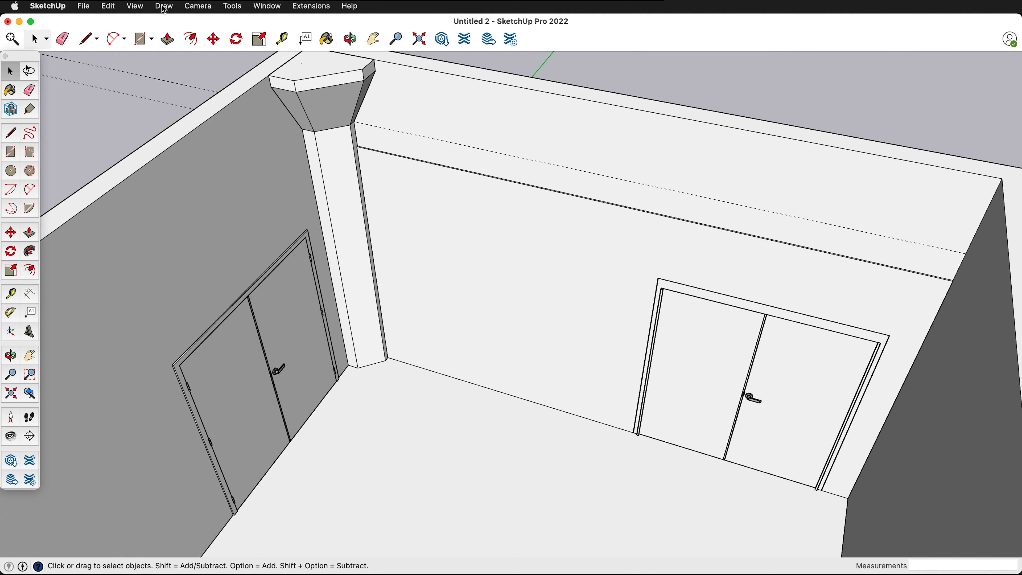
- Delete all guides from the model
click(109, 6)
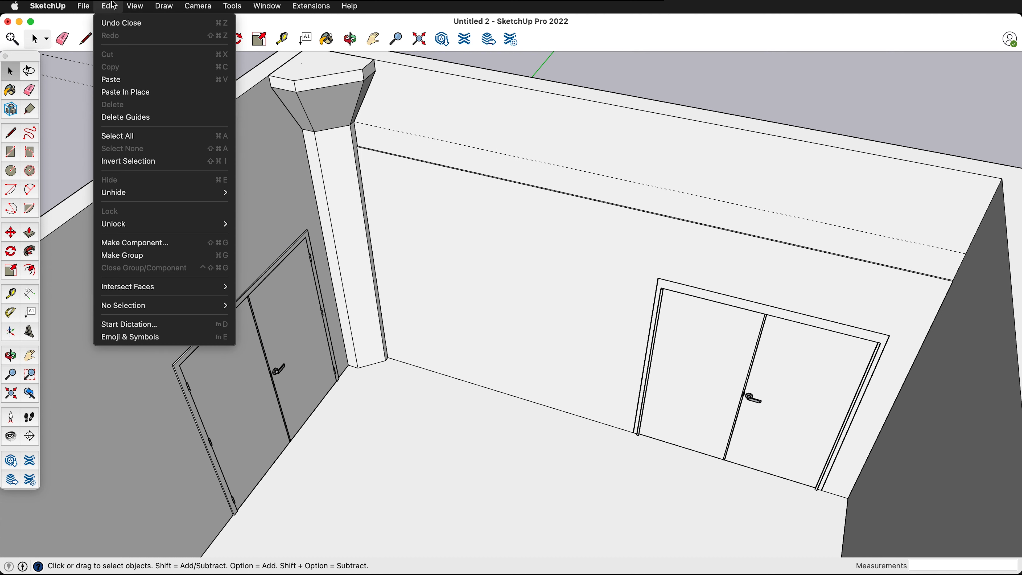
click(131, 117)
scroll(414, 133, down, 5)
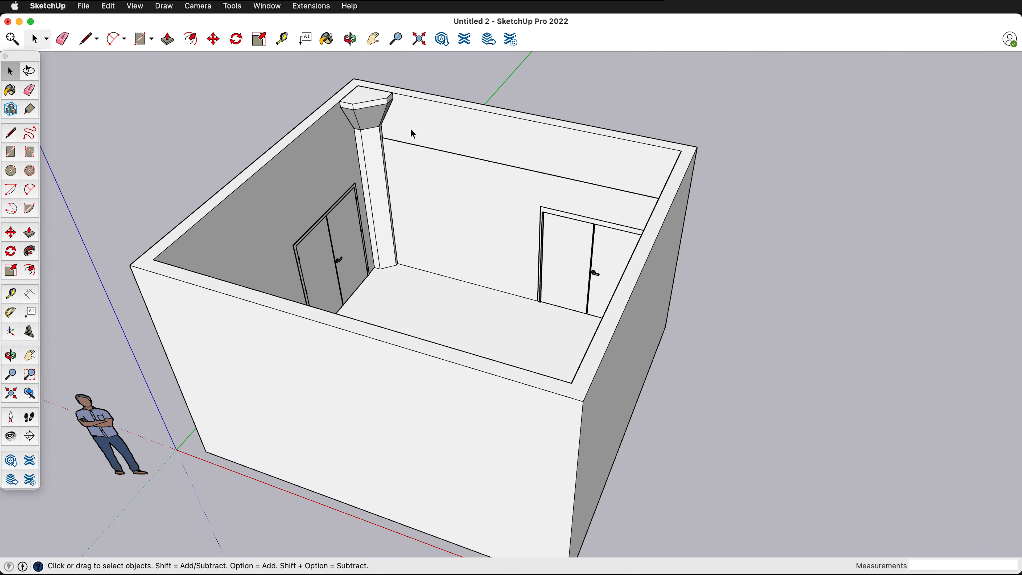
- Place a vertical guide on the upper part of the far wall, 43 inches from the corner column's edge
middle_drag(476, 206, 429, 146)
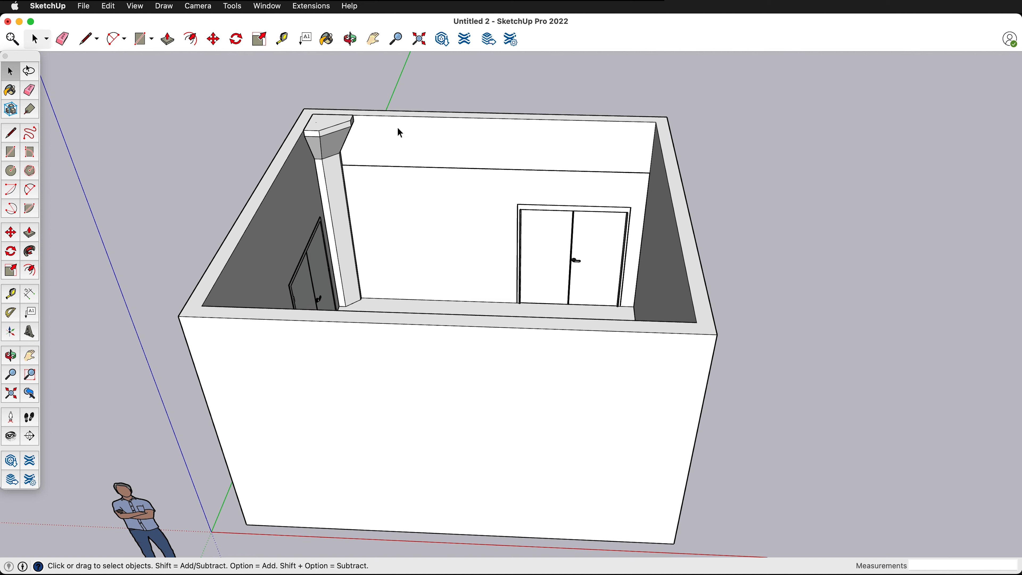
scroll(406, 152, up, 5)
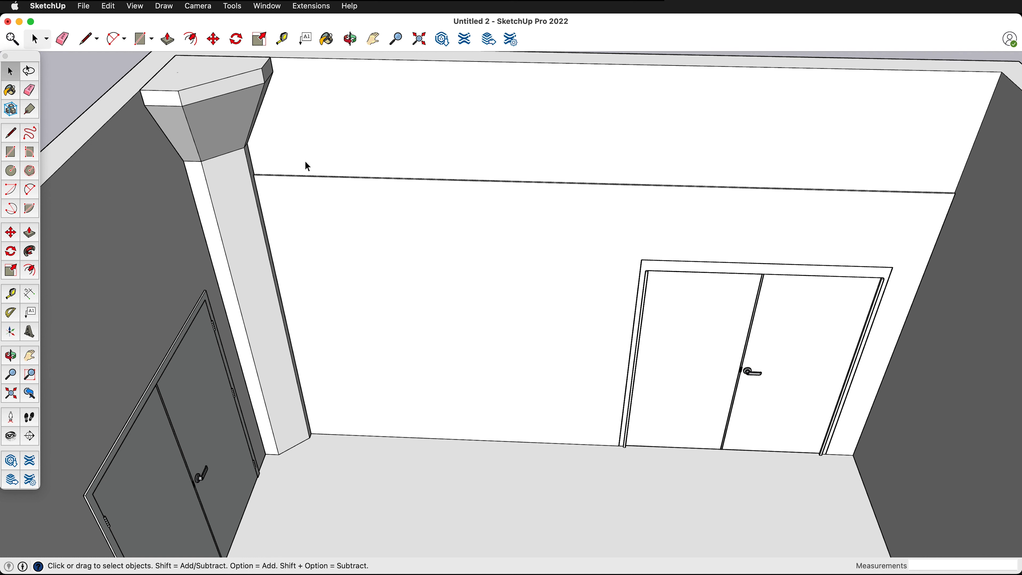
scroll(306, 163, up, 2)
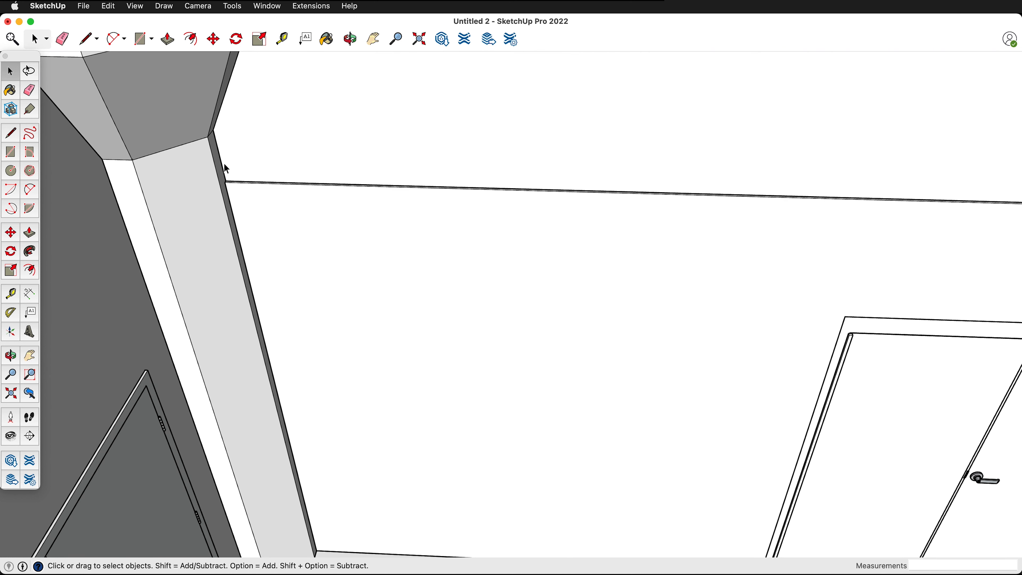
key(t)
click(221, 163)
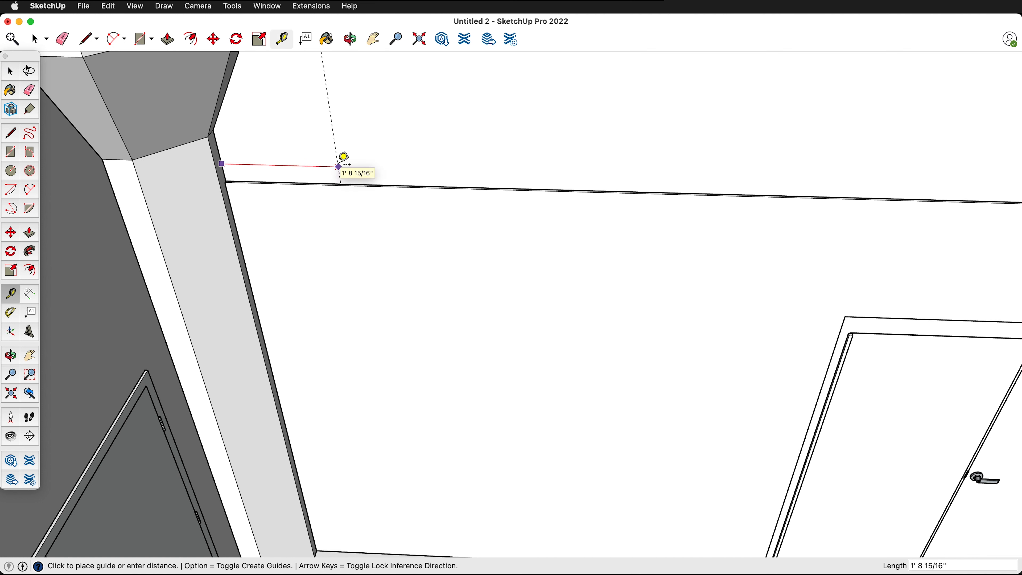
text(43)
key(Return)
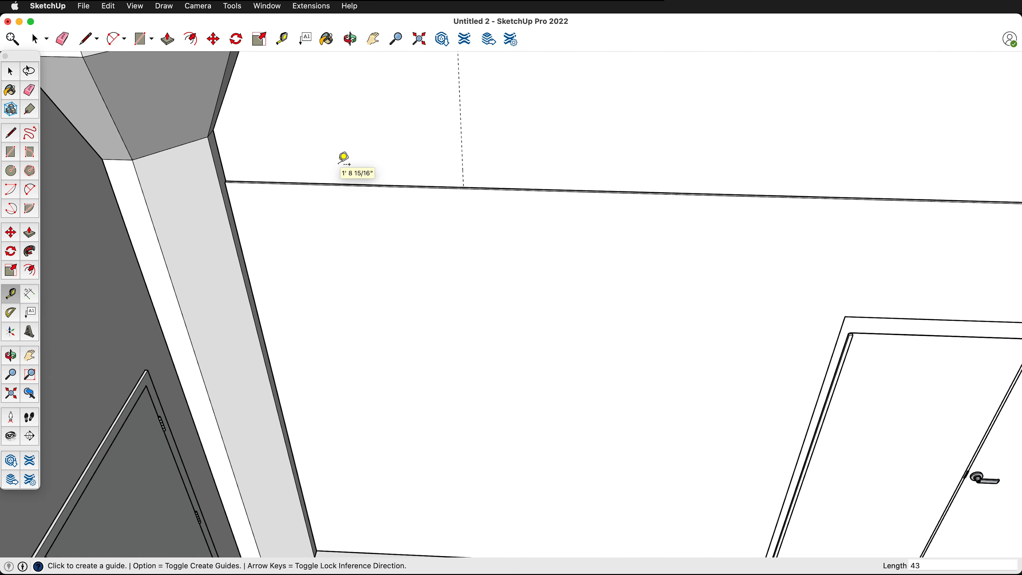
- Place a guide point on the vertical guide, 9.5 inches above the wall's ledge
middle_drag(570, 171, 463, 224)
scroll(409, 183, up, 3)
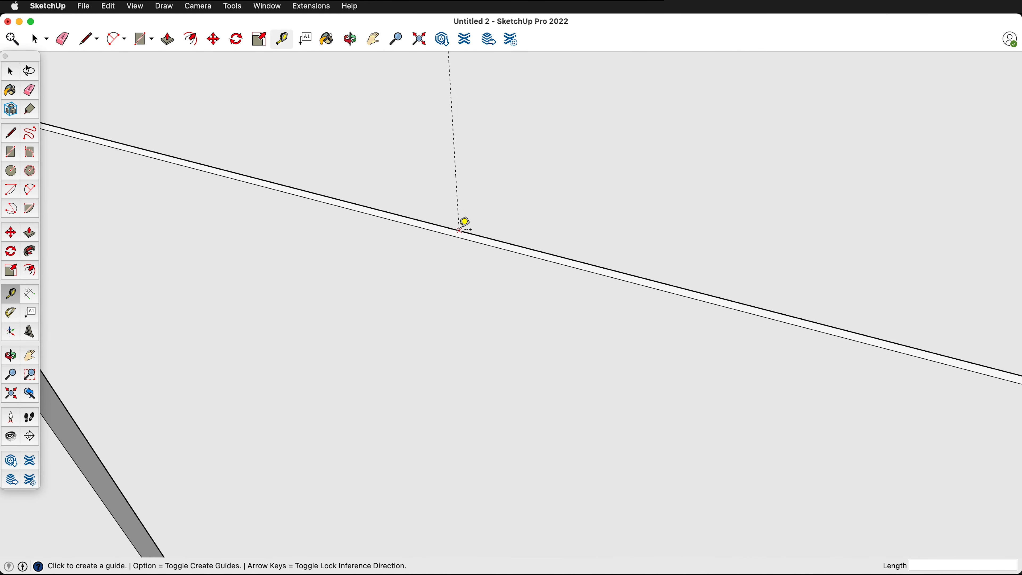
click(459, 230)
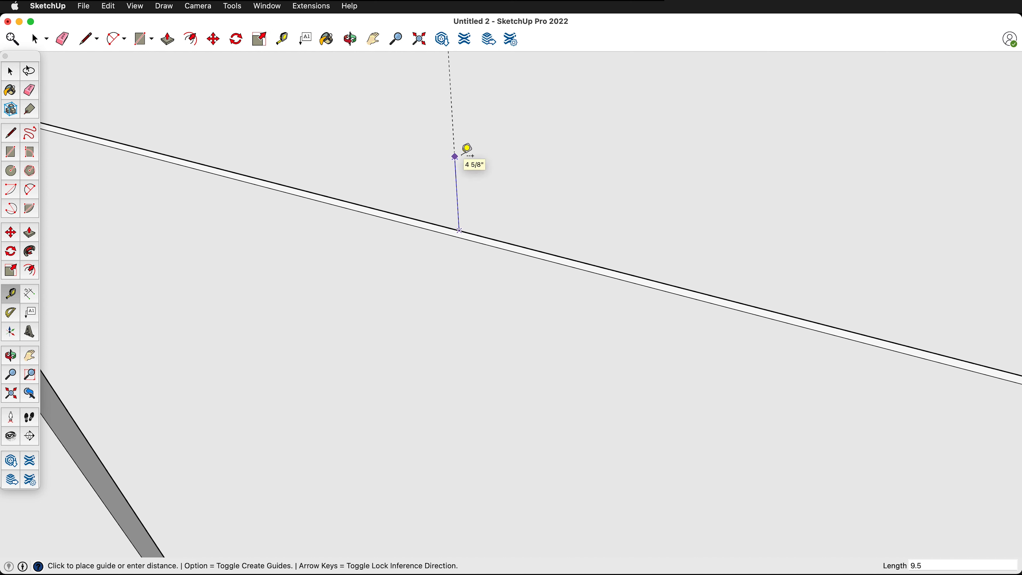
click(455, 156)
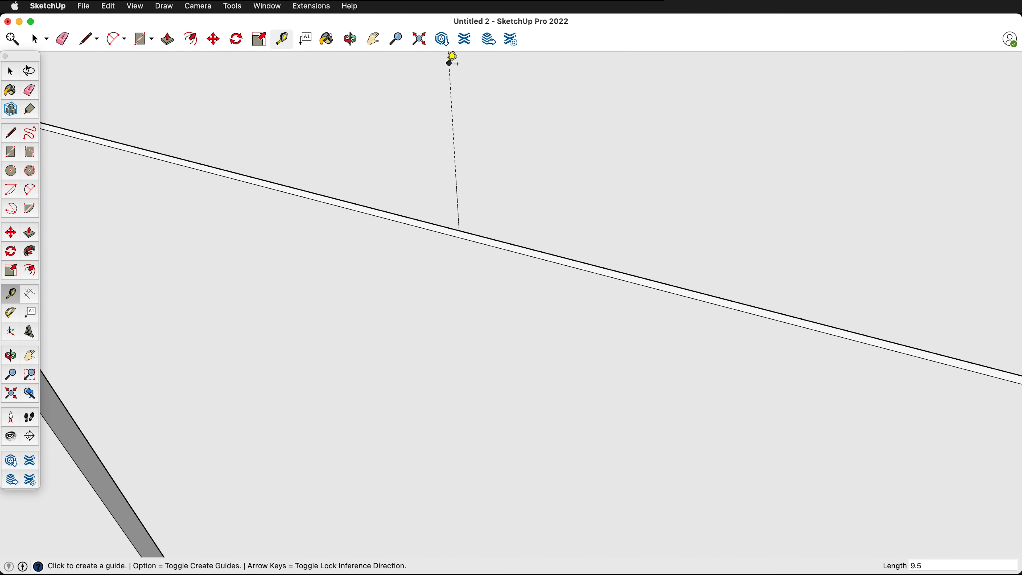
- Draw a circle with a 9-inch radius on the wall, centred on the guide point
scroll(496, 287, down, 5)
scroll(489, 226, up, 5)
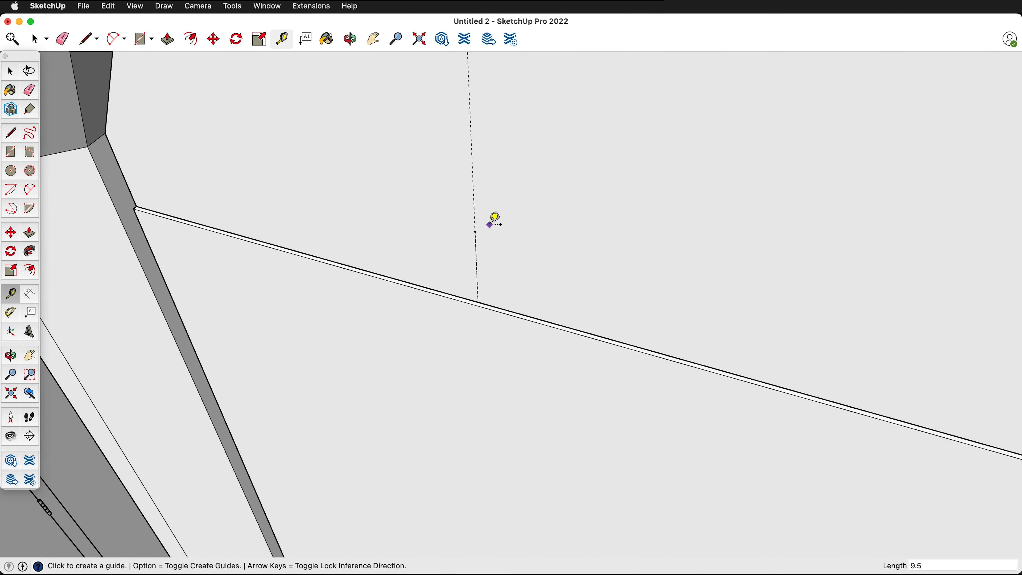
click(10, 171)
click(475, 232)
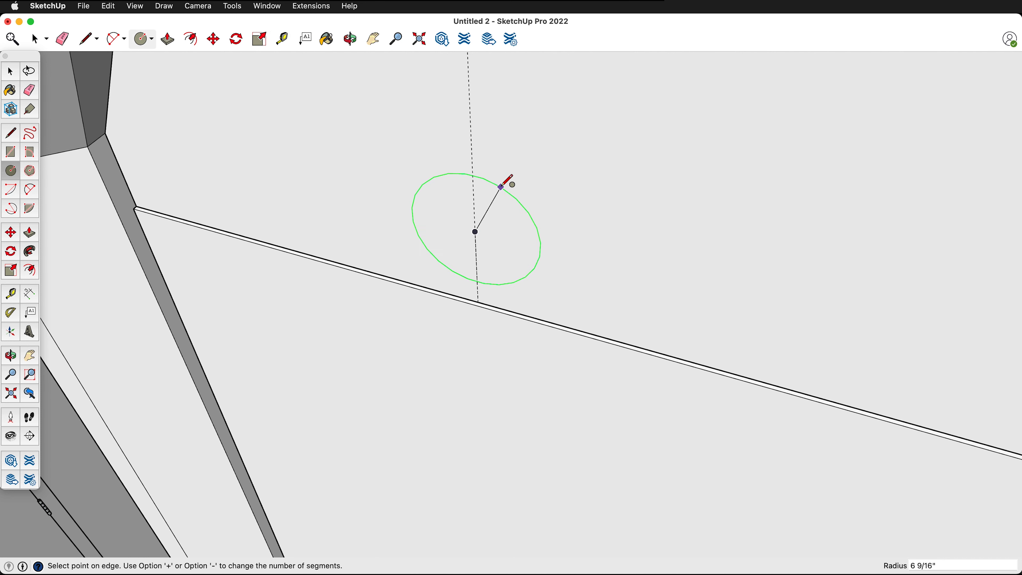
key(o)
drag(504, 187, 515, 145)
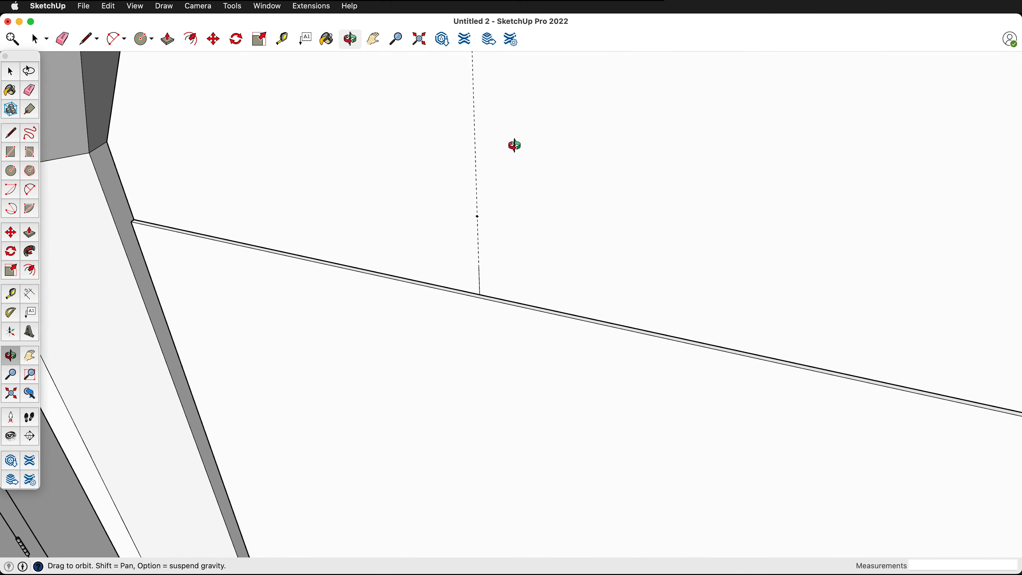
middle_drag(514, 145, 519, 135)
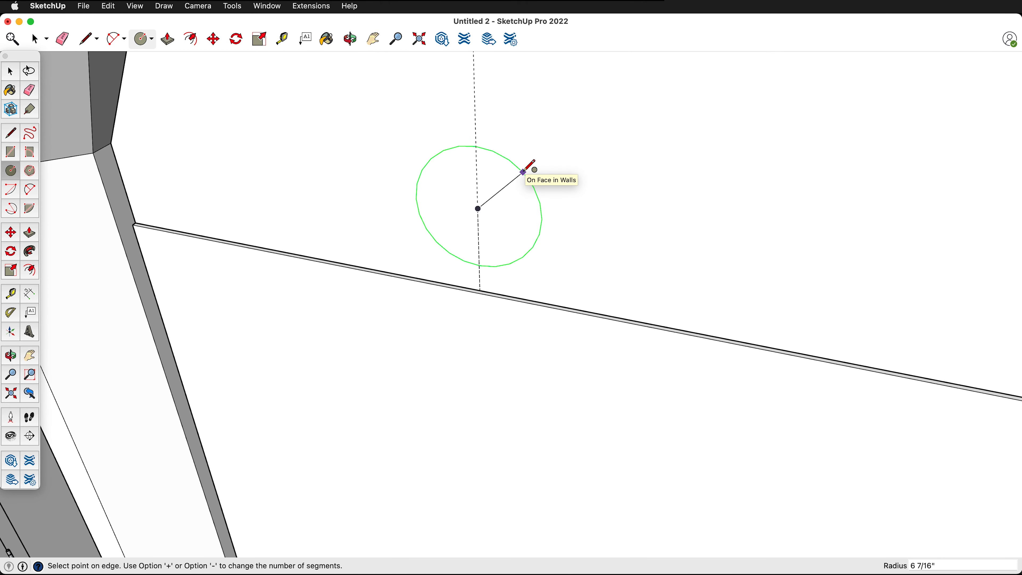
text(9)
key(Return)
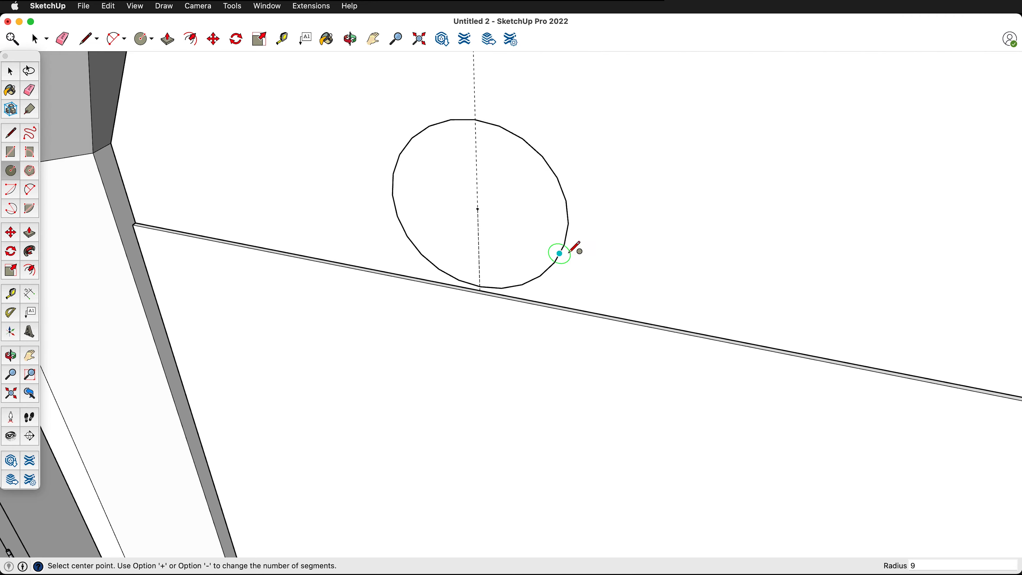
- Place two guides parallel to the opposite wall's inner top edge, one 10.75 inches from it and another 26 inches further into the room
middle_drag(571, 249, 534, 201)
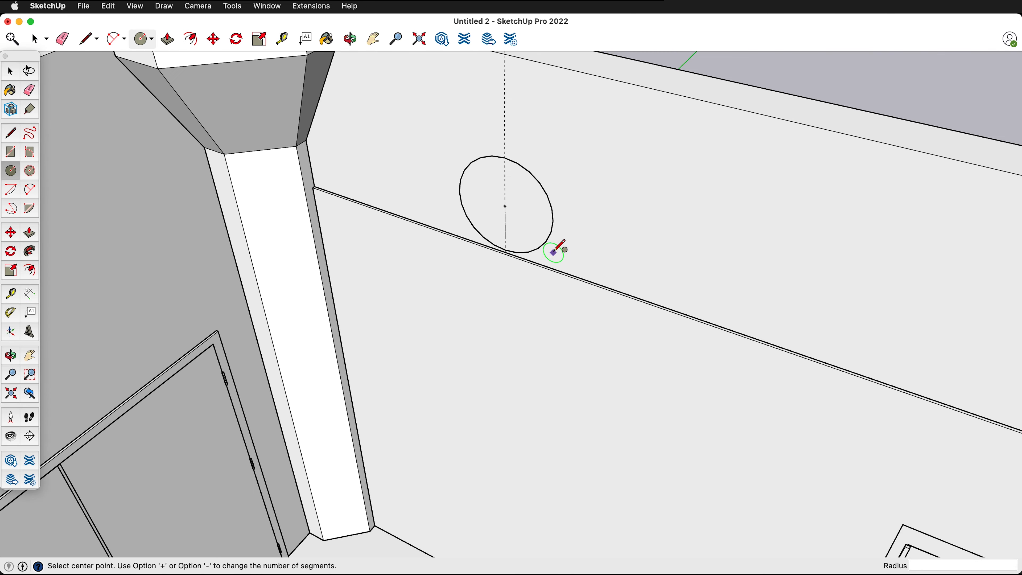
scroll(553, 248, down, 5)
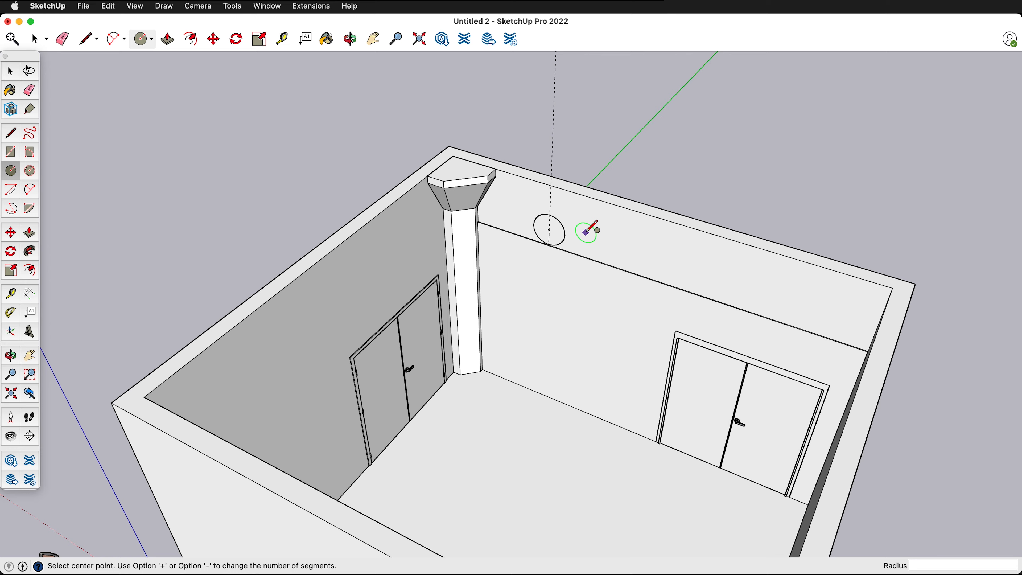
middle_drag(590, 230, 364, 253)
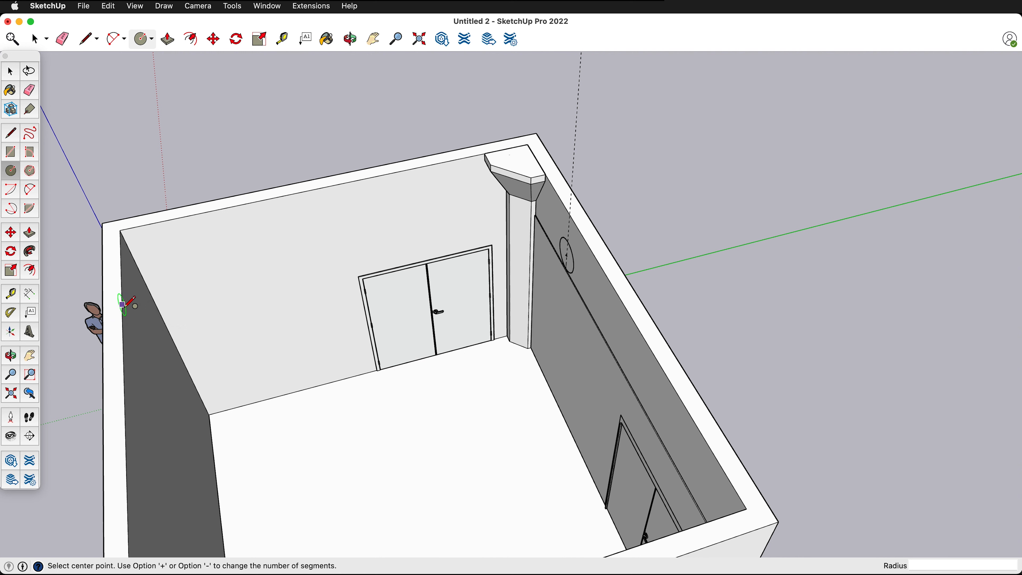
key(t)
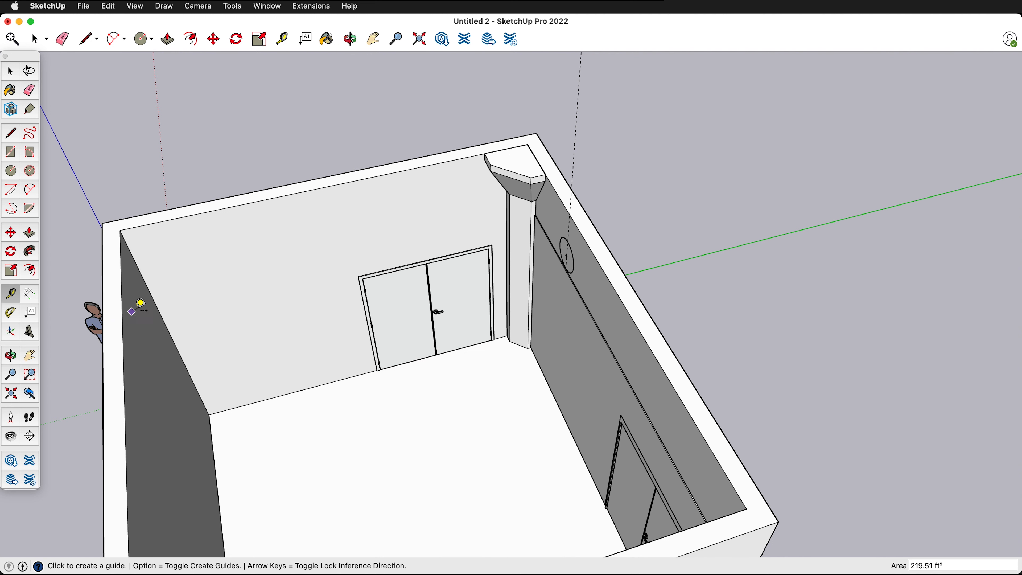
click(125, 347)
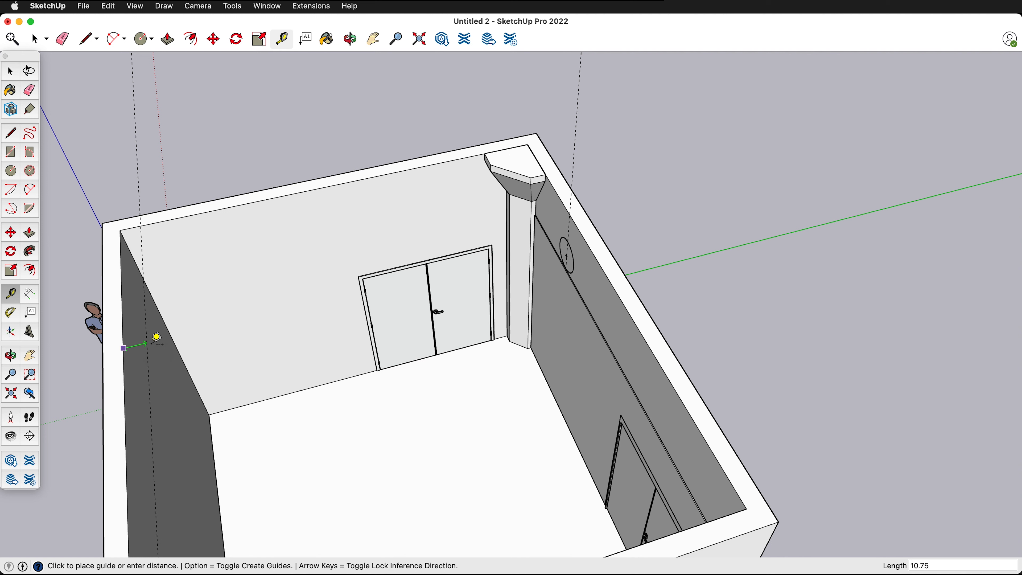
click(156, 337)
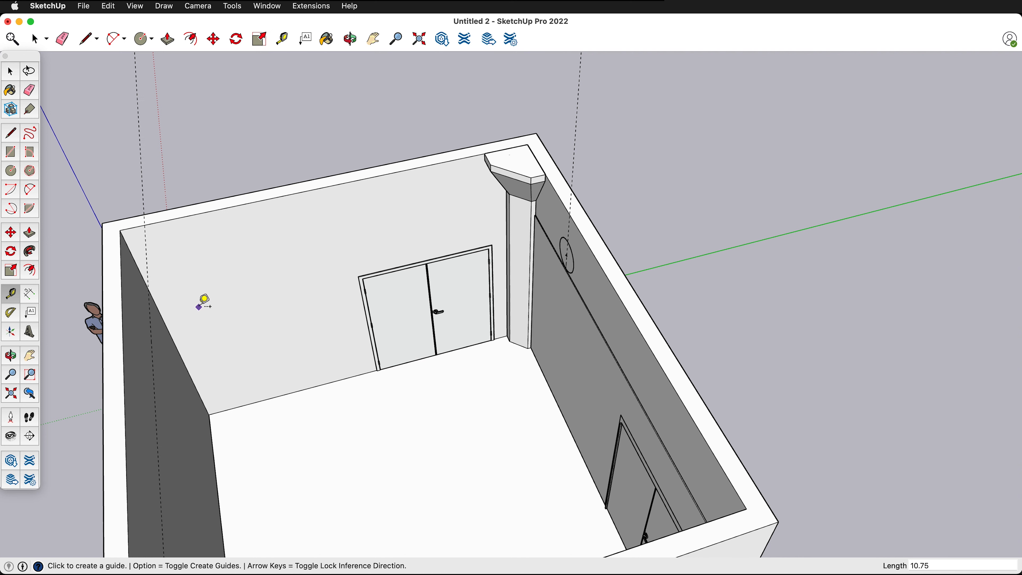
click(158, 327)
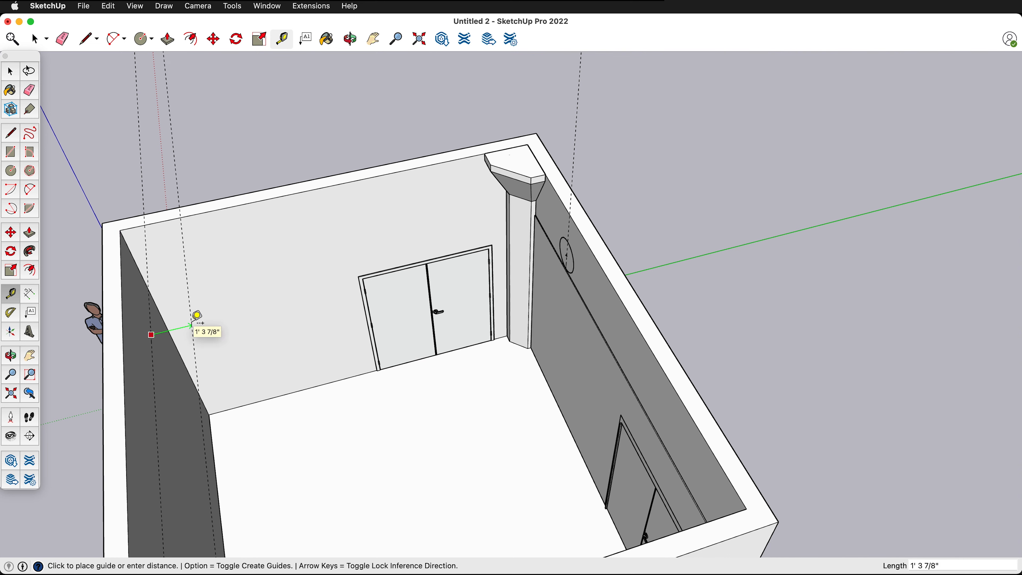
key(Return)
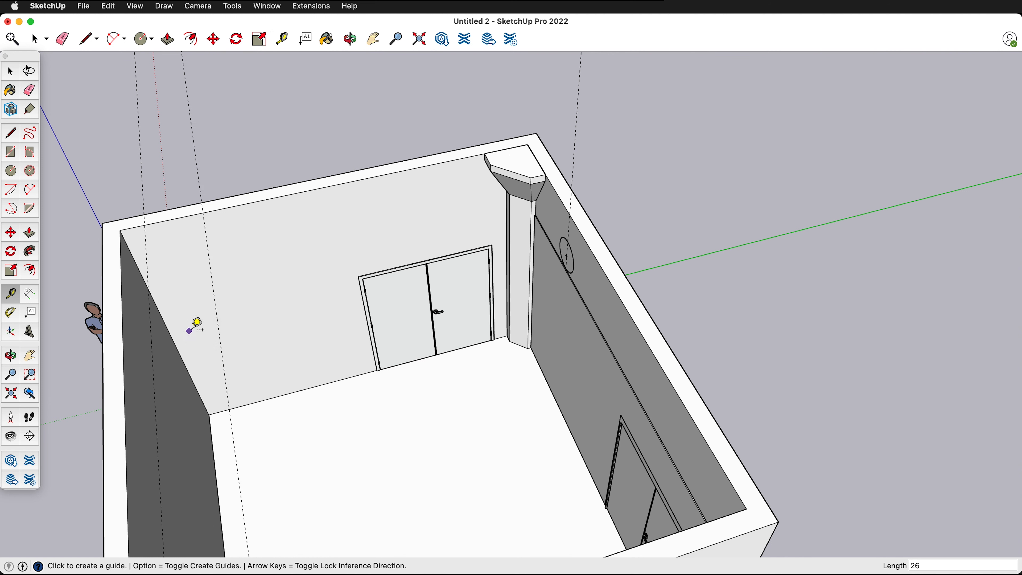
- Push/Pull the circle across the room to the second guide to form a cylindrical duct
key(p)
click(569, 258)
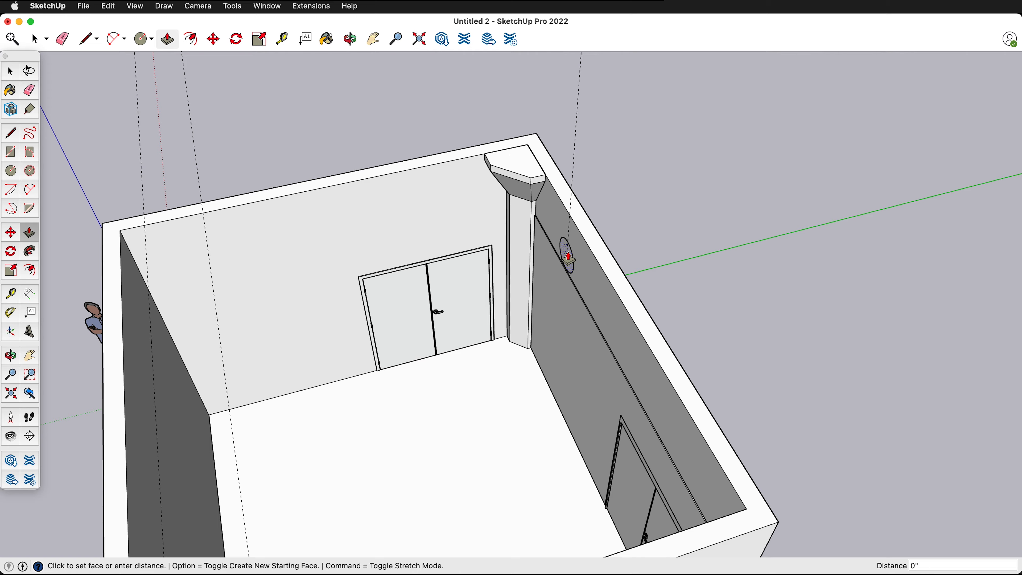
click(218, 364)
middle_drag(216, 365, 296, 315)
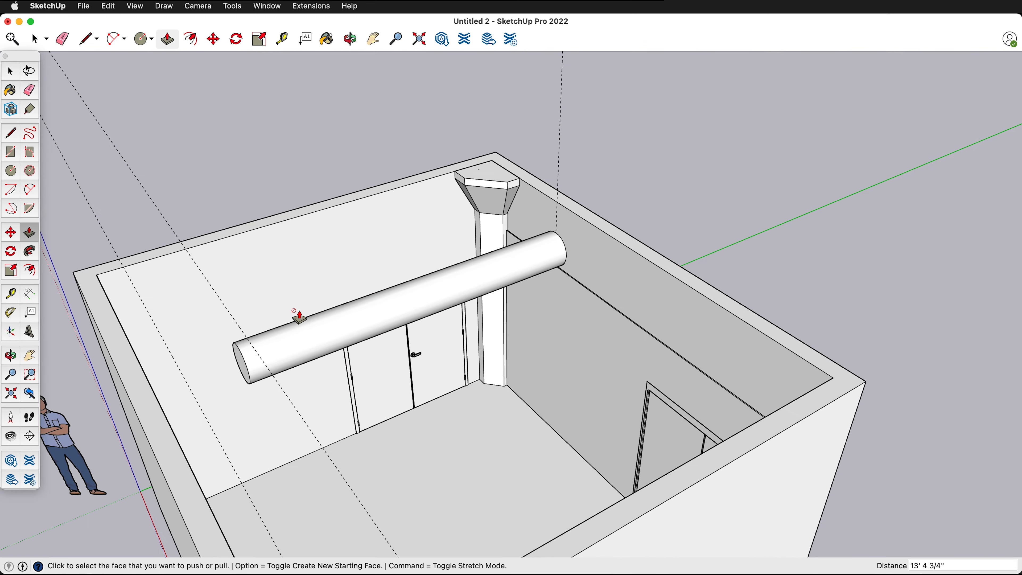
- Extrude the duct's free end face a further 2' 2" as a separate section
scroll(230, 388, up, 5)
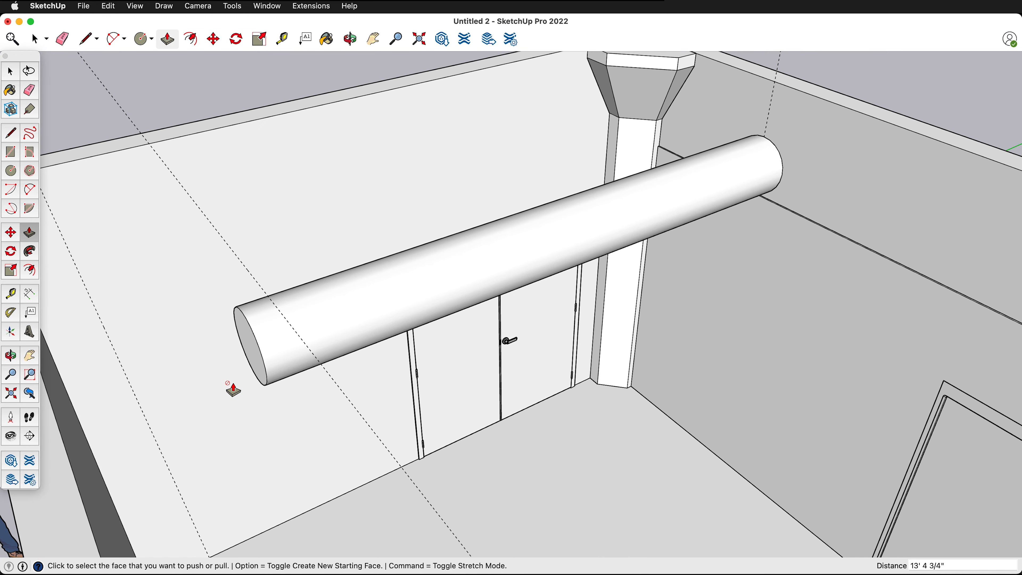
click(261, 362)
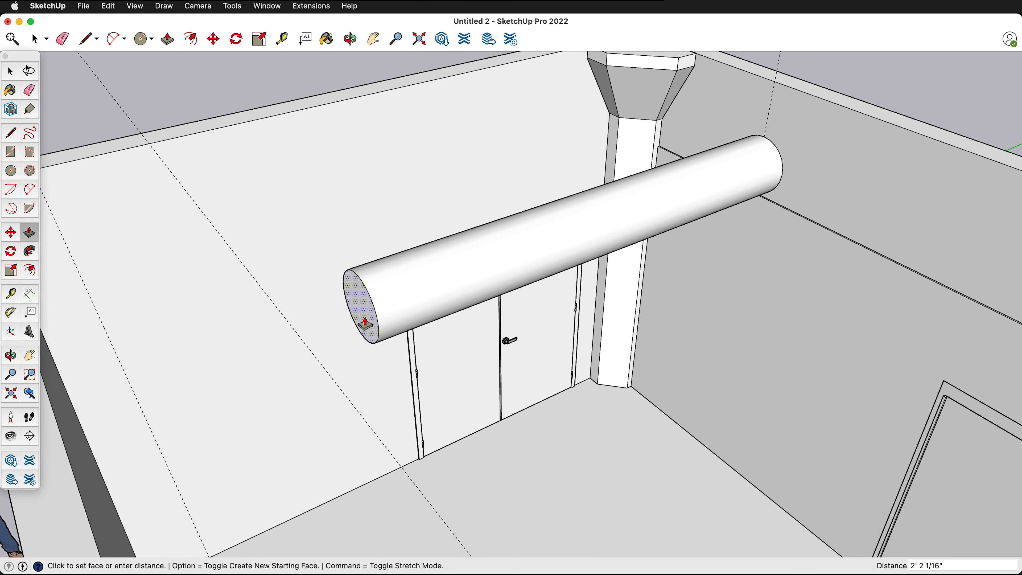
click(279, 320)
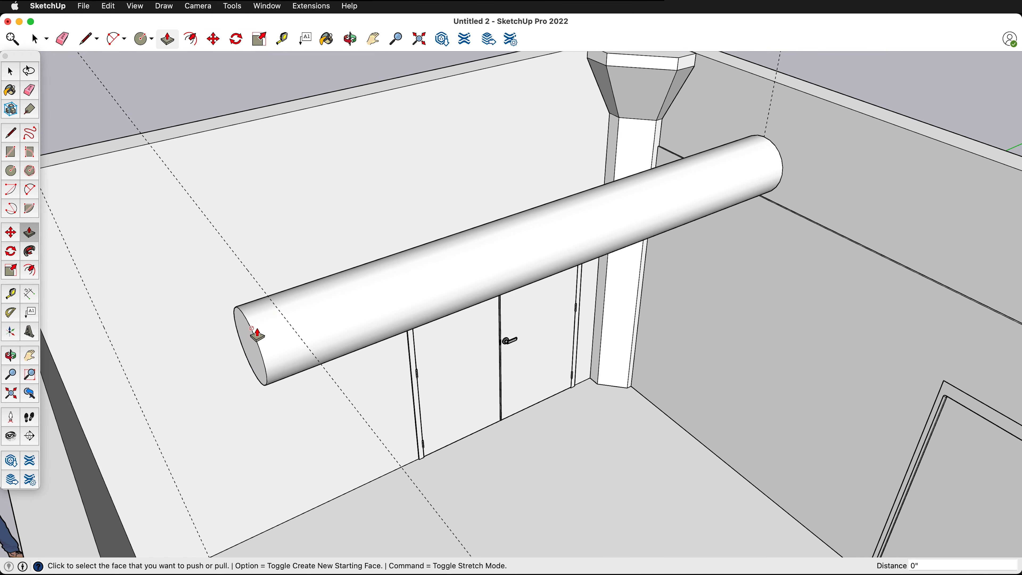
click(245, 337)
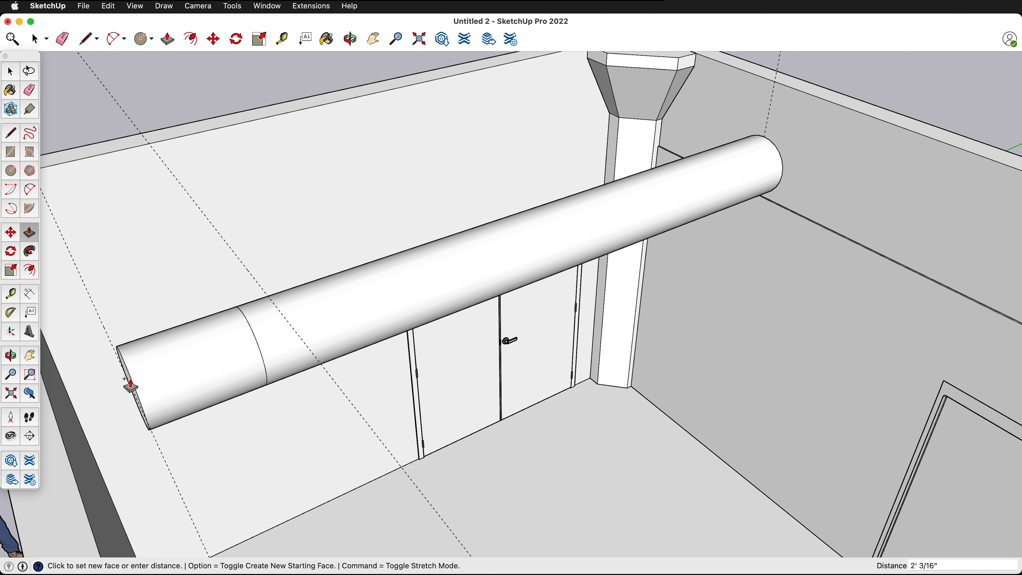
click(128, 388)
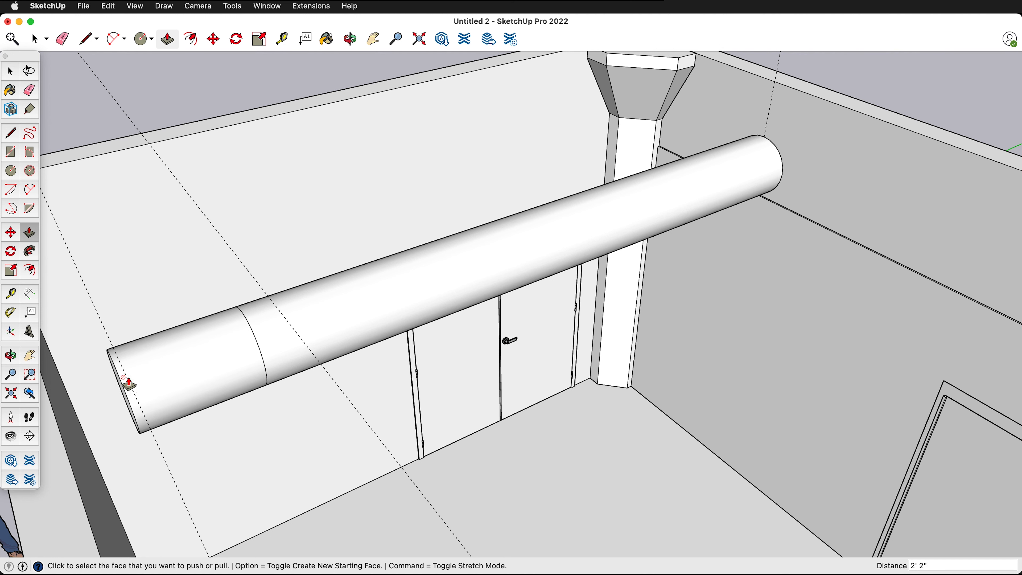
- Select the whole duct and make it a group
key(space)
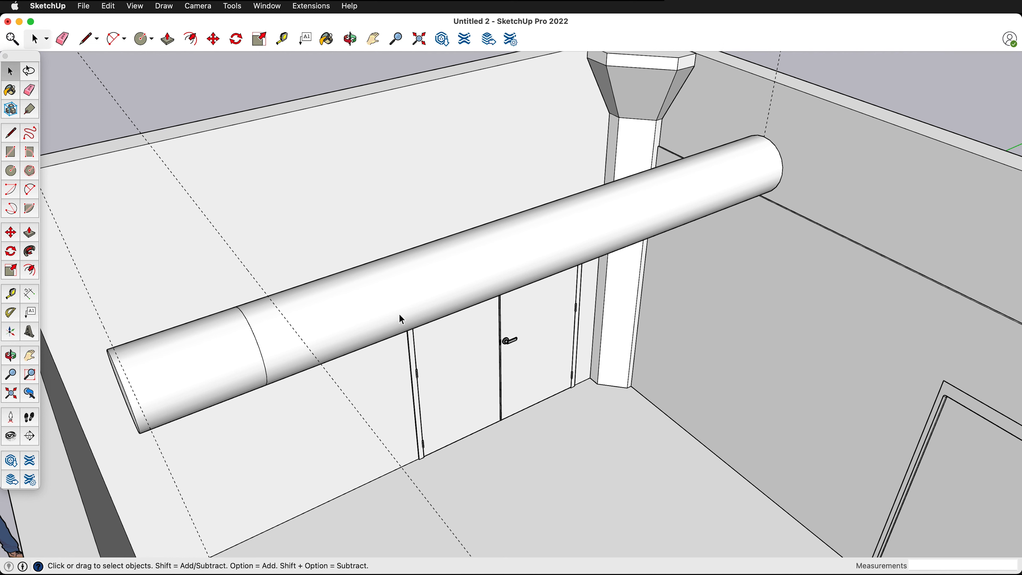
triple_click(426, 293)
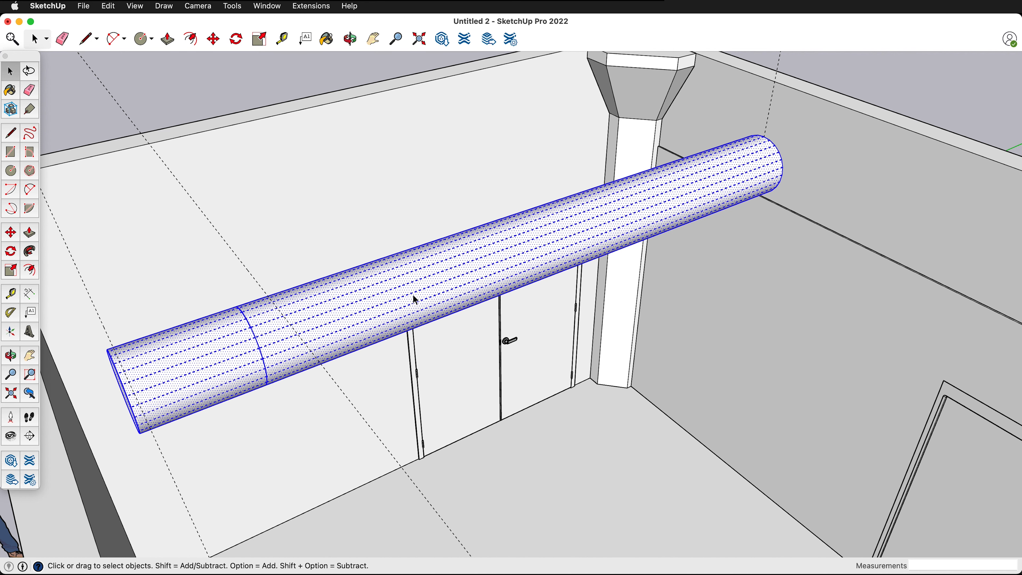
key(super+g)
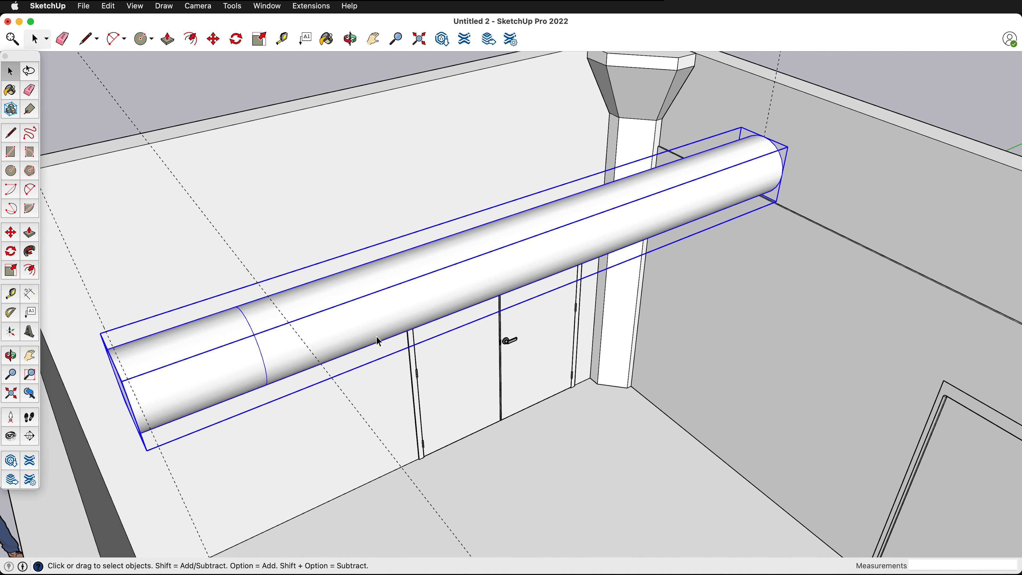
- Open the duct group for editing and scale the short section's end face uniformly about its center by 1.50
double_click(429, 282)
middle_drag(394, 244, 470, 259)
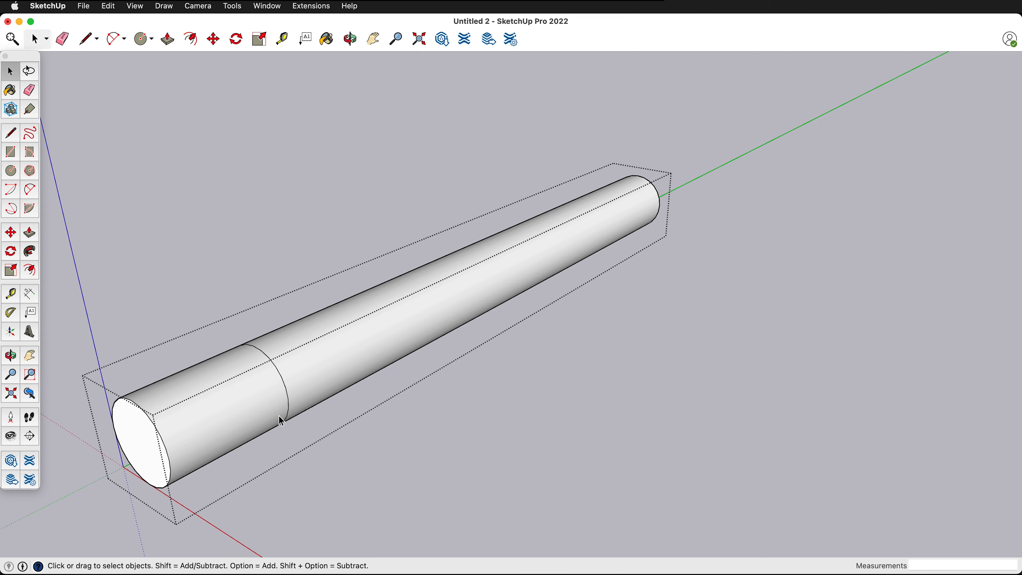
middle_drag(463, 278, 456, 315)
scroll(442, 322, down, 5)
scroll(343, 379, up, 3)
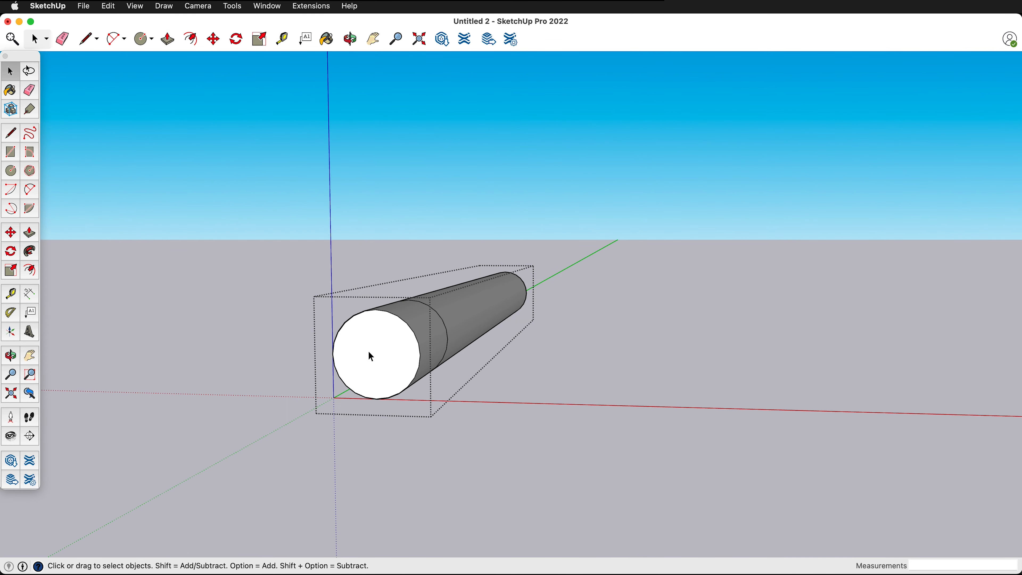
click(372, 363)
key(s)
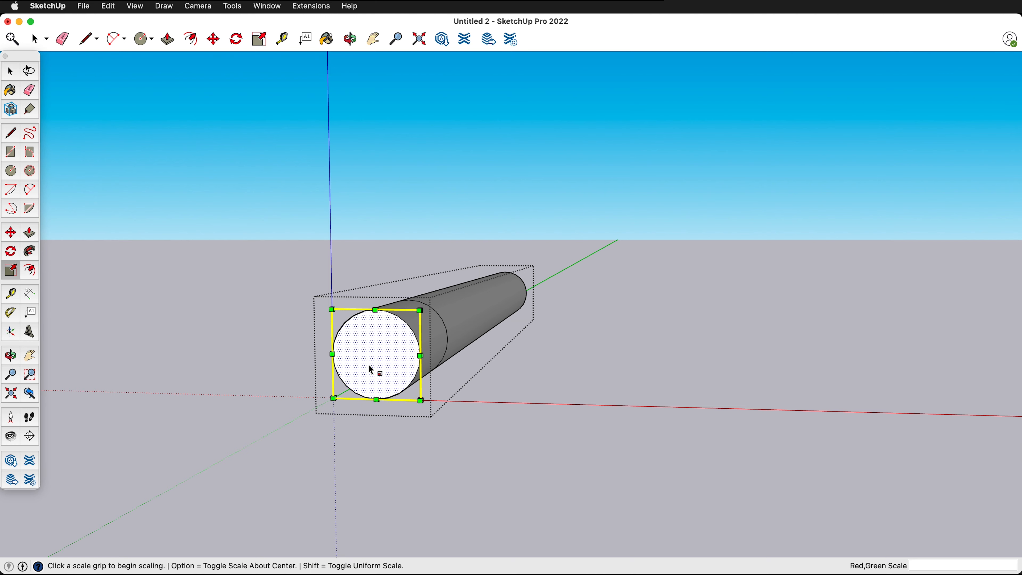
click(419, 310)
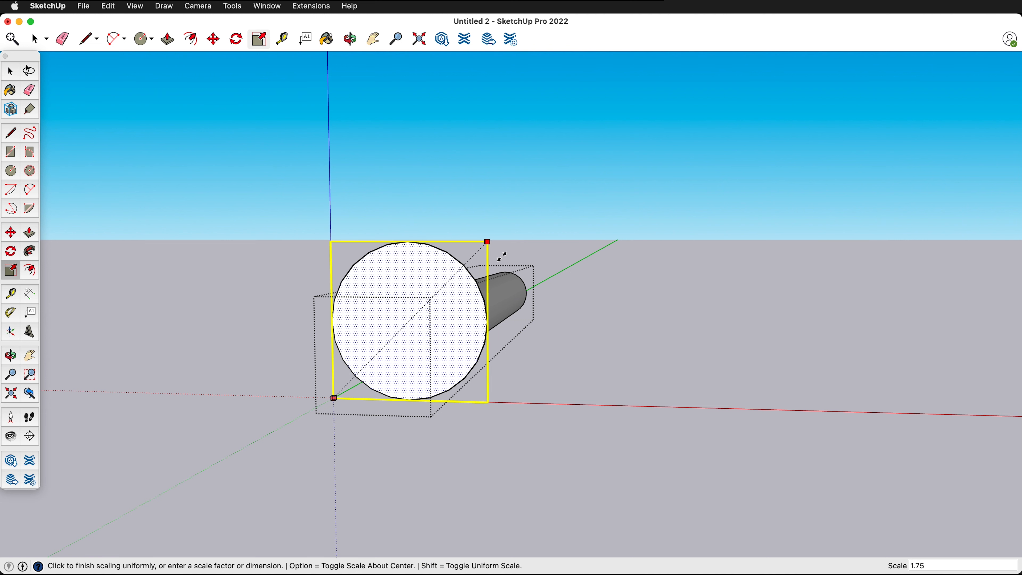
key(alt)
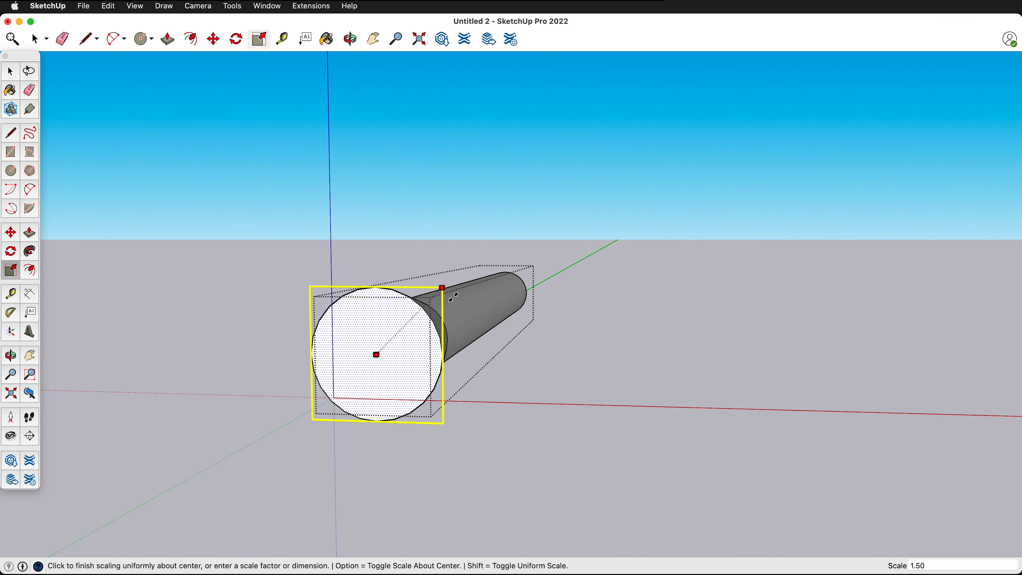
click(453, 297)
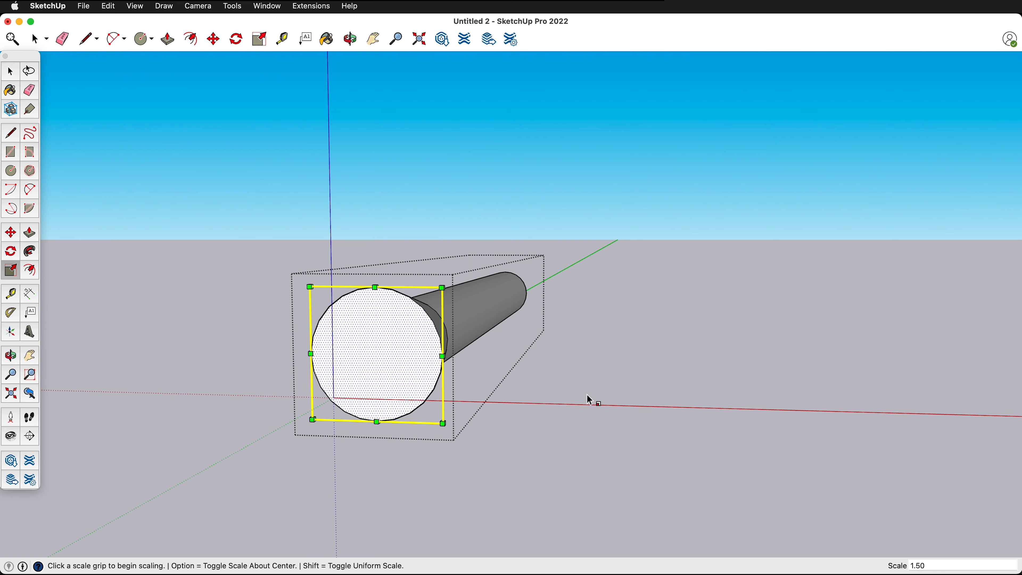
- Move the enlarged end face straight down 4 1/2", aligning its top with the top of the main duct
middle_drag(592, 392, 417, 358)
key(m)
scroll(419, 355, down, 2)
scroll(166, 363, up, 5)
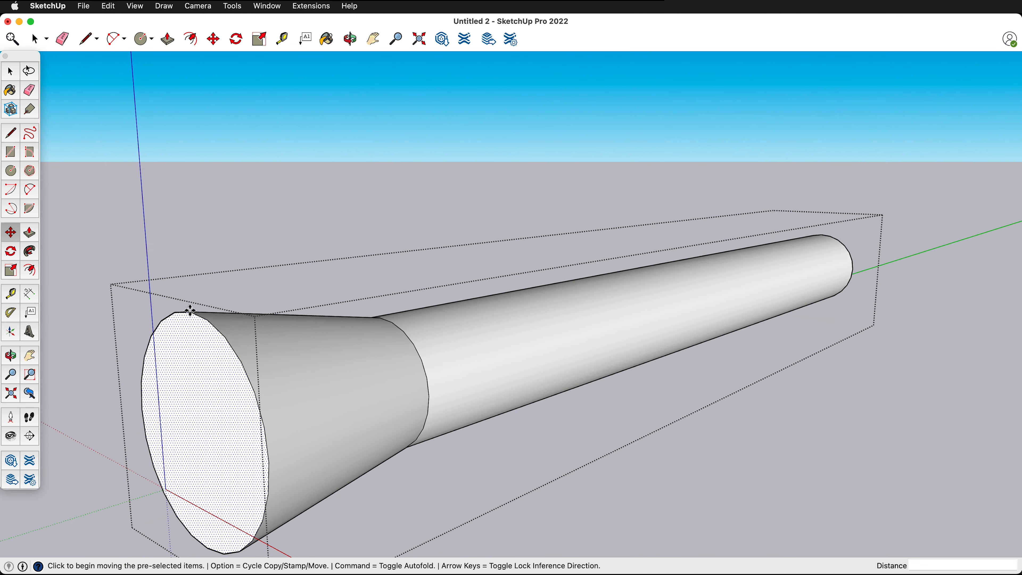
click(190, 310)
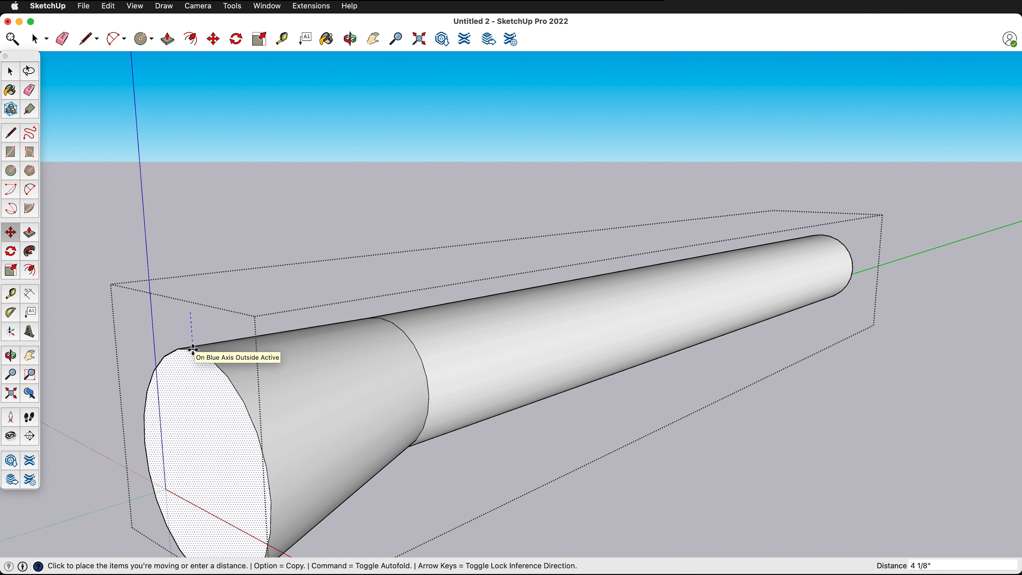
click(382, 318)
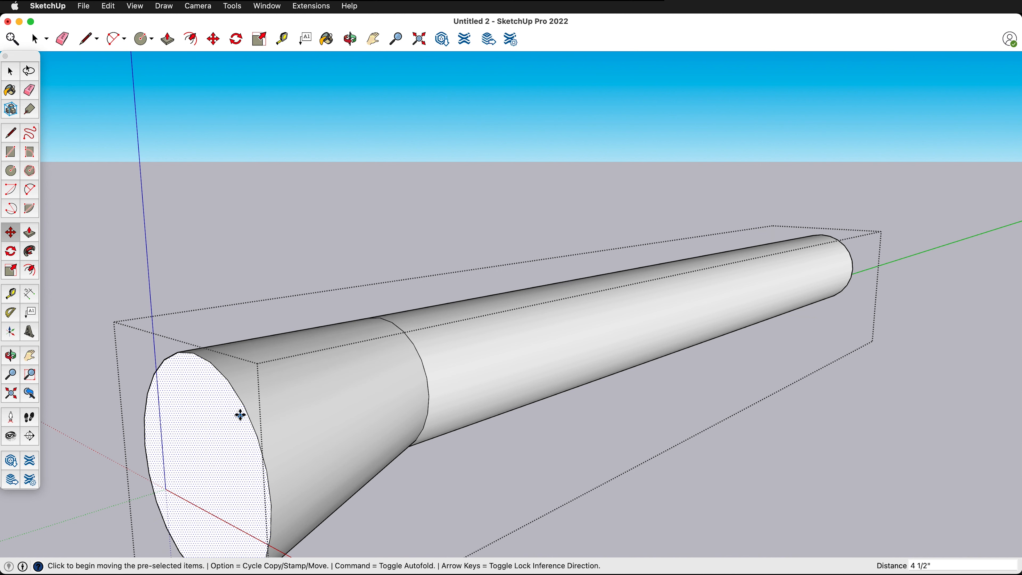
- Move the enlarged end face down a further 2.25" along the blue axis
click(196, 356)
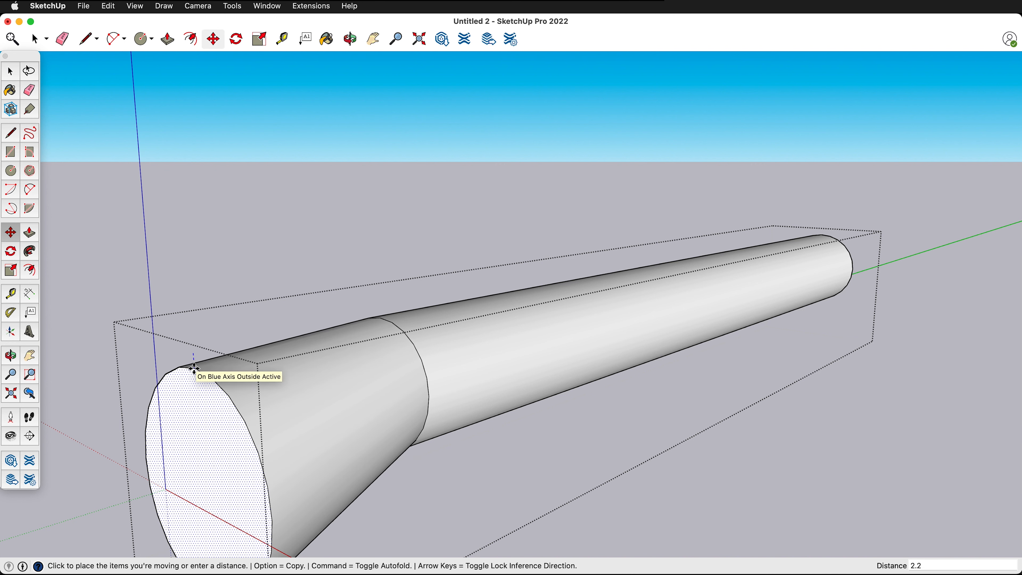
key(Return)
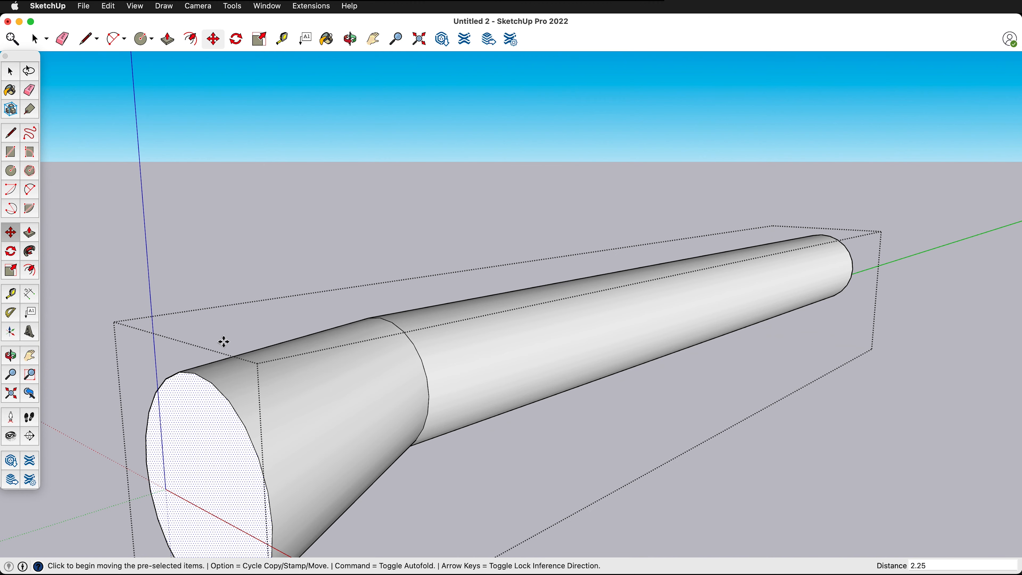
scroll(416, 231, down, 3)
middle_drag(418, 288, 250, 264)
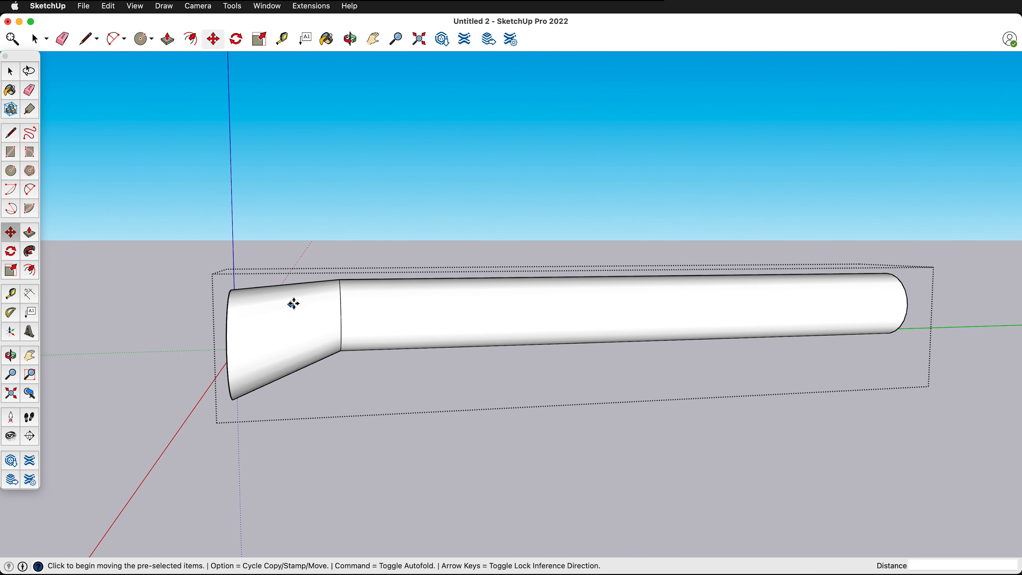
middle_drag(294, 304, 429, 297)
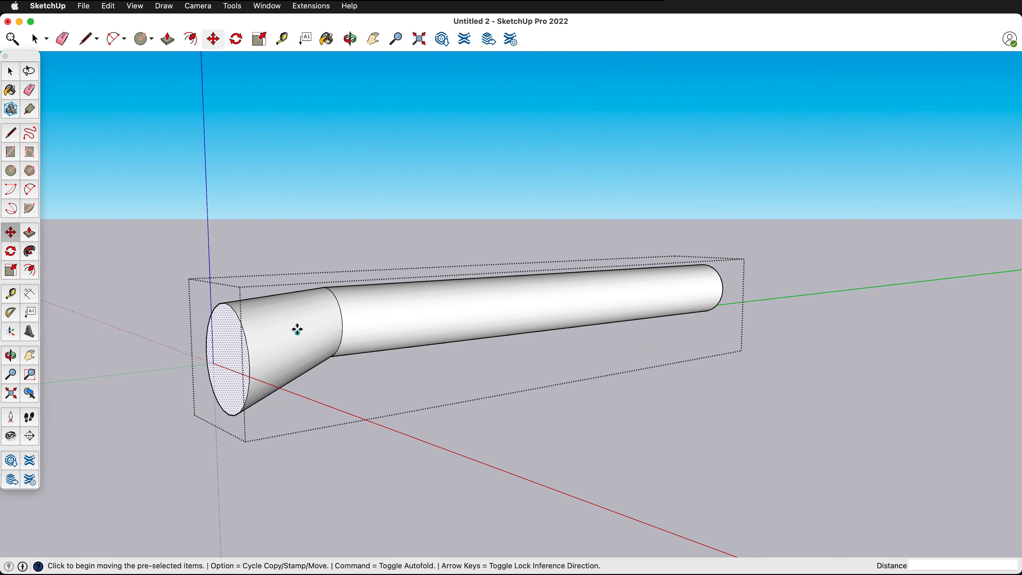
- Push/Pull the enlarged end face 10 3/4" to meet the wall, and close the duct group
key(p)
click(243, 359)
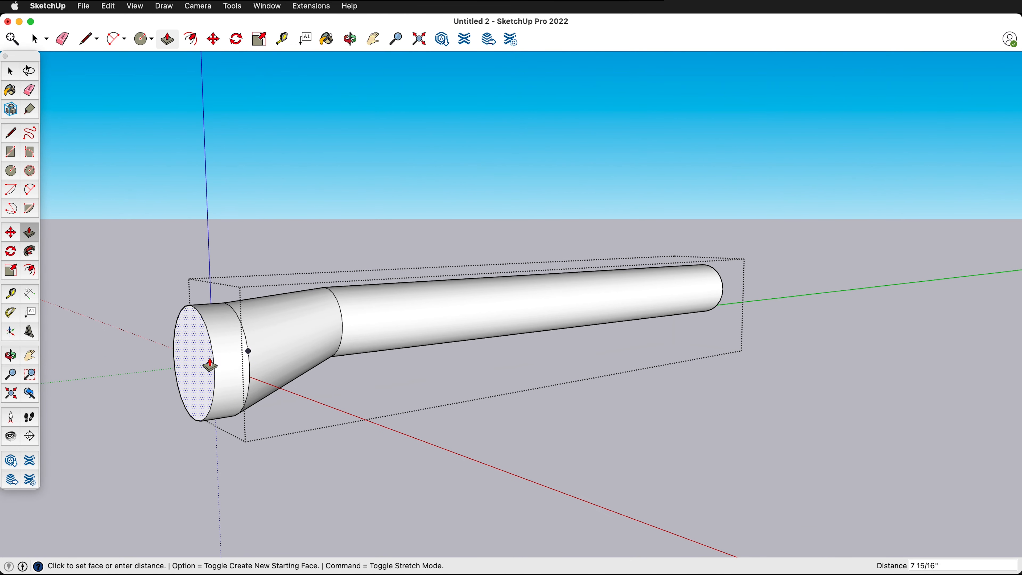
middle_drag(199, 360, 99, 390)
key(i)
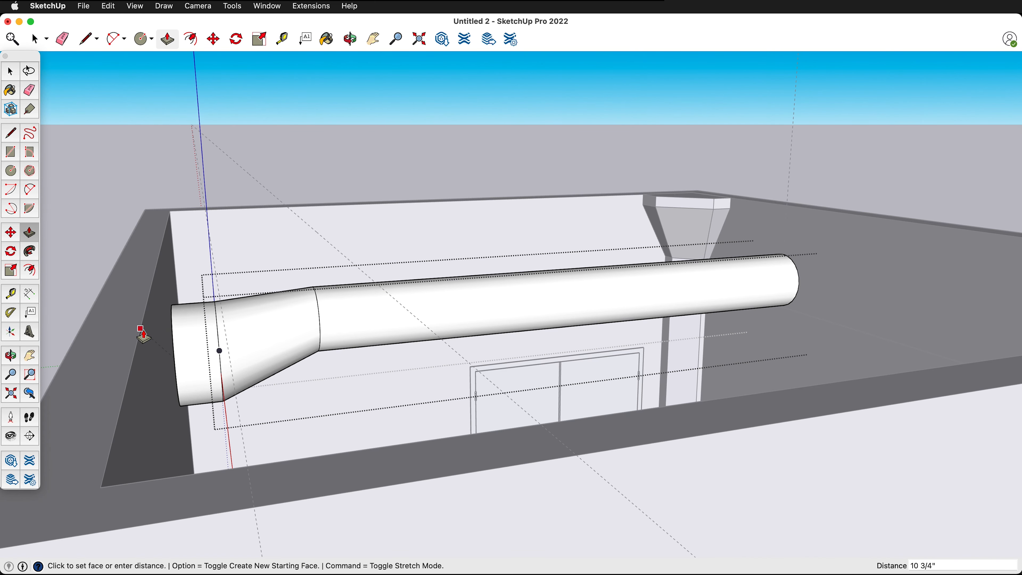
click(141, 333)
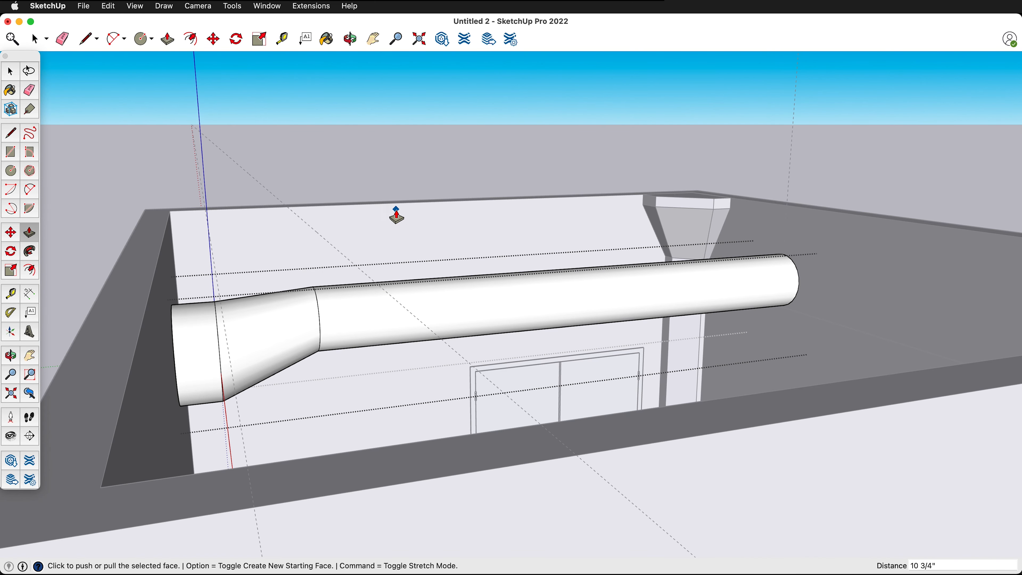
click(415, 176)
key(space)
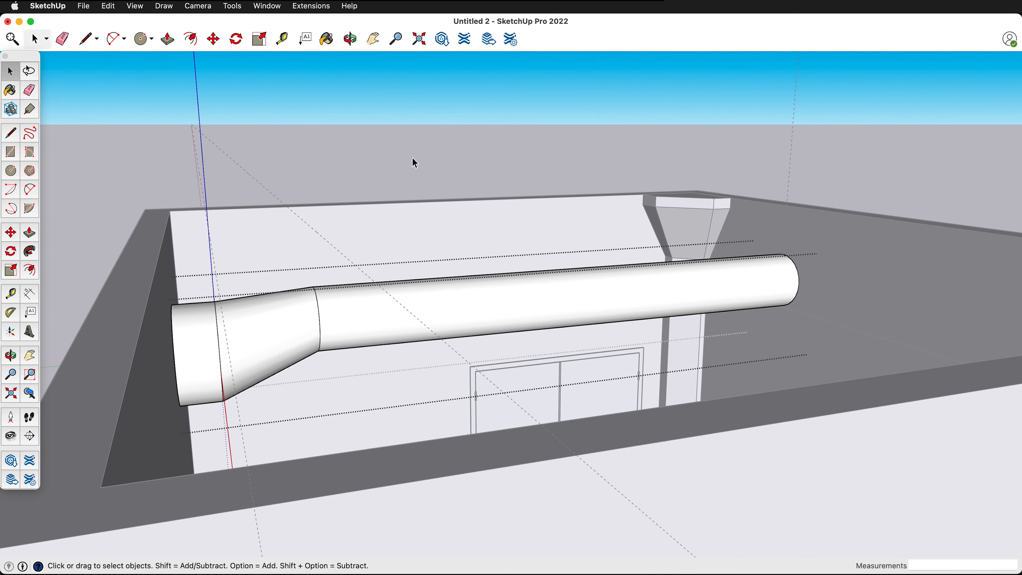
click(413, 158)
- Paint the whole duct group with the light grey metal material already in the model
middle_drag(575, 201, 284, 285)
click(284, 282)
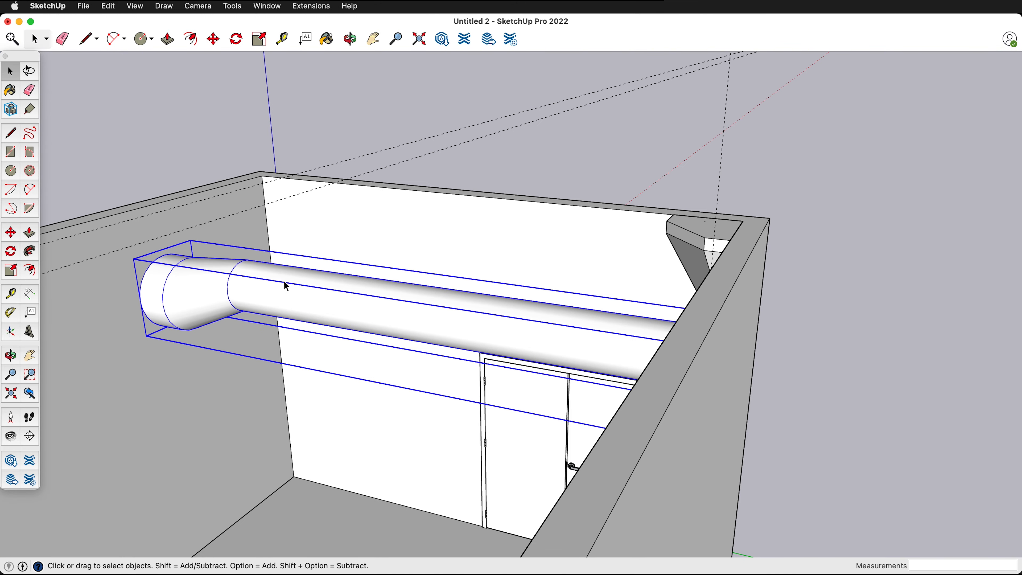
key(b)
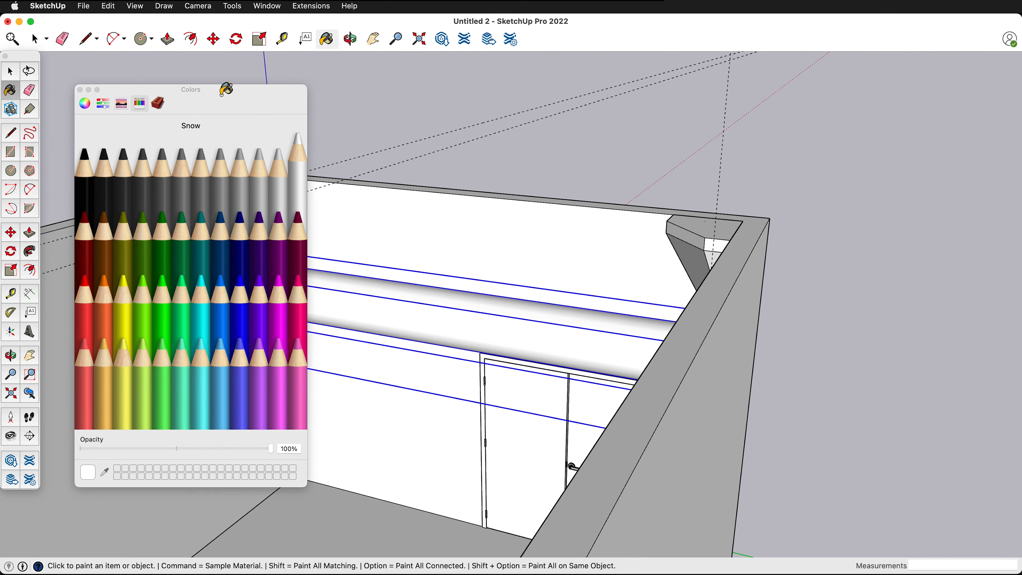
click(159, 103)
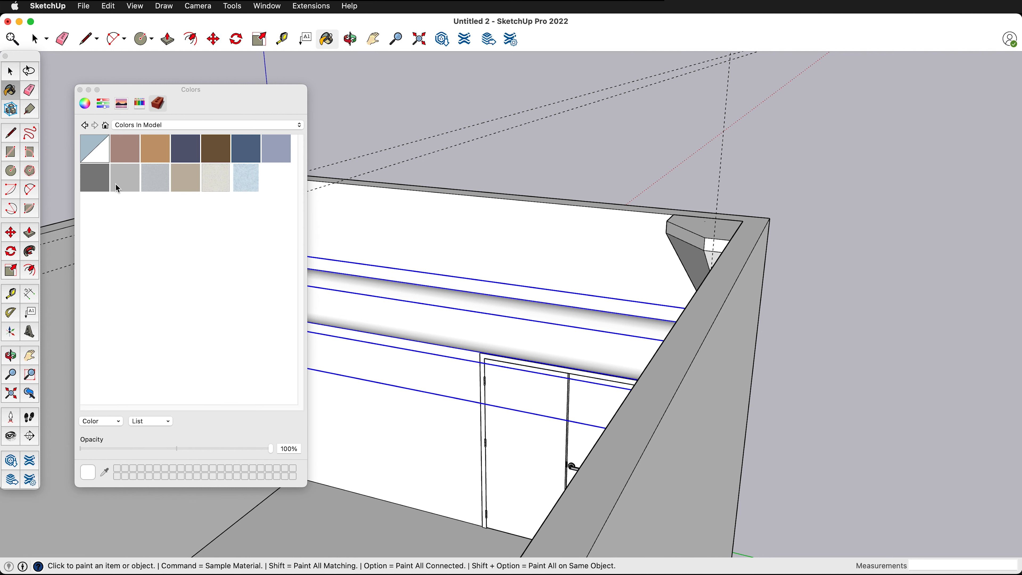
click(153, 185)
click(445, 325)
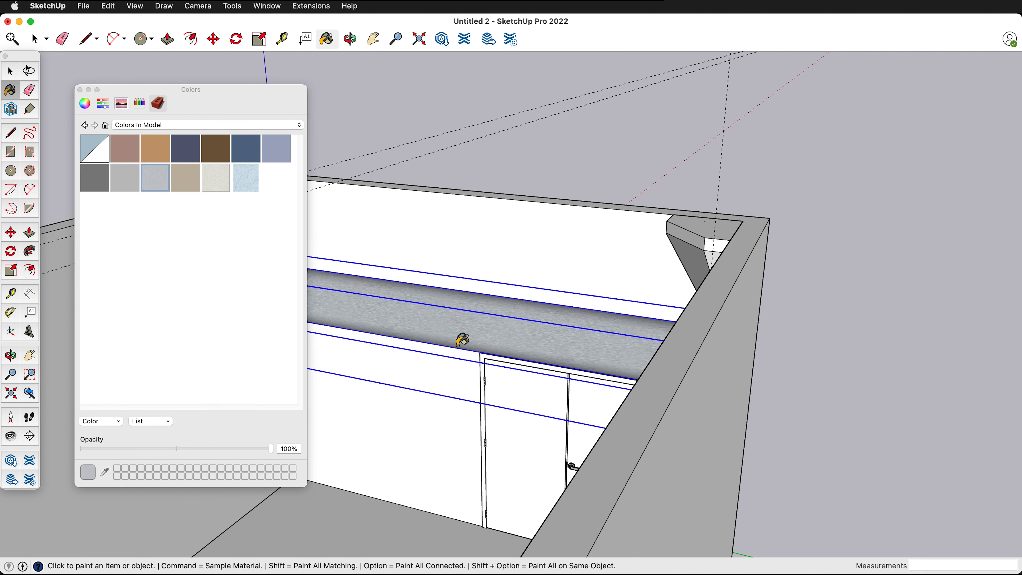
click(80, 89)
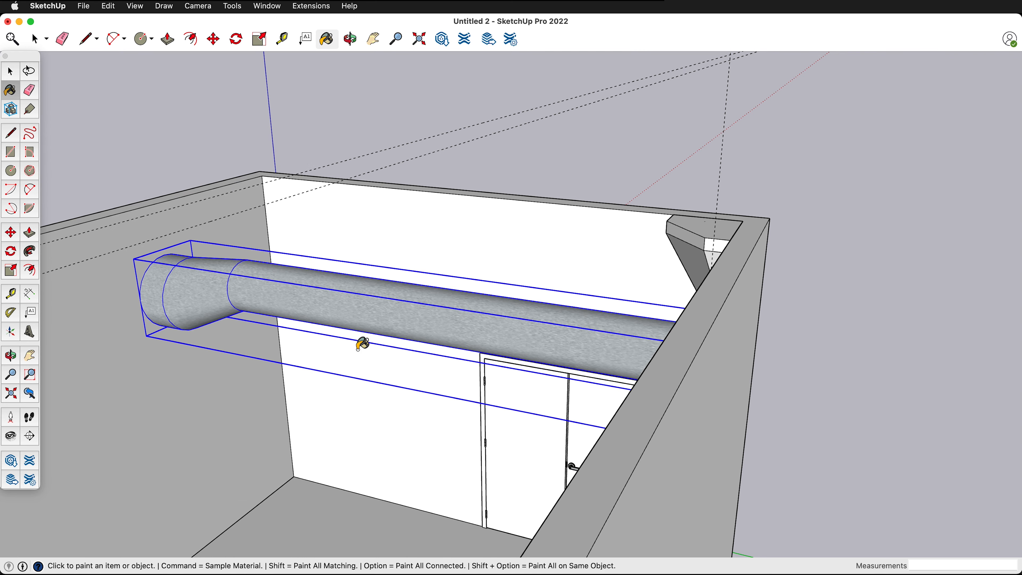
key(space)
click(361, 158)
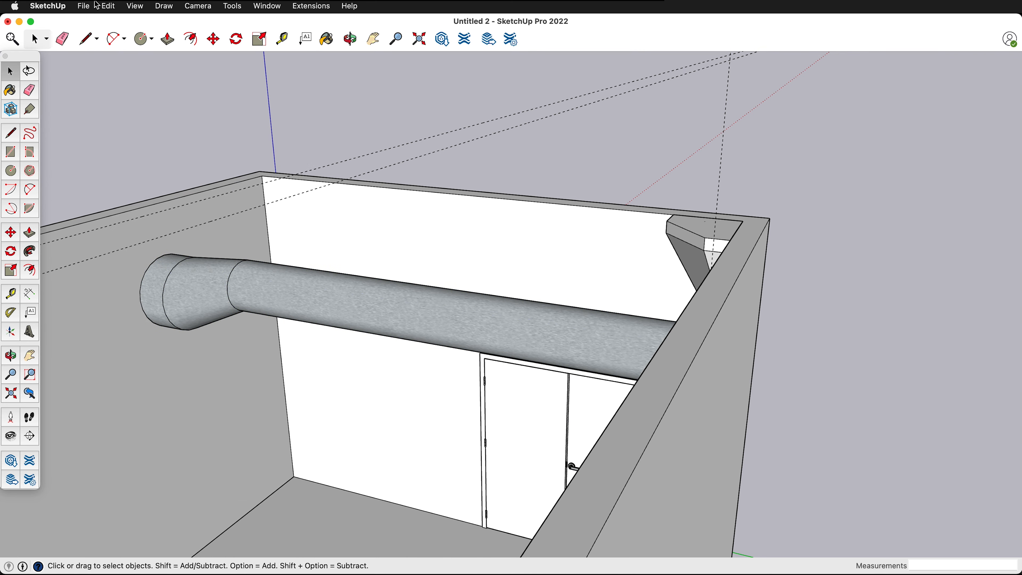
- Delete all the guides in the model
click(107, 6)
click(128, 118)
- Examine the painted duct and the whole room from several sides and from above
middle_drag(299, 261, 474, 355)
scroll(431, 263, down, 10)
middle_drag(451, 295, 798, 416)
middle_drag(645, 421, 282, 279)
middle_drag(354, 290, 469, 351)
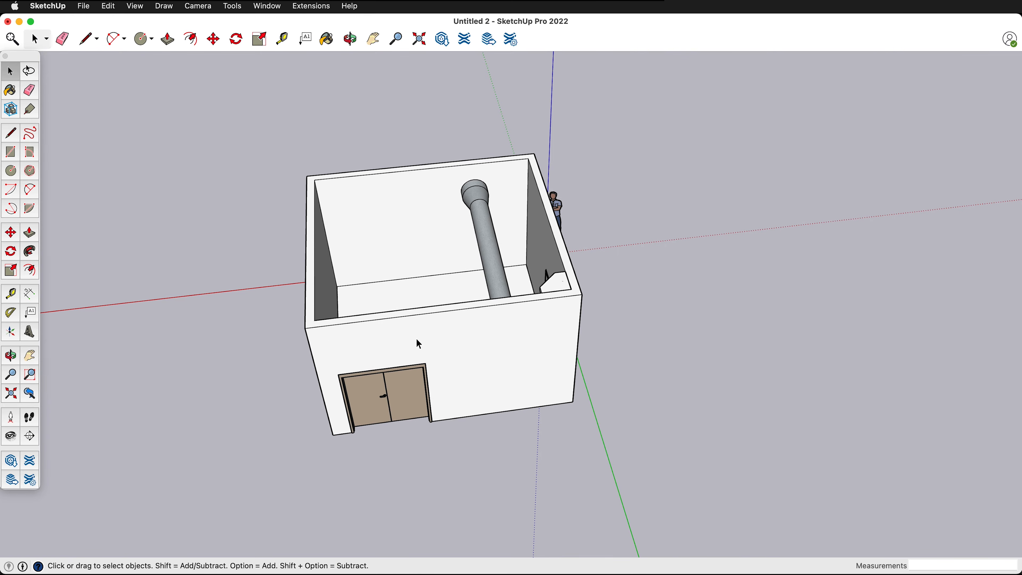
middle_drag(539, 313, 551, 175)
scroll(550, 171, up, 6)
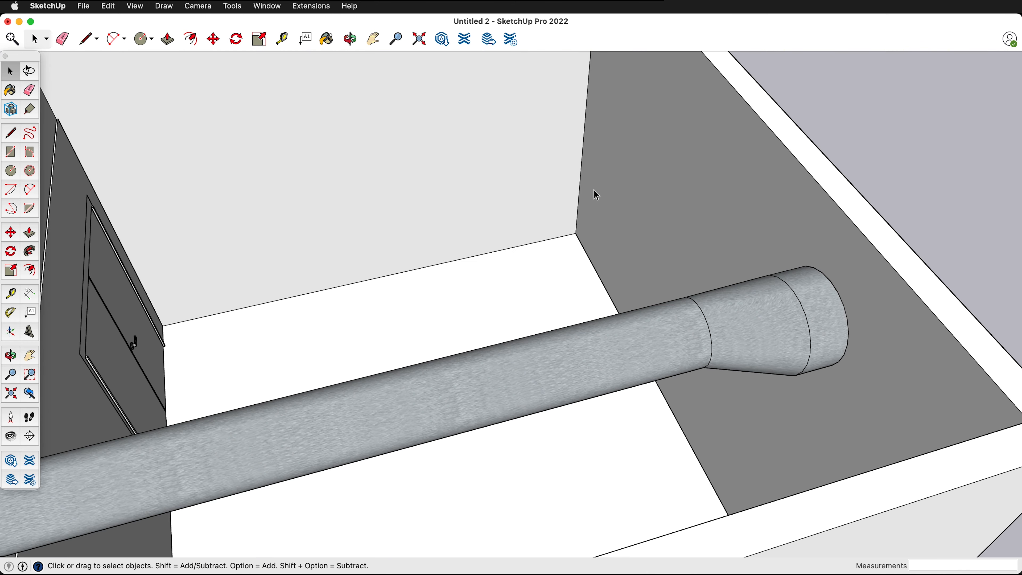
middle_drag(566, 168, 198, 177)
middle_drag(462, 158, 318, 123)
scroll(476, 274, down, 3)
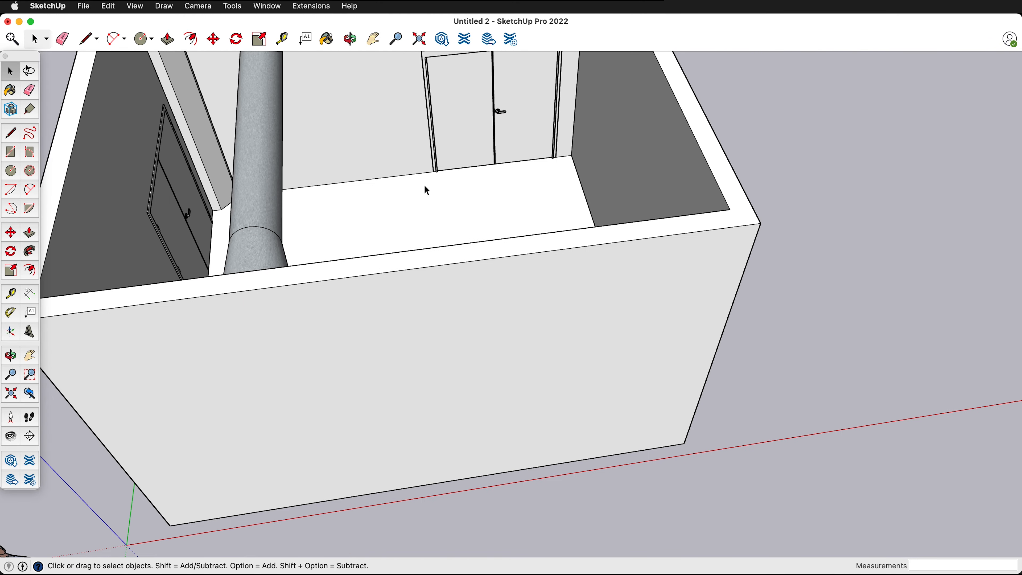
scroll(552, 419, down, 5)
middle_drag(547, 376, 445, 171)
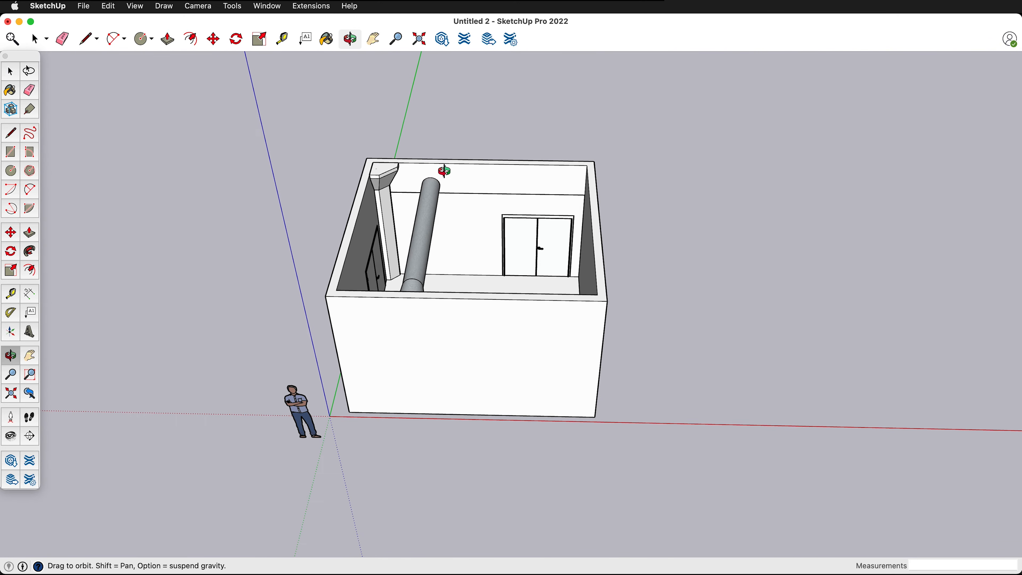
- Place a vertical guide on the wall, 17 inches from the inner frame edge of the double door, toward the corner column
scroll(478, 224, up, 5)
scroll(476, 220, up, 5)
middle_drag(502, 260, 620, 225)
scroll(620, 224, up, 3)
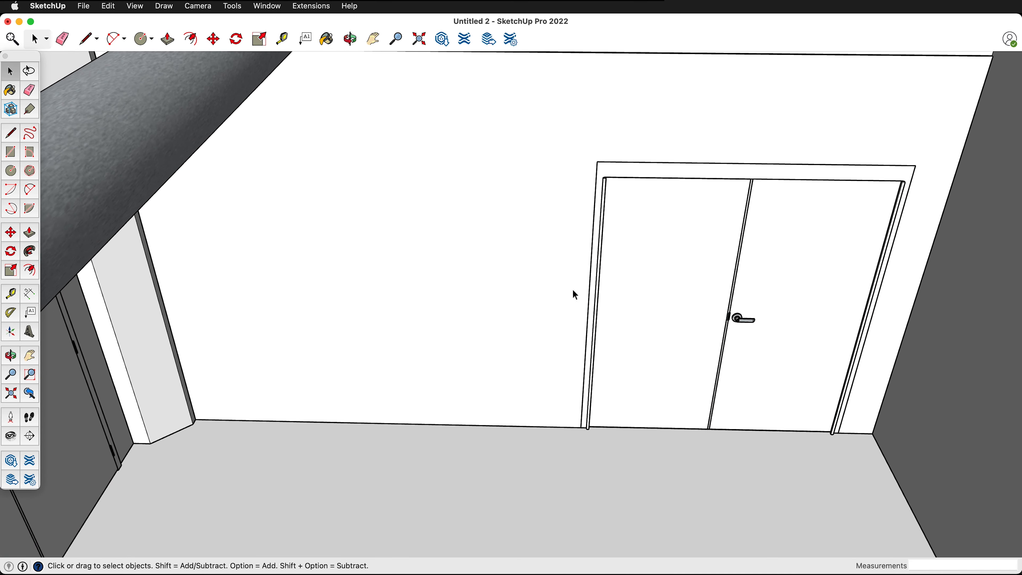
scroll(582, 310, down, 3)
scroll(558, 330, up, 8)
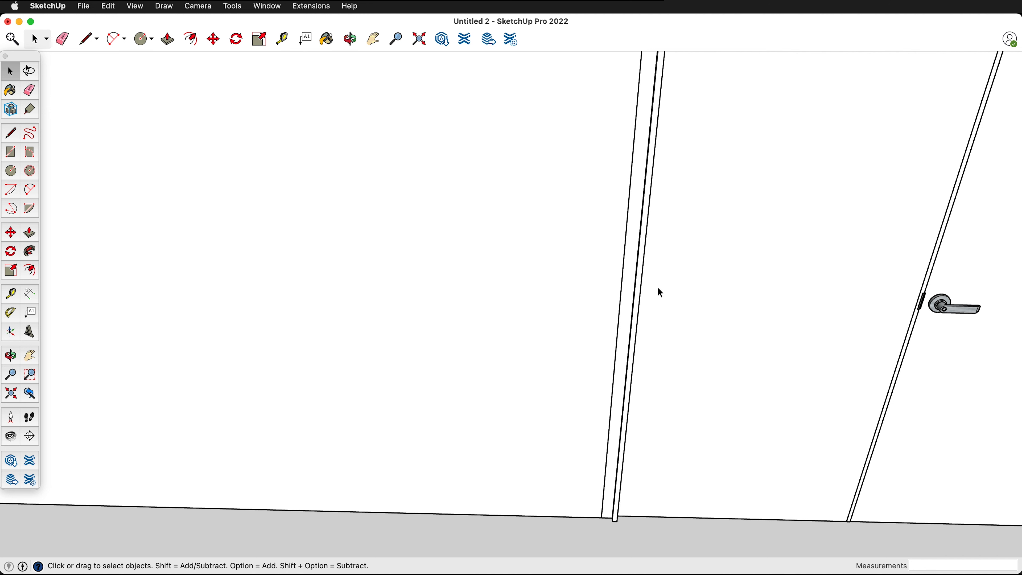
scroll(631, 302, up, 2)
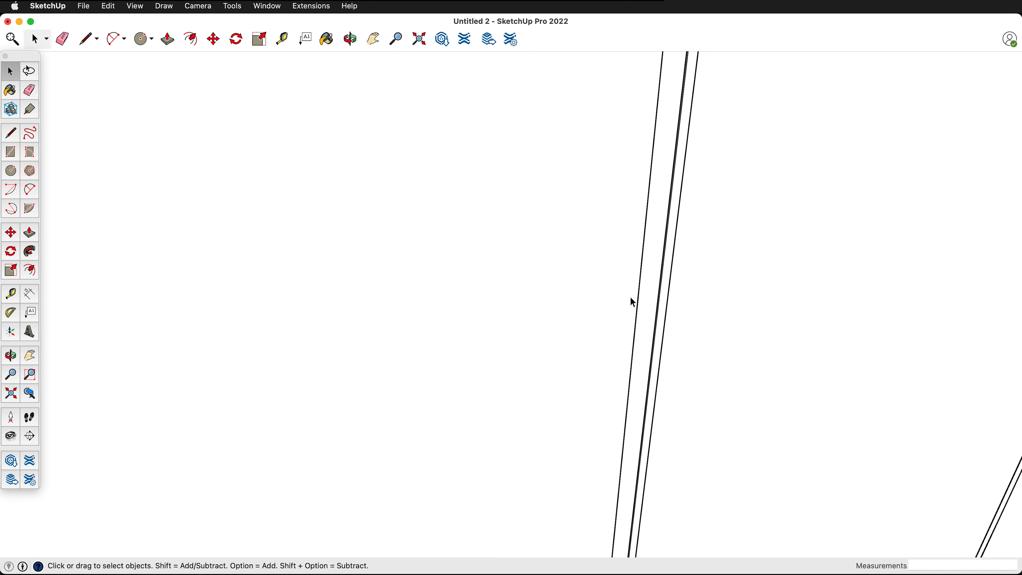
click(660, 301)
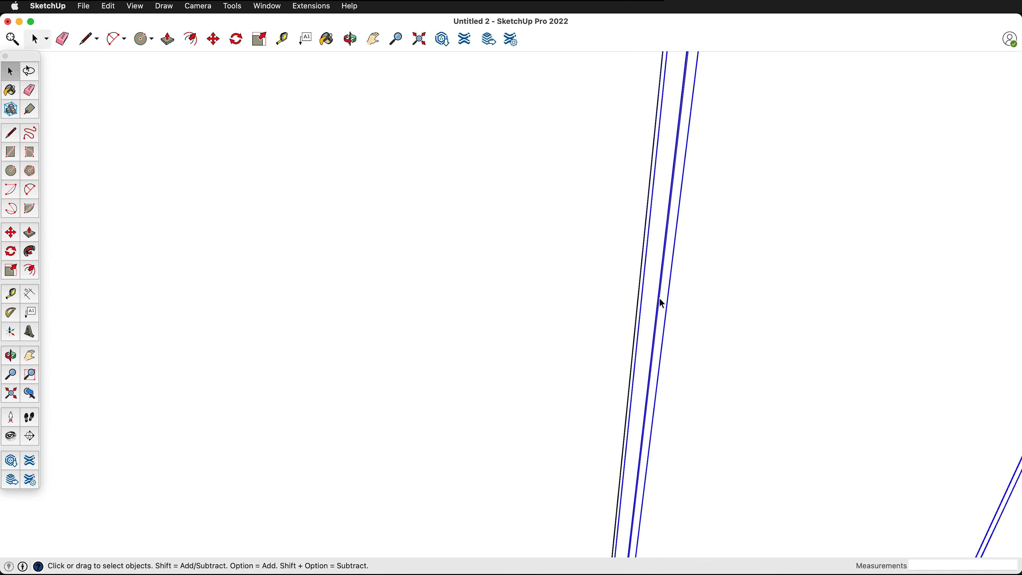
key(t)
middle_drag(660, 290, 702, 270)
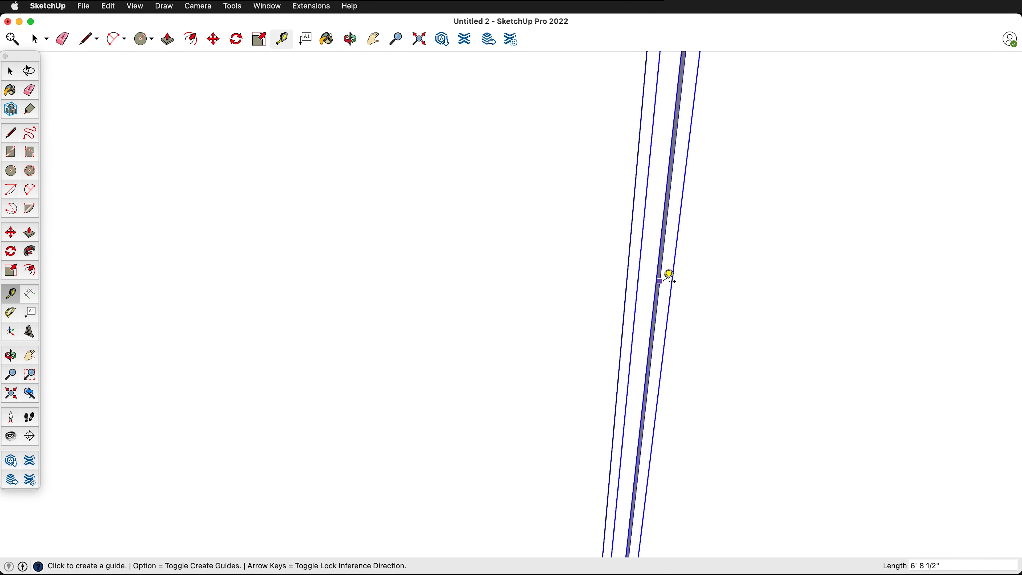
scroll(663, 266, up, 2)
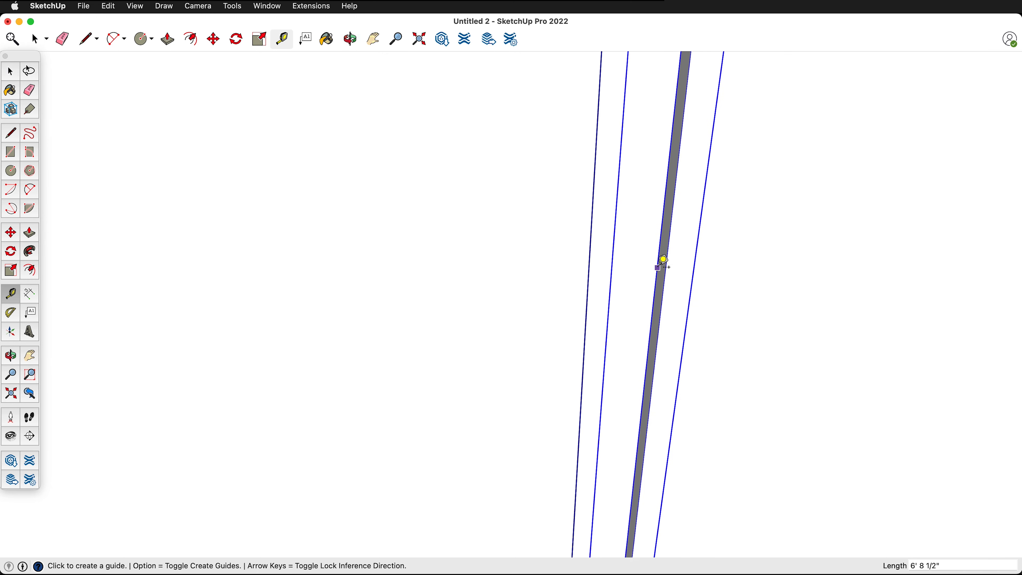
click(663, 264)
scroll(663, 264, down, 2)
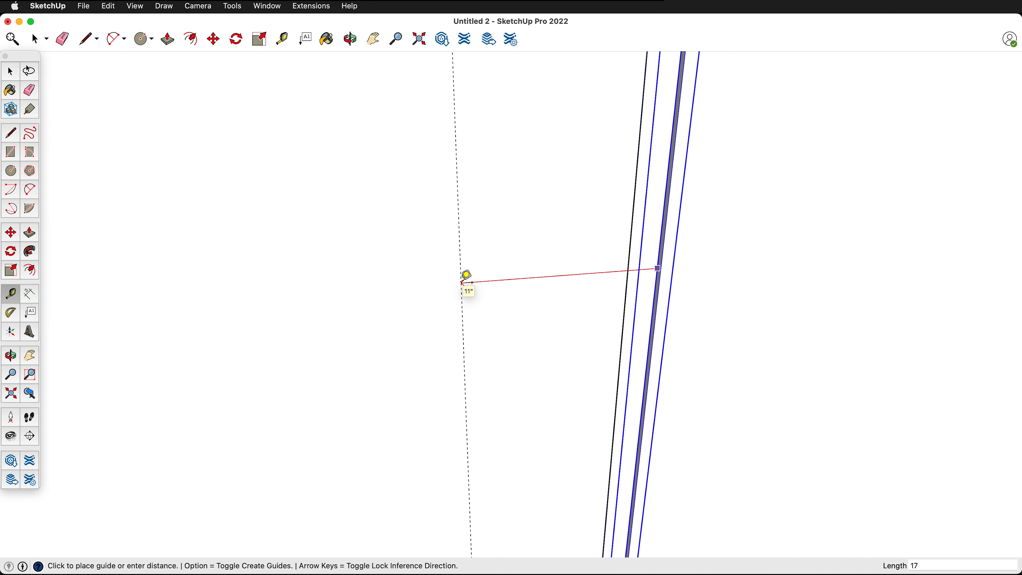
key(Return)
scroll(490, 185, down, 4)
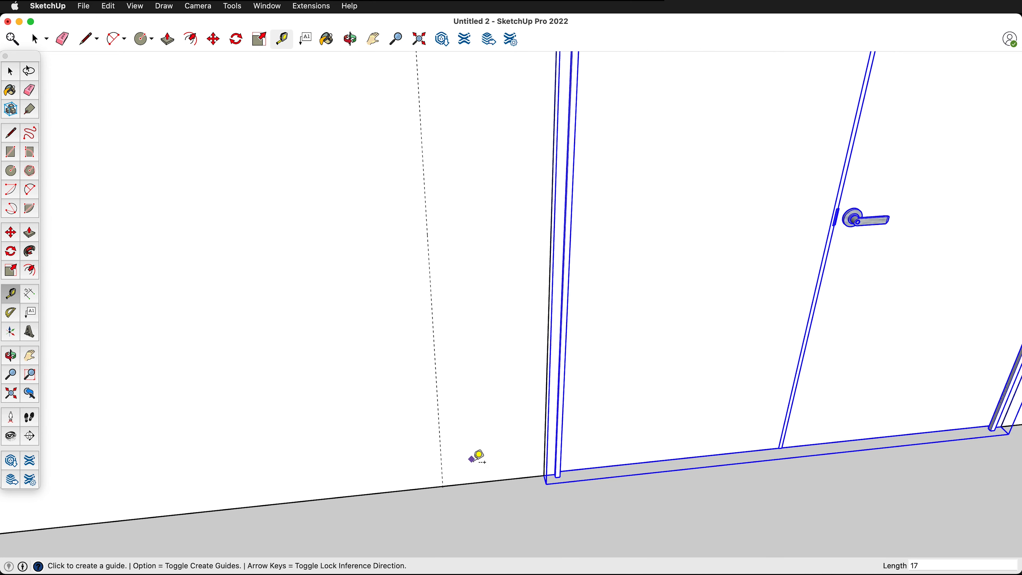
- Mark a point up the vertical wall guide and draw a 4 by 4 inch square from it toward the door
click(443, 487)
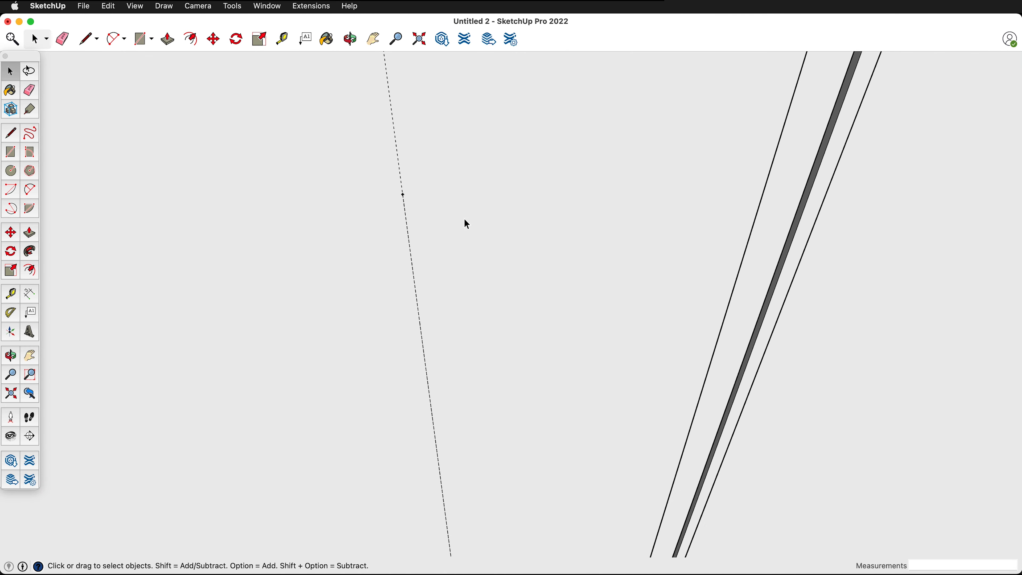
key(r)
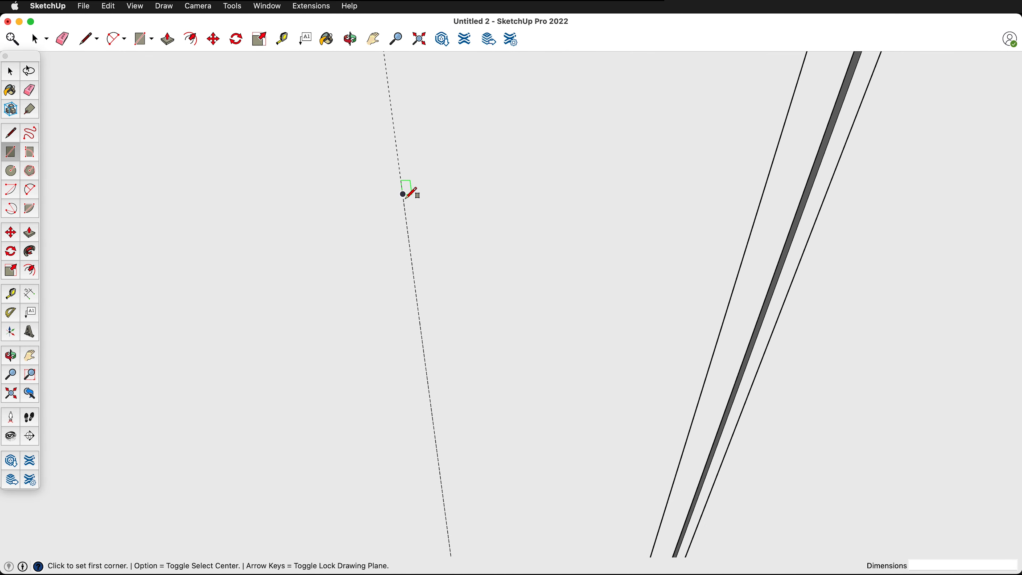
click(403, 194)
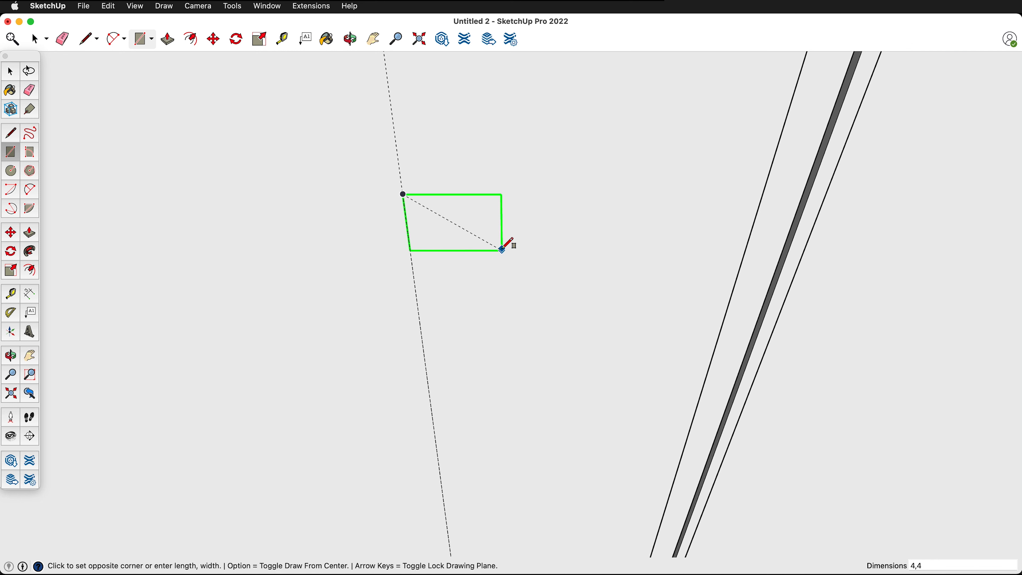
key(Return)
- Extrude the square 2 inches out from the wall to form a box
key(p)
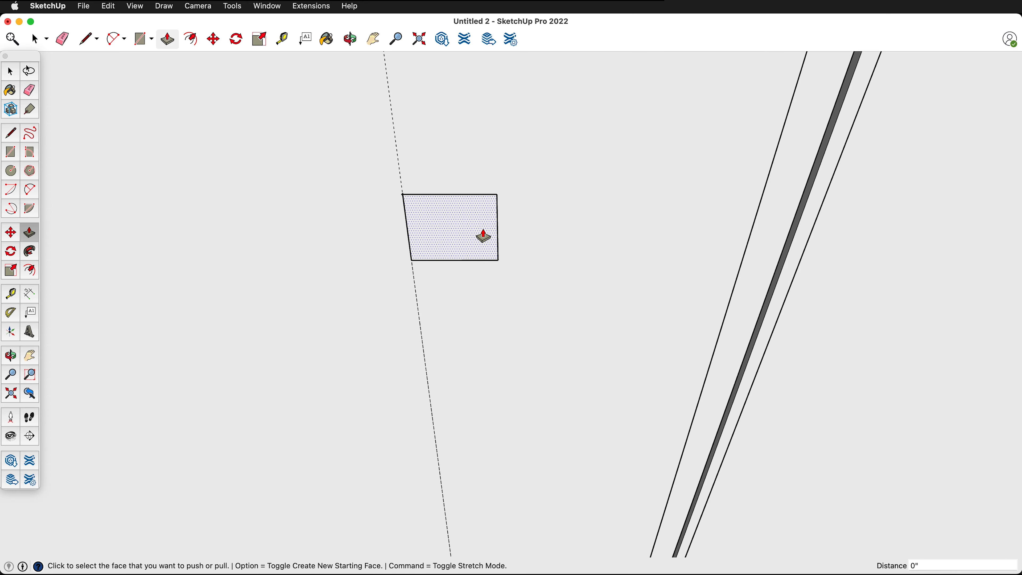
click(449, 238)
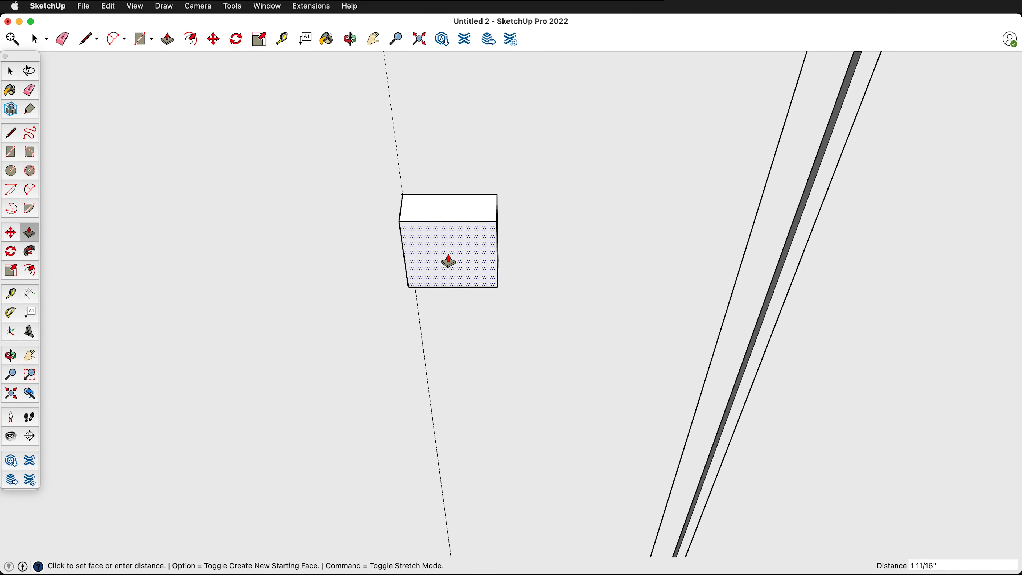
middle_drag(449, 260, 686, 62)
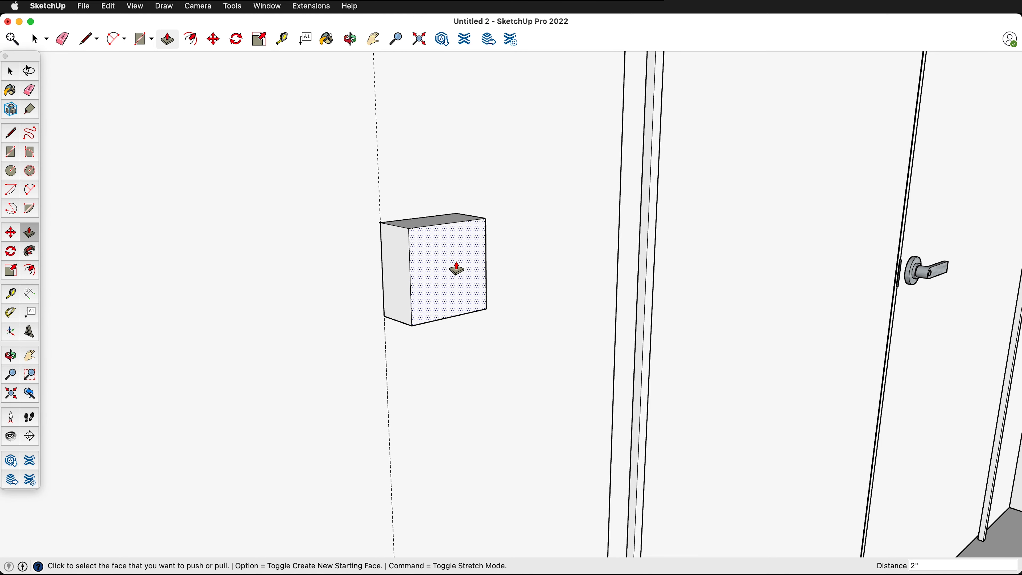
- Place a guide across the middle of the box's top face, 2 inches from its side edge
middle_drag(418, 226, 442, 221)
scroll(429, 233, up, 3)
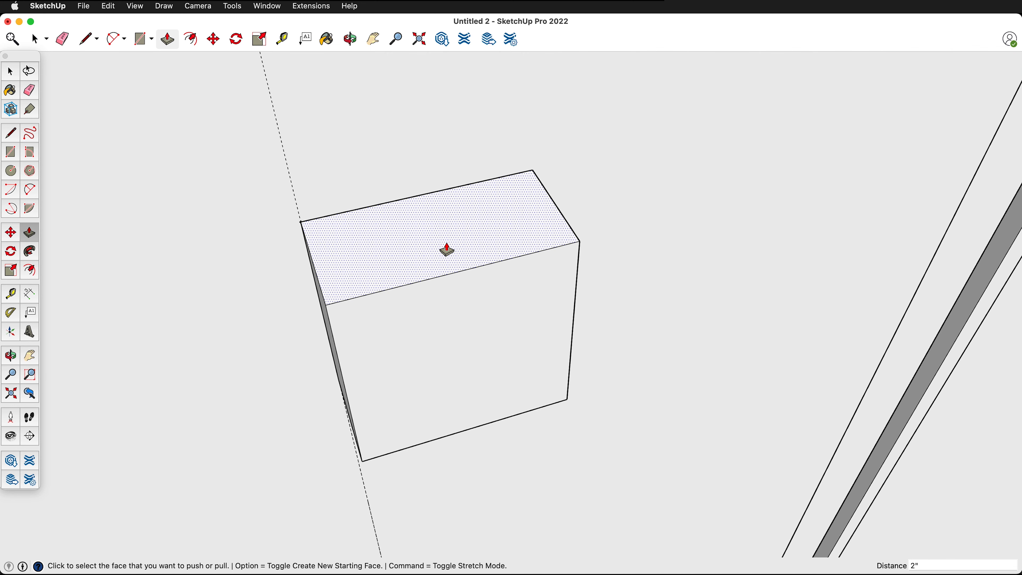
key(t)
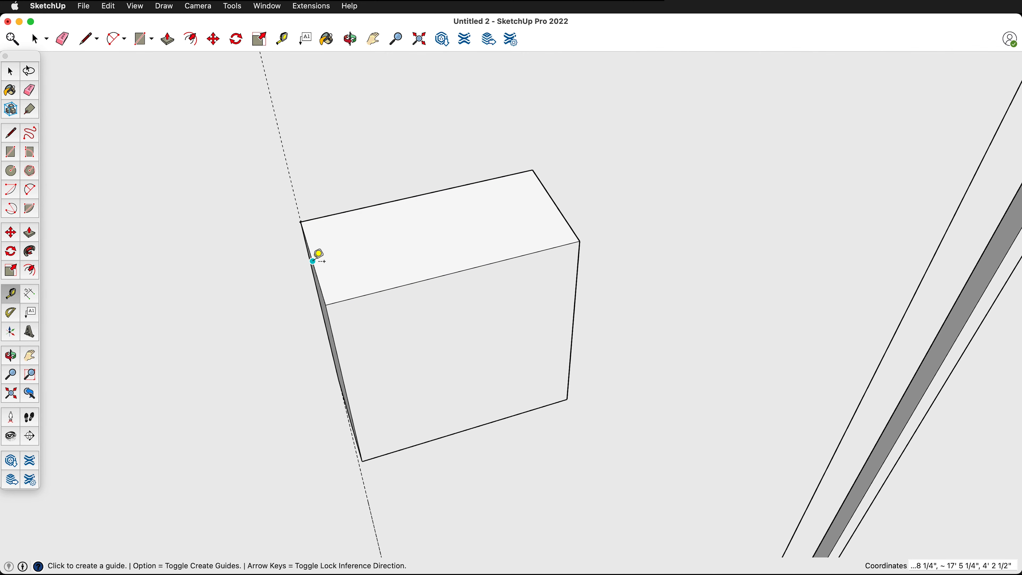
click(313, 261)
text(2)
key(Return)
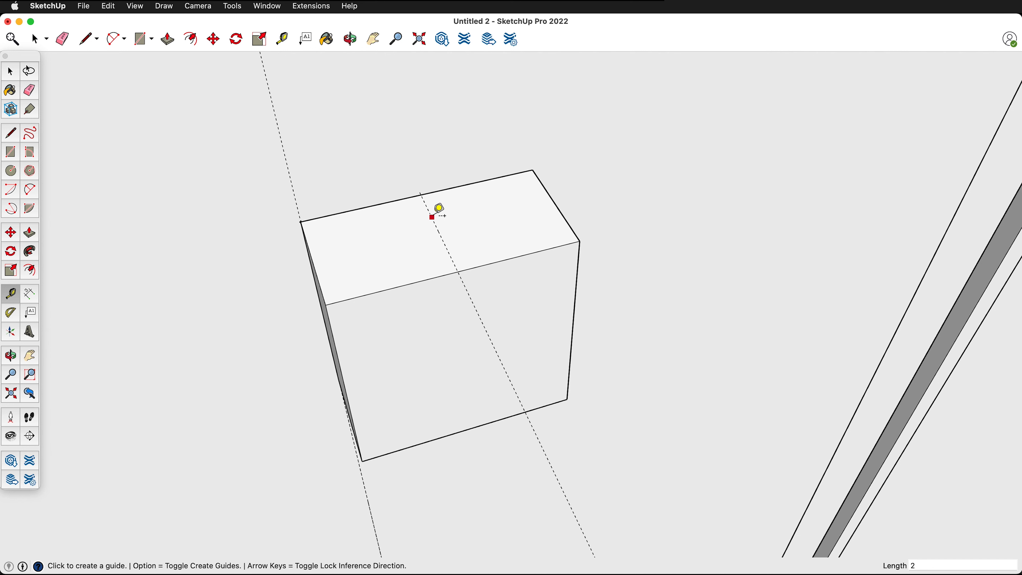
- Draw a circle with a 0.25 inch radius on the box's top face, centred on the guide near the wall
key(c)
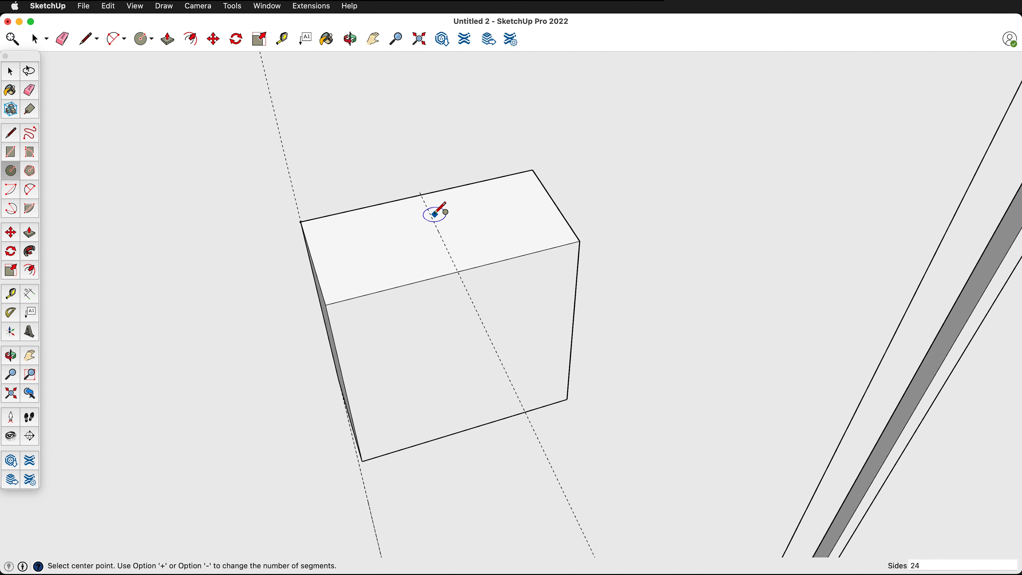
click(430, 213)
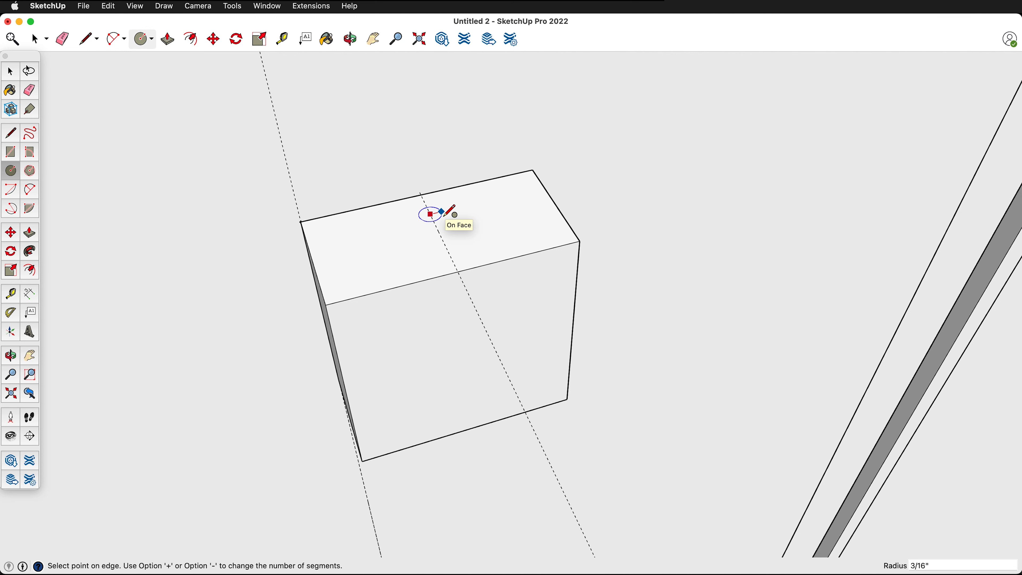
click(442, 212)
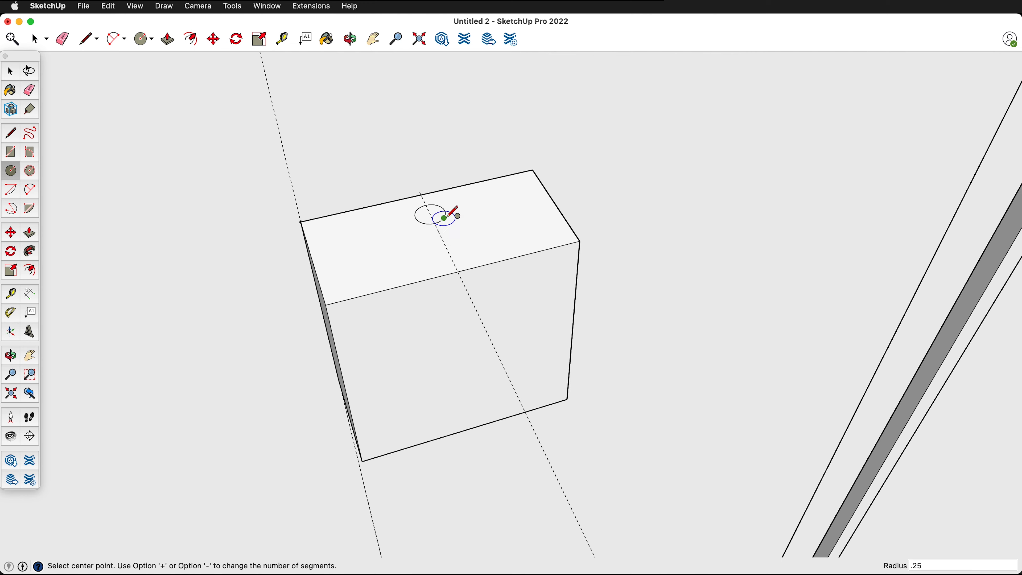
- Offset the circle on the box's top face outward by about 1/16 inch
scroll(443, 217, up, 2)
scroll(446, 218, up, 2)
key(f)
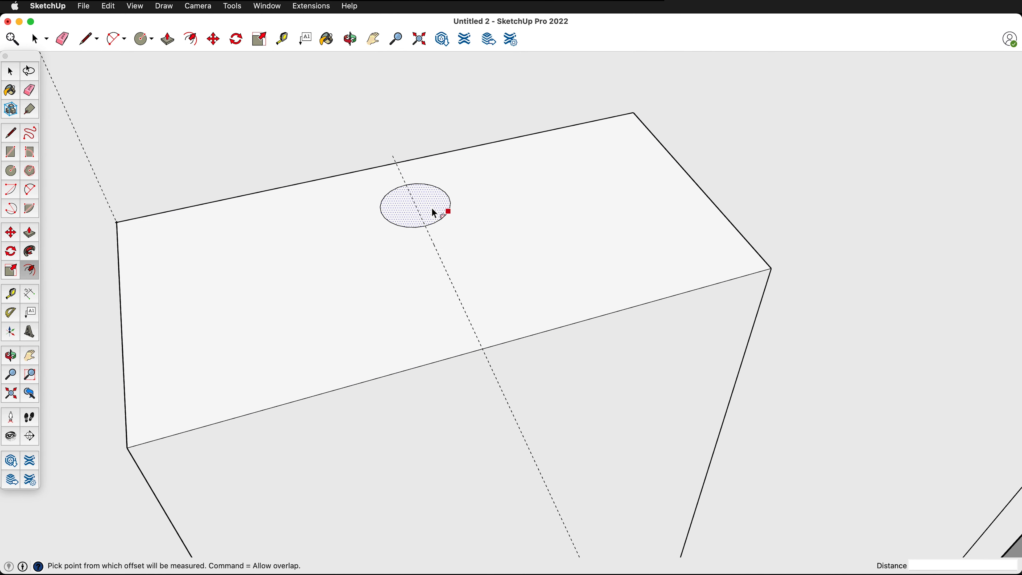
click(449, 211)
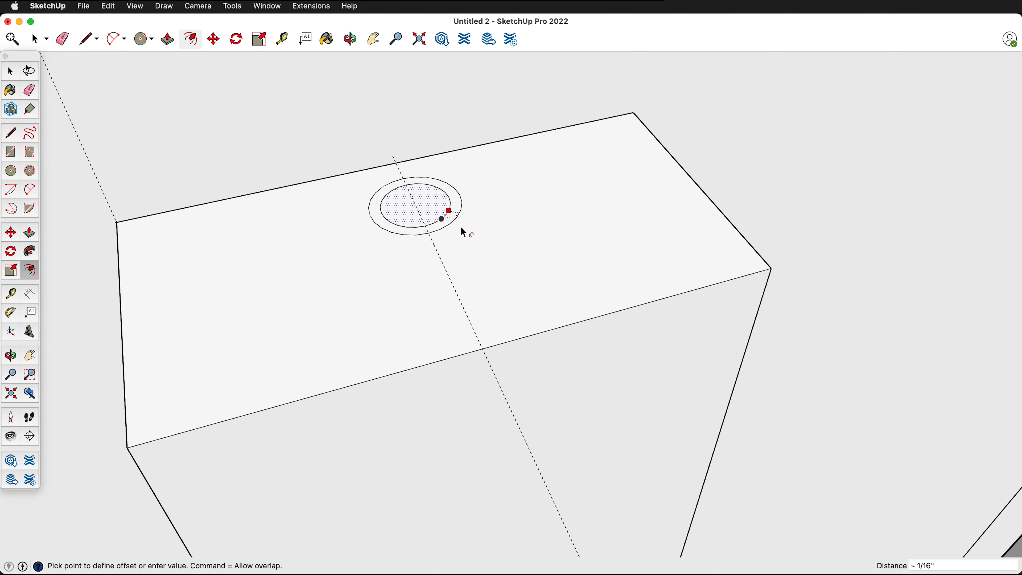
click(462, 227)
- Extrude the ring around the circle 0.75 inch upward to form a collar
key(p)
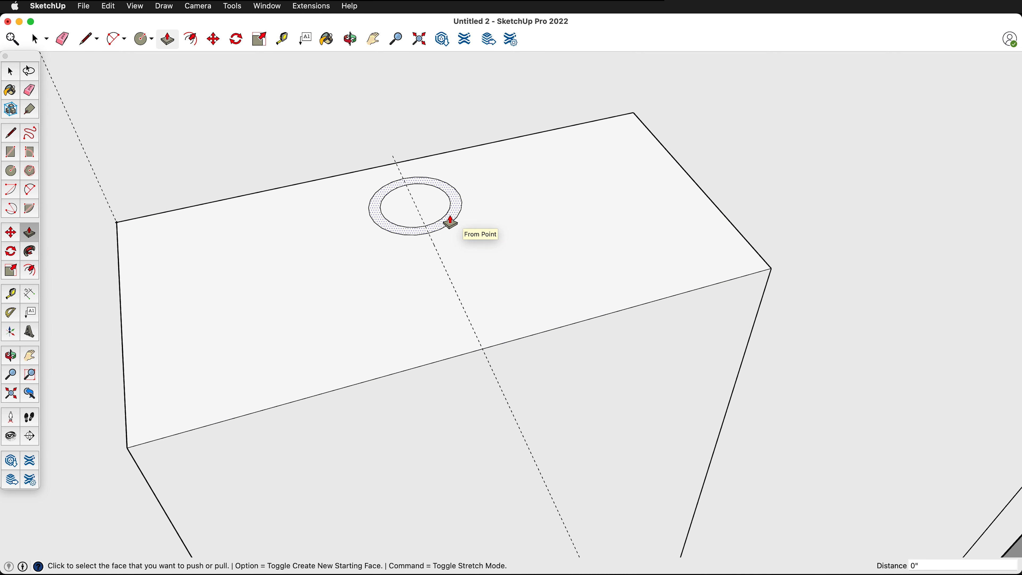
click(449, 220)
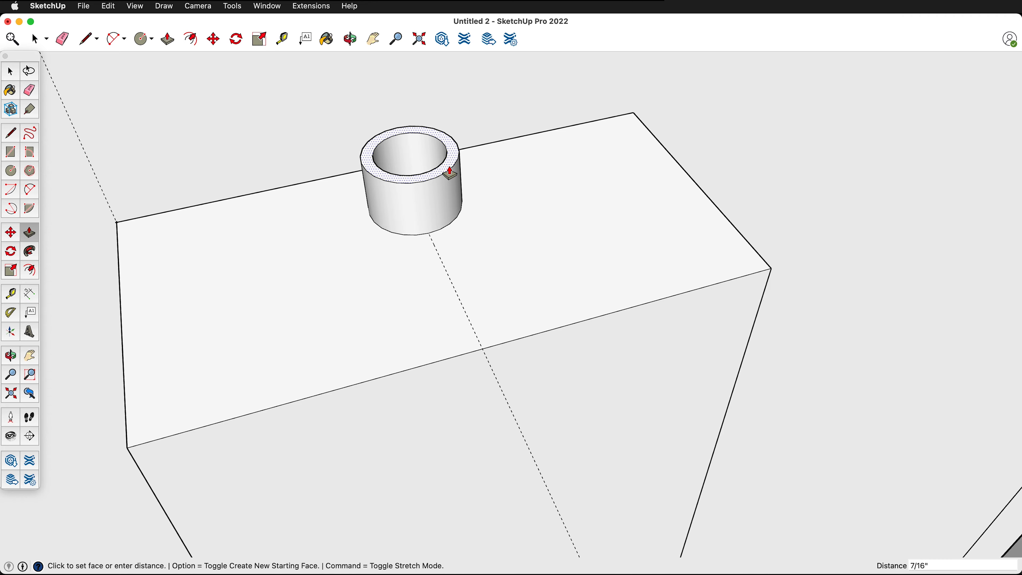
text(.75)
key(Return)
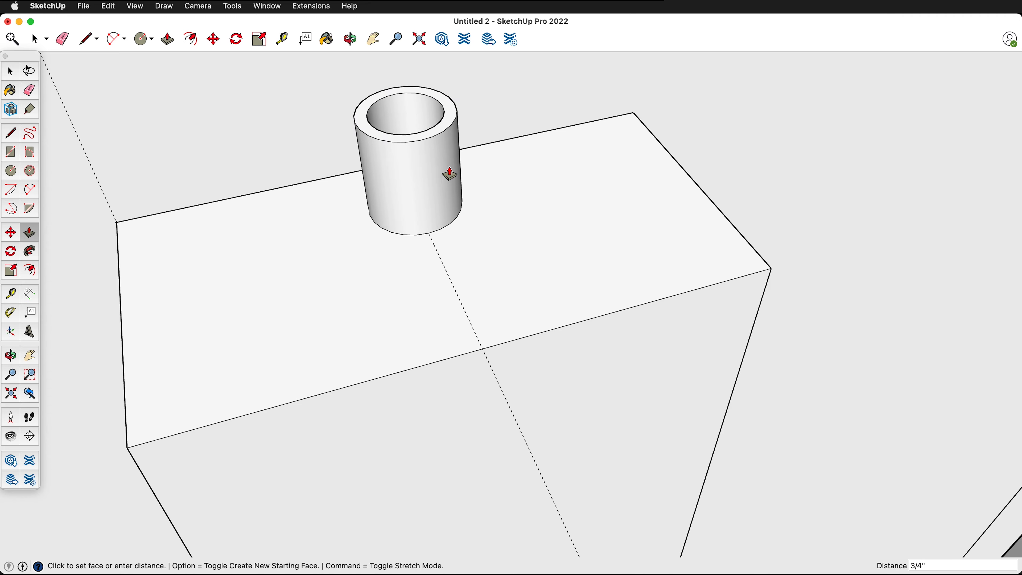
- Extrude the circular face inside the collar 7' 11 1/2" upward as a conduit
middle_drag(449, 174, 493, 388)
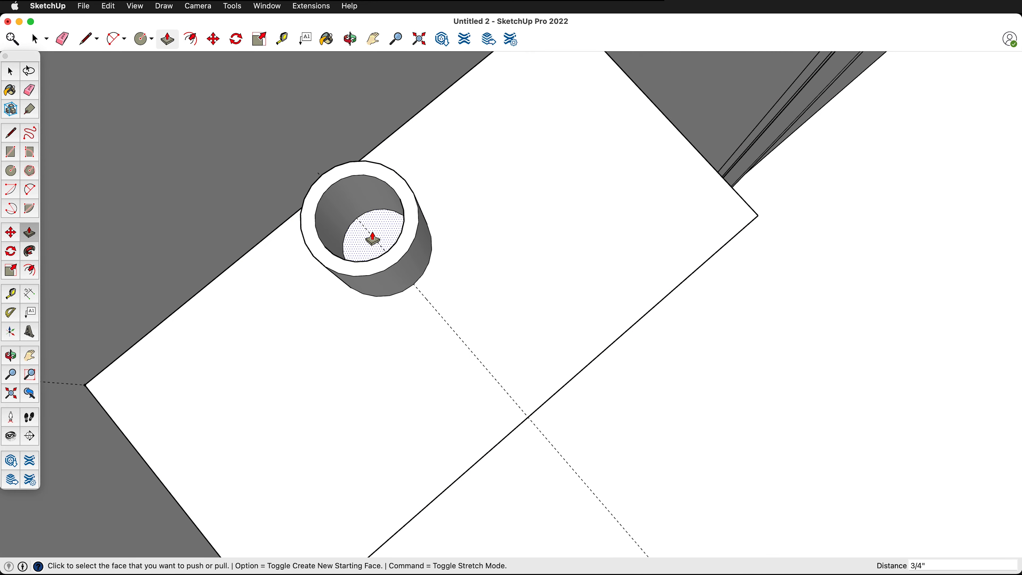
scroll(373, 237, down, 5)
middle_drag(412, 283, 434, 268)
scroll(437, 271, down, 10)
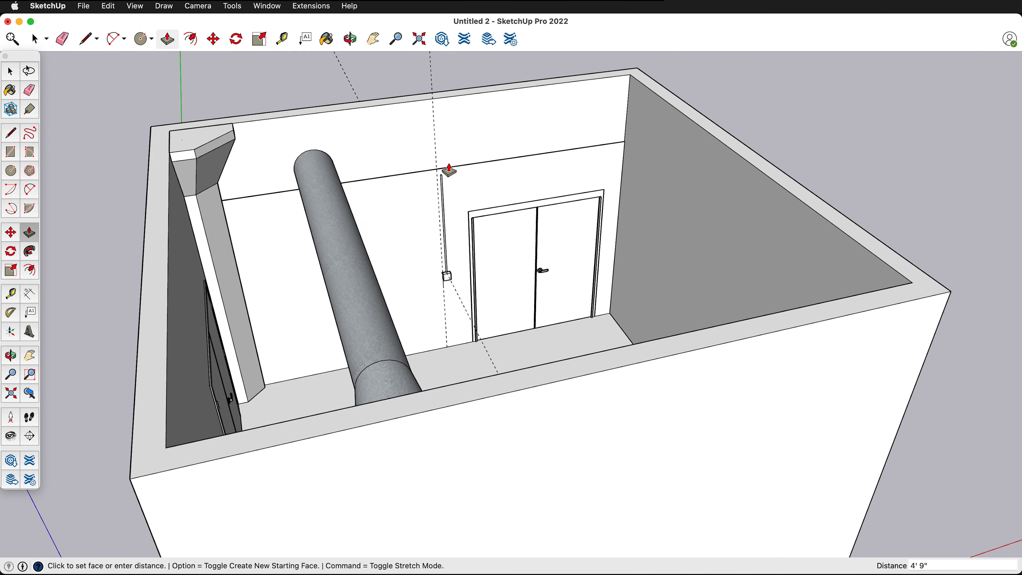
middle_drag(420, 125, 552, 238)
scroll(479, 241, up, 10)
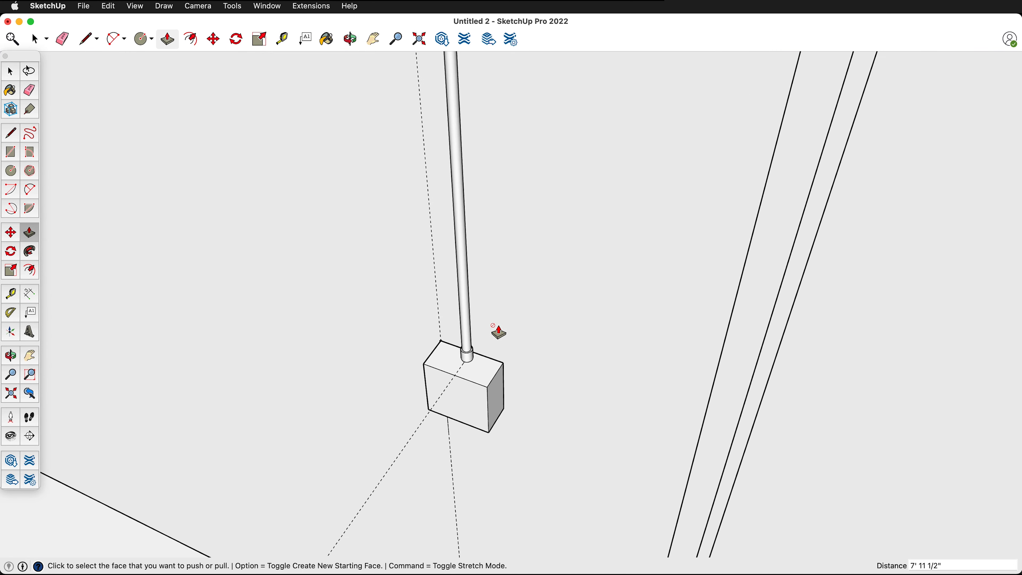
- Group the whole box together with its collar and conduit
middle_drag(497, 331, 433, 342)
scroll(445, 336, up, 5)
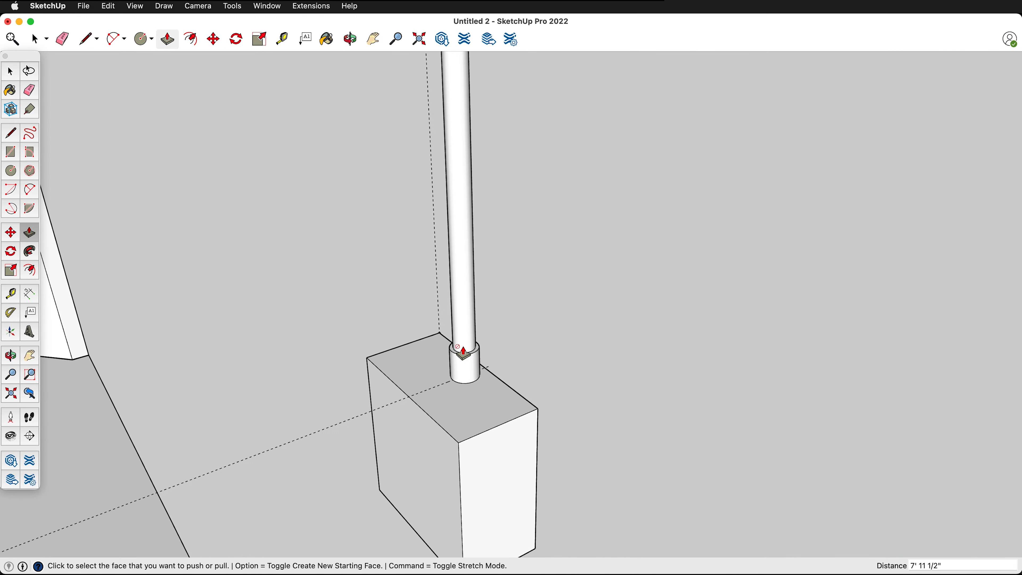
scroll(512, 306, down, 5)
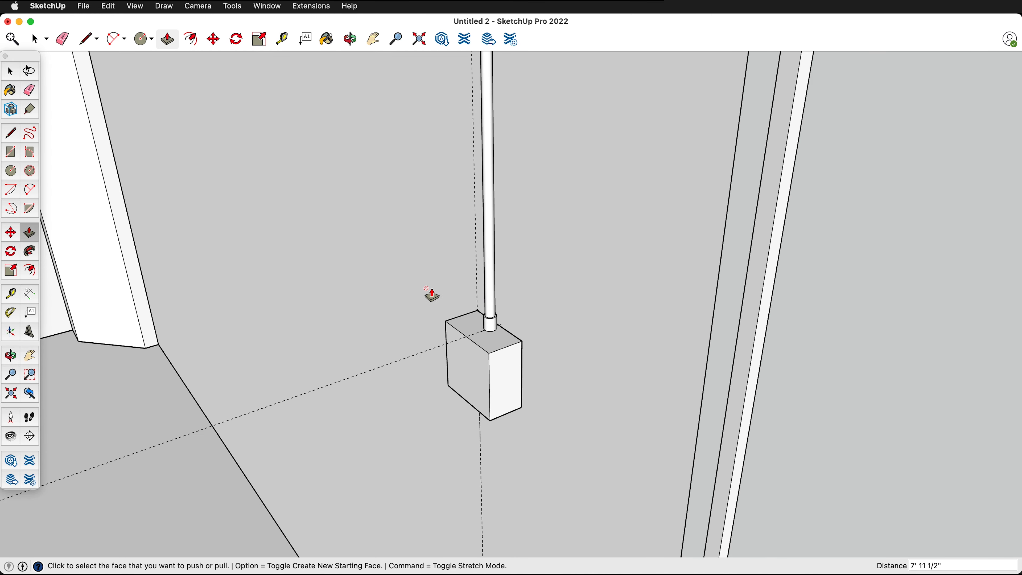
scroll(380, 258, down, 3)
scroll(374, 273, down, 3)
middle_drag(349, 211, 452, 212)
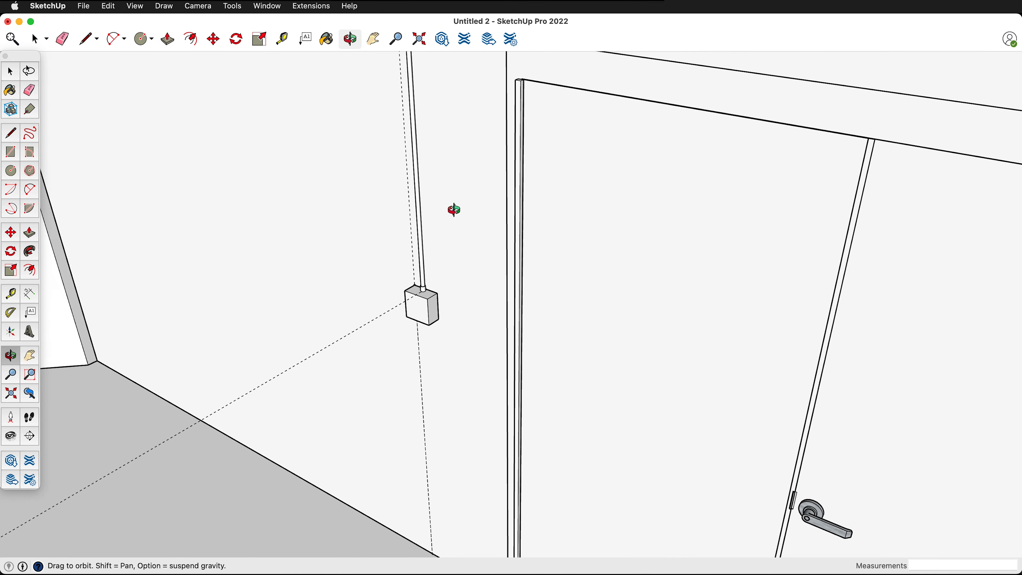
key(space)
triple_click(424, 311)
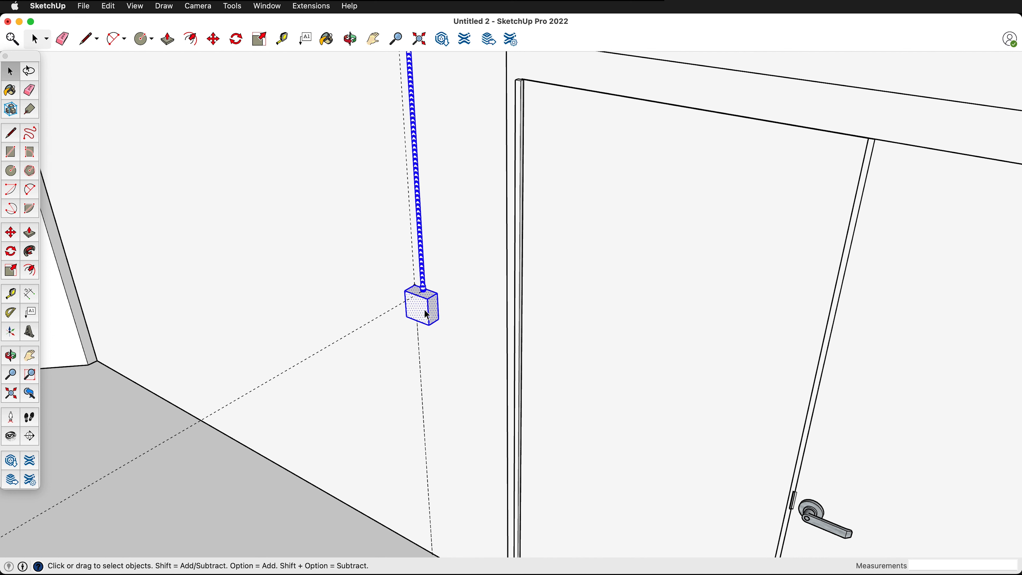
key(super+g)
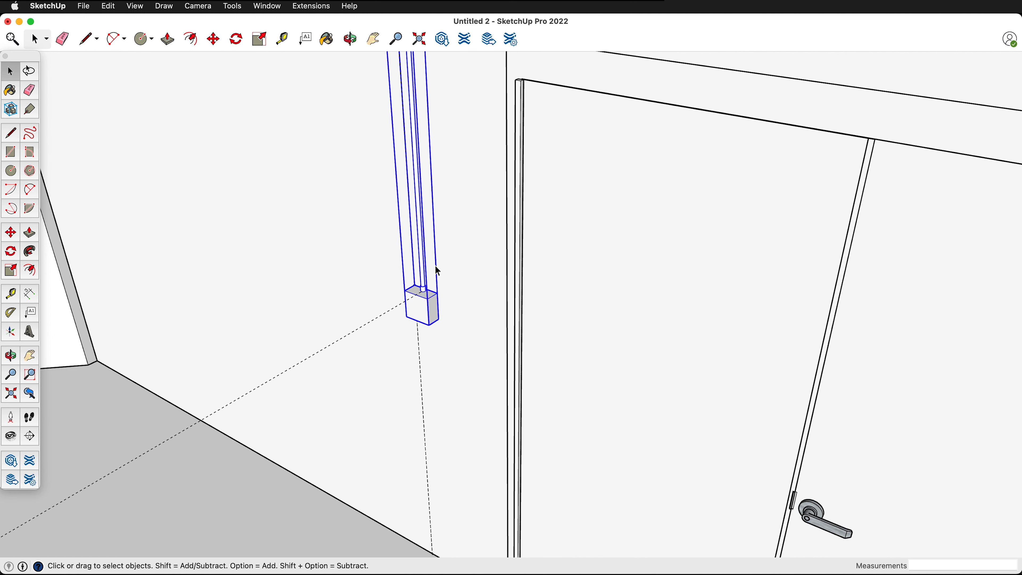
- Paint the box and conduit group with the light grey metal material already in the model
key(b)
click(434, 292)
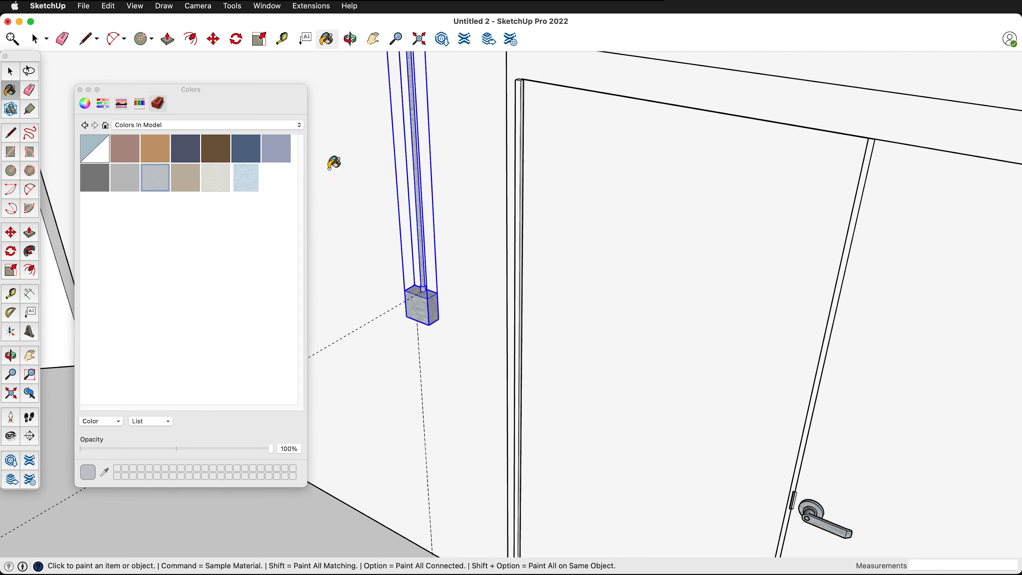
key(space)
click(80, 89)
- Copy the box and conduit group 4 inches along the wall toward the door and move the copy 5 inches farther
scroll(421, 334, up, 6)
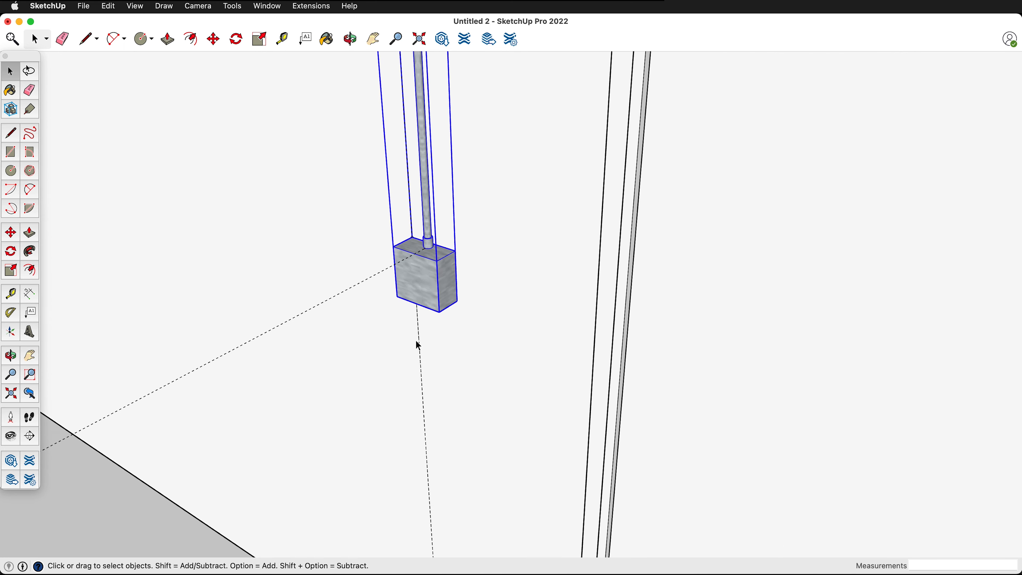
key(o)
key(space)
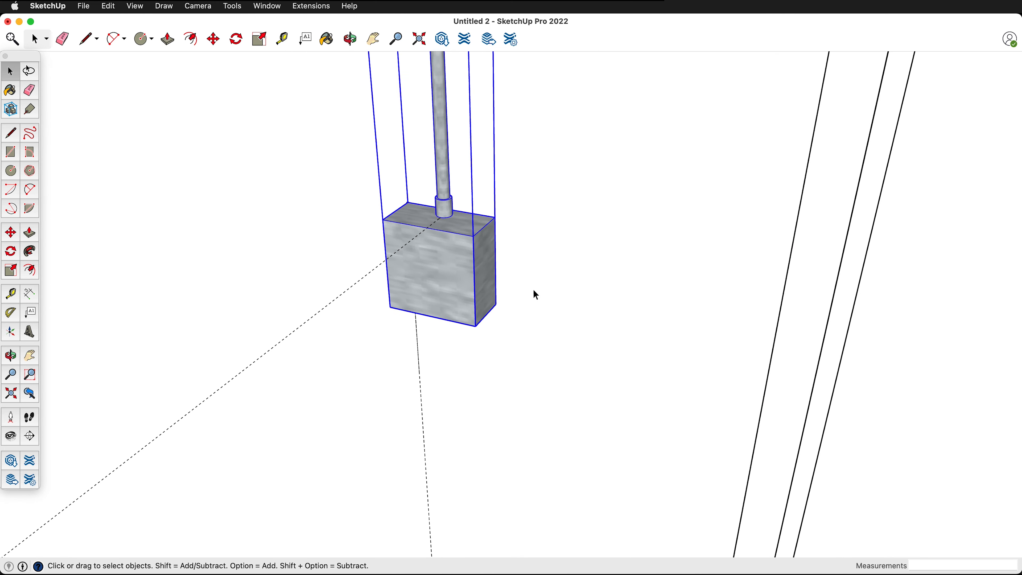
key(m)
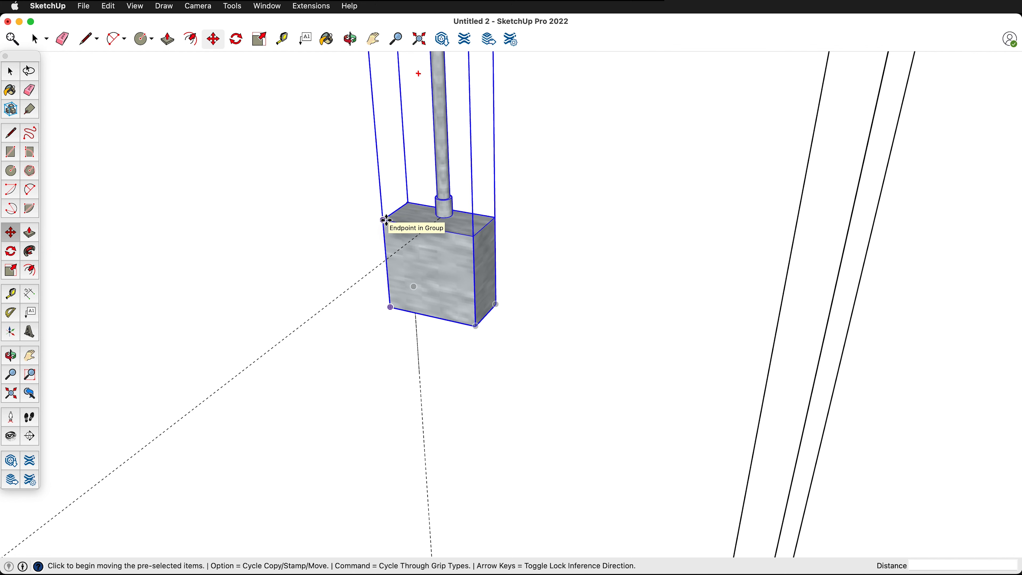
key(alt)
click(386, 219)
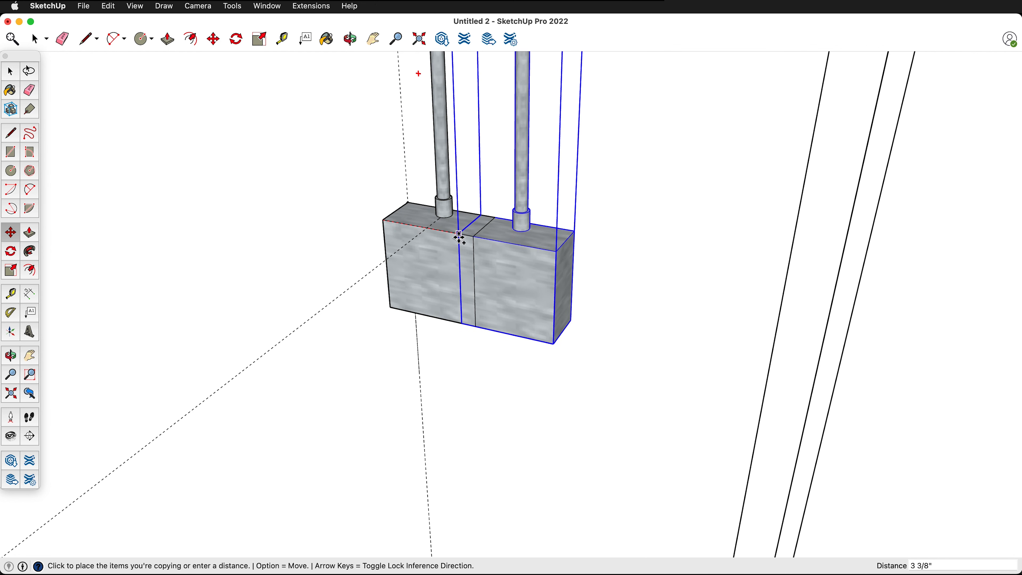
click(473, 236)
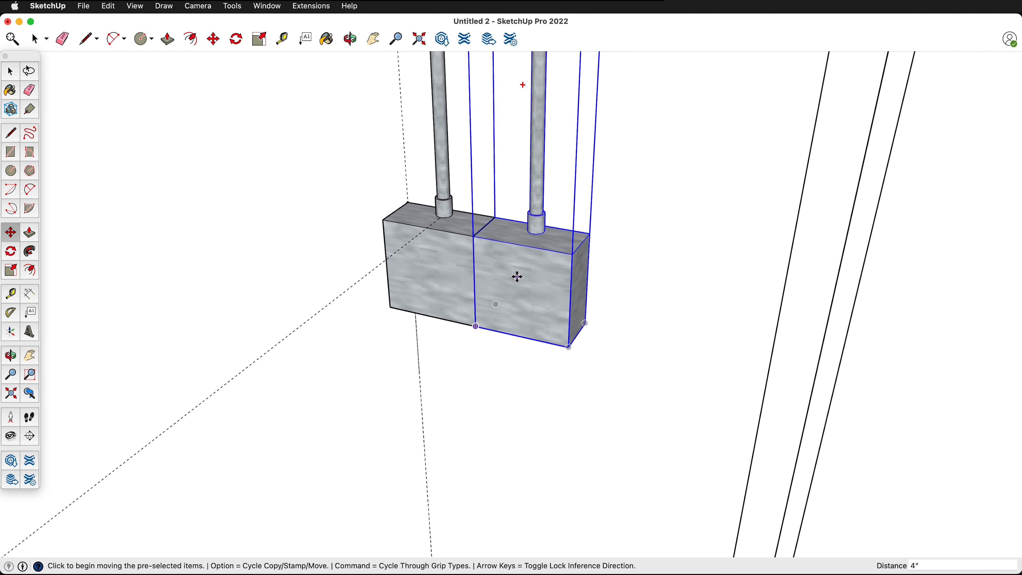
click(504, 256)
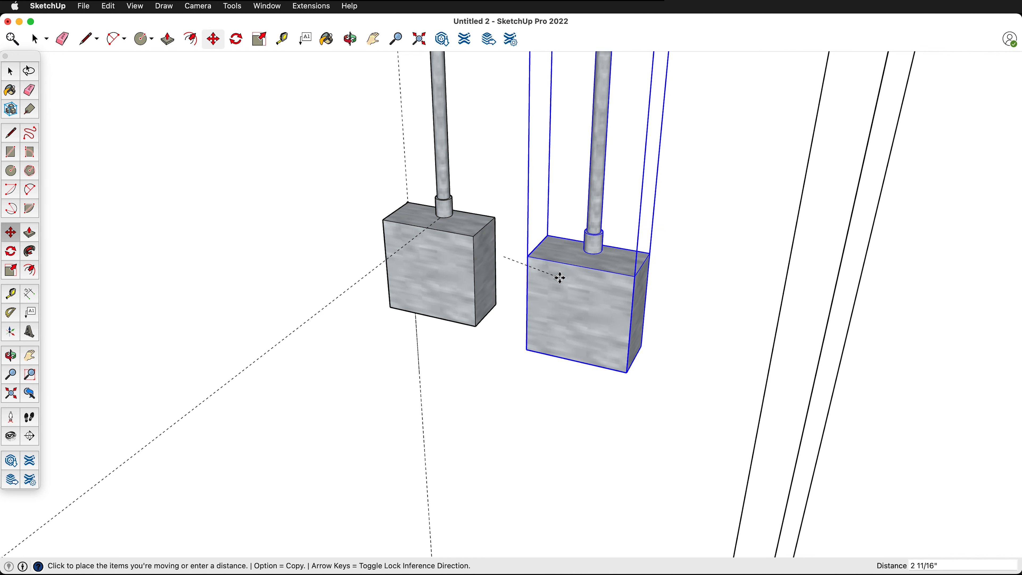
click(584, 272)
- Paint the copied box and conduit group beside the door with the white material already in the model
scroll(599, 307, down, 5)
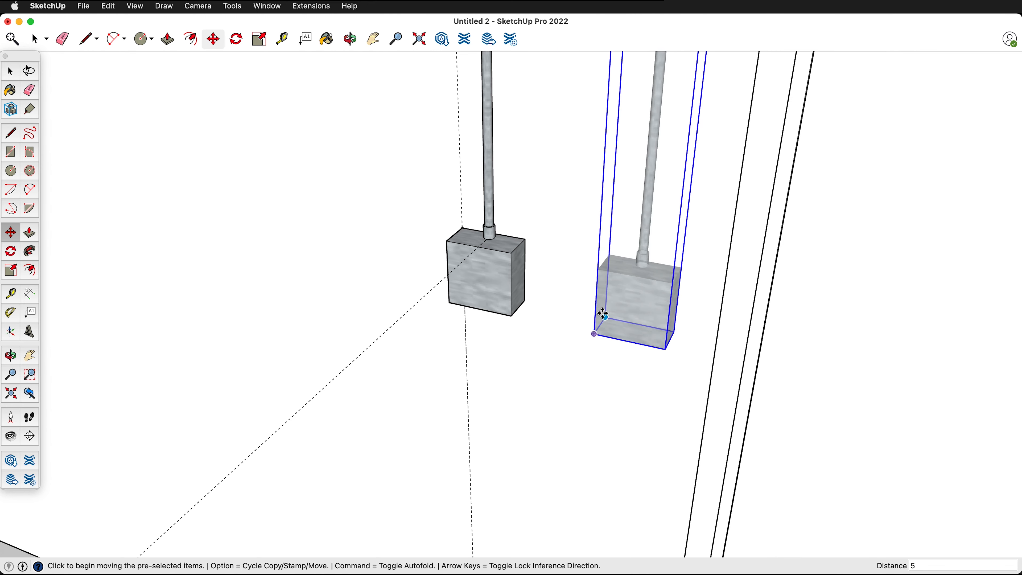
scroll(614, 330, down, 3)
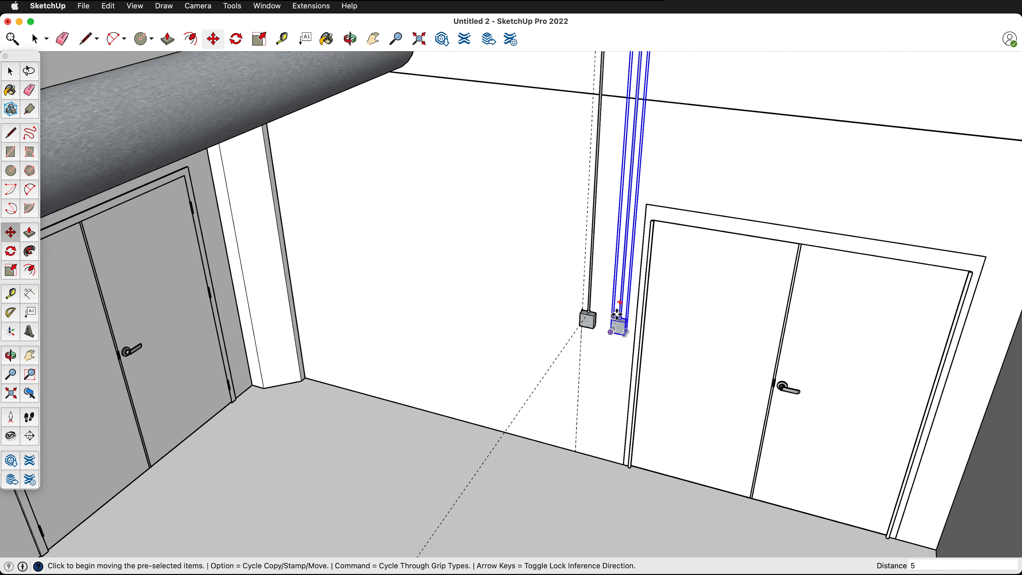
key(b)
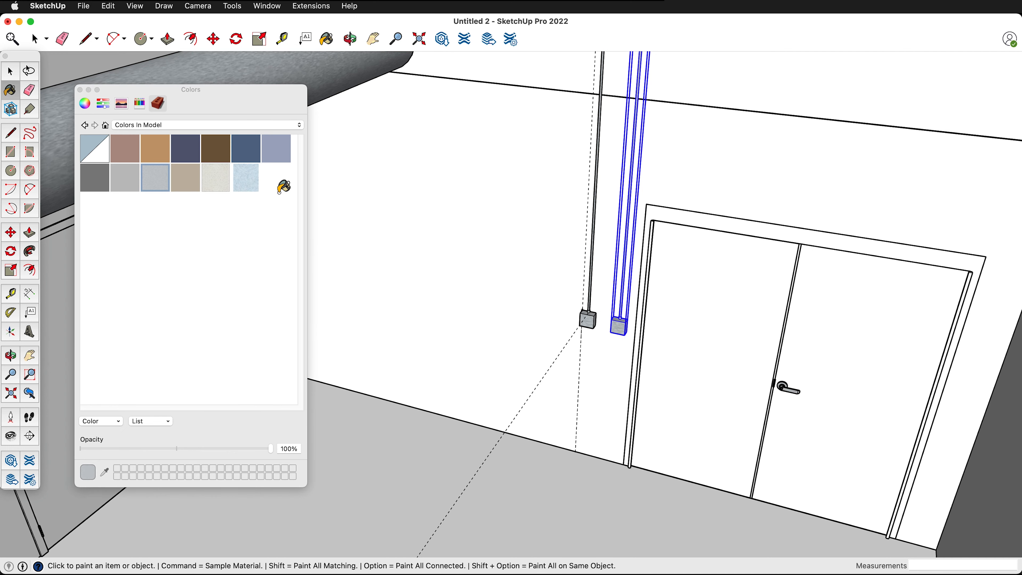
click(276, 188)
click(619, 331)
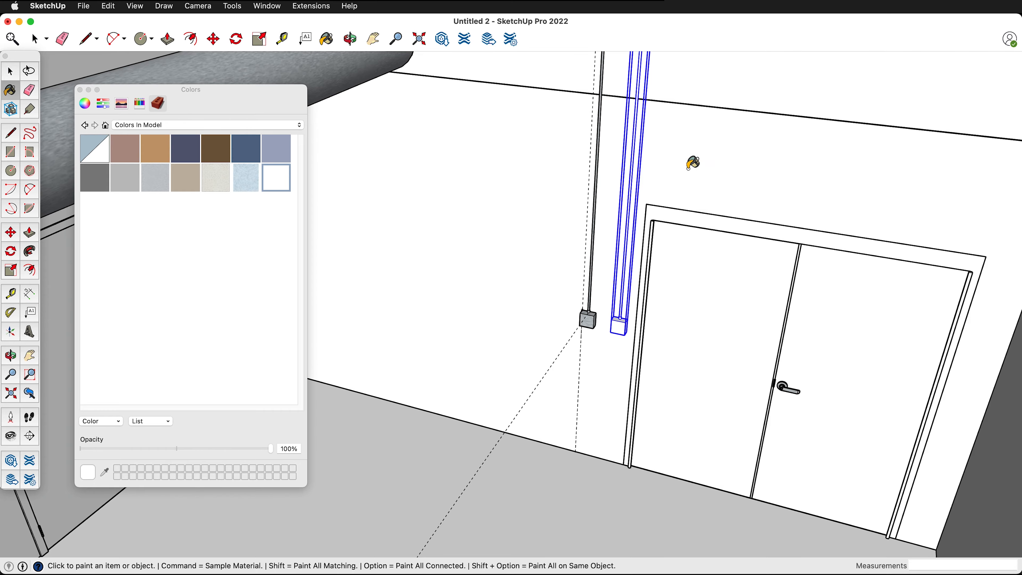
key(space)
click(701, 172)
- Place a guide across the floor 84 inches from the wall at the duct's flared end
scroll(659, 402, up, 3)
middle_drag(620, 317, 493, 296)
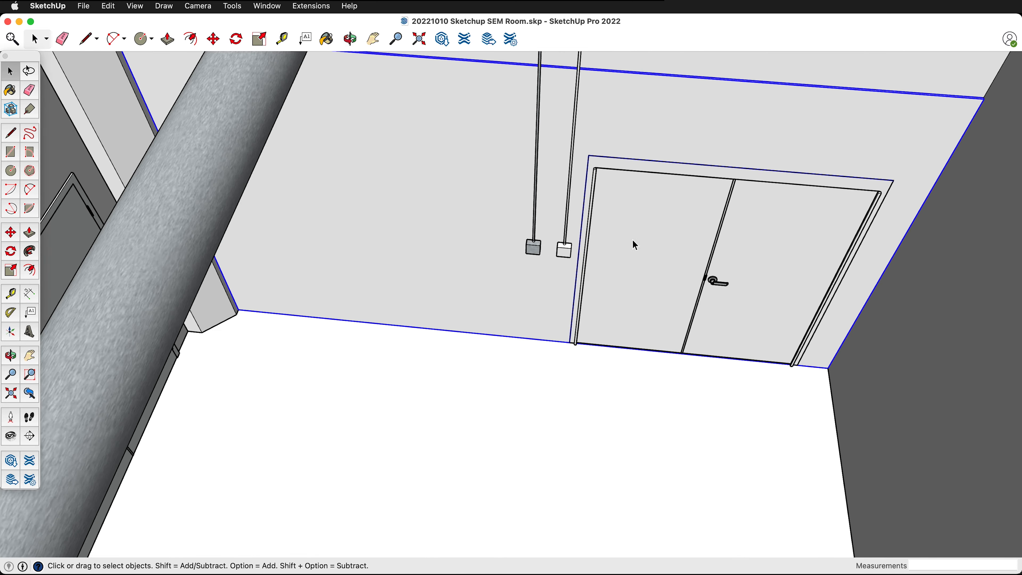
scroll(426, 278, down, 3)
middle_drag(426, 279, 744, 273)
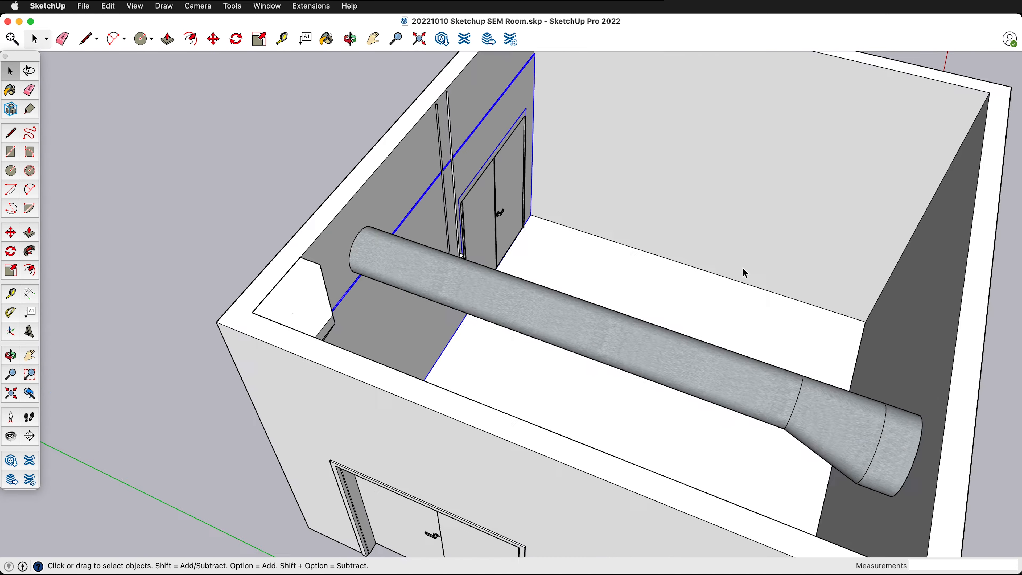
scroll(745, 273, up, 5)
scroll(397, 289, down, 2)
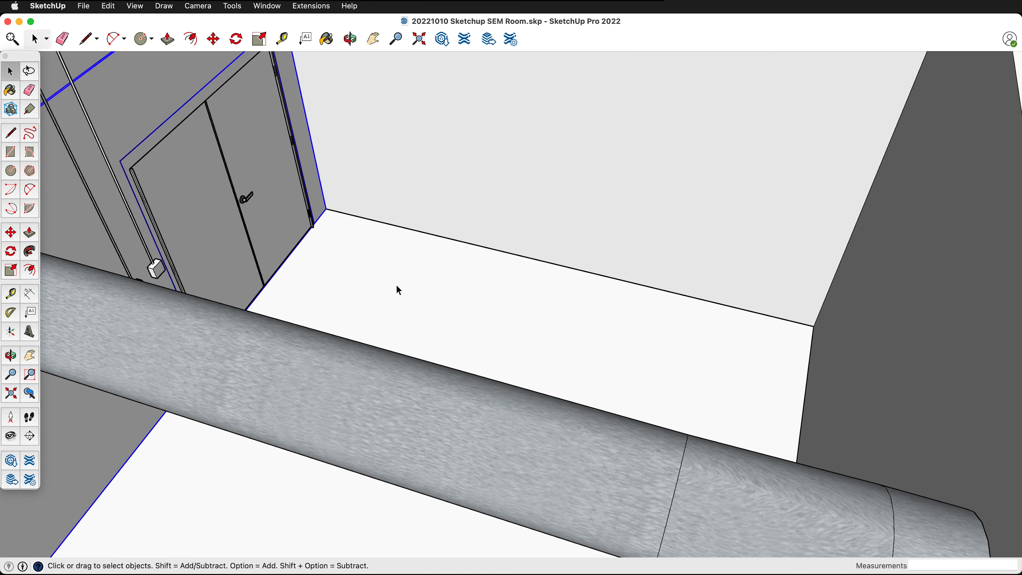
key(t)
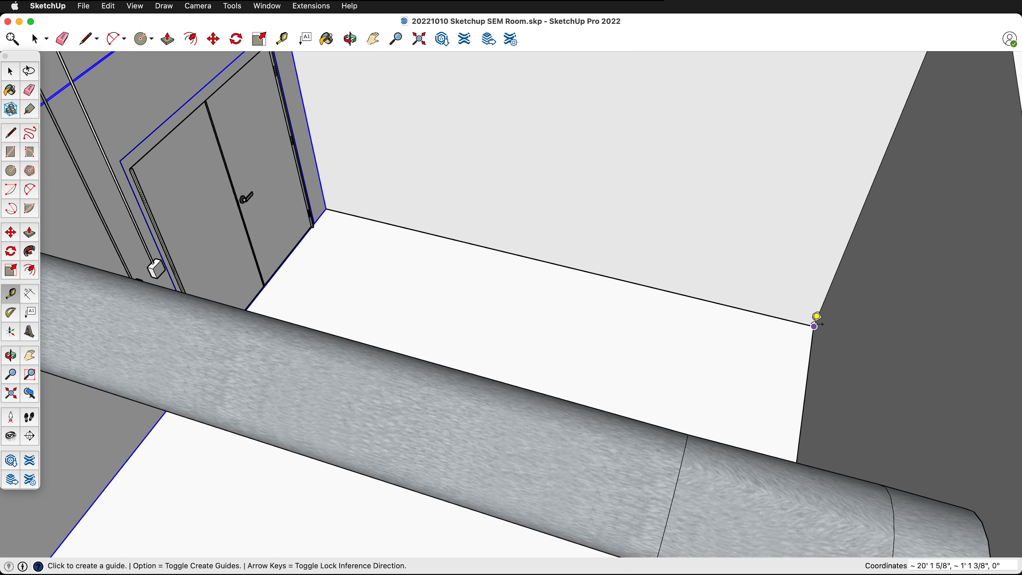
click(811, 348)
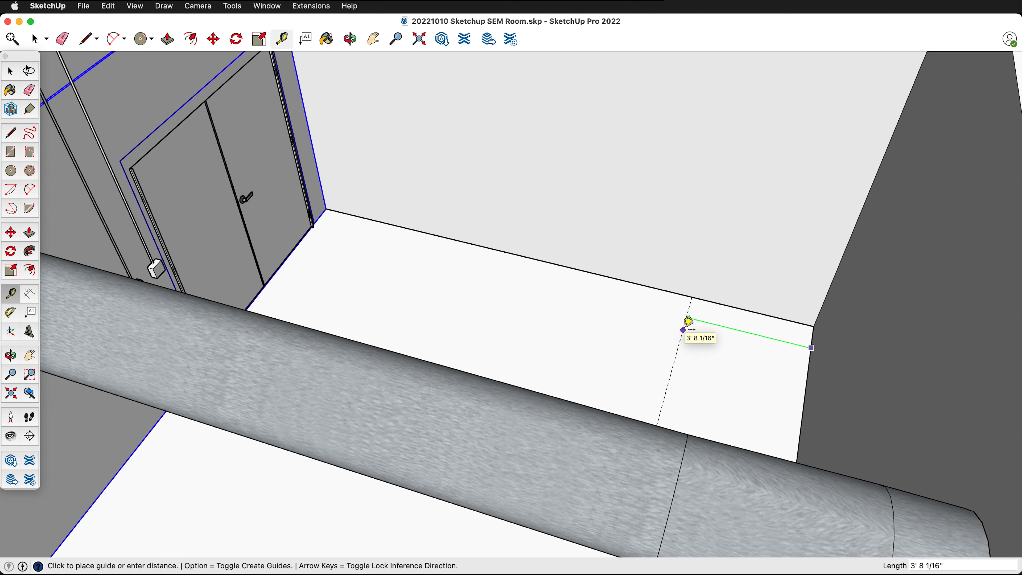
text(8)
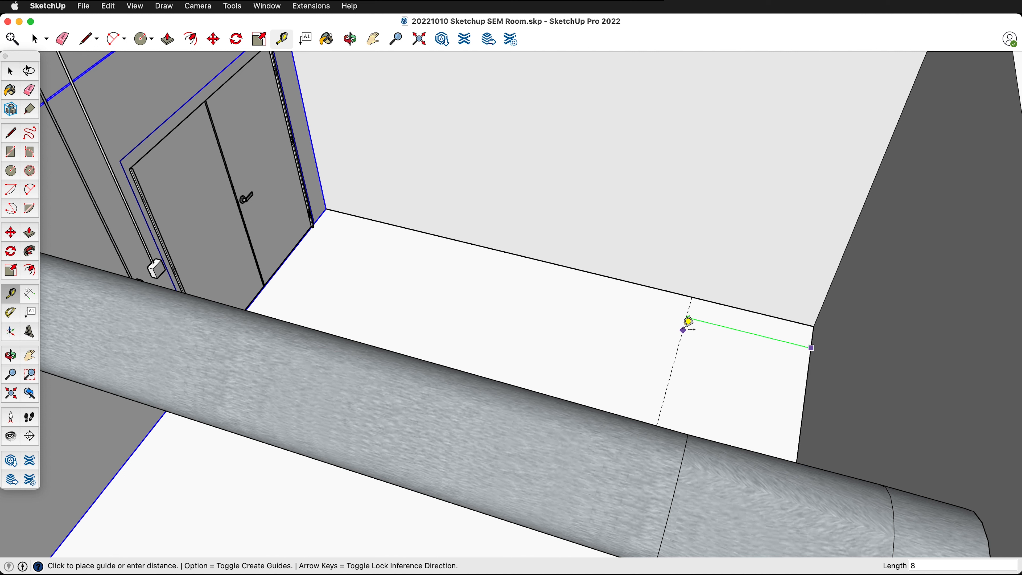
text(4)
key(Return)
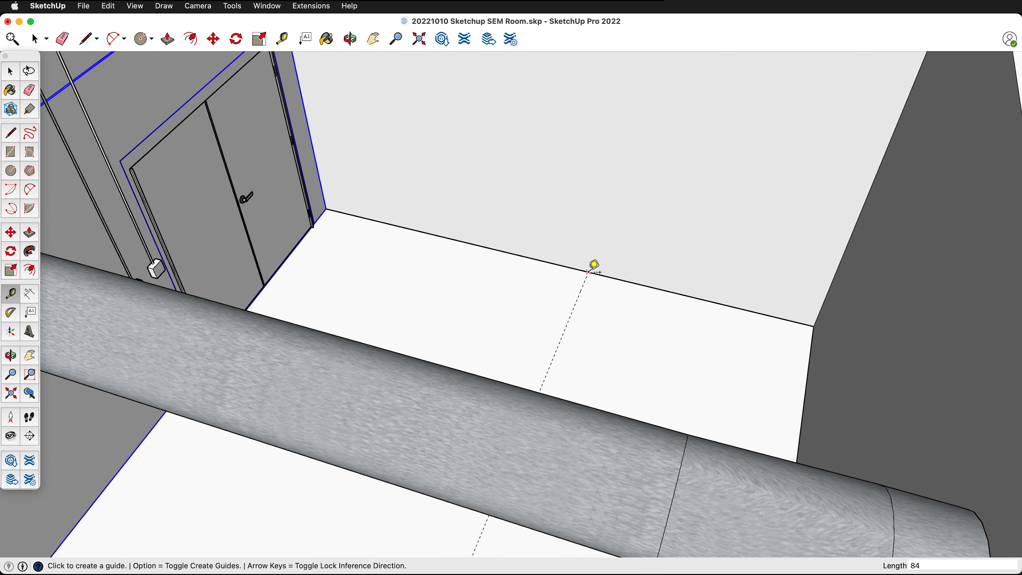
- Place a horizontal guide on the wall without doors, 20.25 inches above the floor edge
click(604, 276)
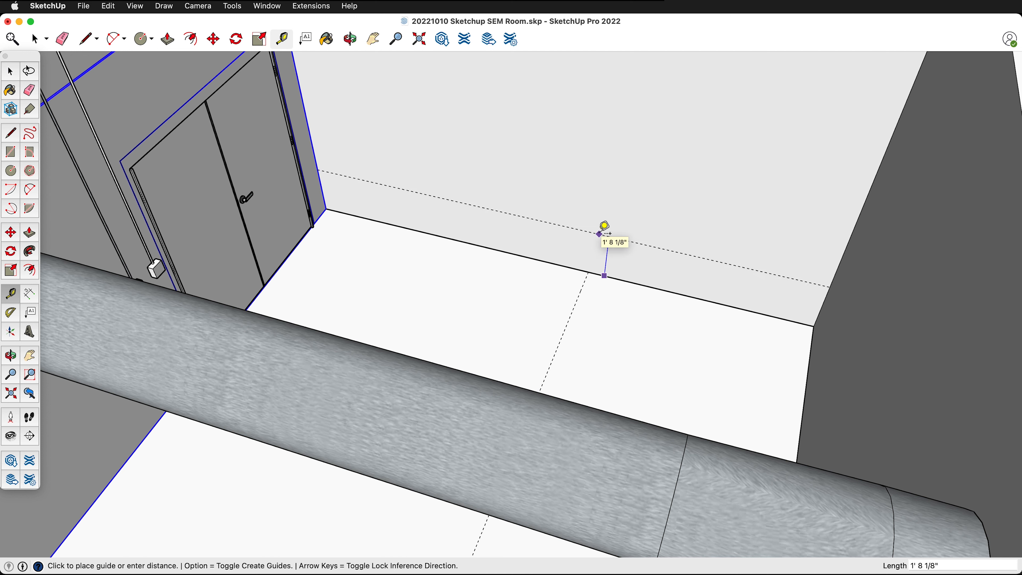
text(5)
key(Return)
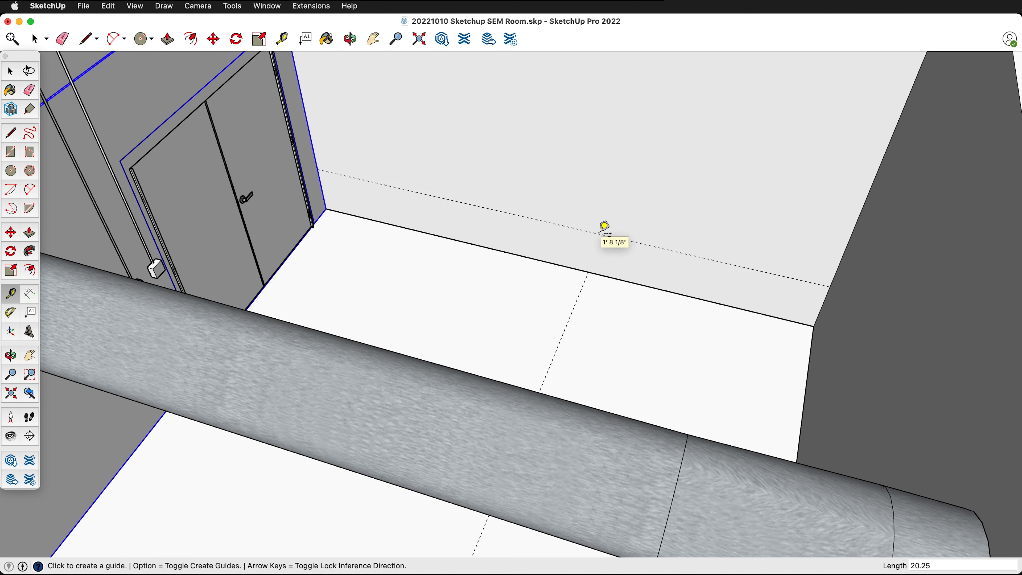
- Draw a 2.75 by 4.5 inch rectangle on the wall below the horizontal guide
scroll(604, 228, up, 6)
key(r)
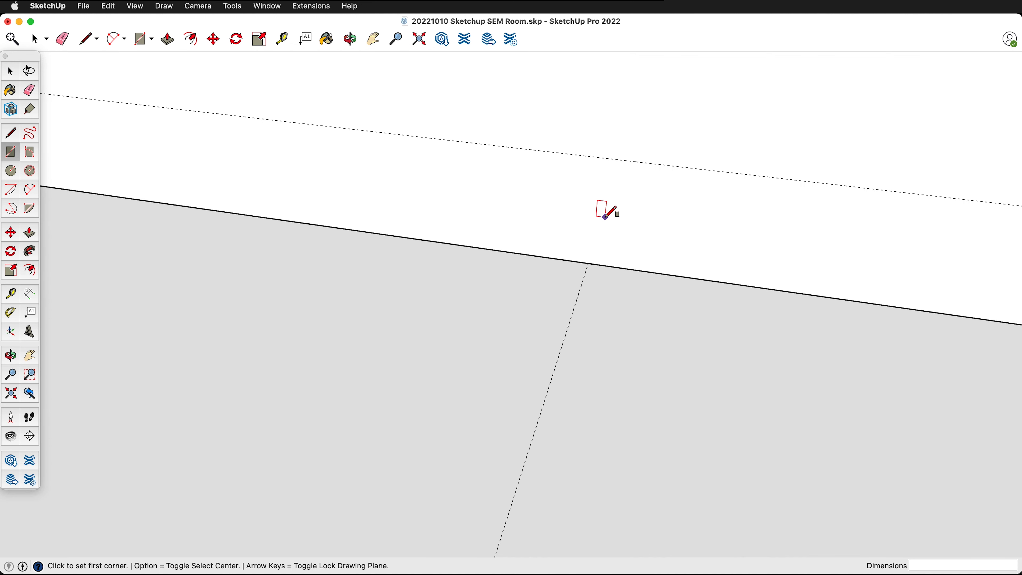
click(584, 187)
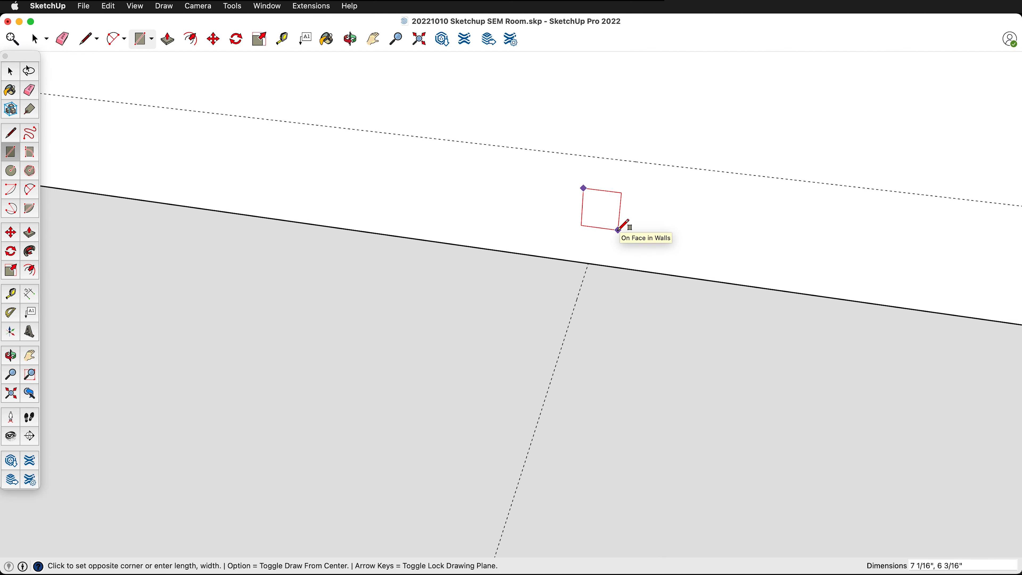
text(2.75,4.5)
key(Return)
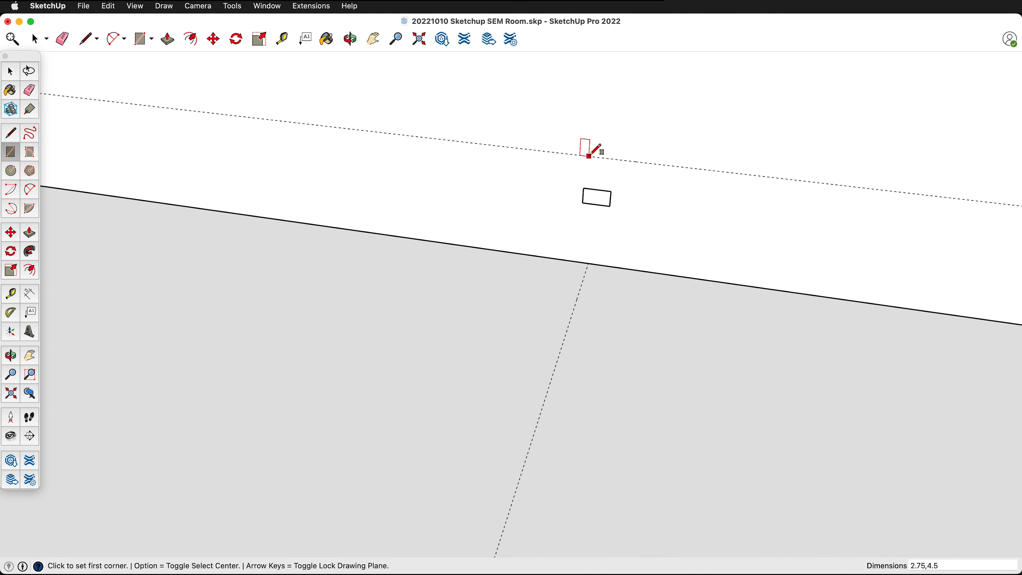
- Extrude the rectangle outward from the wall into a thin outlet plate with Push/Pull
key(space)
middle_drag(595, 150, 607, 217)
click(556, 163)
key(p)
click(611, 216)
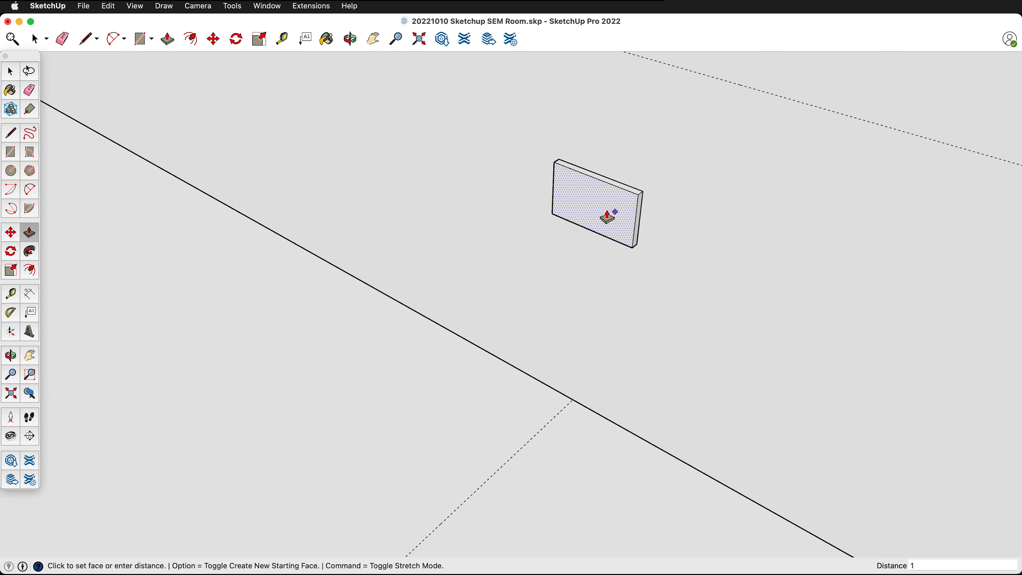
text(2)
key(Return)
key(space)
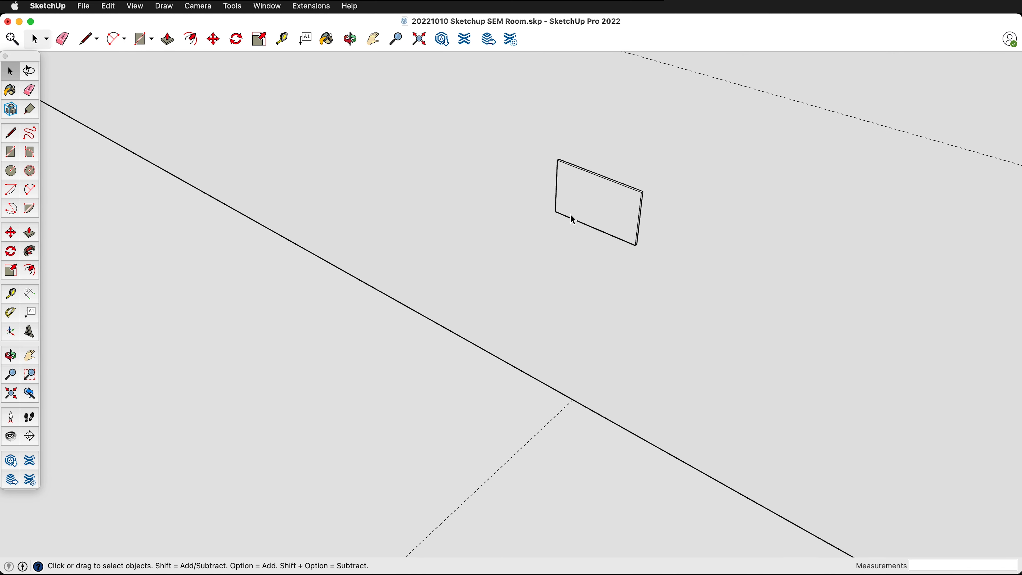
- Group the whole thin plate and rotate it 90 degrees on the wall so it stands upright
double_click(576, 206)
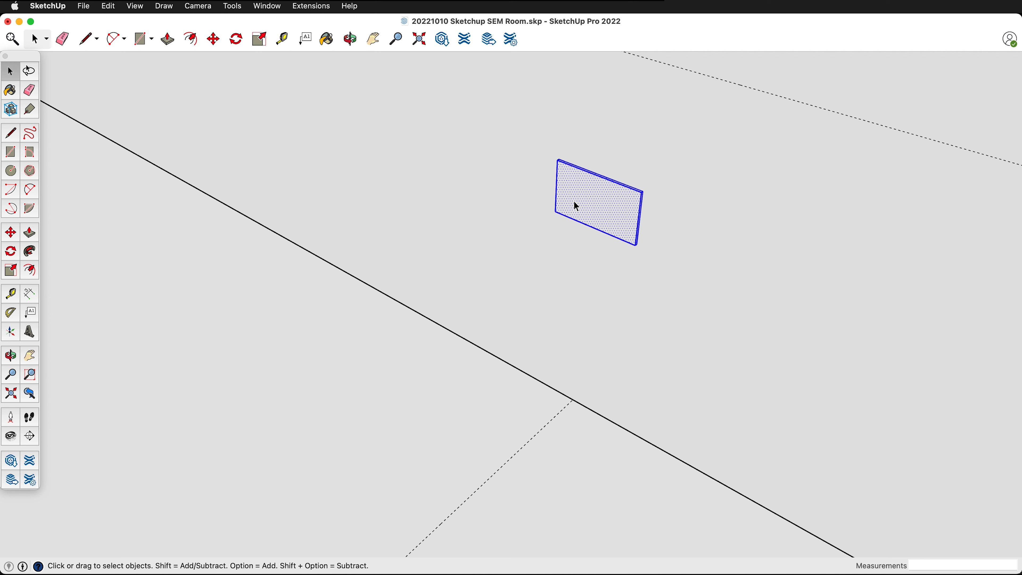
shift+click(576, 206)
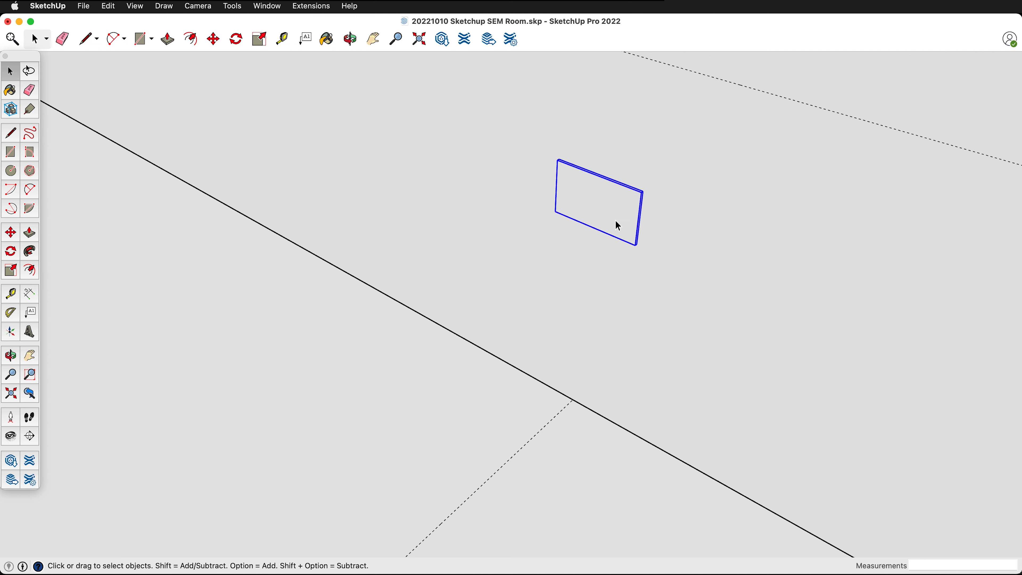
key(m)
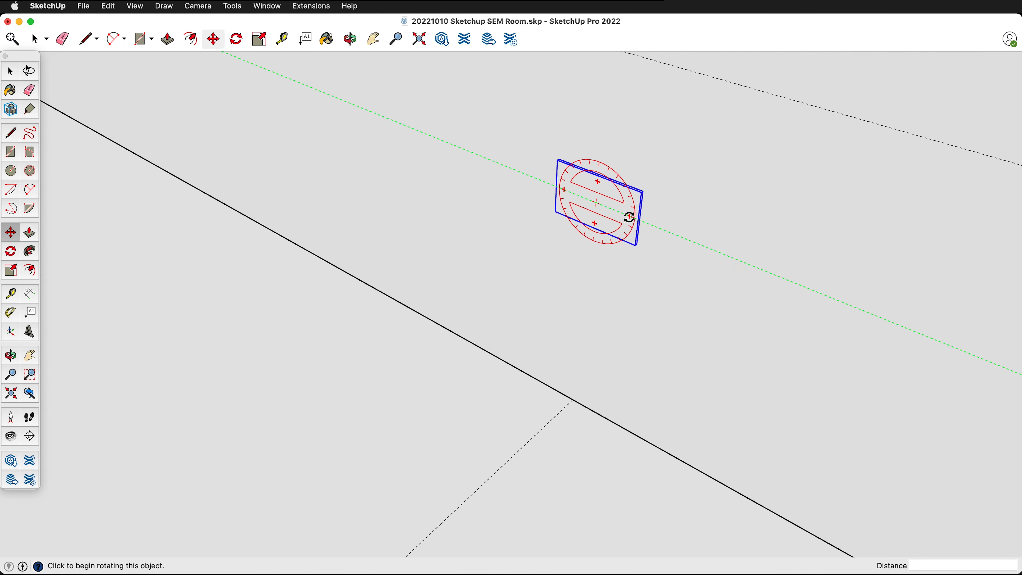
click(630, 217)
click(597, 169)
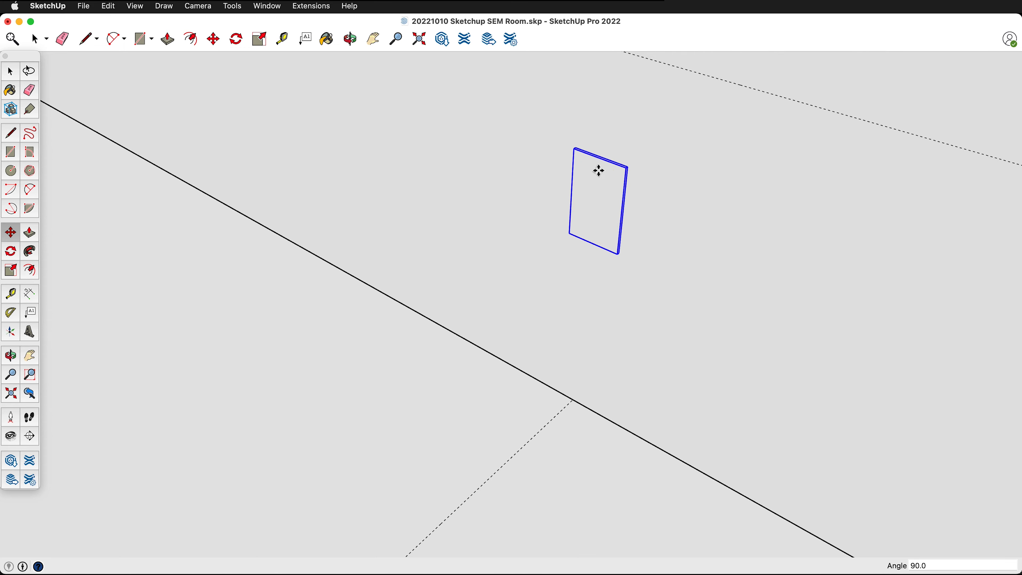
- Move the plate up by its upper corner so its top edge lies on the horizontal wall guide
scroll(626, 219, down, 3)
middle_drag(615, 219, 640, 171)
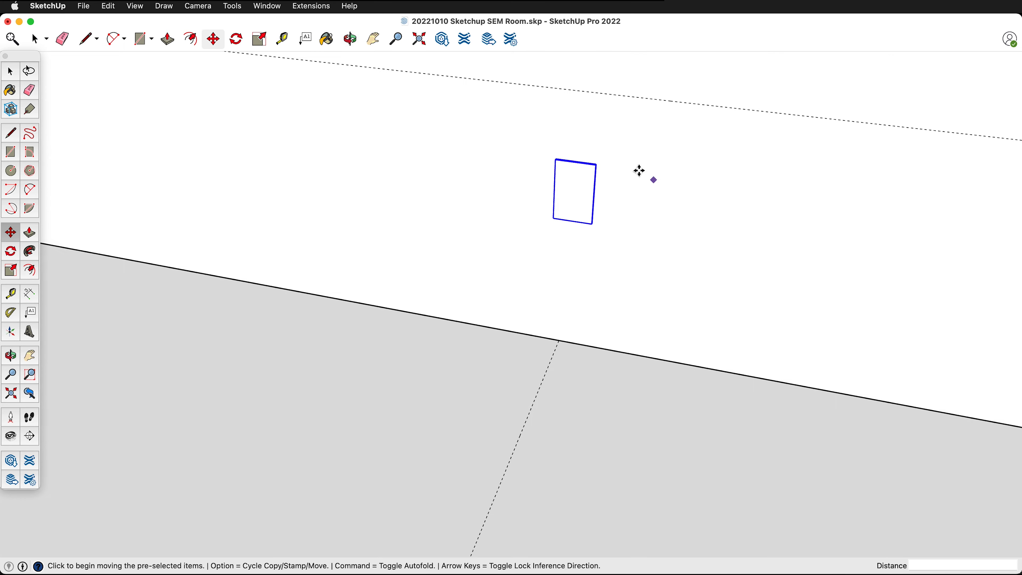
scroll(611, 169, up, 6)
click(605, 185)
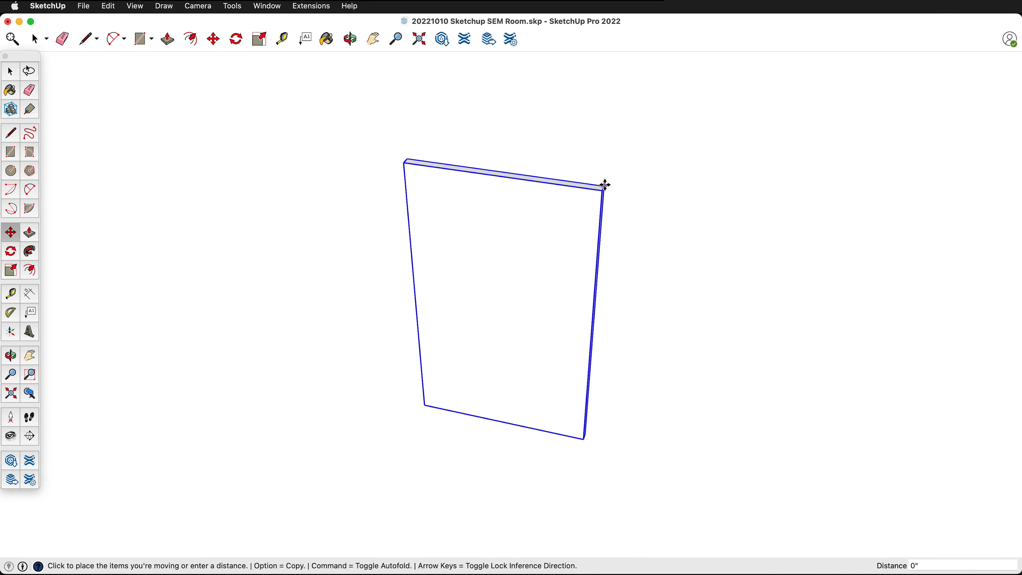
scroll(604, 161, down, 5)
scroll(603, 221, down, 3)
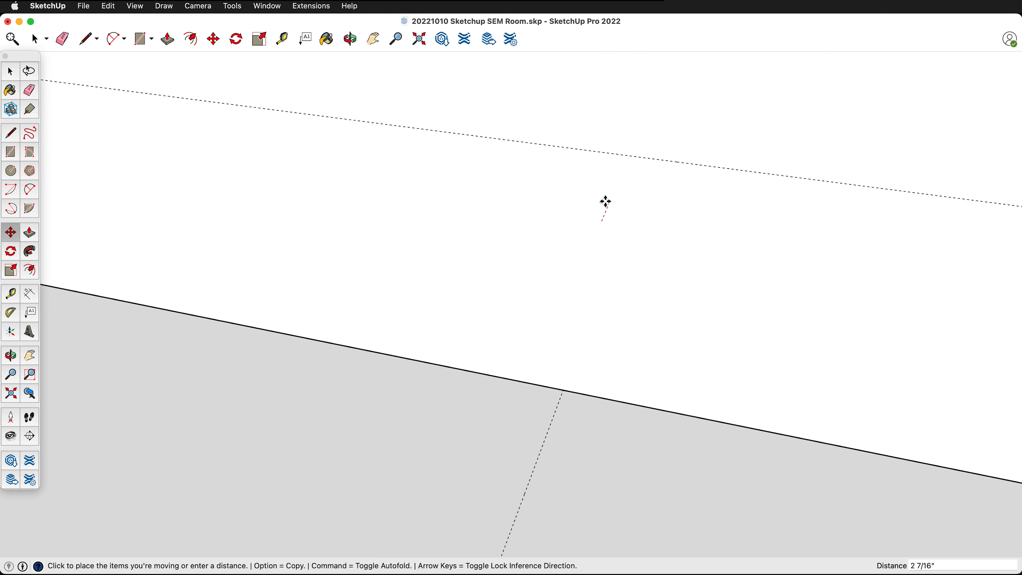
click(660, 159)
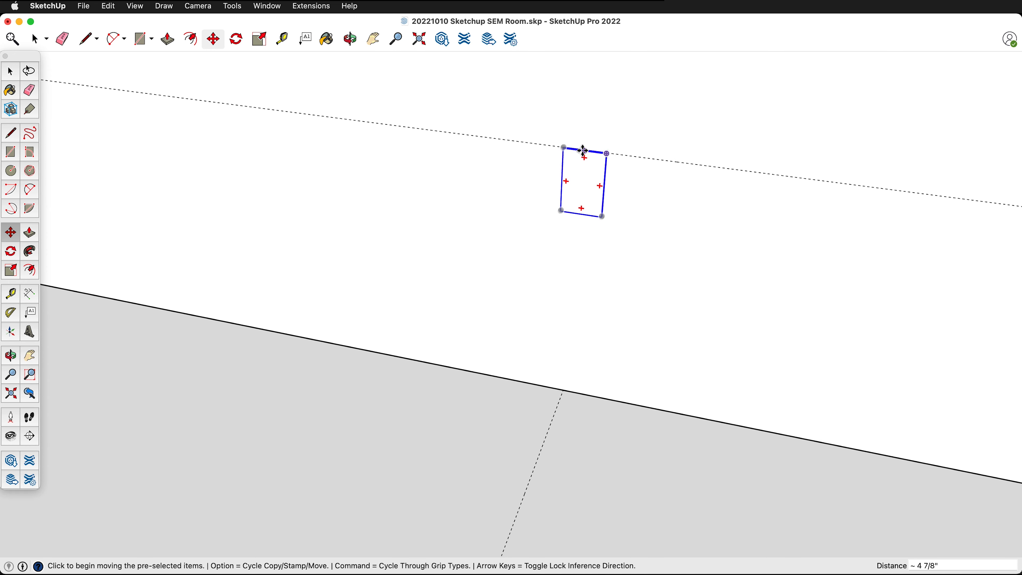
- Move the plate along the wall guide by its top midpoint to center it on the floor guide
scroll(583, 150, up, 5)
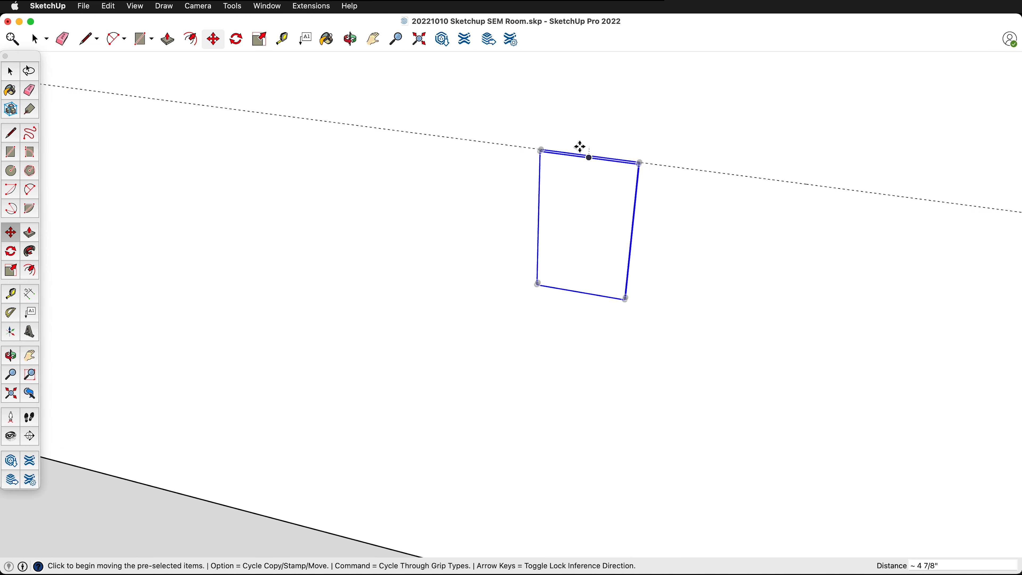
click(610, 164)
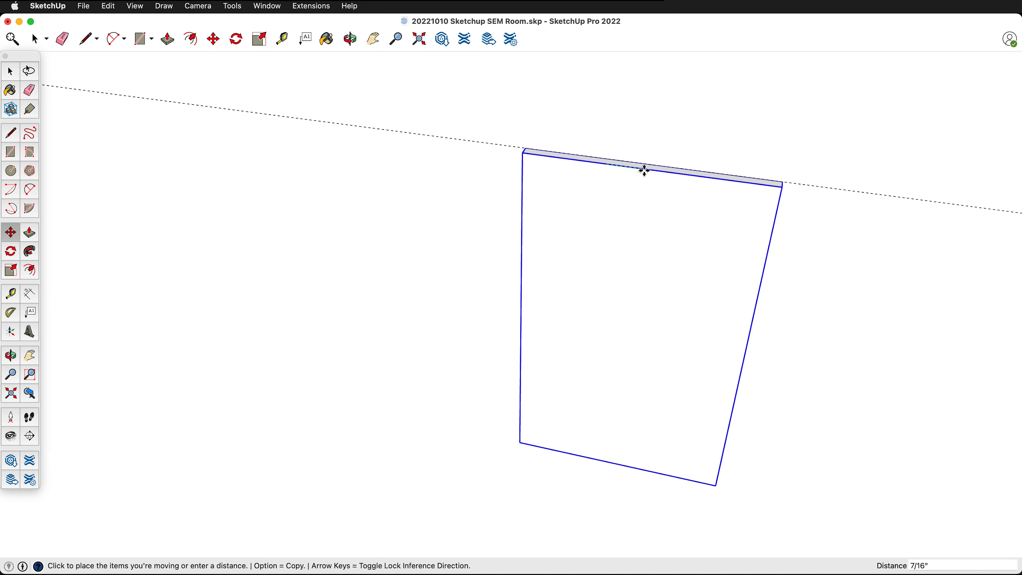
scroll(611, 163, down, 3)
scroll(613, 162, down, 3)
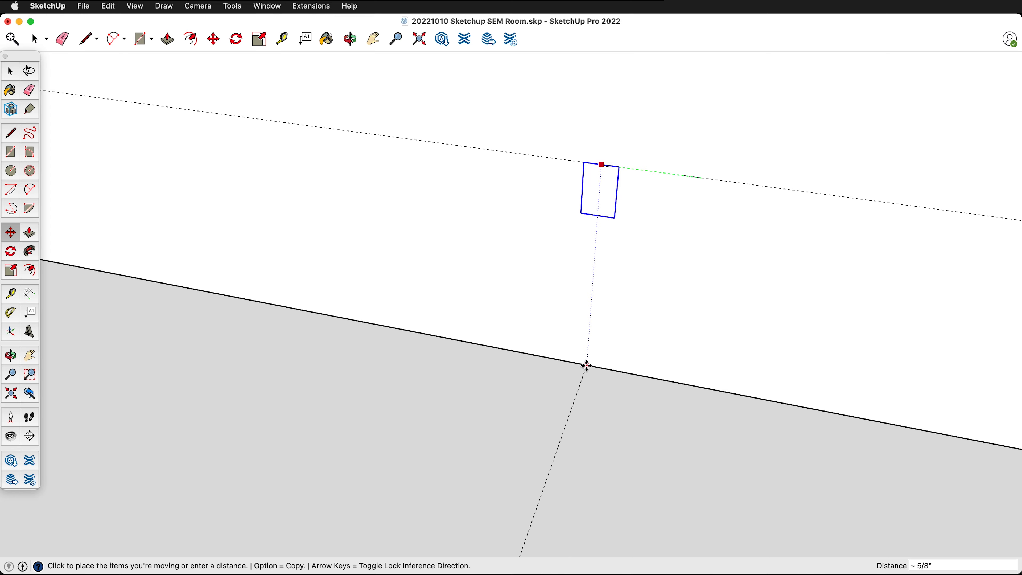
key(Escape)
key(space)
- Move the plate 3/16 inch out of the wall so its thickness stands in the room
middle_drag(659, 264, 425, 232)
click(691, 322)
scroll(638, 245, up, 5)
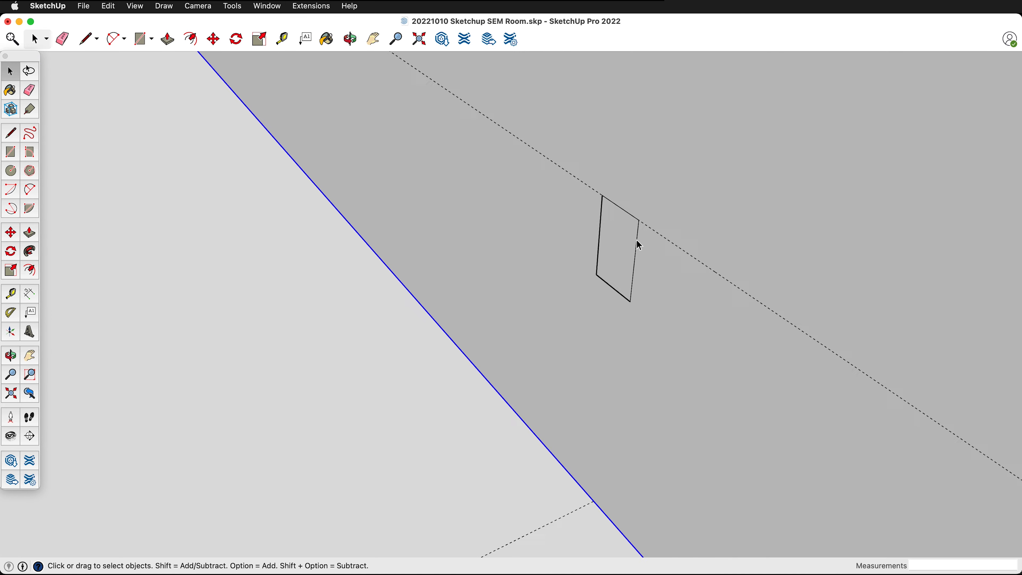
middle_drag(638, 245, 539, 234)
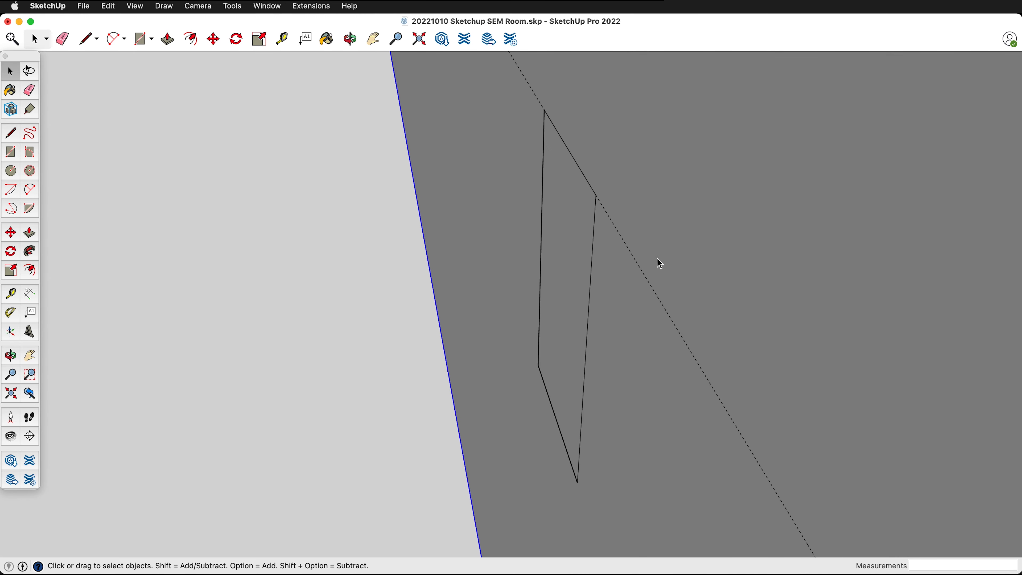
click(566, 288)
key(m)
click(559, 278)
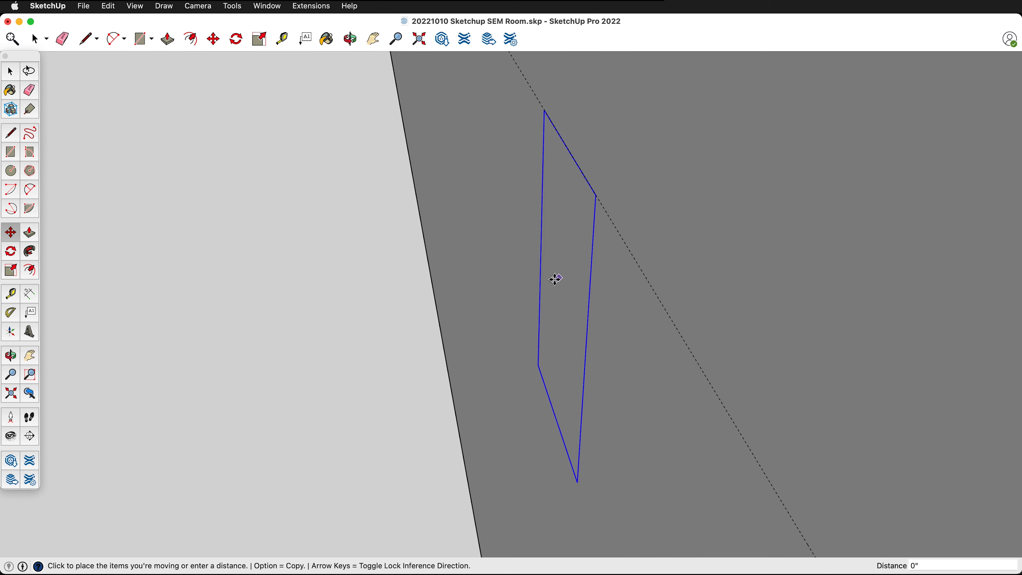
click(549, 279)
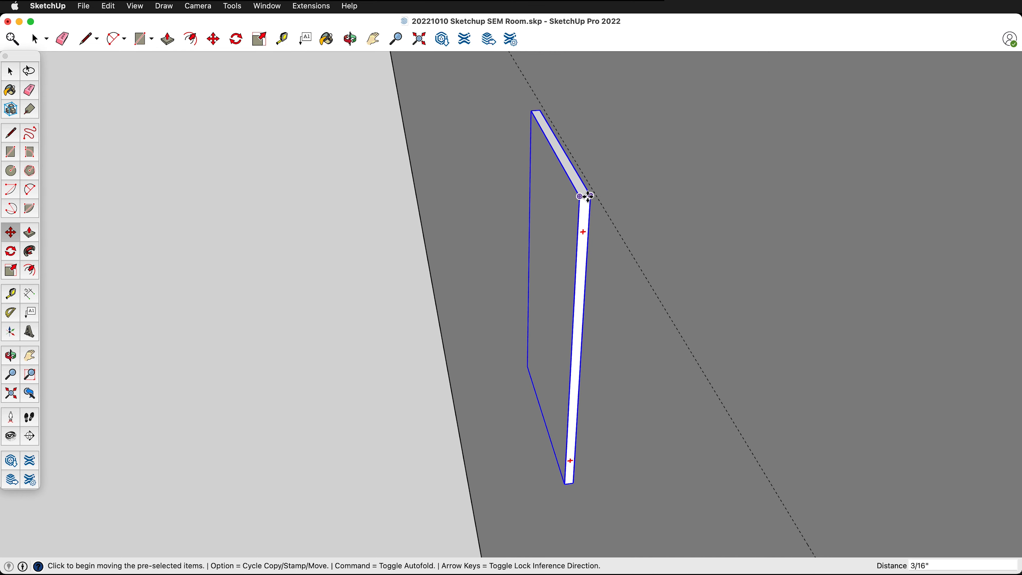
- Move the plate 1/16 inch back by its rear top corner so it sits flush against the wall
click(588, 196)
click(595, 196)
scroll(602, 141, down, 3)
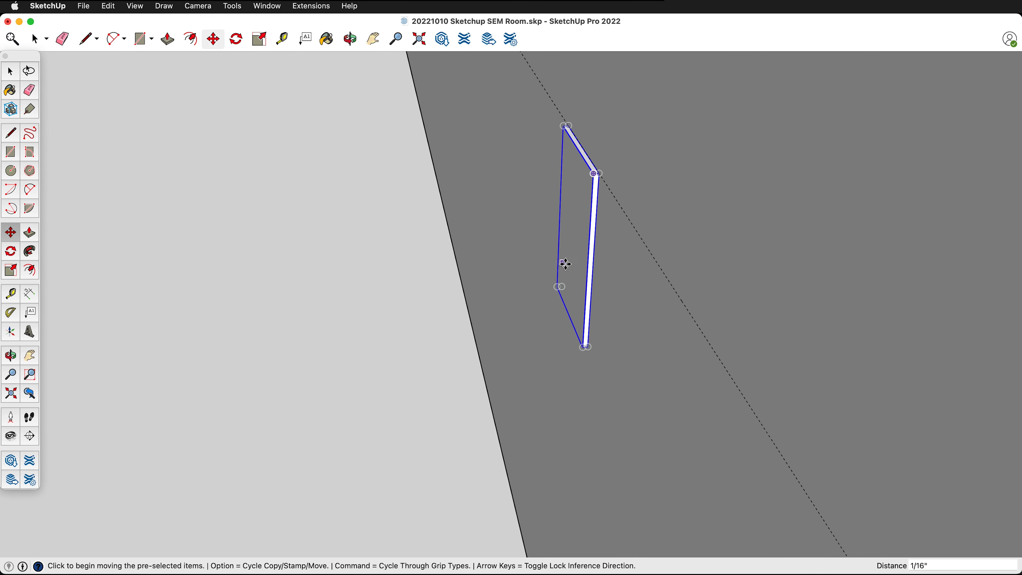
middle_drag(565, 264, 633, 258)
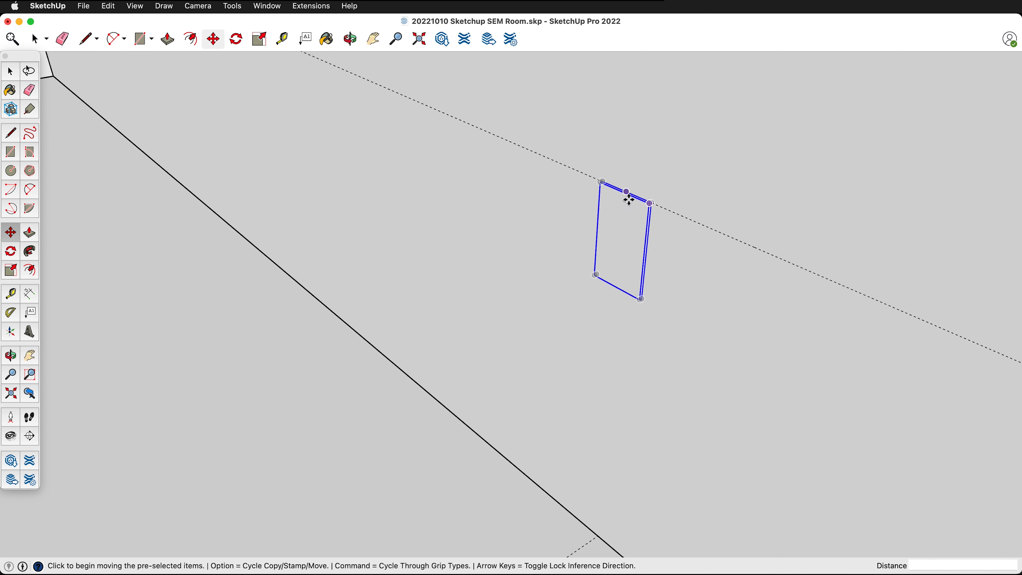
- Copy the outlet plate about 16 feet along the red axis, across the room toward the opposite wall
scroll(653, 239, down, 5)
middle_drag(665, 223, 509, 237)
scroll(630, 244, down, 3)
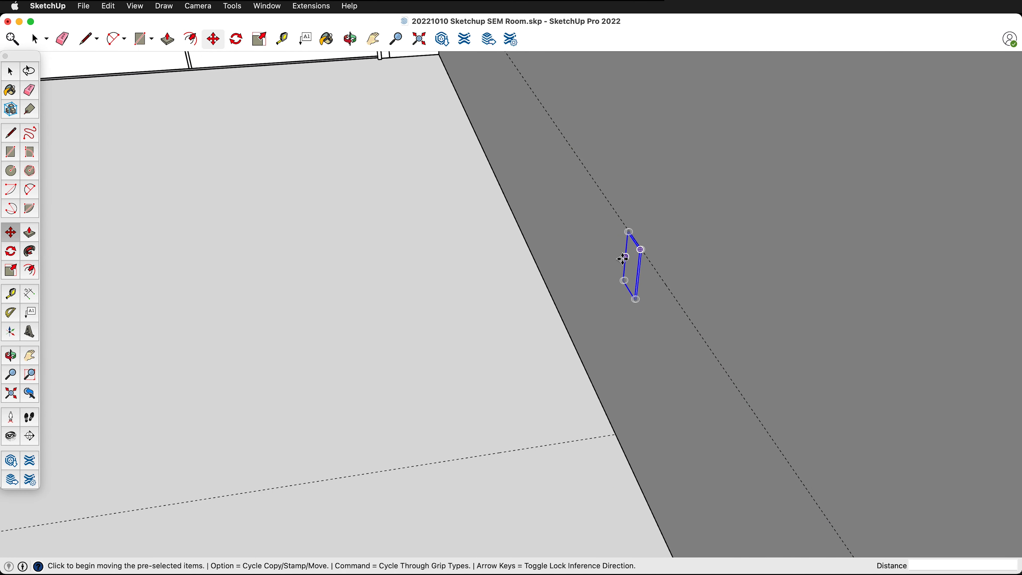
click(631, 260)
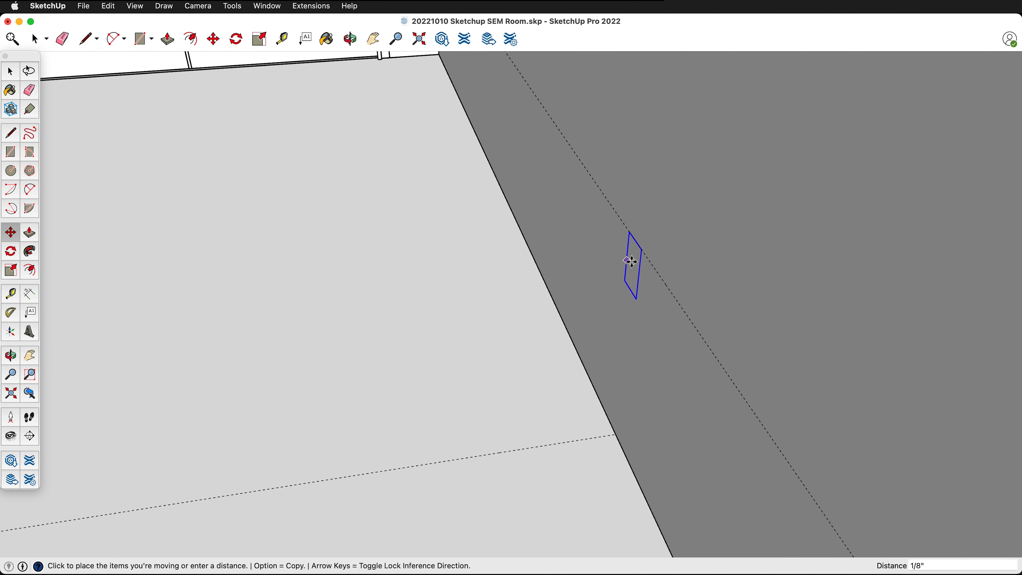
key(alt)
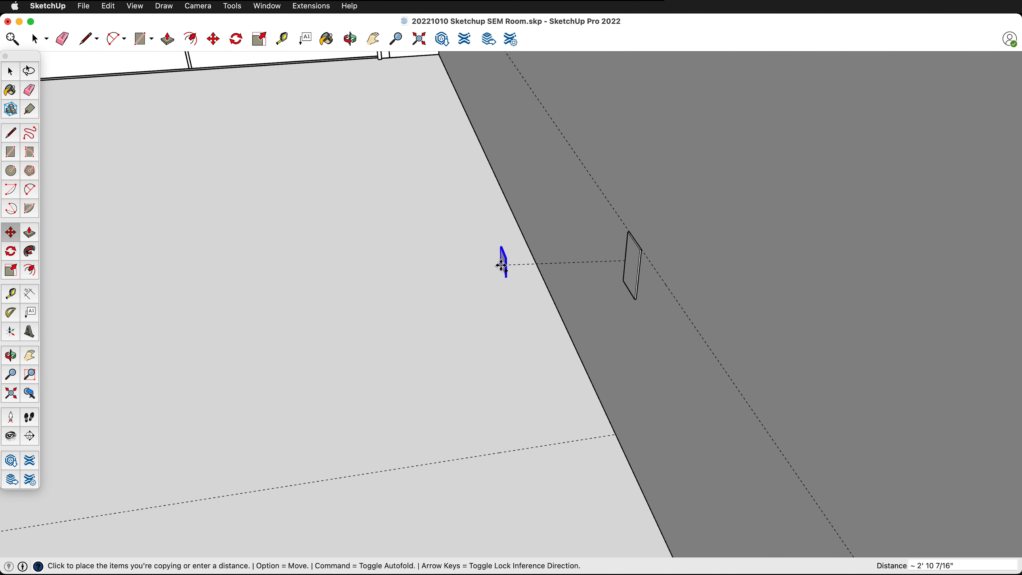
scroll(498, 261, up, 5)
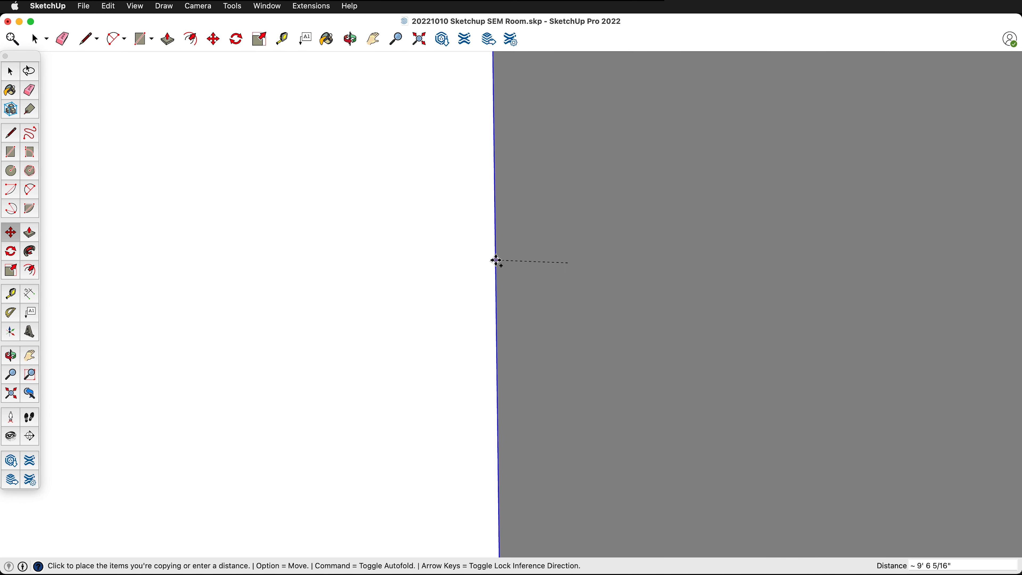
middle_drag(497, 260, 483, 326)
scroll(490, 308, down, 5)
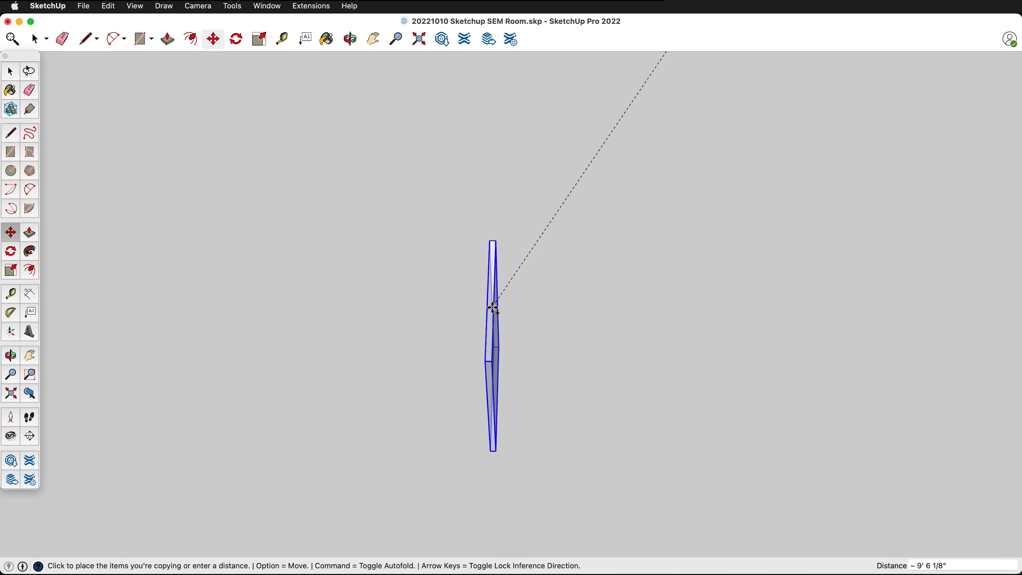
scroll(492, 307, down, 4)
scroll(573, 260, down, 6)
scroll(573, 258, down, 2)
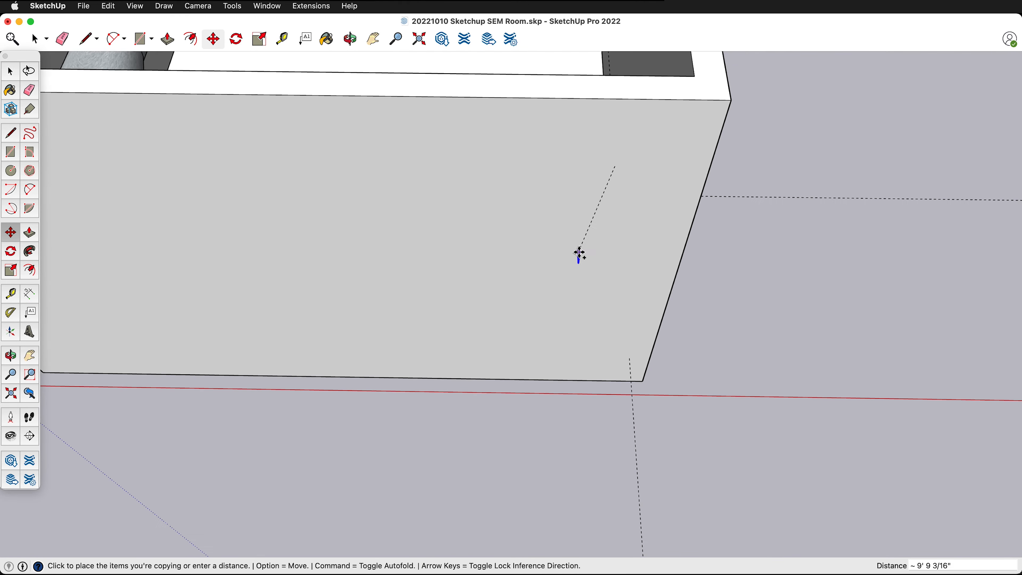
middle_drag(577, 253, 648, 222)
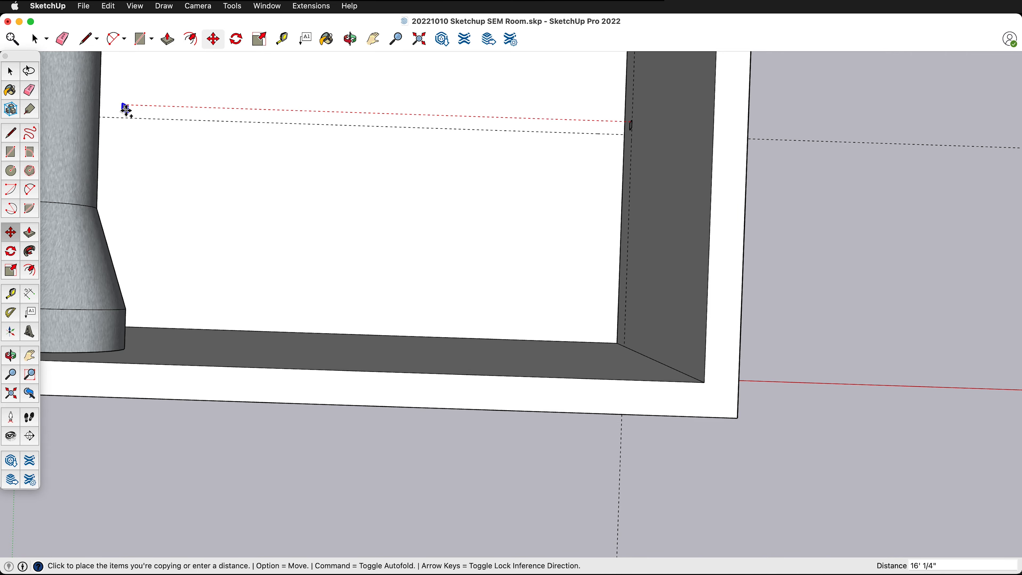
click(126, 107)
- Create a vertical guide on the wall beside the double doors, offset 68 inches from the room's corner edge
middle_drag(512, 236, 562, 204)
scroll(562, 203, up, 10)
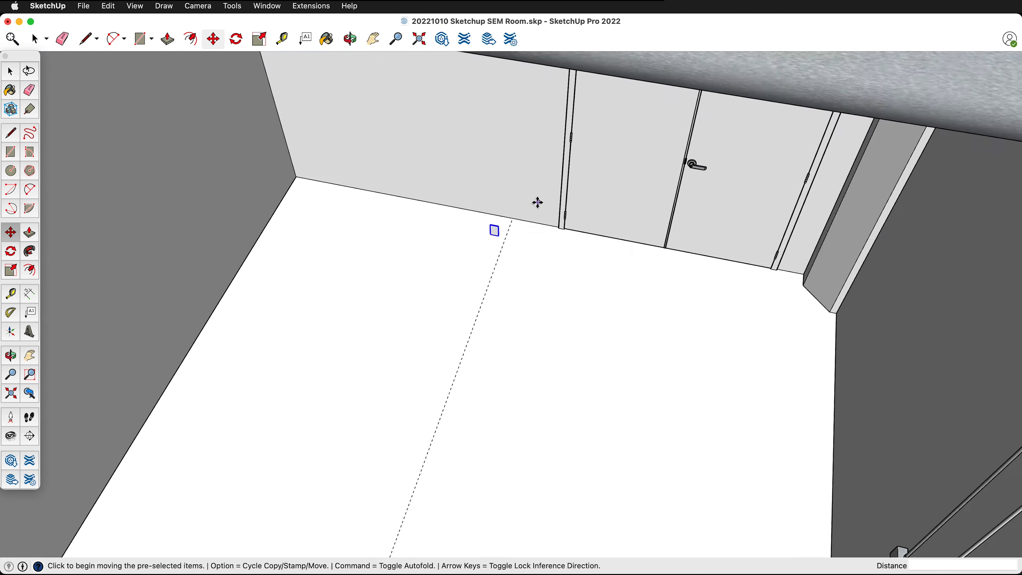
middle_drag(504, 246, 433, 229)
key(t)
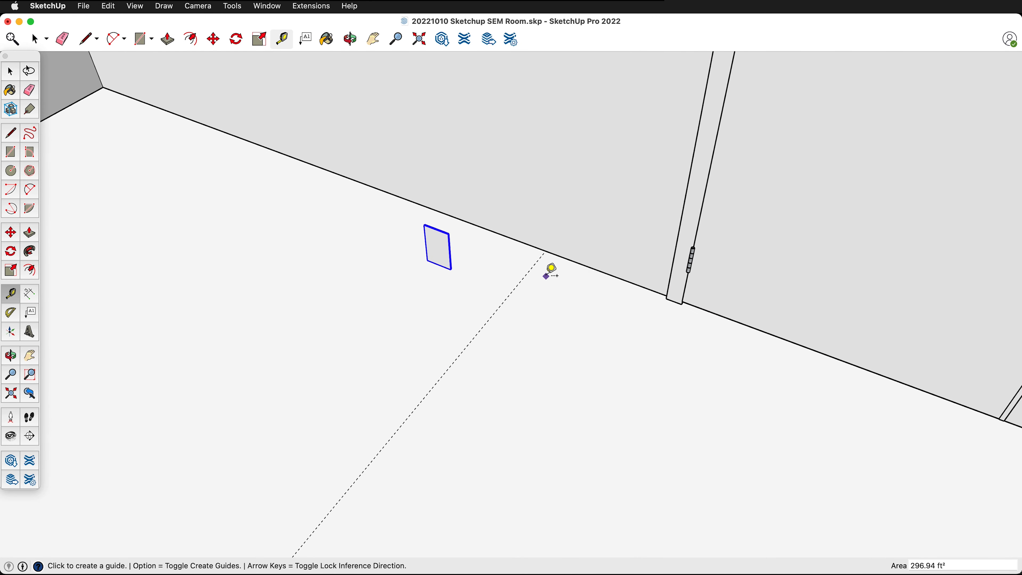
click(98, 75)
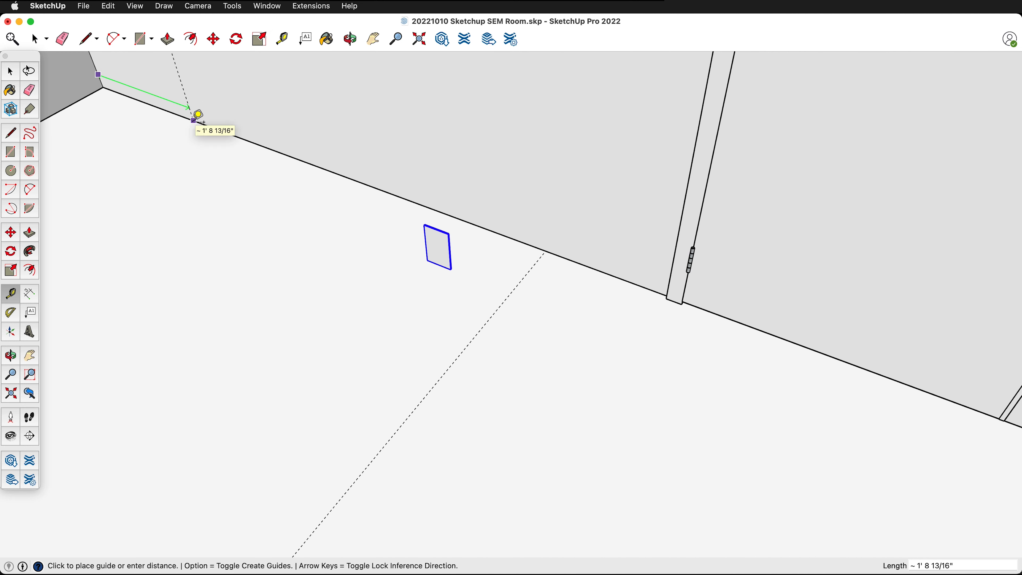
text(68)
key(Return)
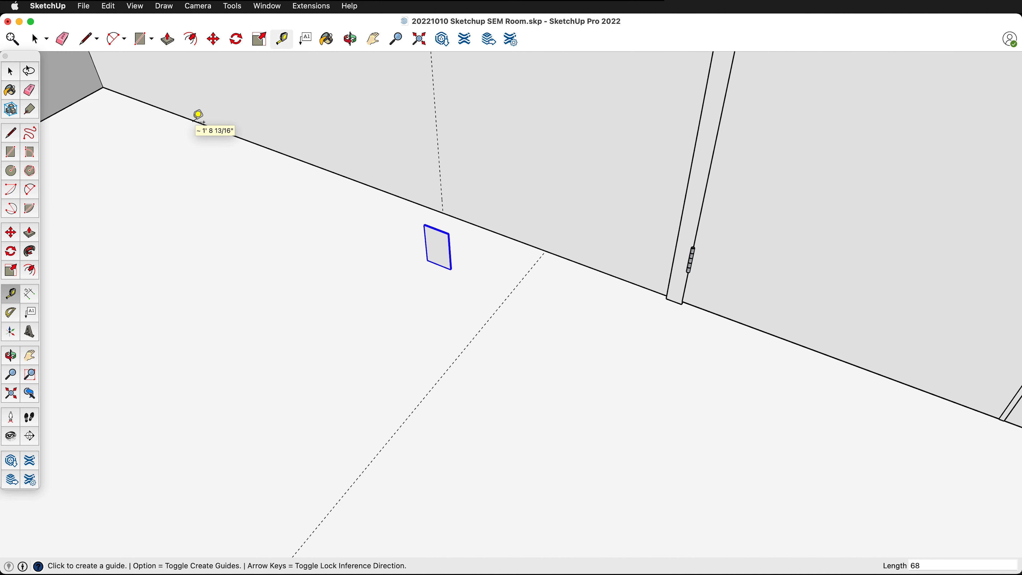
- Move the copied plate along the green axis by its top midpoint to center it on the vertical wall guide
key(m)
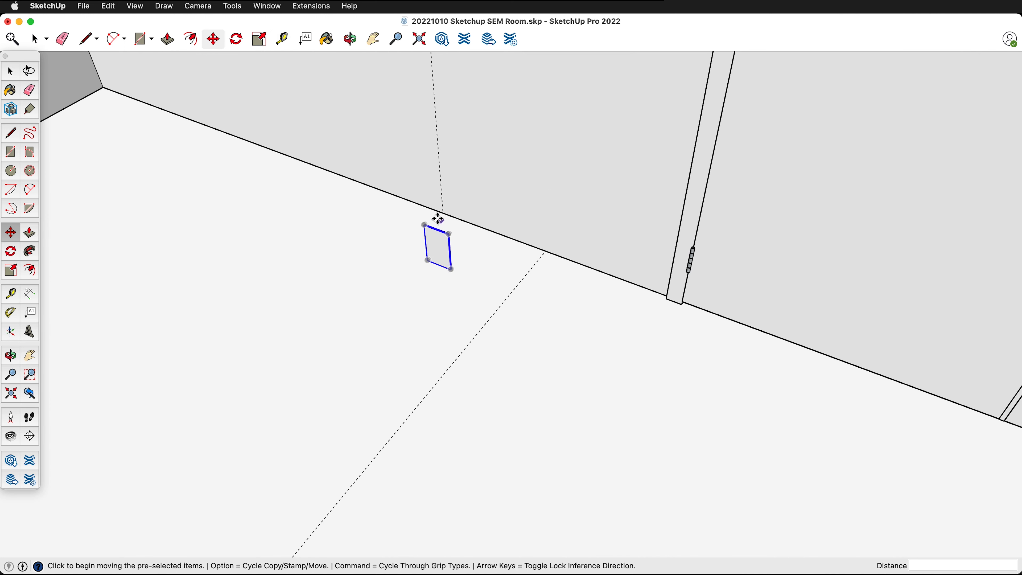
scroll(427, 213, up, 5)
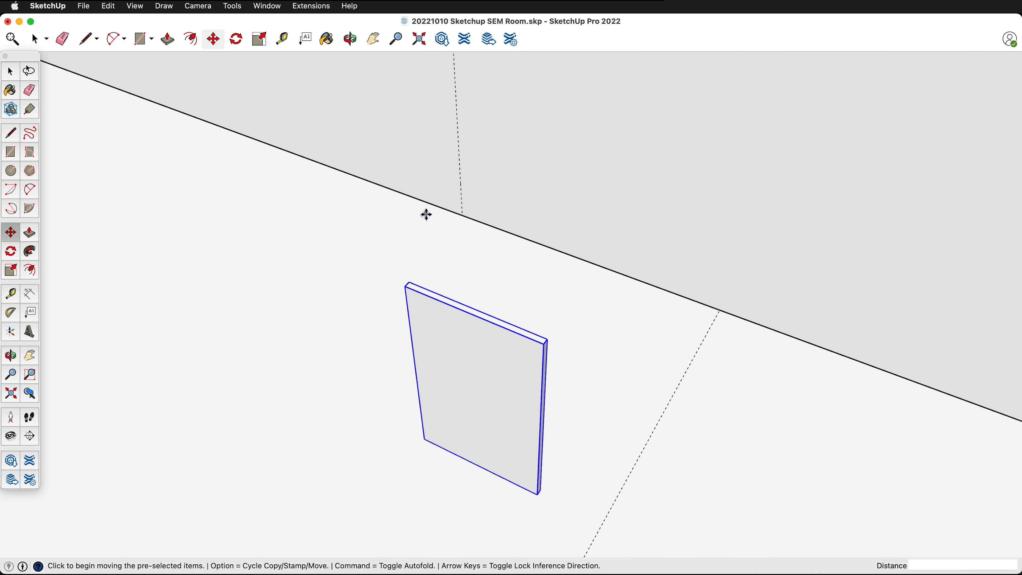
click(479, 309)
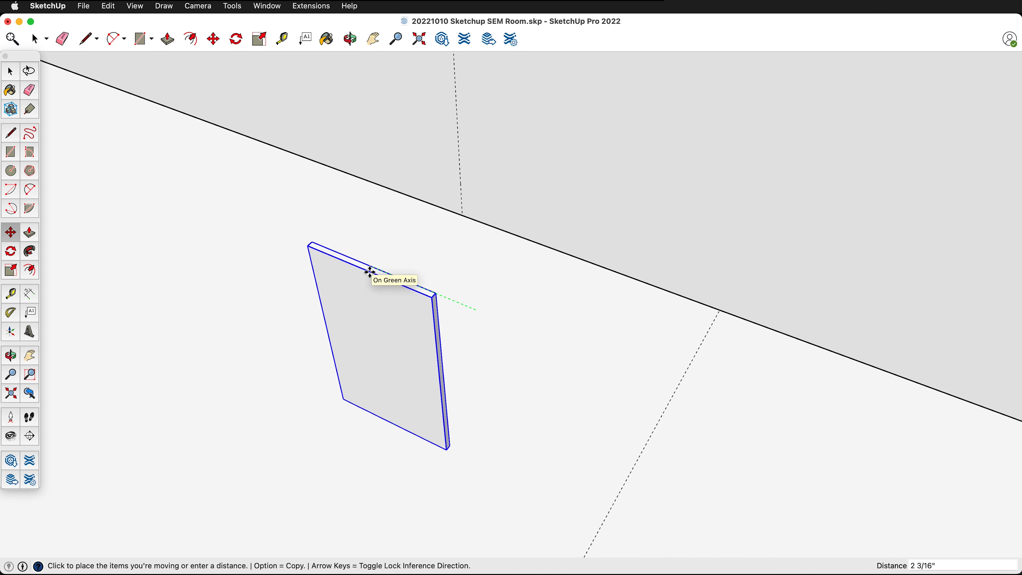
click(461, 213)
- Move the copied plate along the red axis by its rear top corner so it sits flush against the door wall
middle_drag(584, 306, 321, 213)
scroll(371, 287, up, 3)
scroll(365, 284, up, 3)
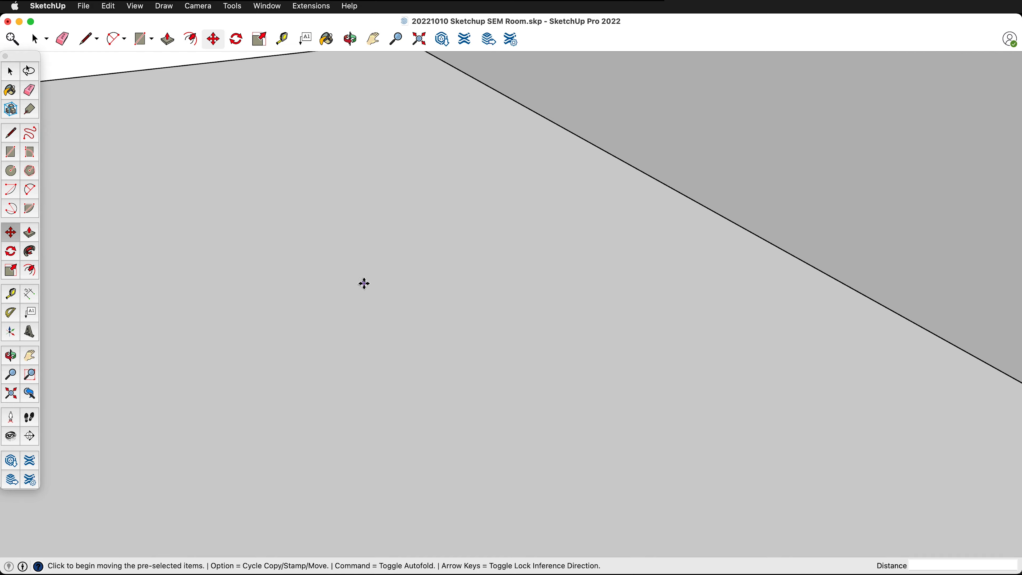
scroll(364, 283, down, 5)
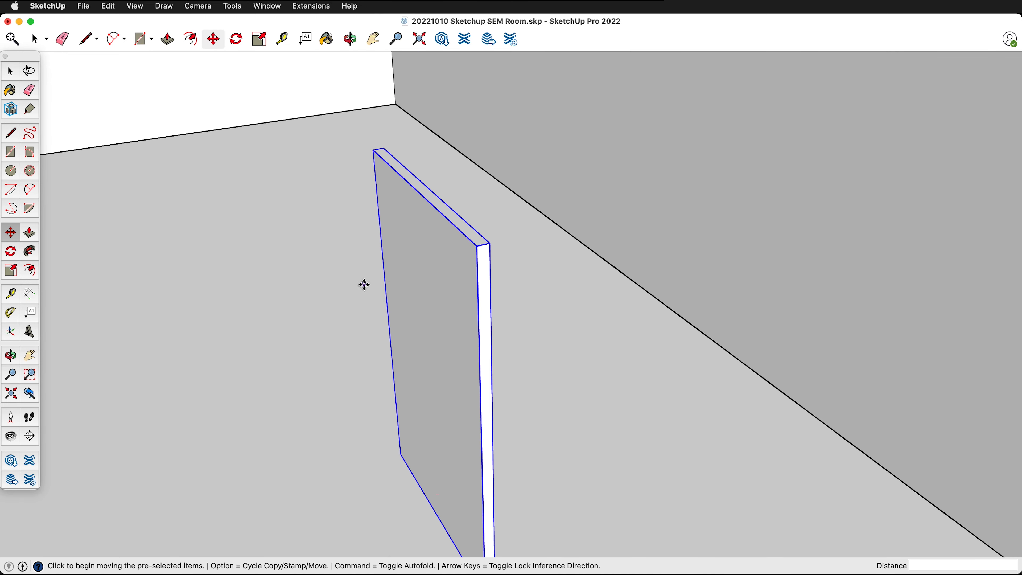
click(491, 243)
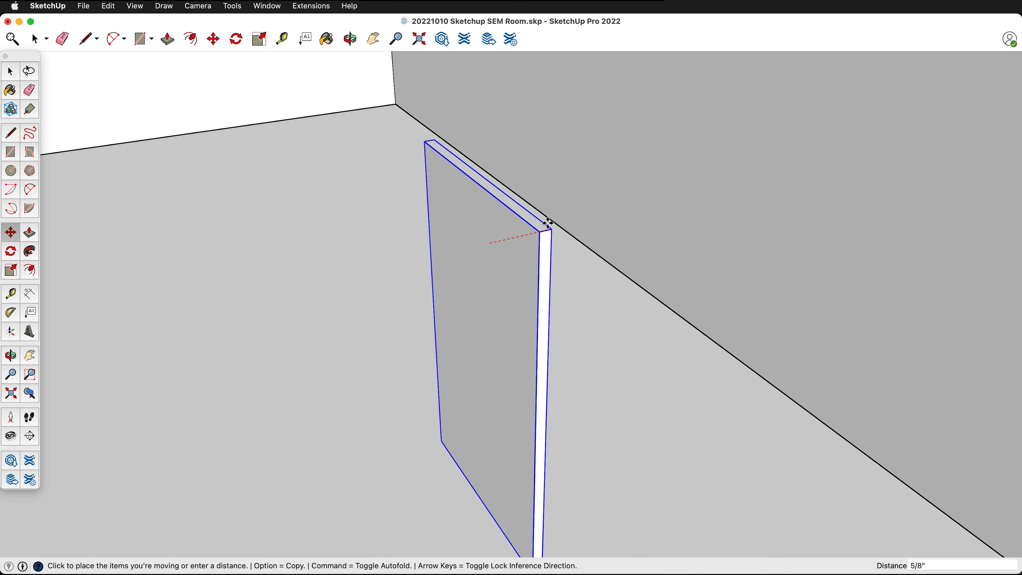
click(807, 140)
- Delete all construction guides from the model
scroll(611, 208, down, 4)
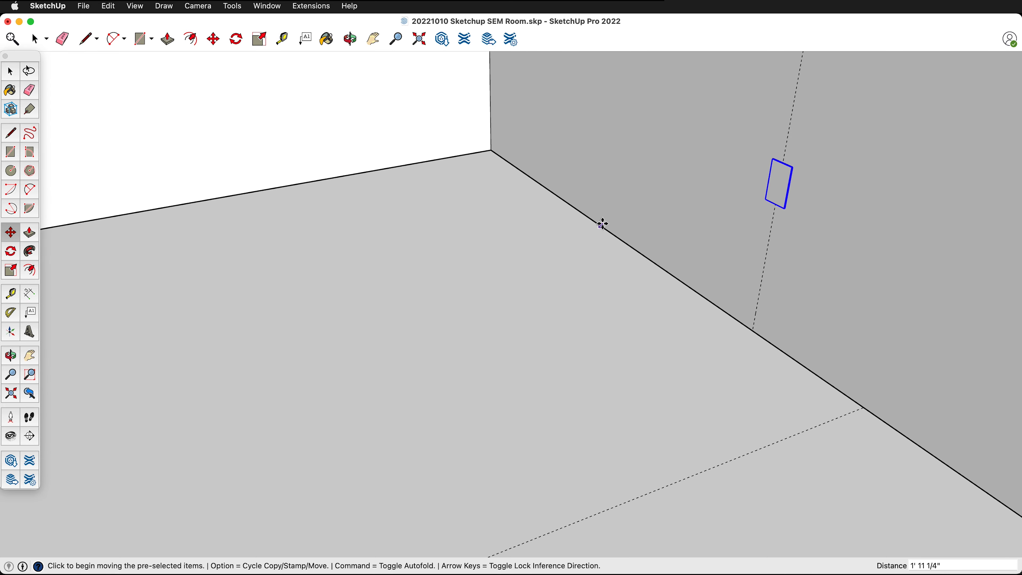
middle_drag(603, 223, 693, 217)
scroll(484, 216, down, 5)
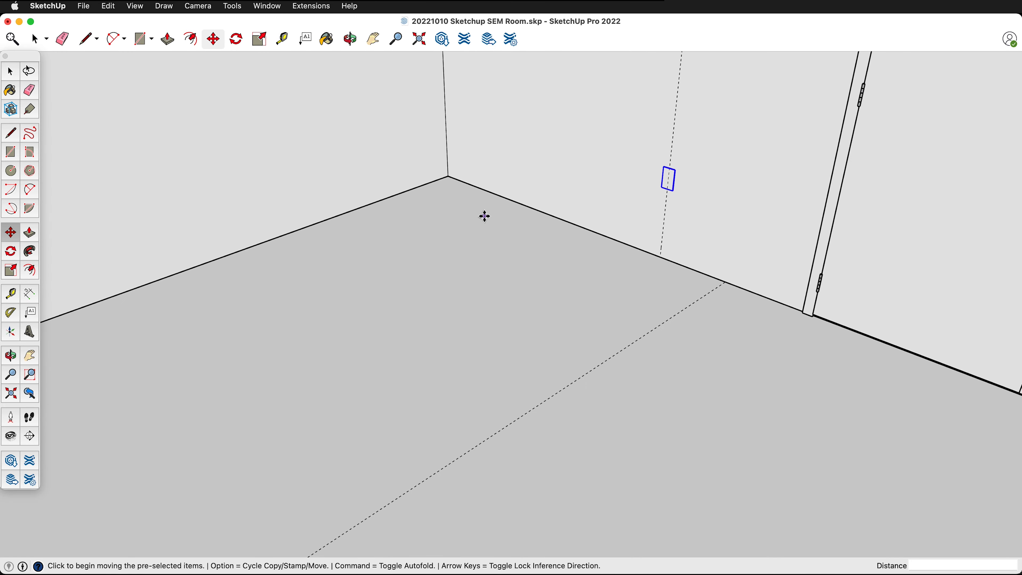
middle_drag(484, 216, 268, 377)
click(119, 5)
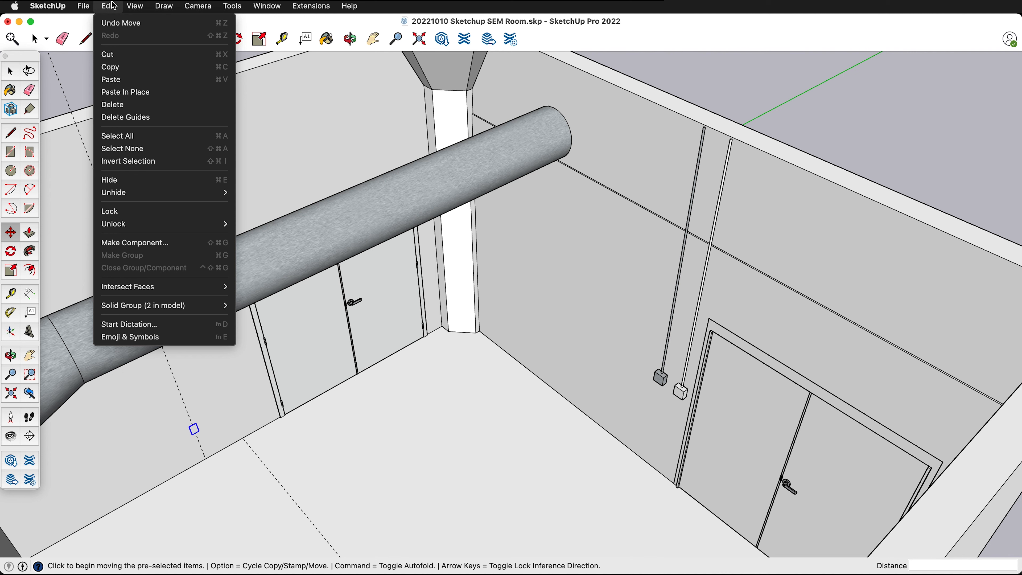
click(131, 119)
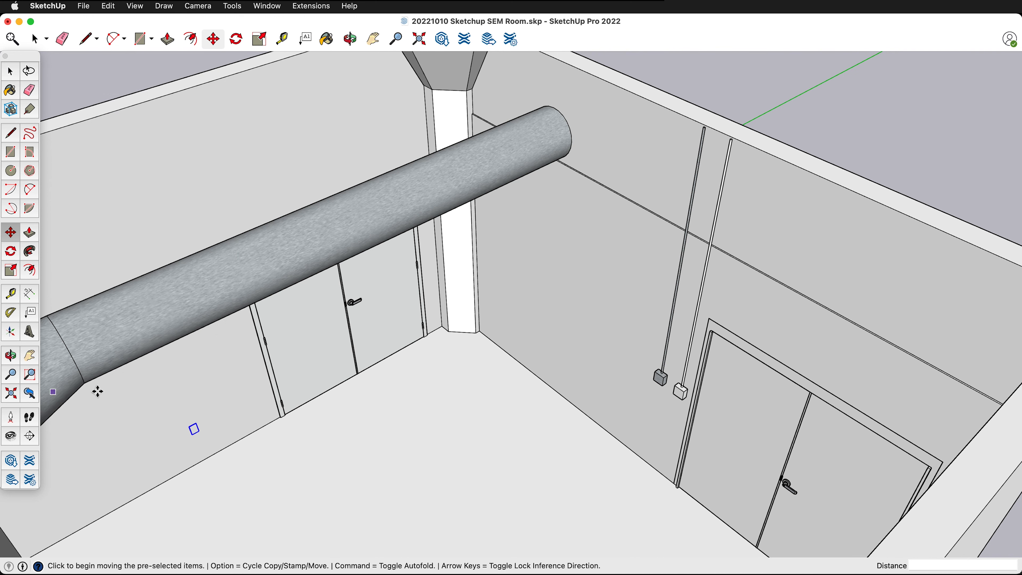
- Draw a circle with a 1.125-inch radius on the conduit wall, between the corner column and the electrical boxes
scroll(527, 334, up, 3)
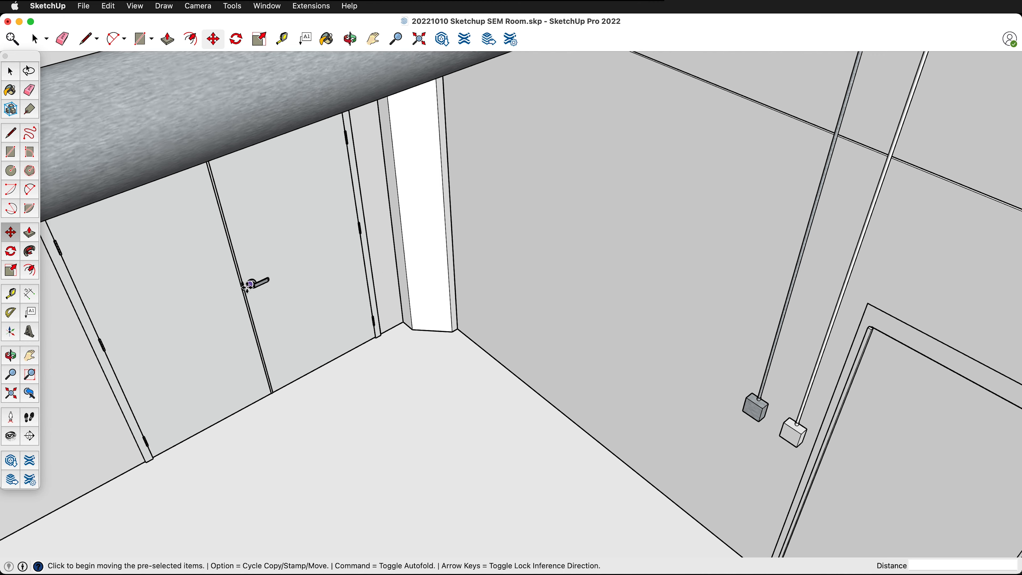
middle_drag(468, 322, 502, 273)
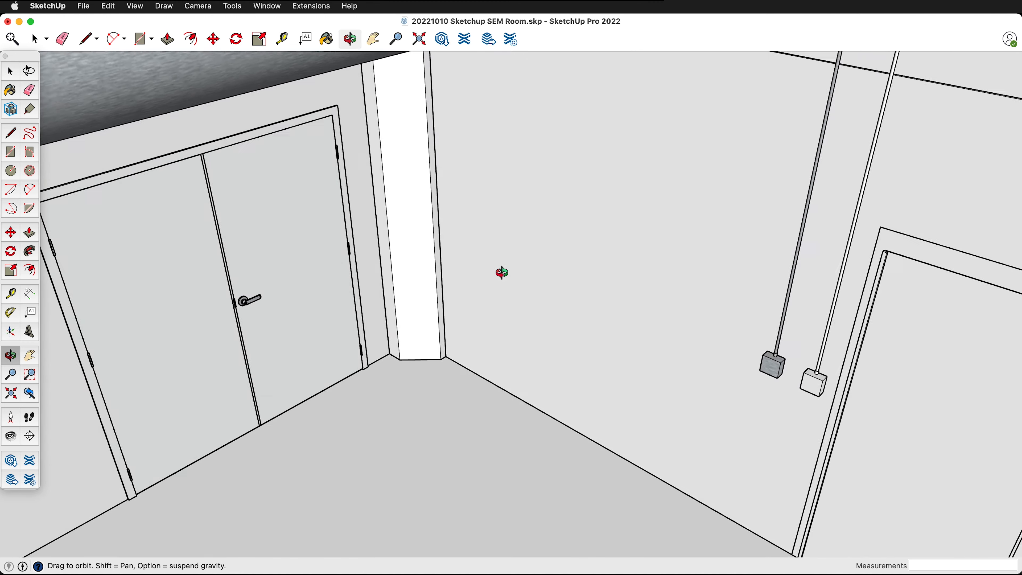
scroll(542, 259, up, 5)
key(c)
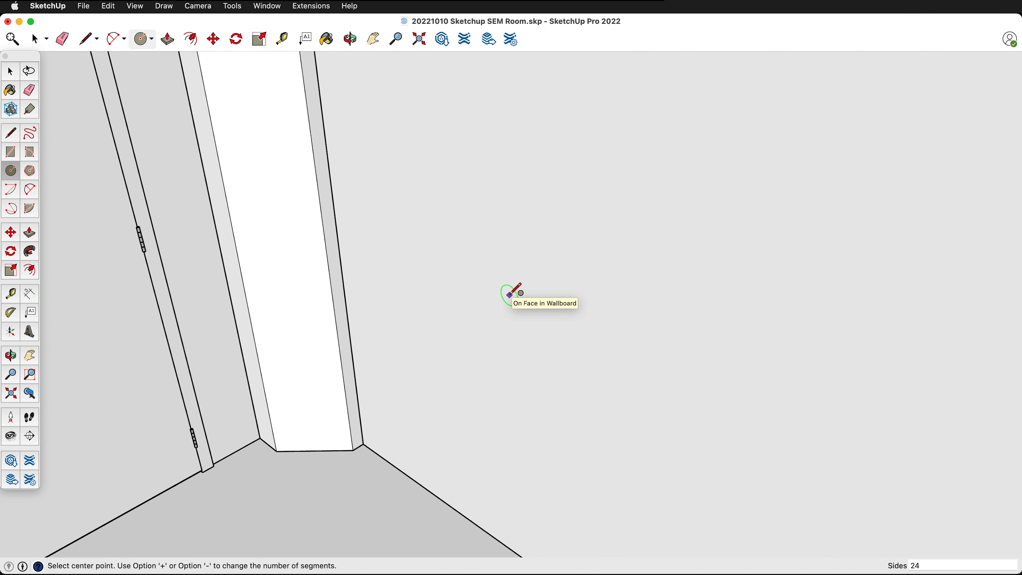
click(509, 295)
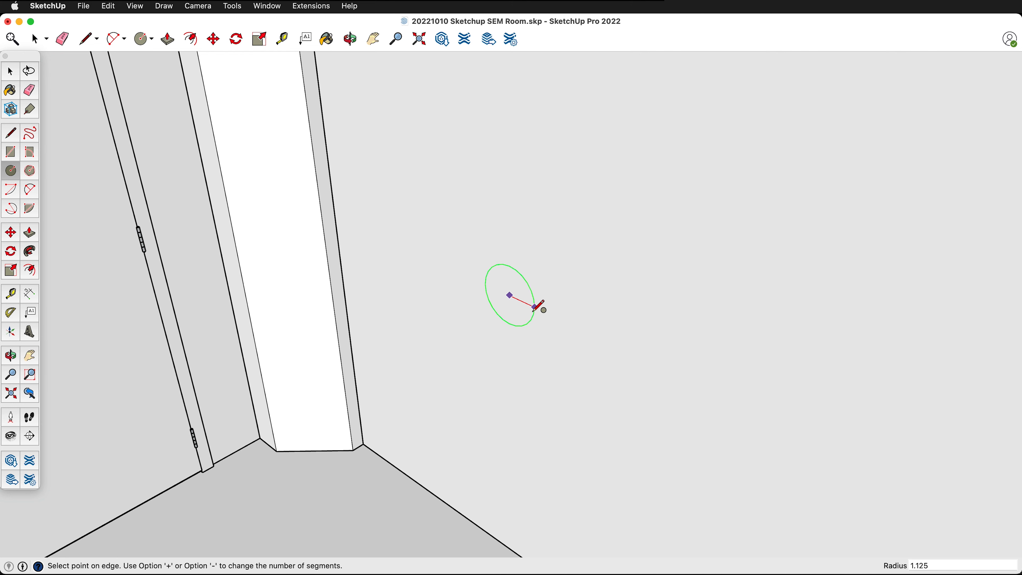
click(535, 307)
- Extrude the circle 3/8 inch out from the wall into a disc
scroll(506, 333, up, 3)
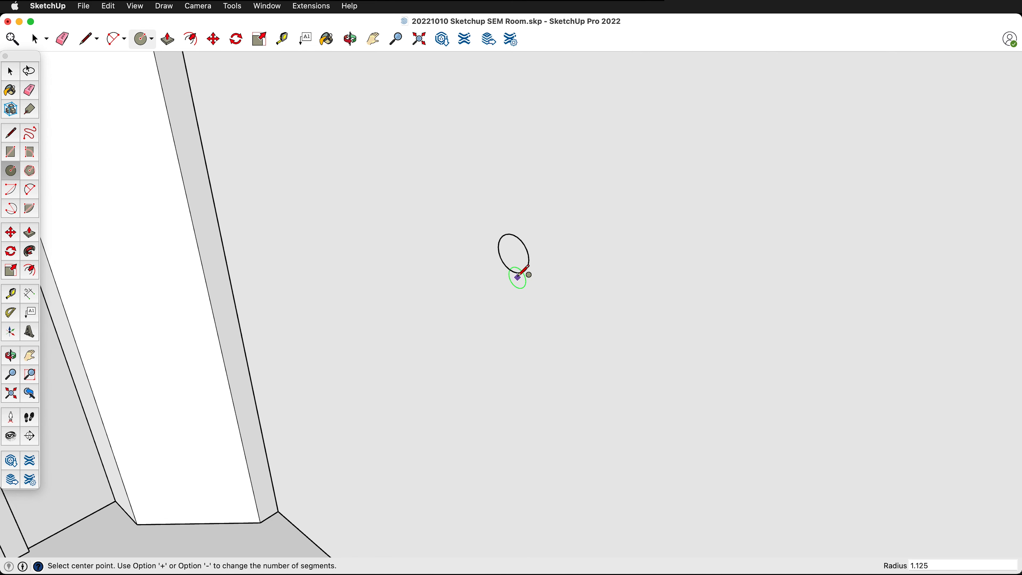
scroll(523, 275, up, 2)
key(p)
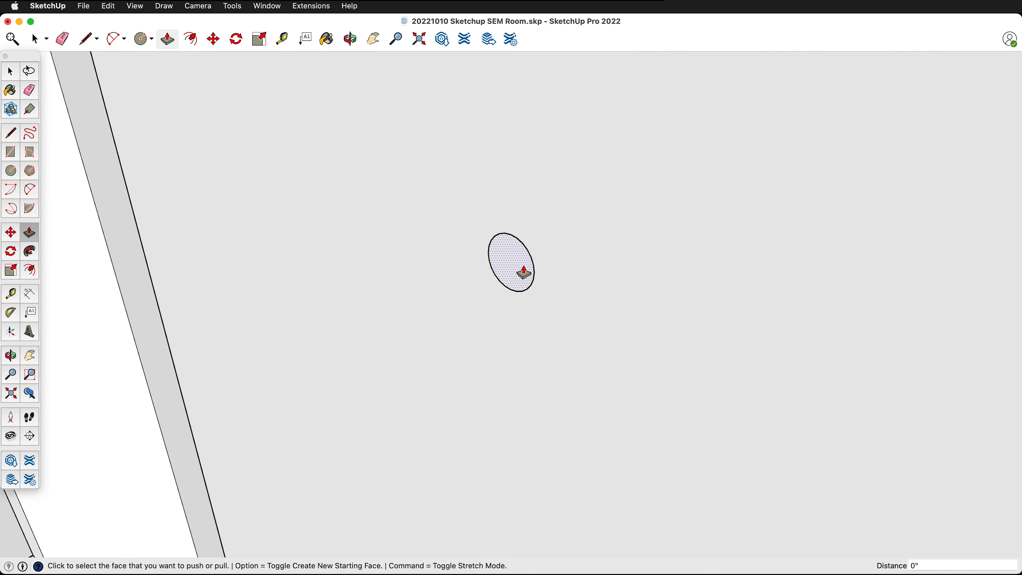
click(524, 272)
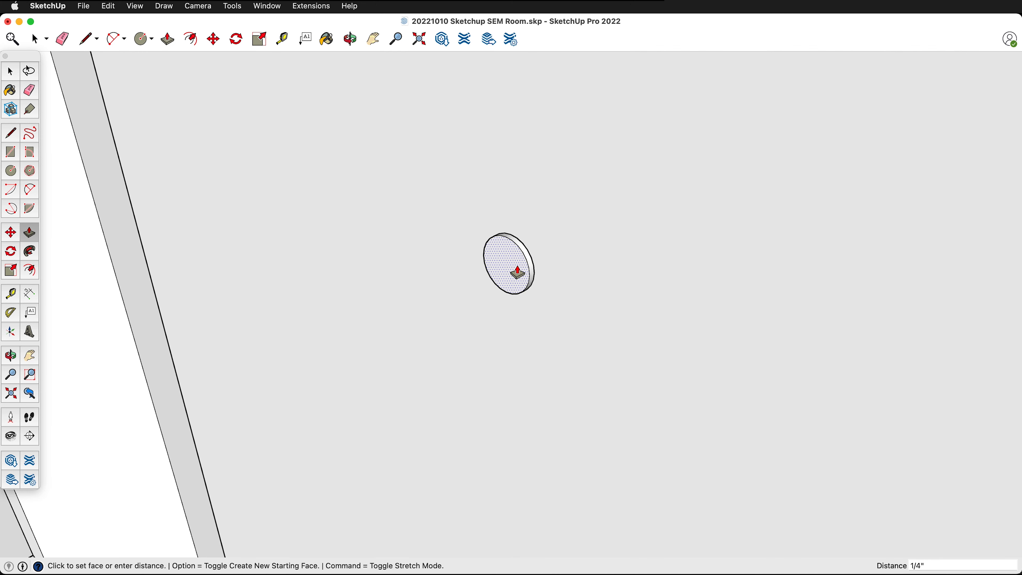
text(3/8)
key(Return)
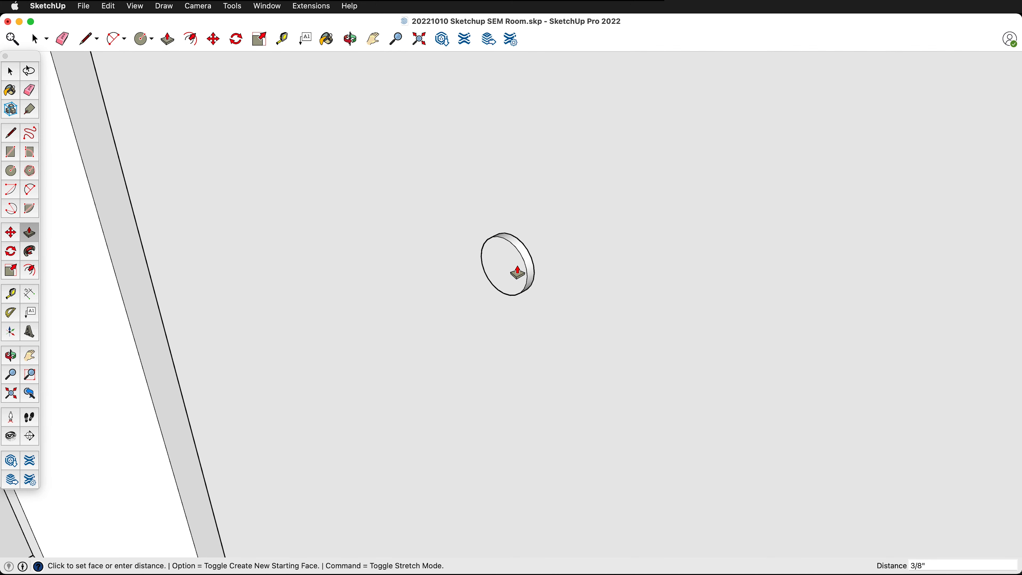
- Scale the disc's front face uniformly about its center by a factor of 0.9 to taper the rim
scroll(518, 273, up, 3)
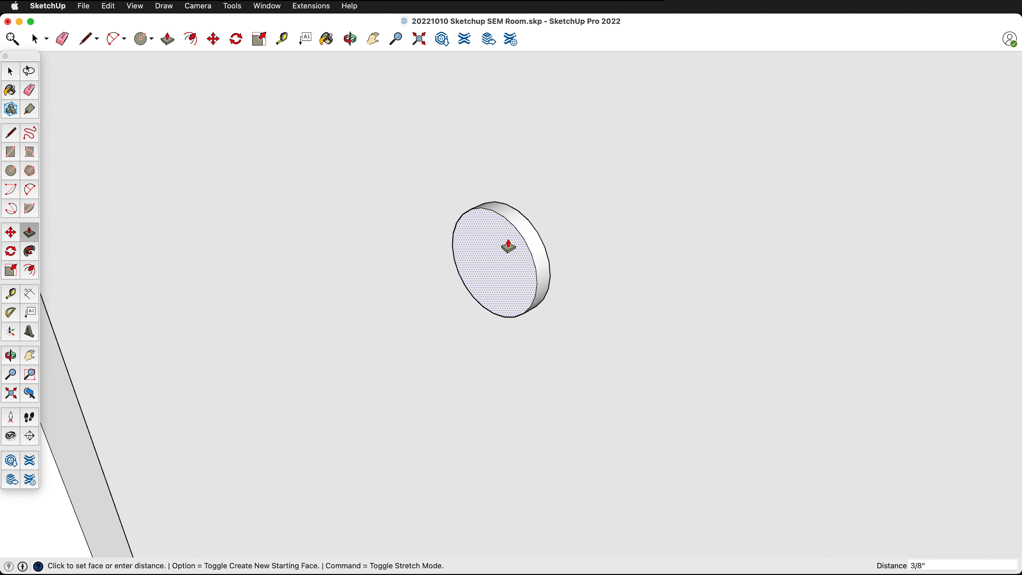
key(space)
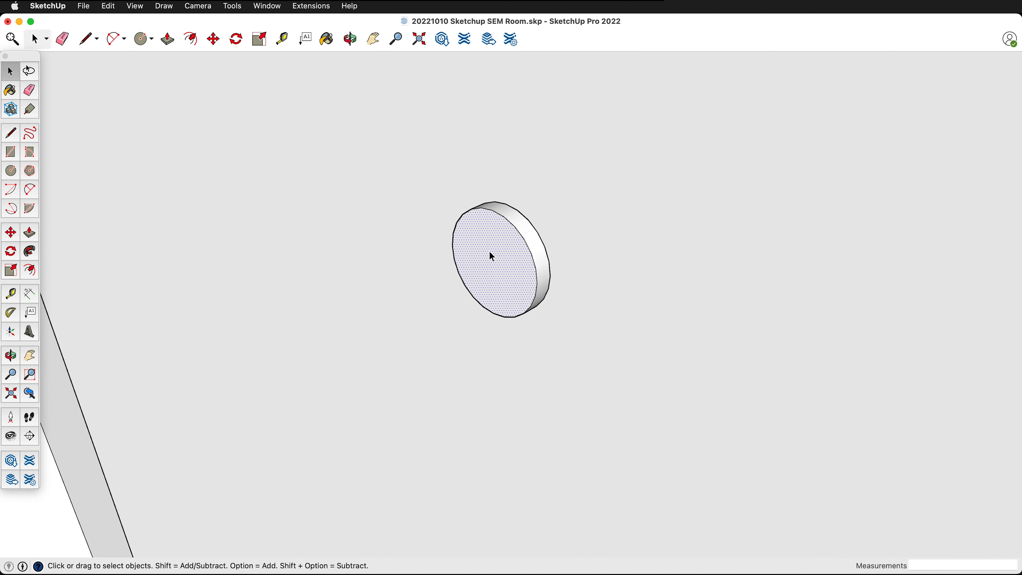
key(s)
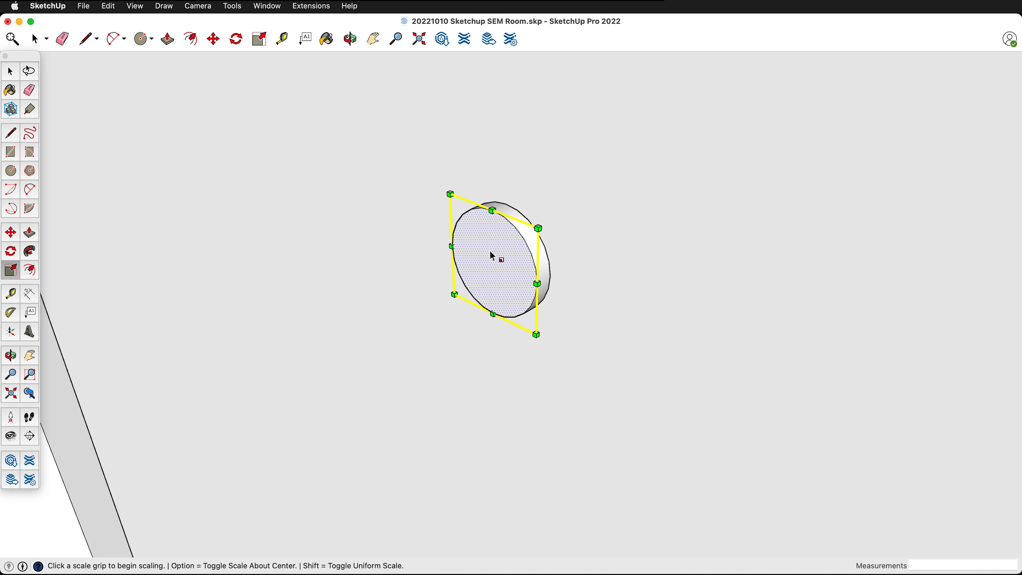
key(alt)
click(538, 228)
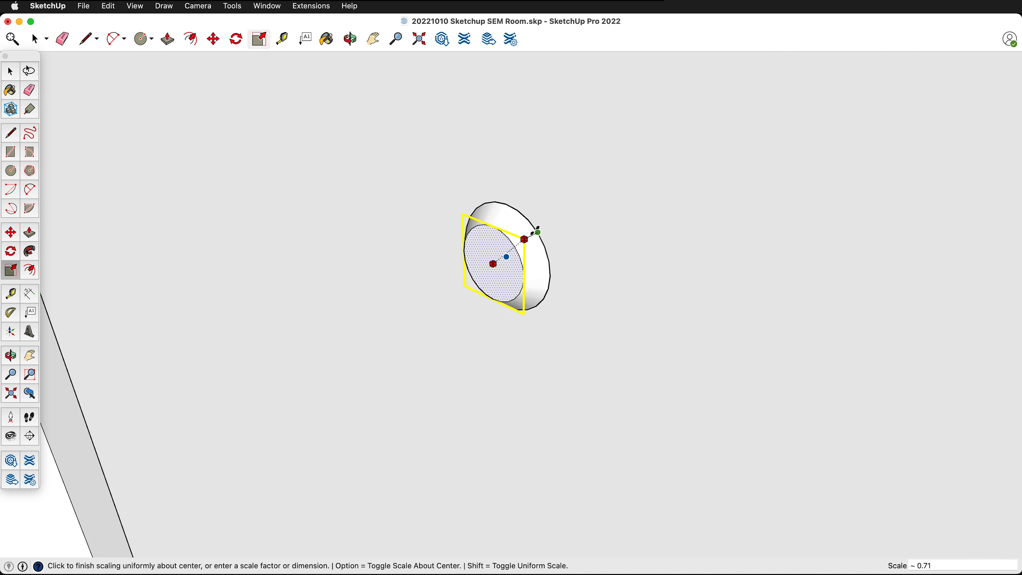
click(549, 232)
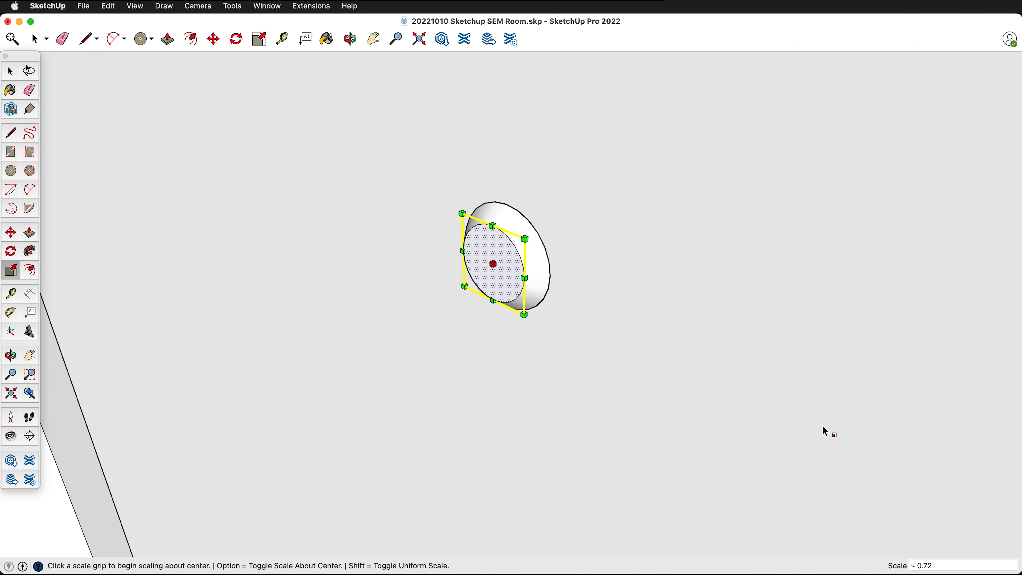
click(934, 565)
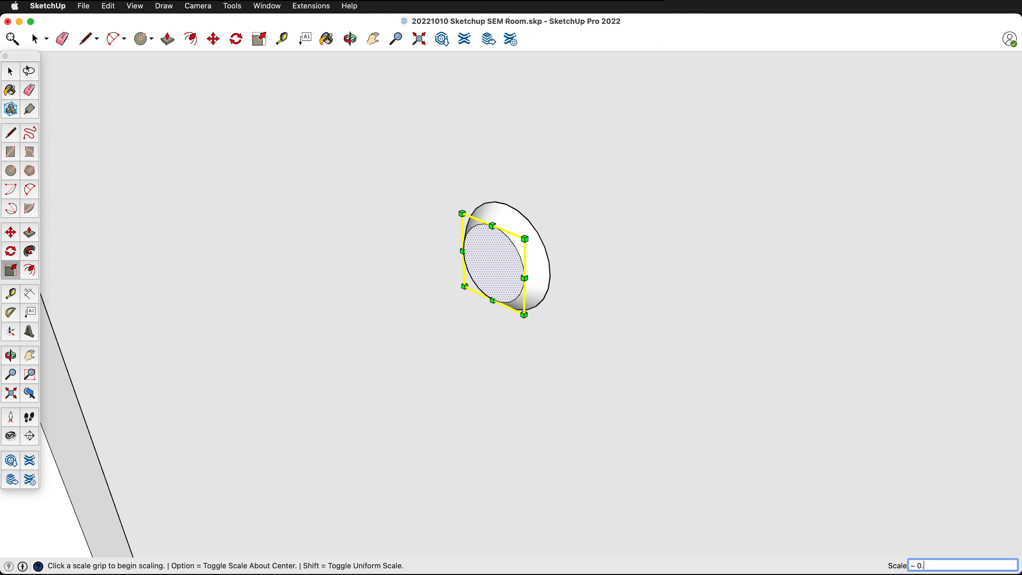
text(9)
key(Return)
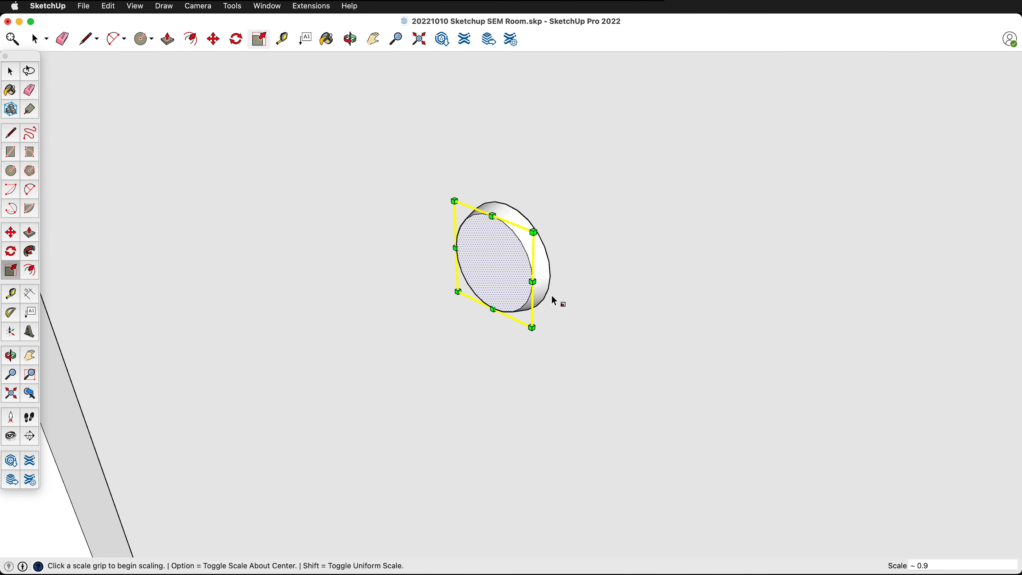
- Offset the disc's front edge inward about 1/2 inch to create a smaller concentric circle
middle_drag(553, 300, 473, 229)
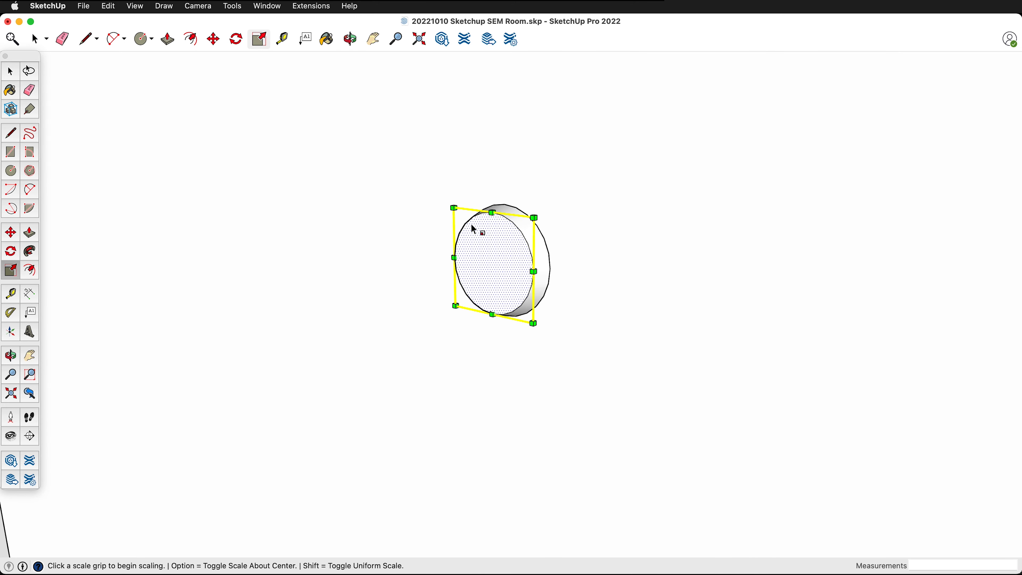
key(f)
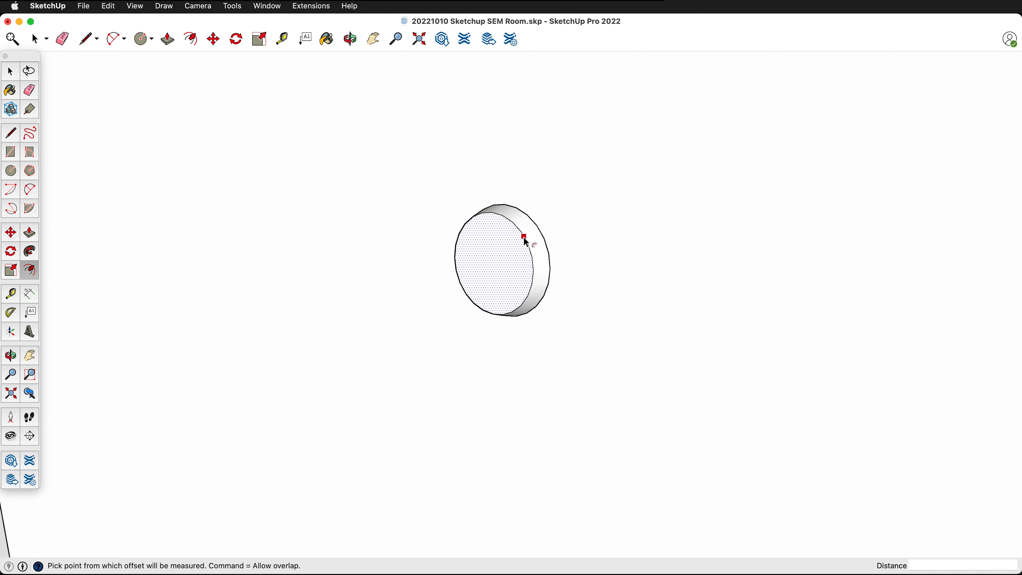
click(524, 237)
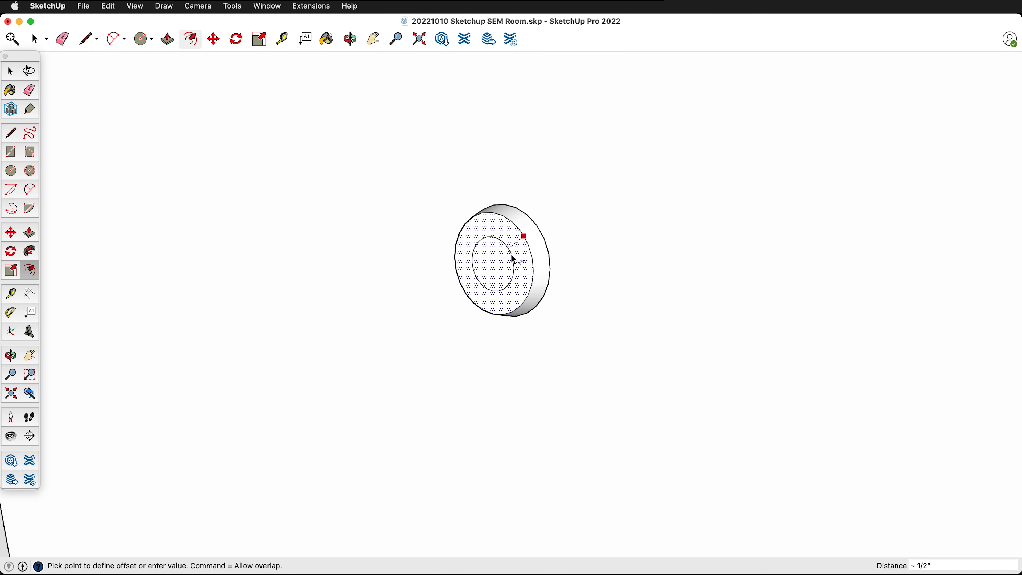
click(513, 260)
middle_drag(513, 260, 483, 269)
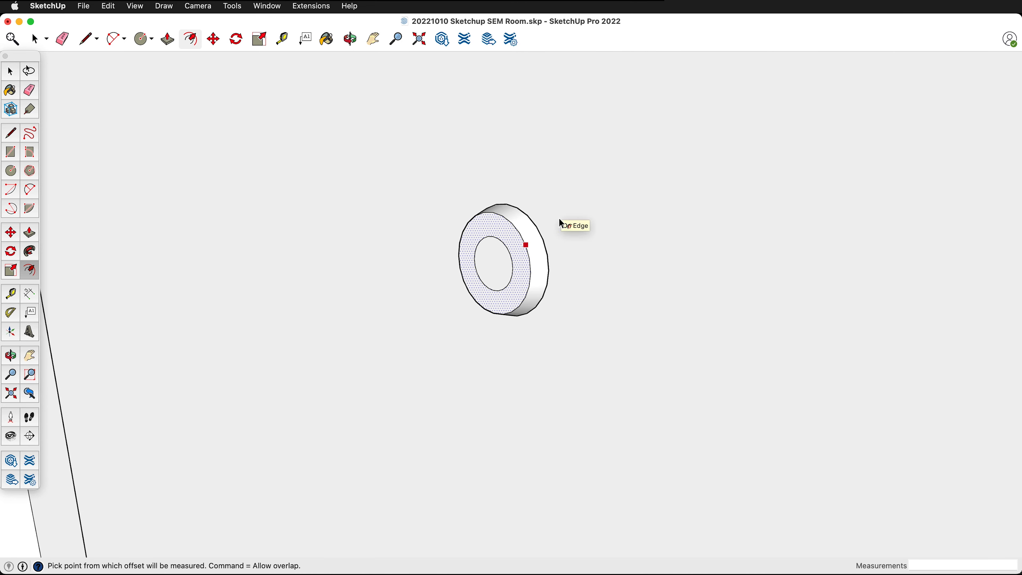
- Extrude the inner circle 1/2 inch outward from the disc's front face into a cylindrical stub
key(p)
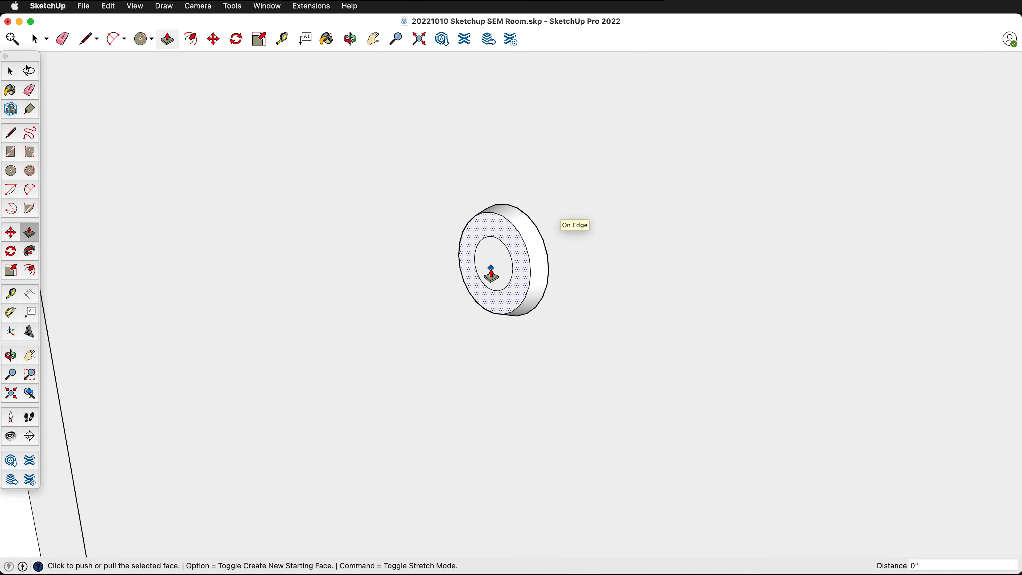
key(space)
click(491, 267)
key(p)
click(491, 272)
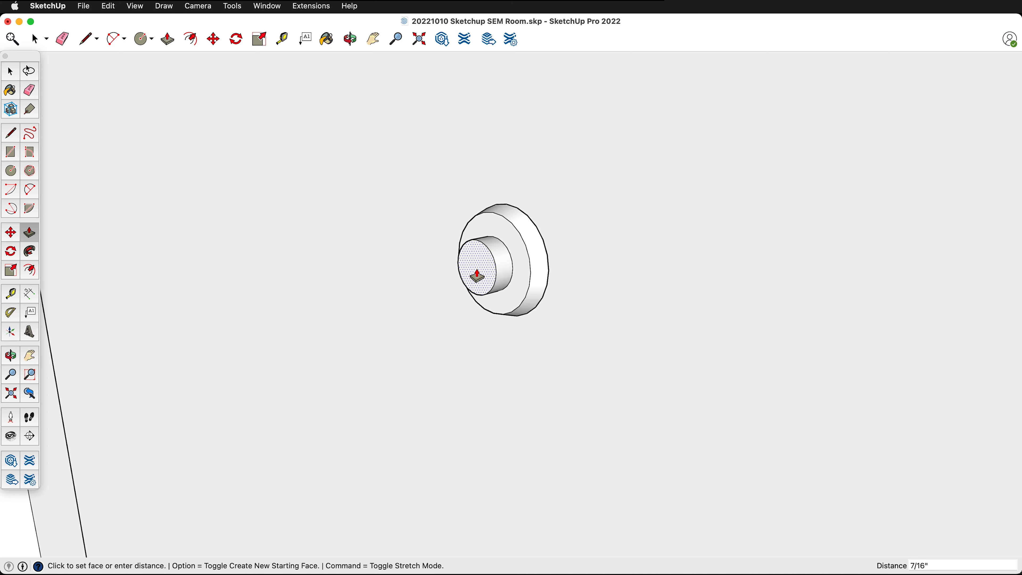
text(1/2)
key(Return)
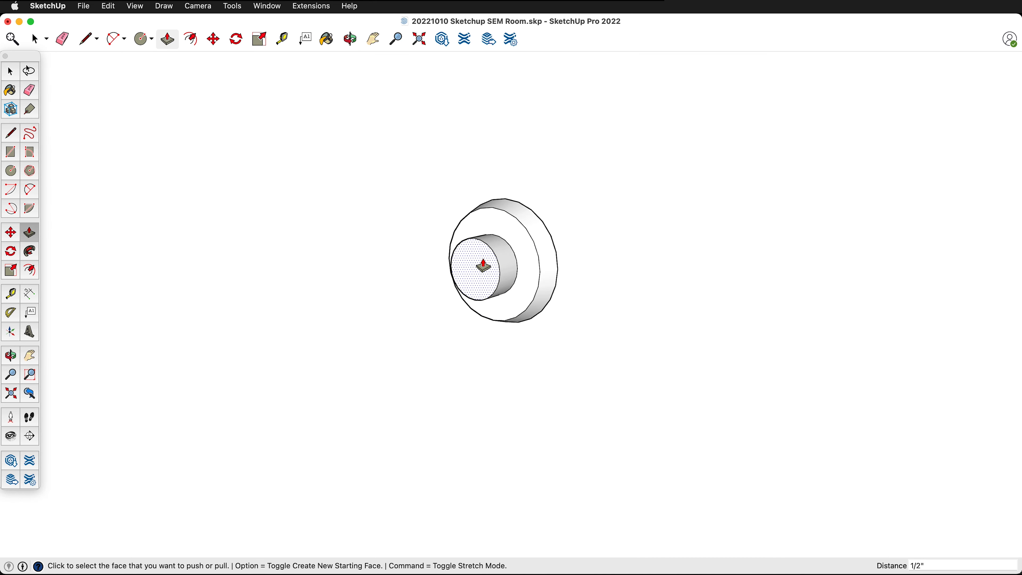
- Scale the stub's end face uniformly about its center by a factor of 0.91 to taper it
scroll(483, 267, up, 3)
key(space)
click(462, 281)
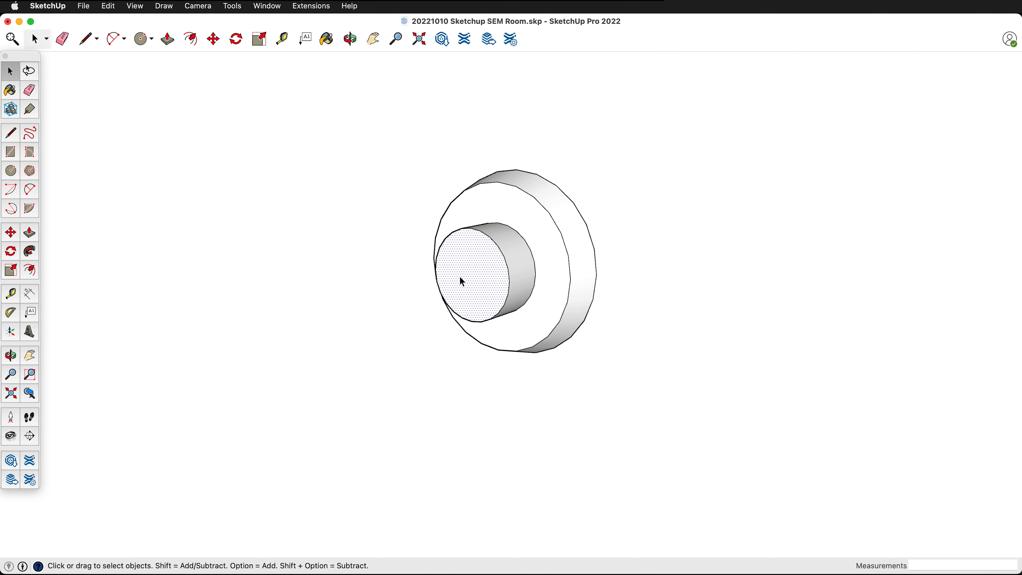
key(s)
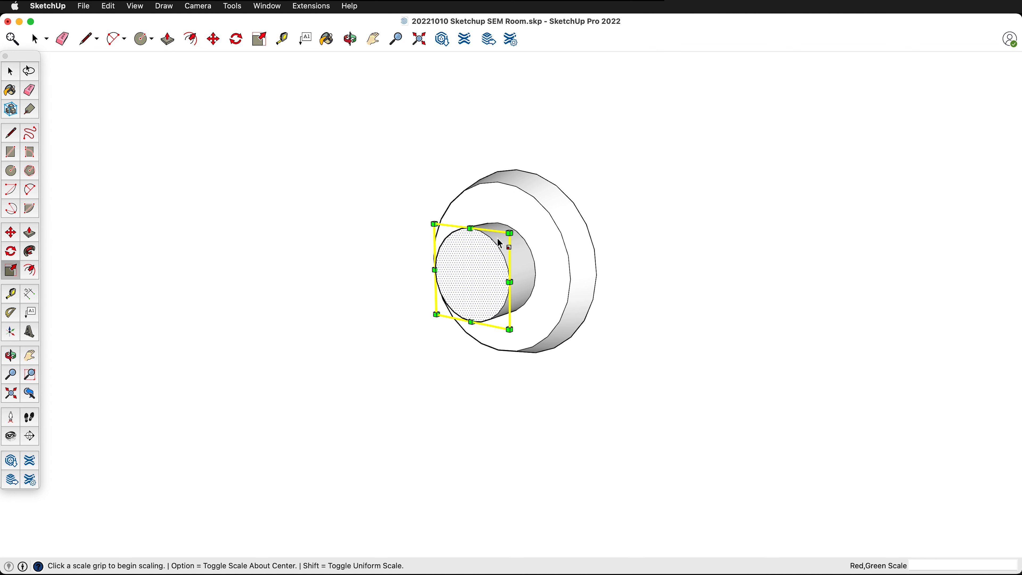
key(alt)
click(509, 233)
click(506, 238)
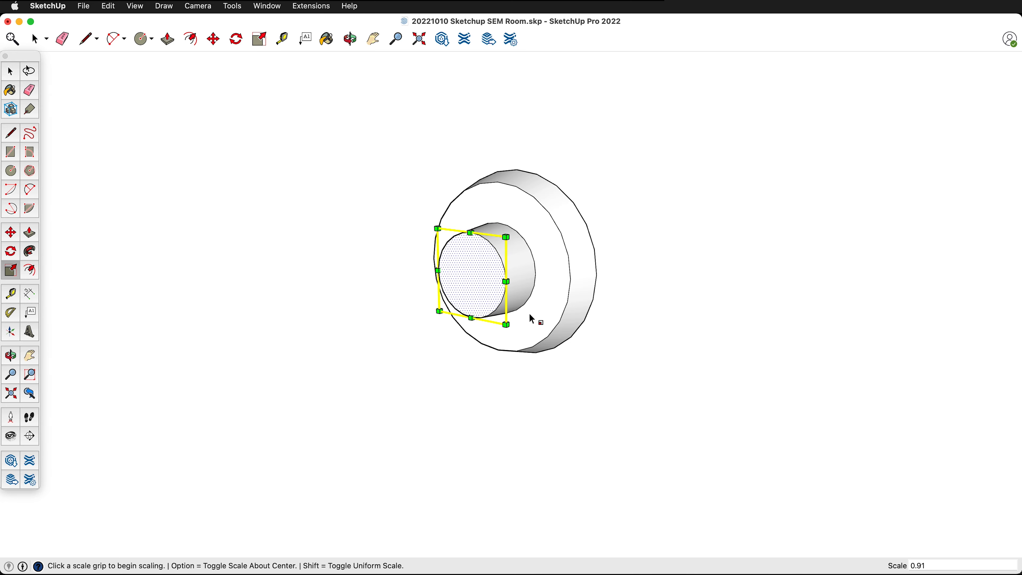
- Offset the edge of the stub's end face inward about 1/8 inch
middle_drag(532, 319, 480, 269)
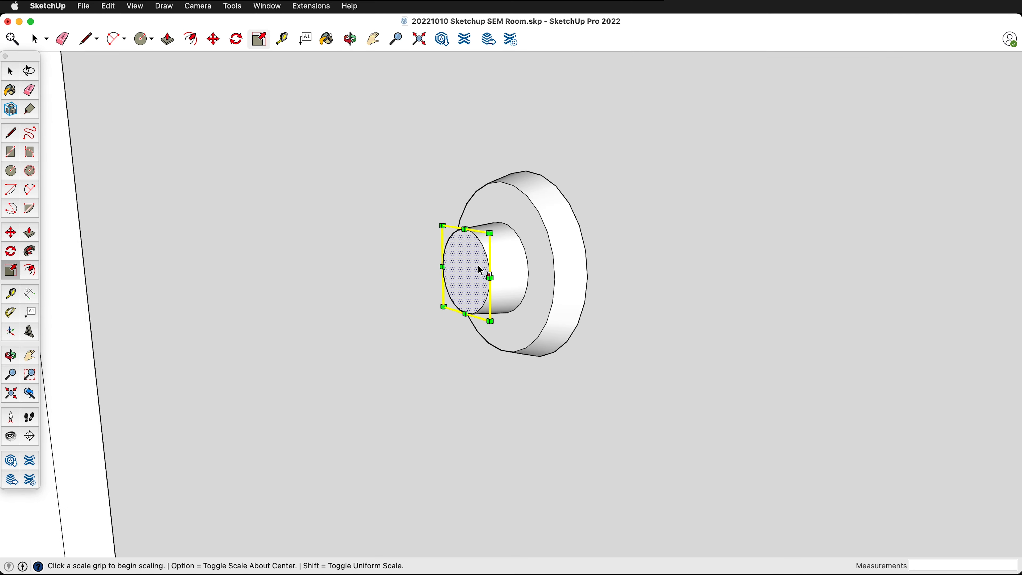
key(f)
drag(489, 266, 485, 270)
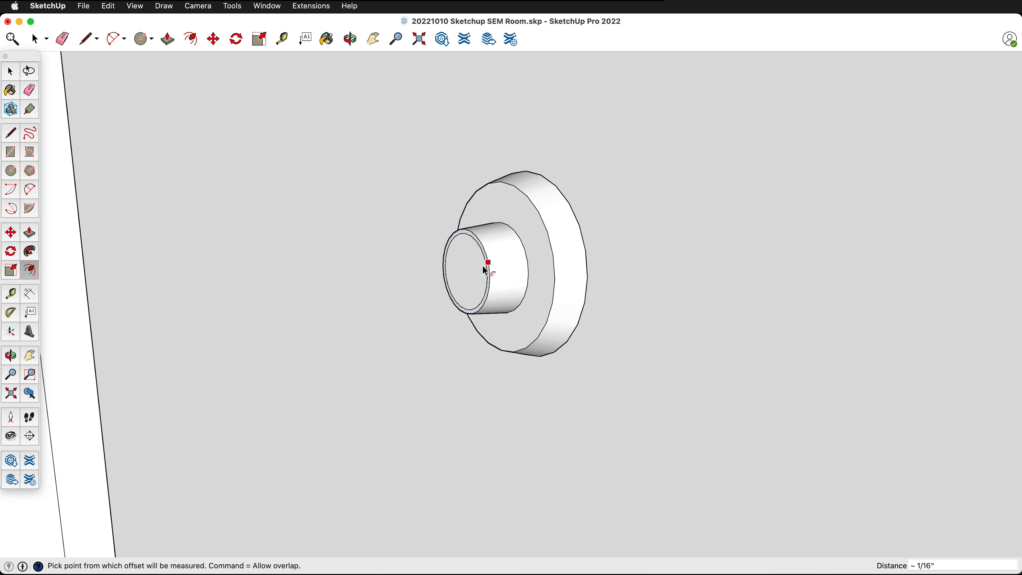
click(483, 266)
click(482, 266)
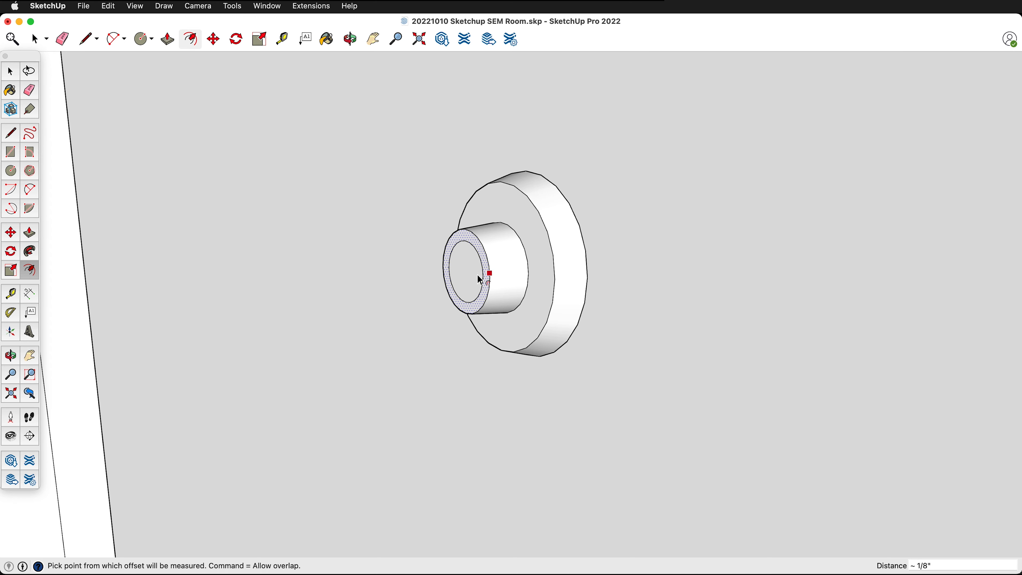
middle_drag(478, 274, 519, 287)
- Push the inner circle of the stub's end face about 1/2 inch inward to hollow out the stub
key(p)
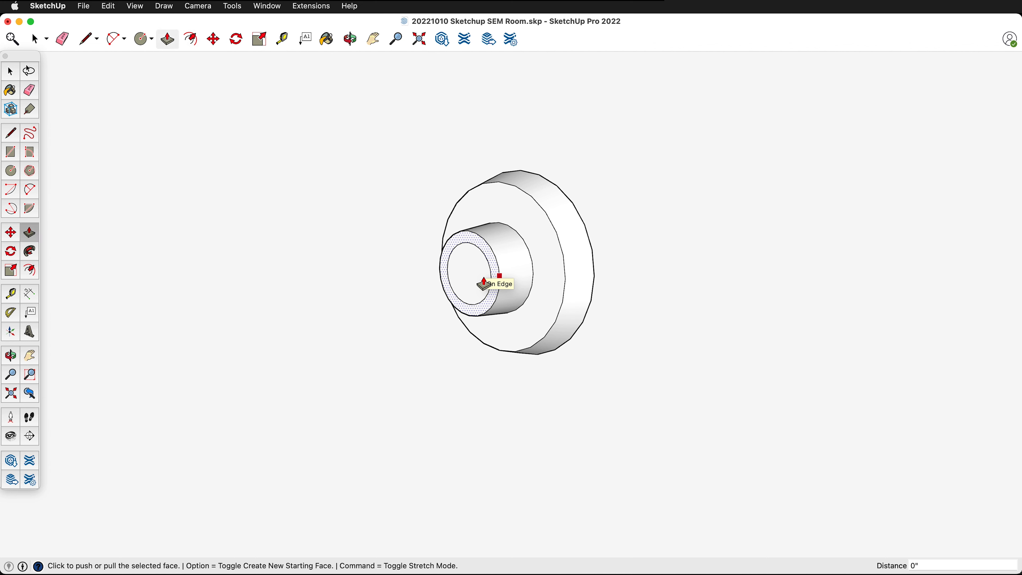
key(space)
click(474, 284)
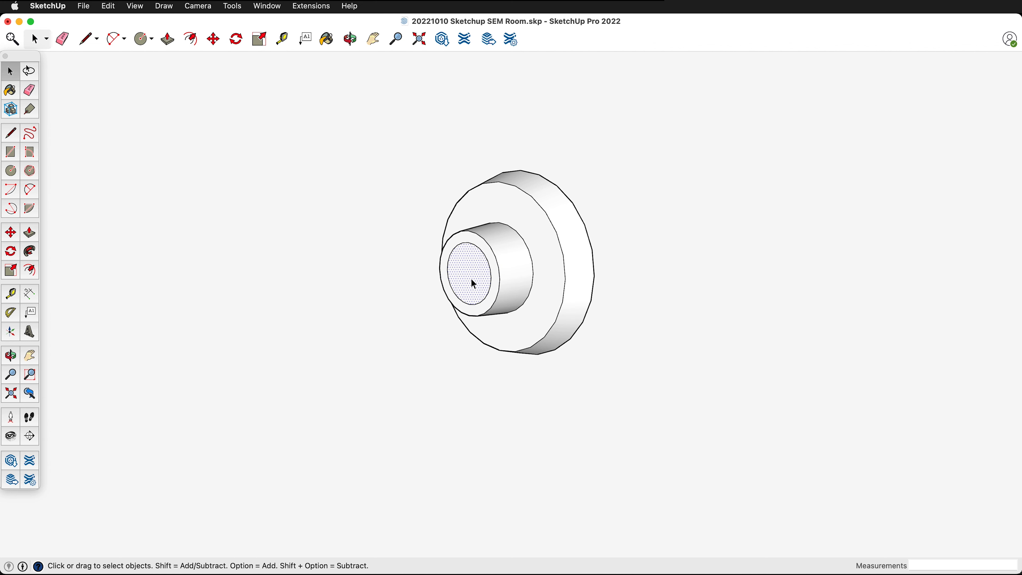
key(p)
click(473, 283)
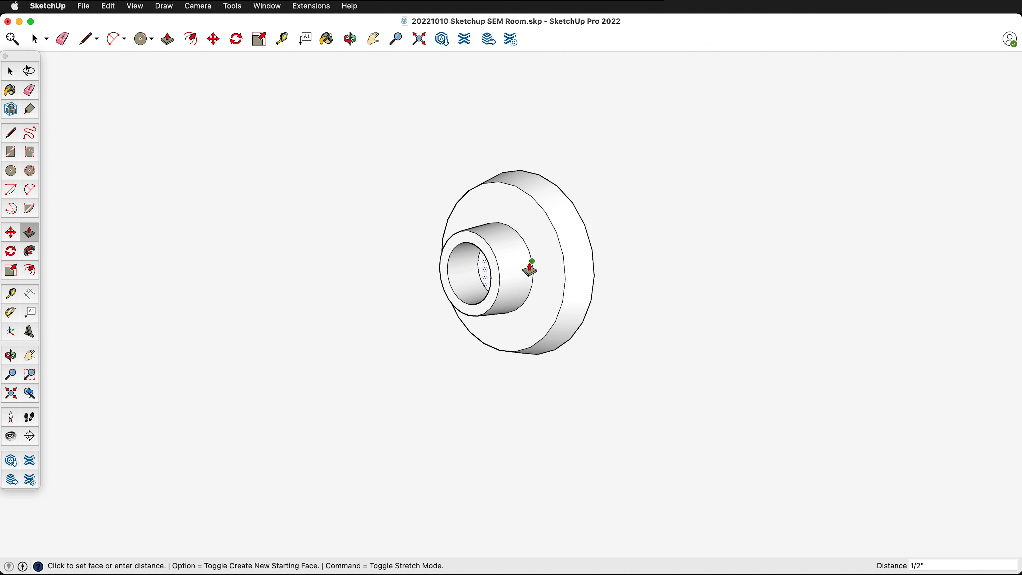
click(547, 267)
- Paint the base disc's rim and front face and the stub's side with the metallic gray material from Colors In Model
mouse_move(479, 348)
middle_down()
mouse_move(614, 312)
mouse_move(633, 224)
mouse_move(470, 356)
middle_up()
middle_drag(578, 262, 543, 280)
key(b)
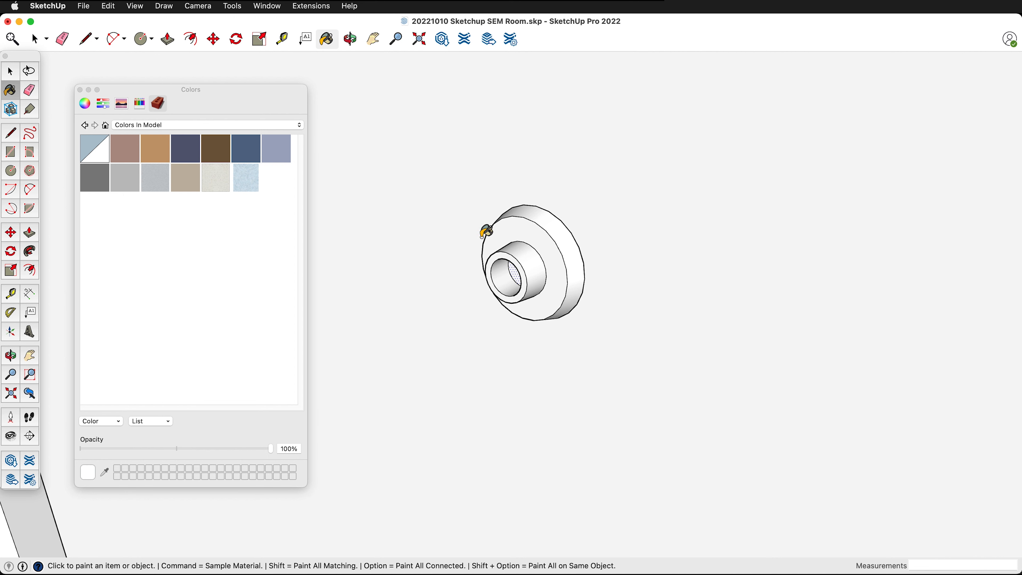
click(156, 183)
click(541, 232)
click(560, 224)
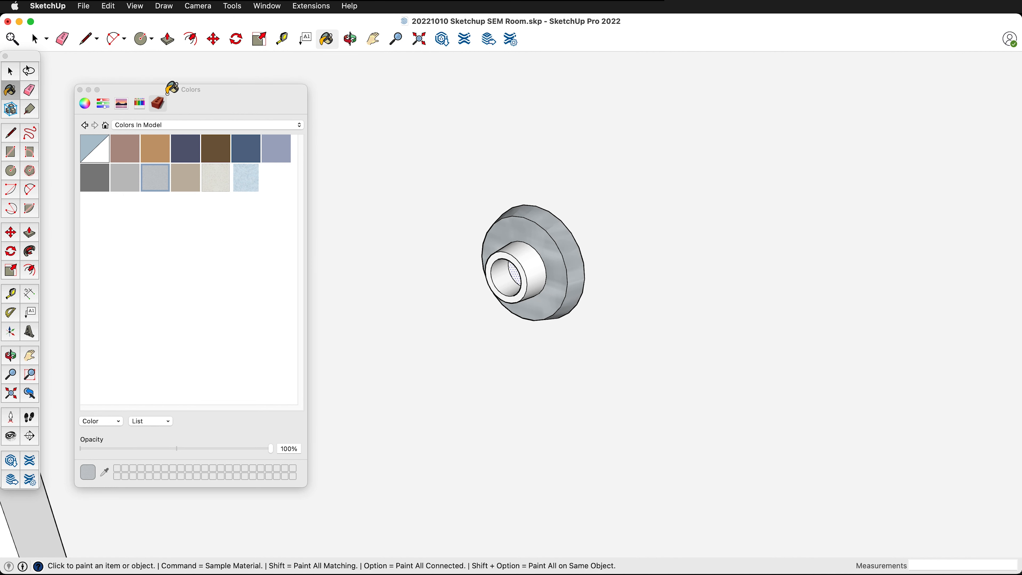
click(534, 264)
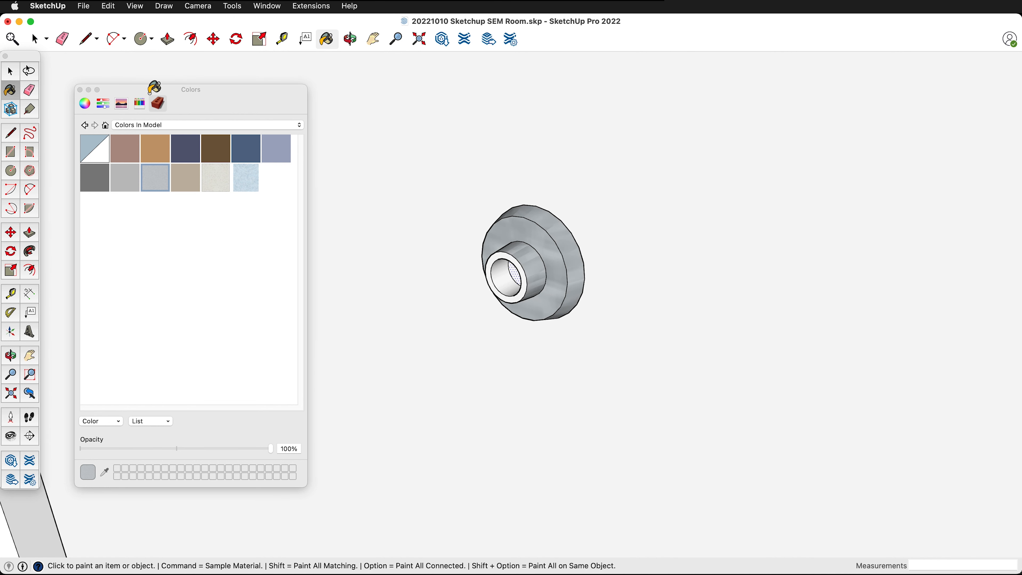
- Paint the stub's side, end ring and inner bore with the Tin pencil color
click(139, 103)
click(182, 183)
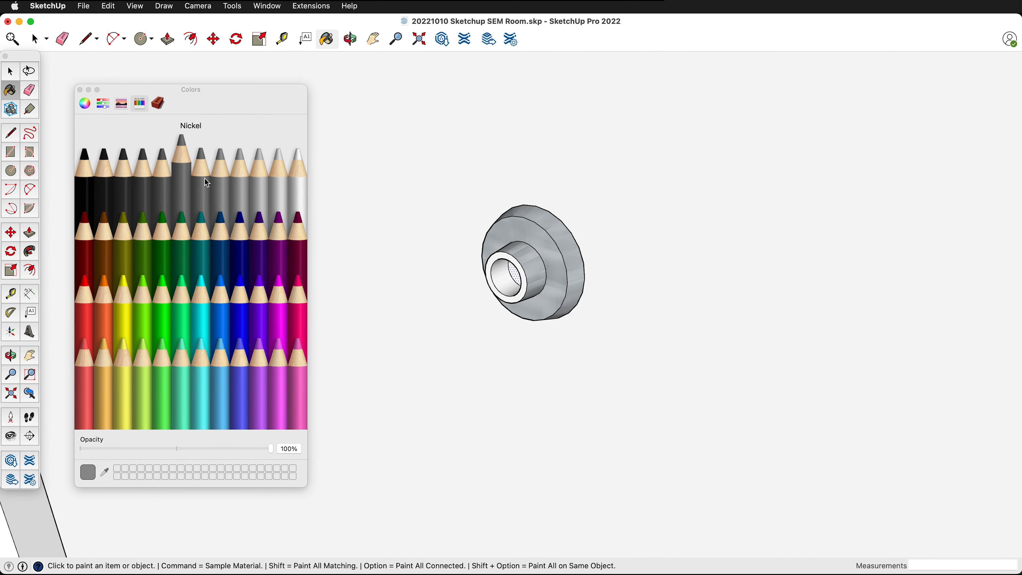
click(533, 272)
click(524, 281)
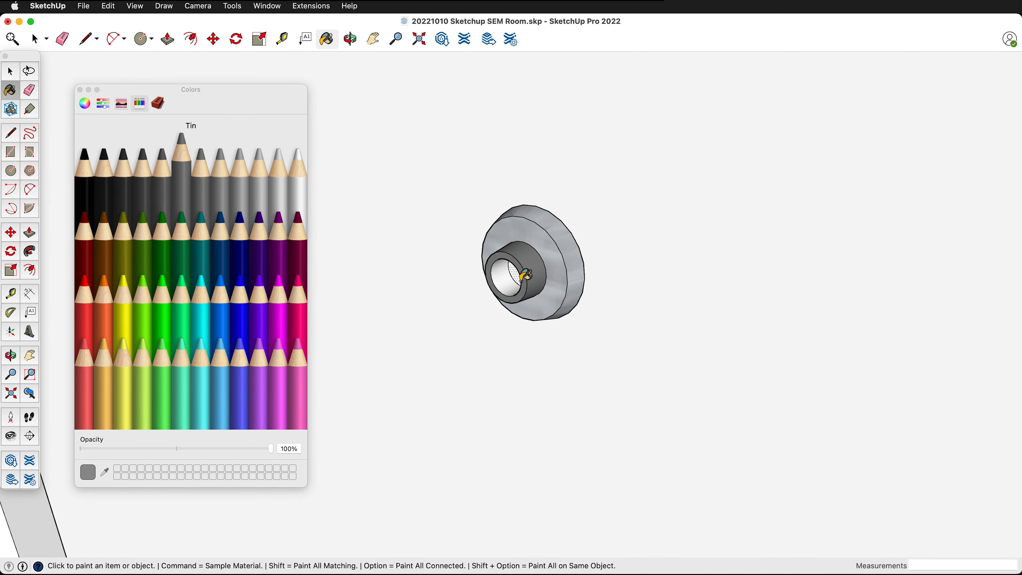
click(520, 274)
middle_drag(519, 271, 678, 230)
mouse_move(511, 276)
middle_down()
mouse_move(771, 228)
mouse_move(243, 223)
mouse_move(371, 219)
middle_up()
- Close the color picker and group all the geometry of the round wall fixture
key(space)
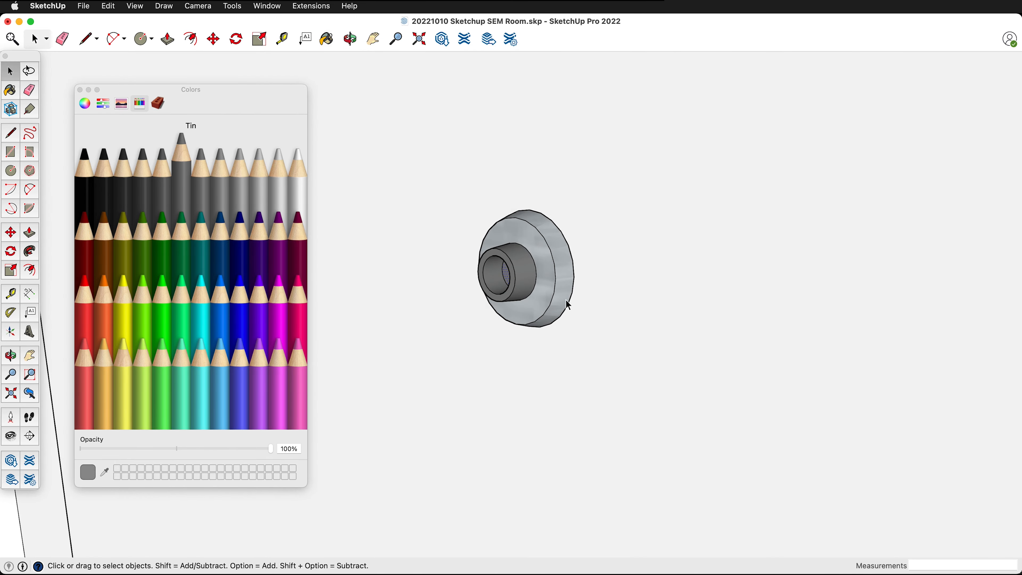
click(80, 90)
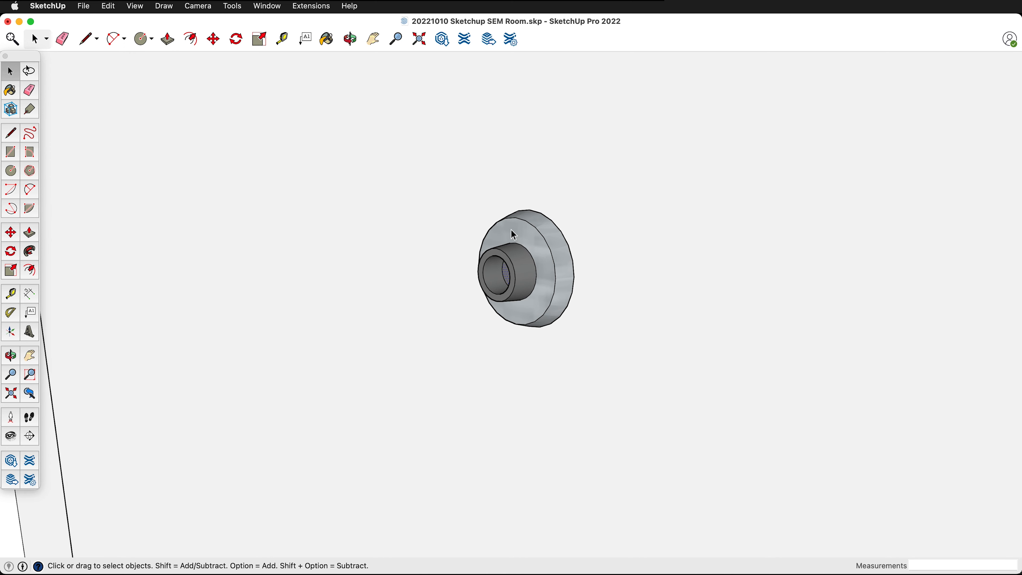
triple_click(527, 294)
key(super+g)
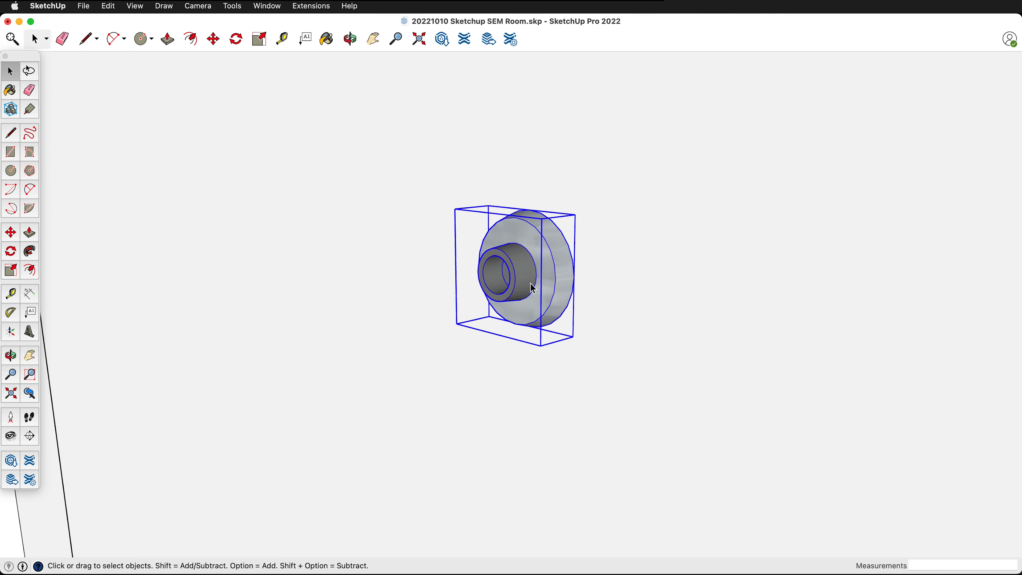
- Measure the vertical distance from the round end of the door lever down to the floor
scroll(527, 294, down, 10)
scroll(523, 292, down, 2)
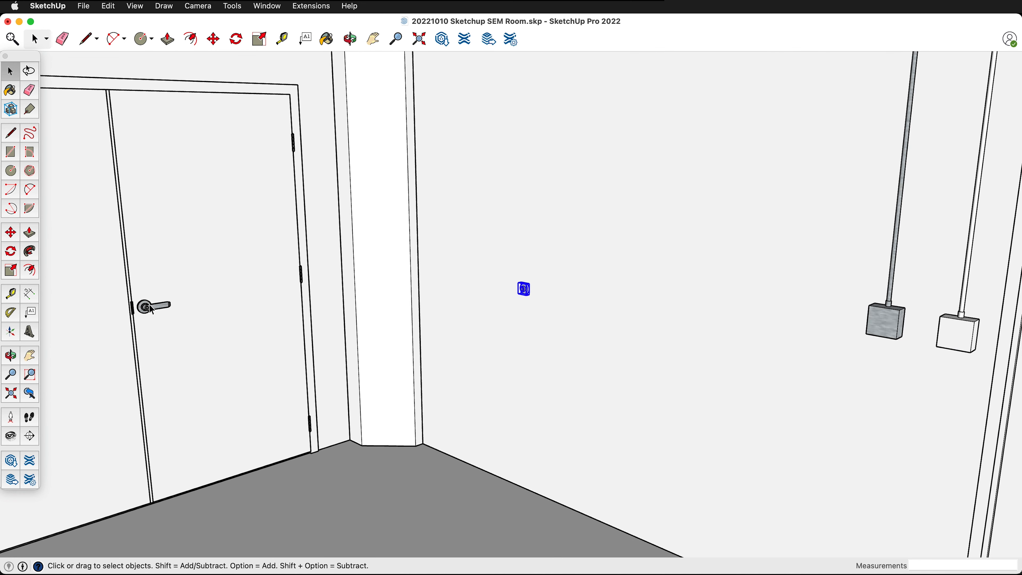
scroll(146, 304, up, 15)
key(t)
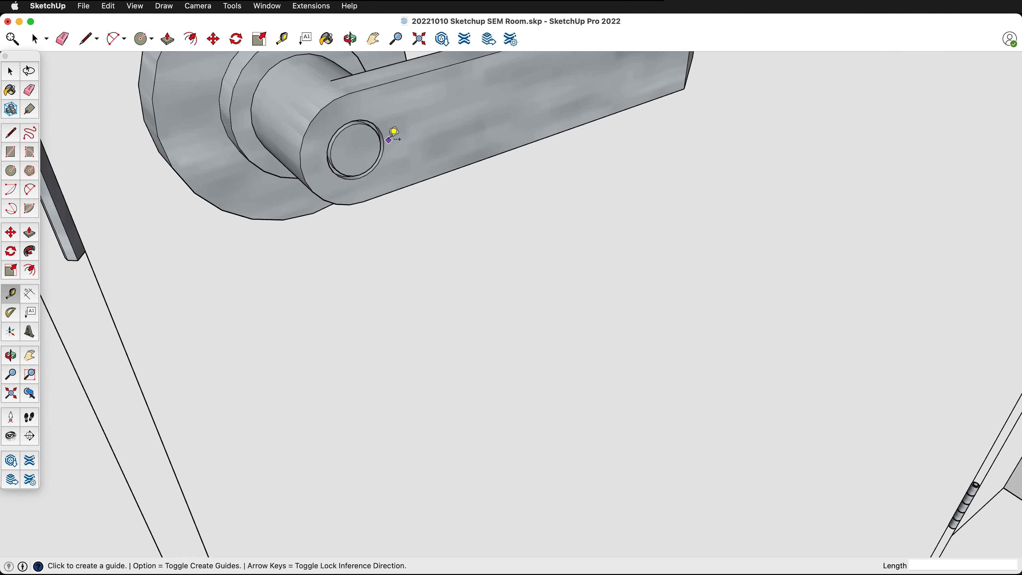
click(385, 138)
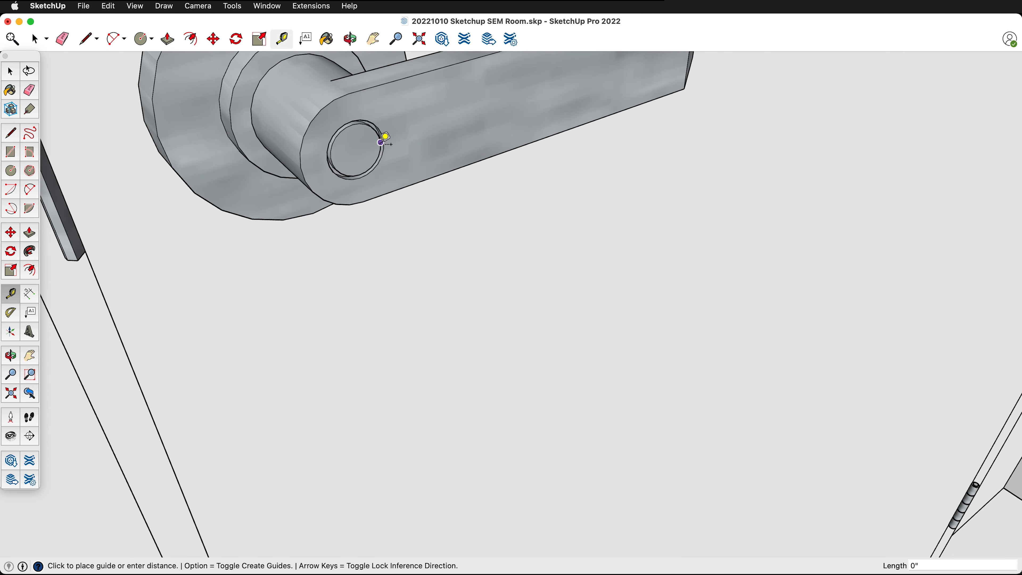
scroll(461, 118, down, 5)
scroll(462, 118, down, 6)
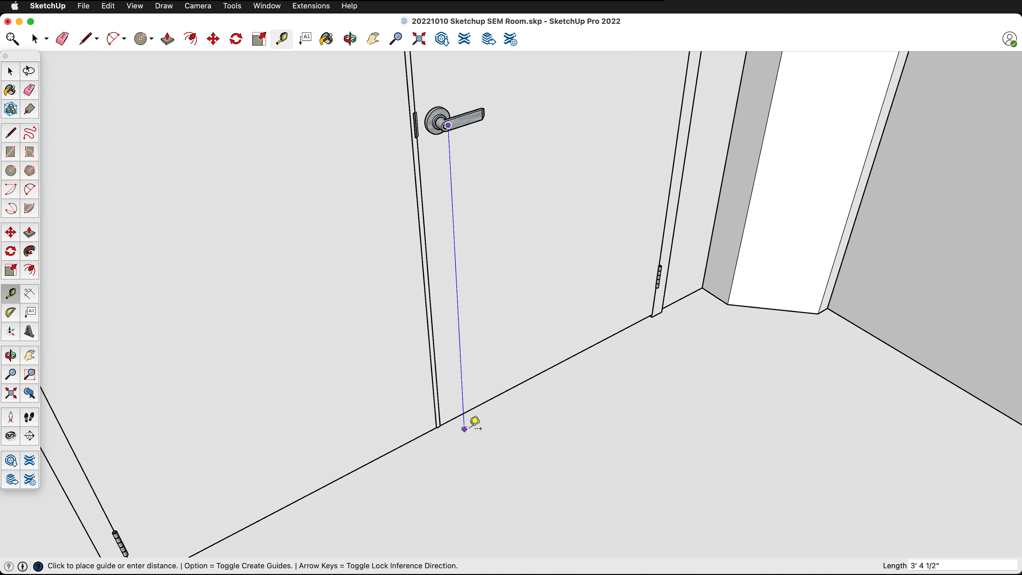
key(space)
- Place a horizontal guide on the fixture's wall, 3' 4.5" above the floor edge
scroll(412, 383, down, 5)
scroll(759, 456, down, 2)
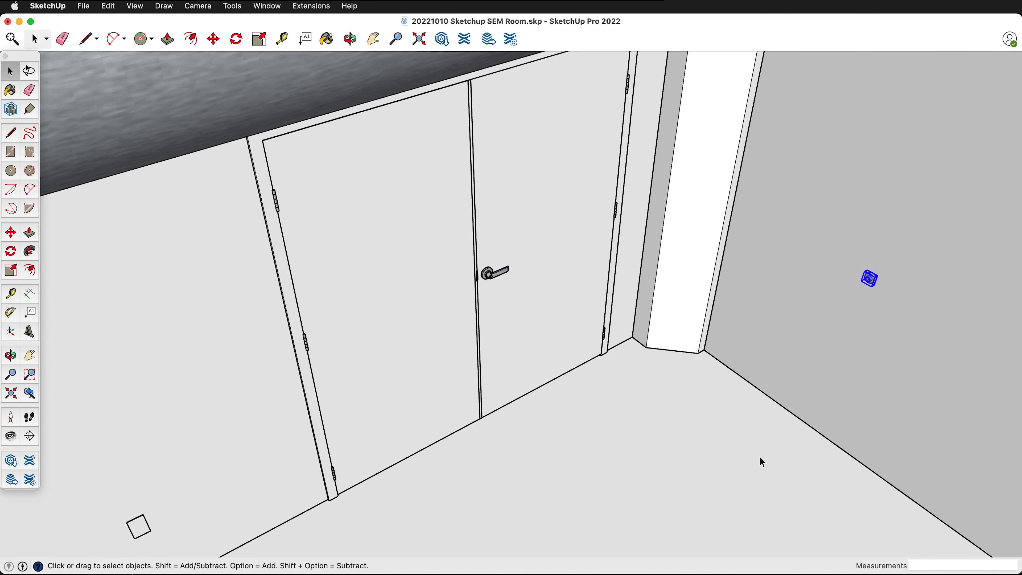
scroll(873, 435, up, 3)
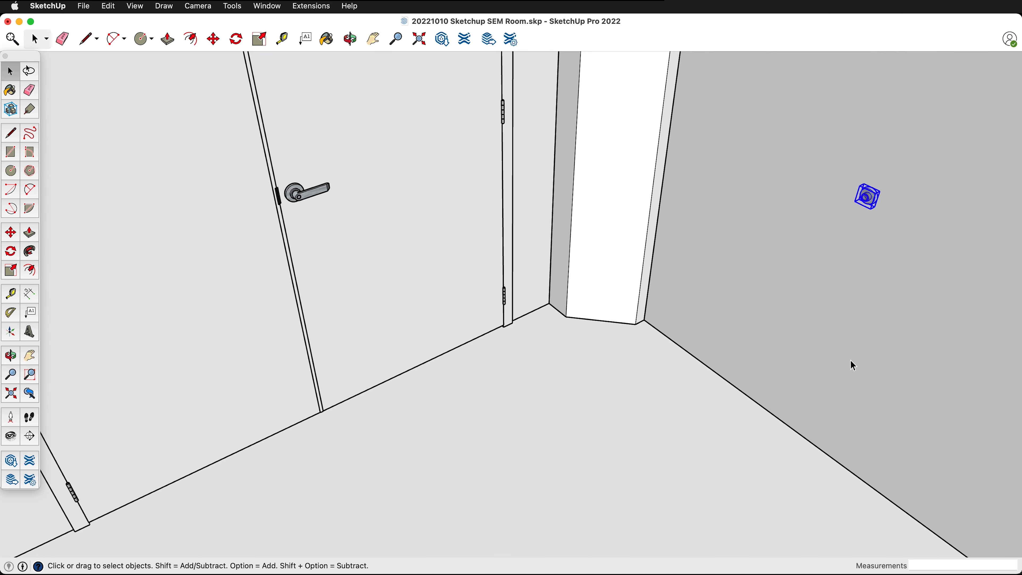
key(t)
click(795, 429)
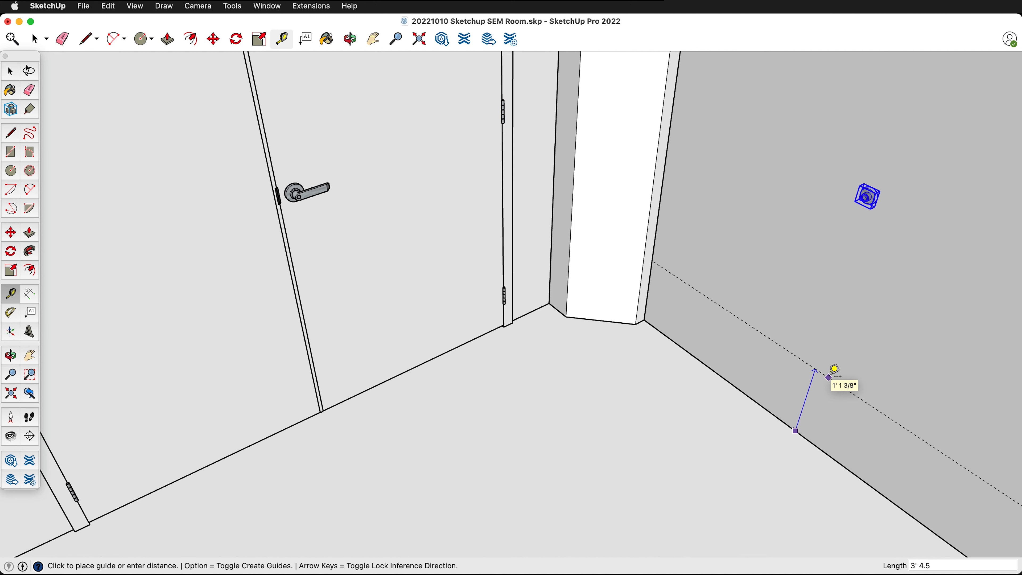
click(834, 370)
- Move the round wall fixture down about 2 1/4" so its outer-edge endpoint sits on the horizontal guide
scroll(910, 190, up, 4)
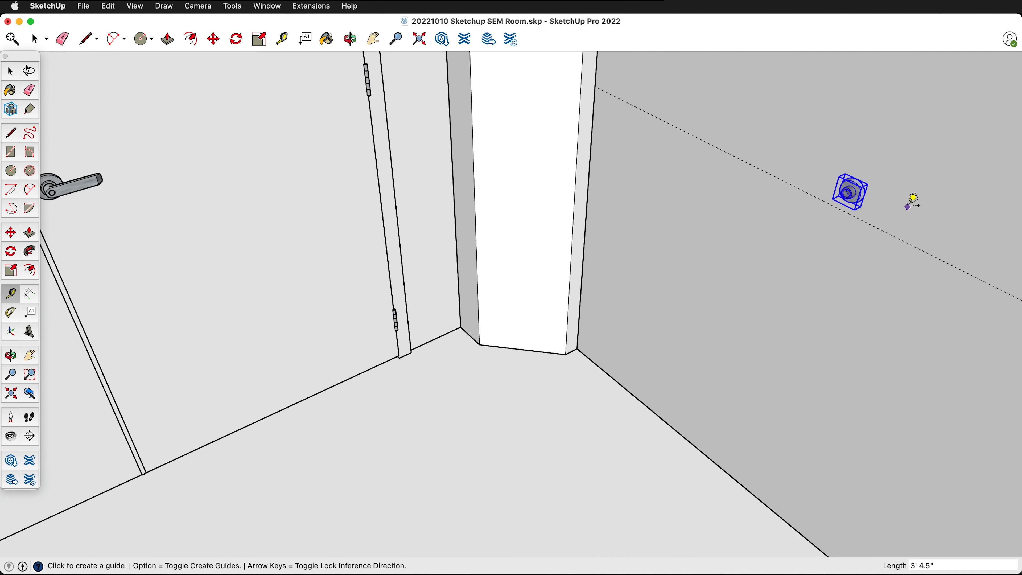
scroll(849, 173, up, 3)
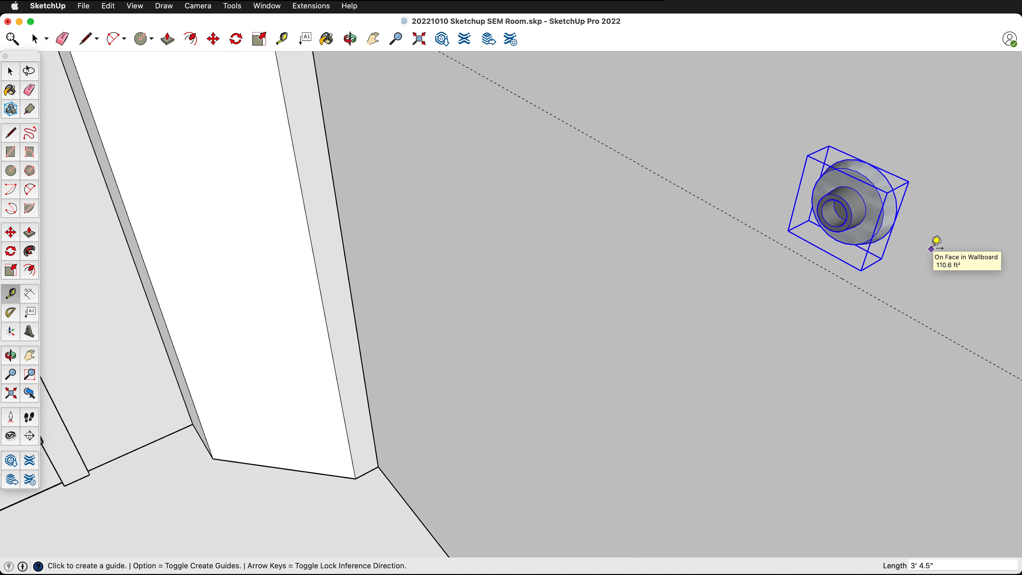
key(m)
scroll(897, 242, up, 3)
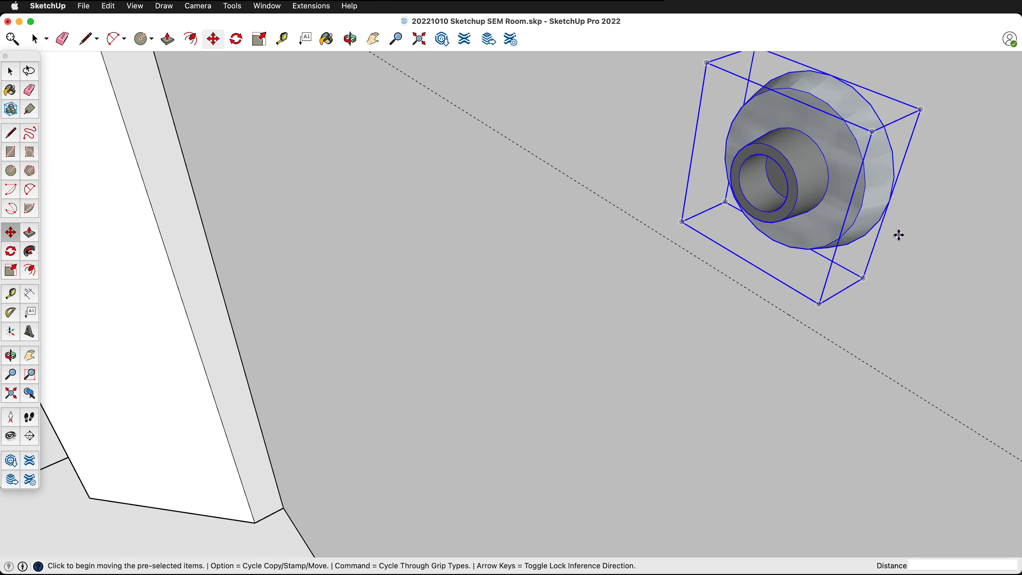
click(890, 201)
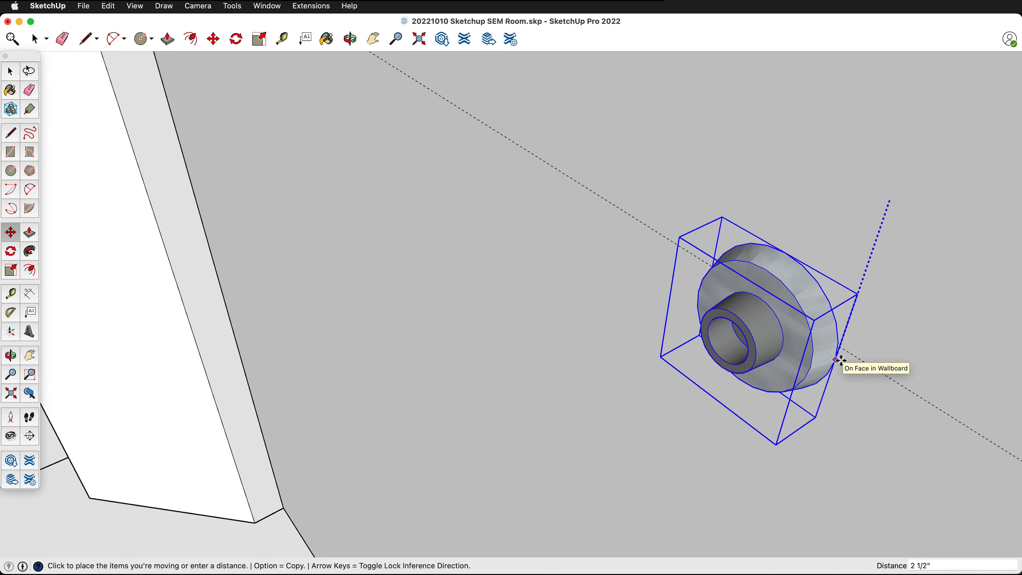
click(846, 350)
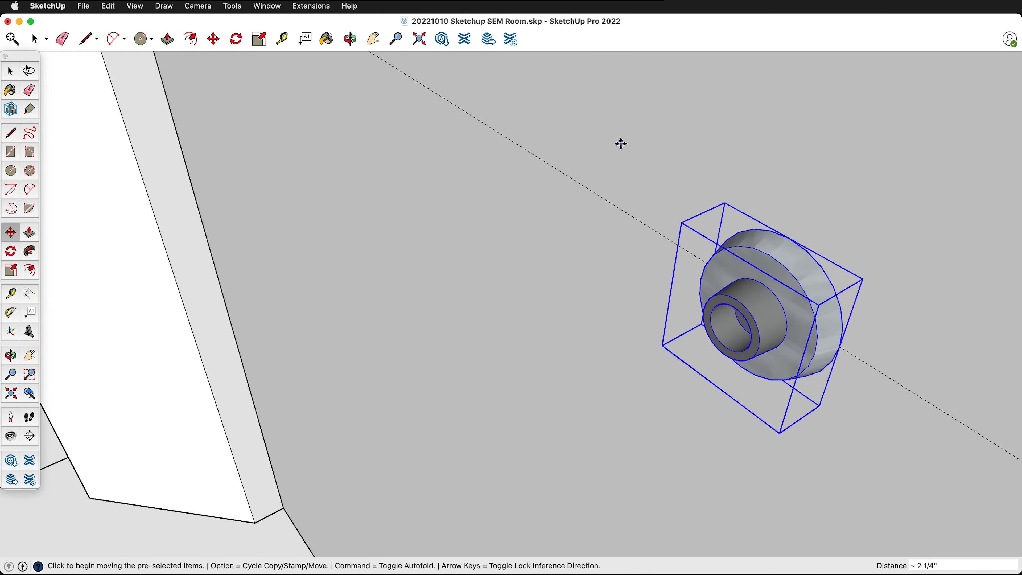
scroll(623, 161, down, 5)
scroll(653, 307, down, 2)
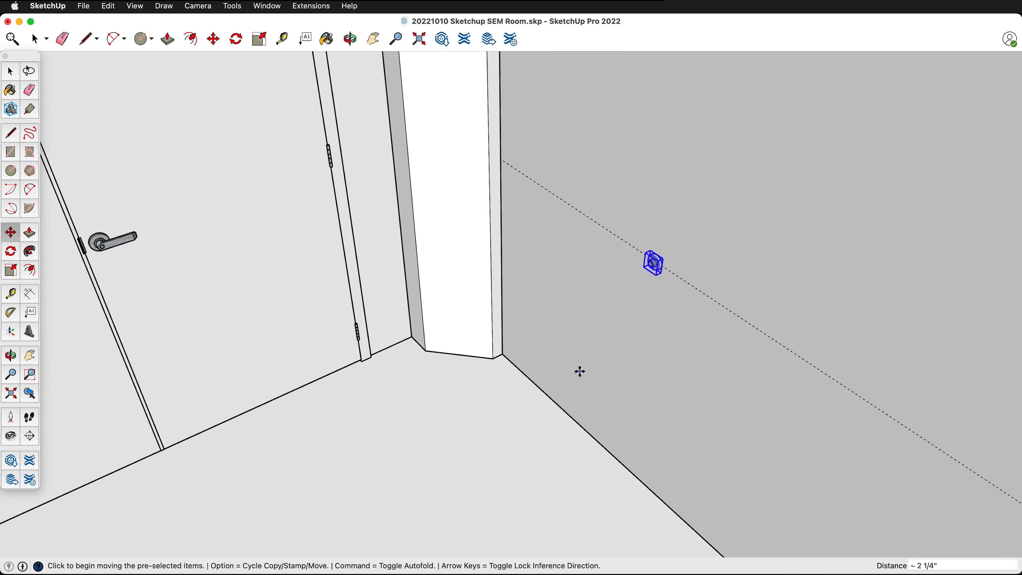
scroll(596, 274, down, 2)
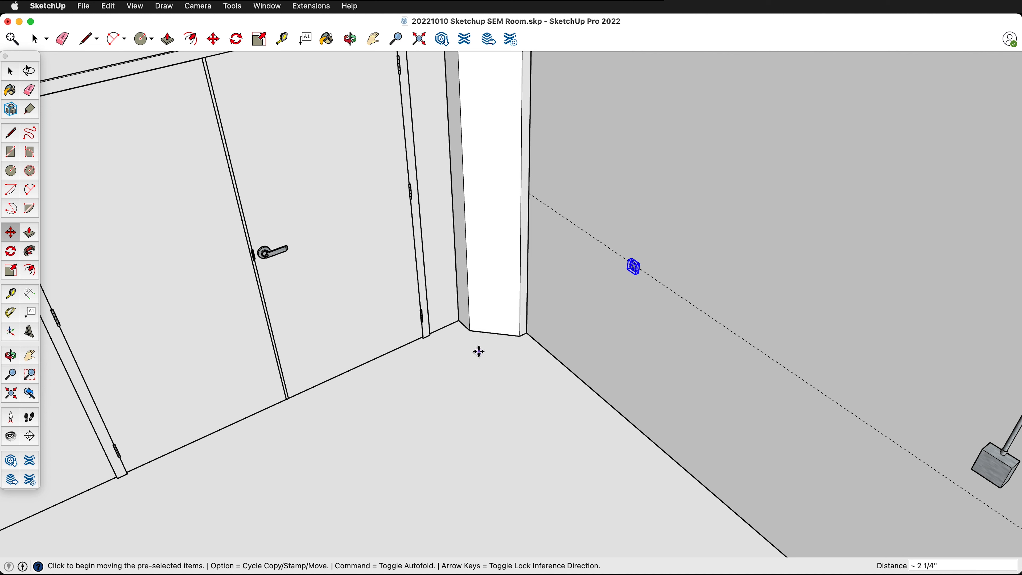
- Inside the double-door group, rotate the leaf with the lever open about its bottom hinge corner, starting from the leaf's closed bottom edge
key(space)
click(363, 245)
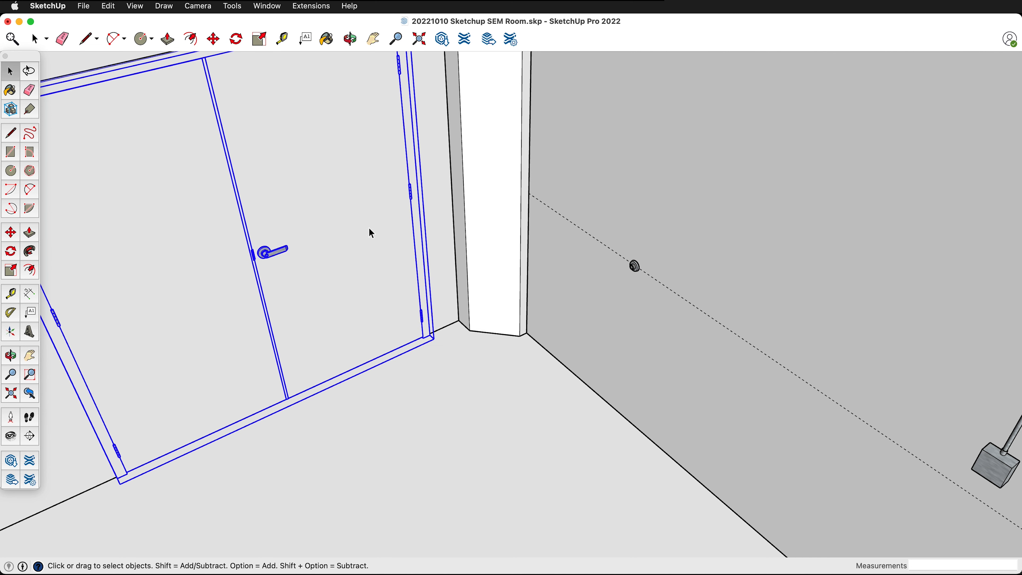
double_click(357, 211)
click(354, 222)
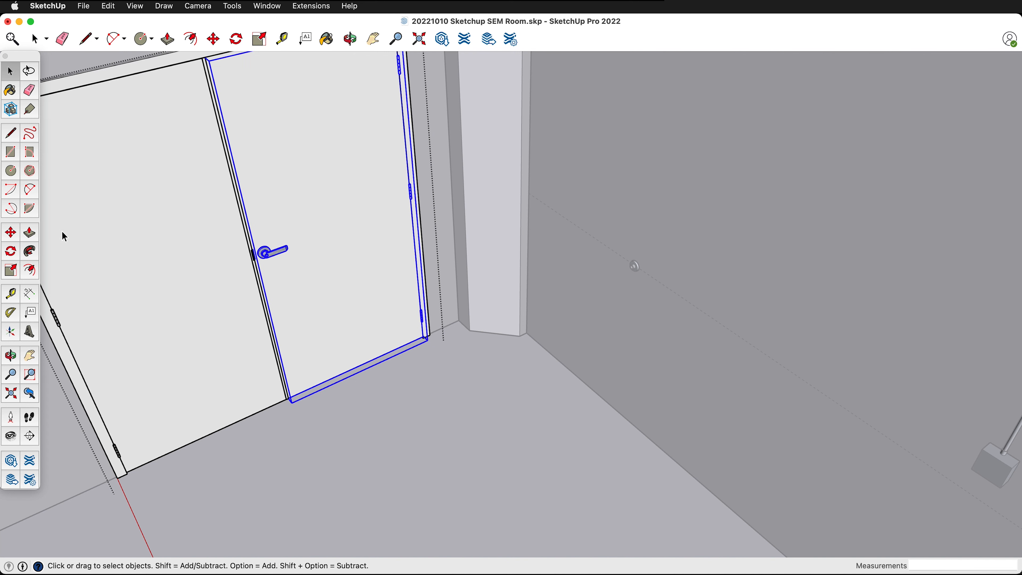
scroll(389, 301, up, 6)
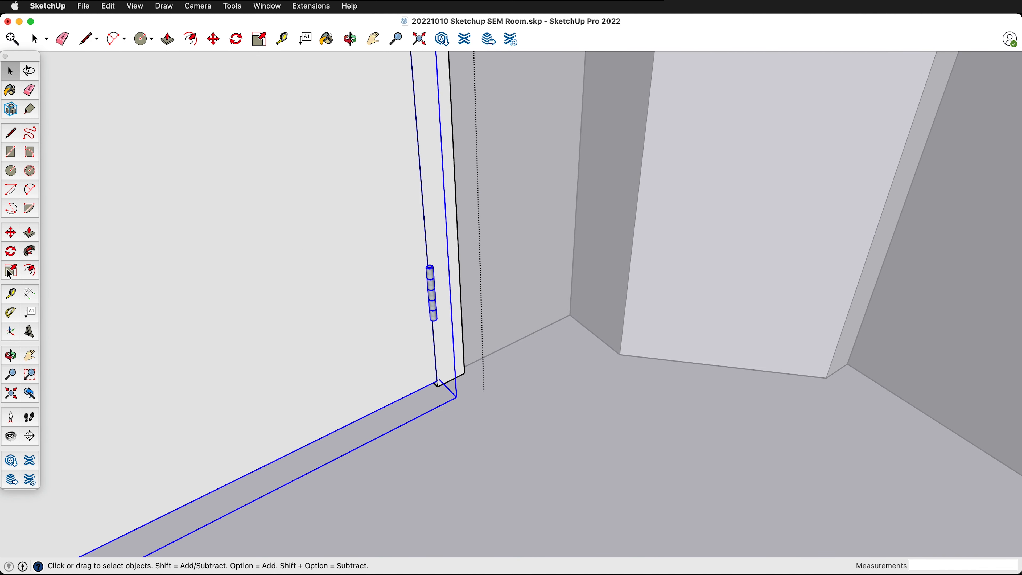
key(q)
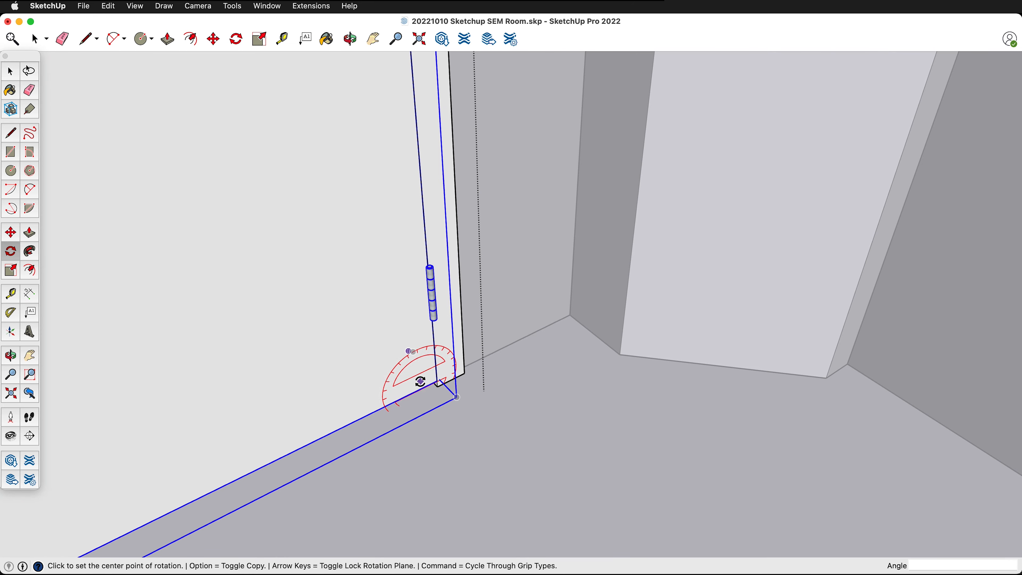
scroll(431, 383, up, 4)
scroll(432, 383, up, 6)
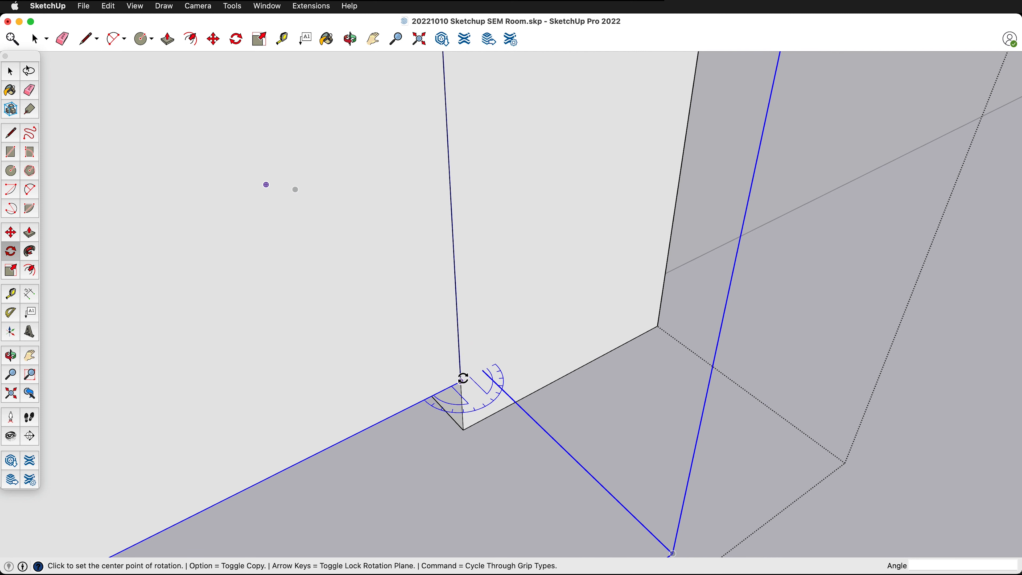
click(463, 378)
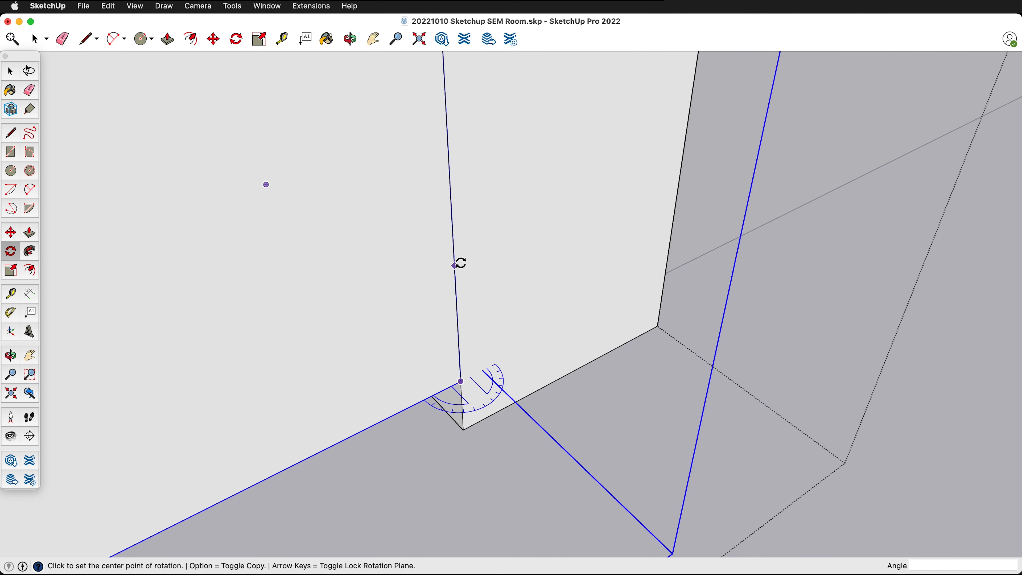
click(454, 240)
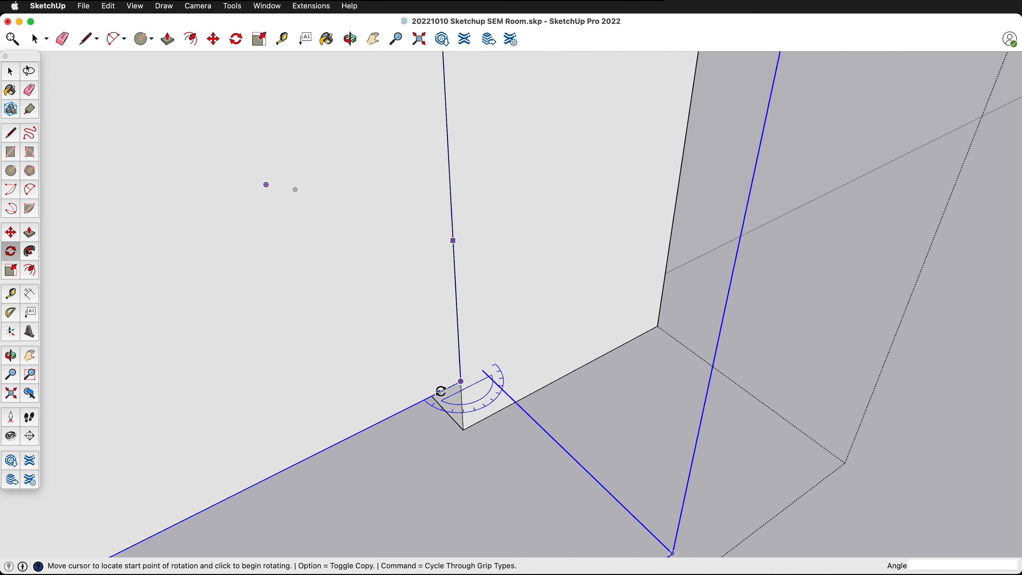
click(365, 427)
scroll(360, 420, down, 5)
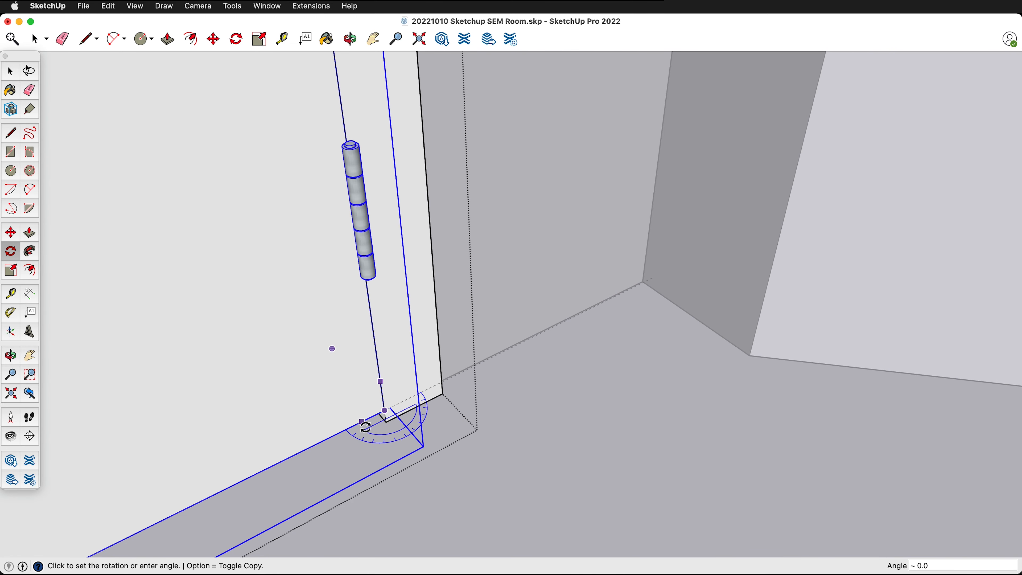
scroll(380, 423, down, 2)
scroll(379, 423, down, 8)
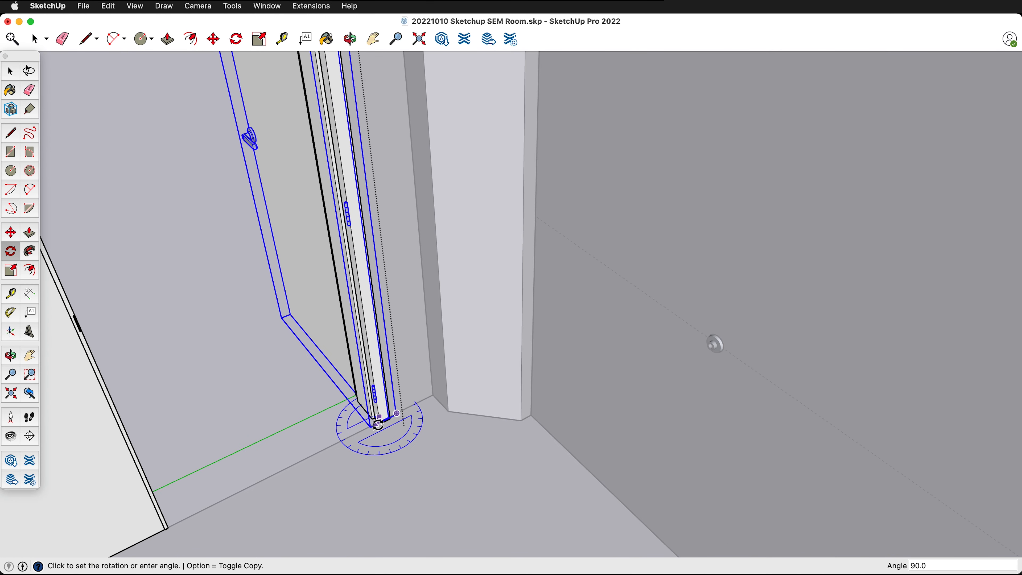
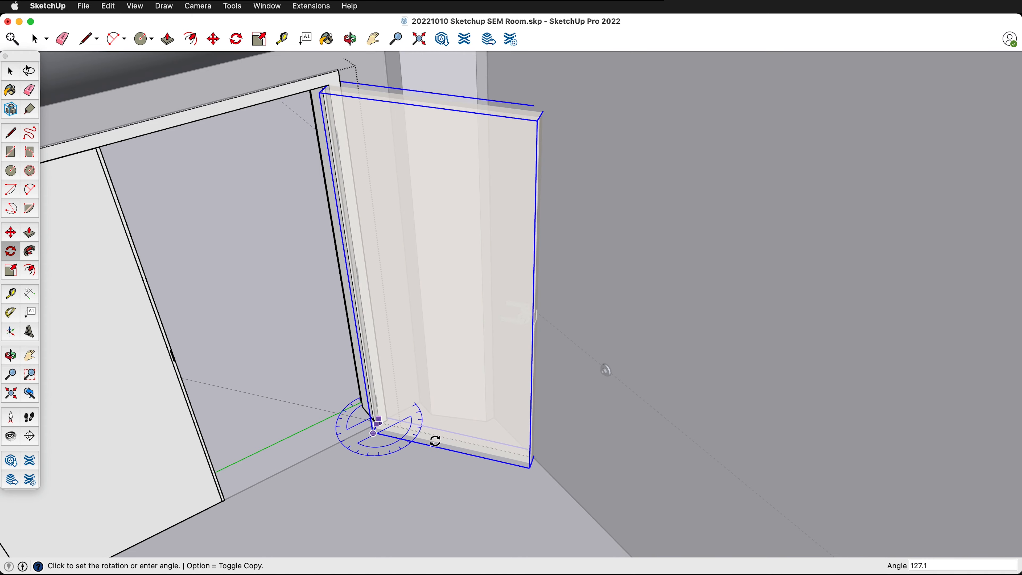
- Swing the door leaf open to about 127 degrees around its bottom hinge corner and exit the double-door group
click(427, 445)
middle_drag(523, 362, 413, 329)
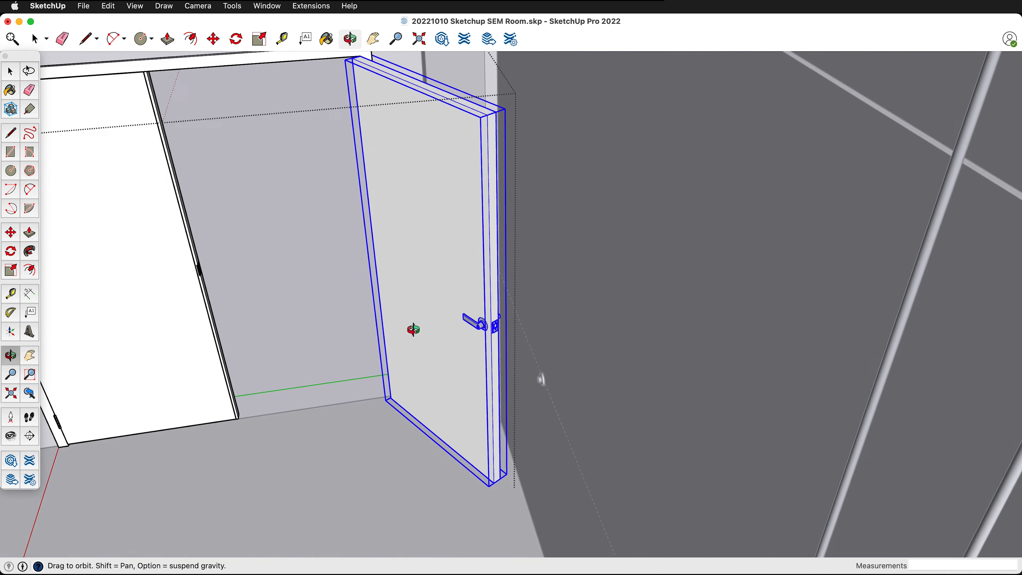
scroll(538, 370, up, 5)
key(space)
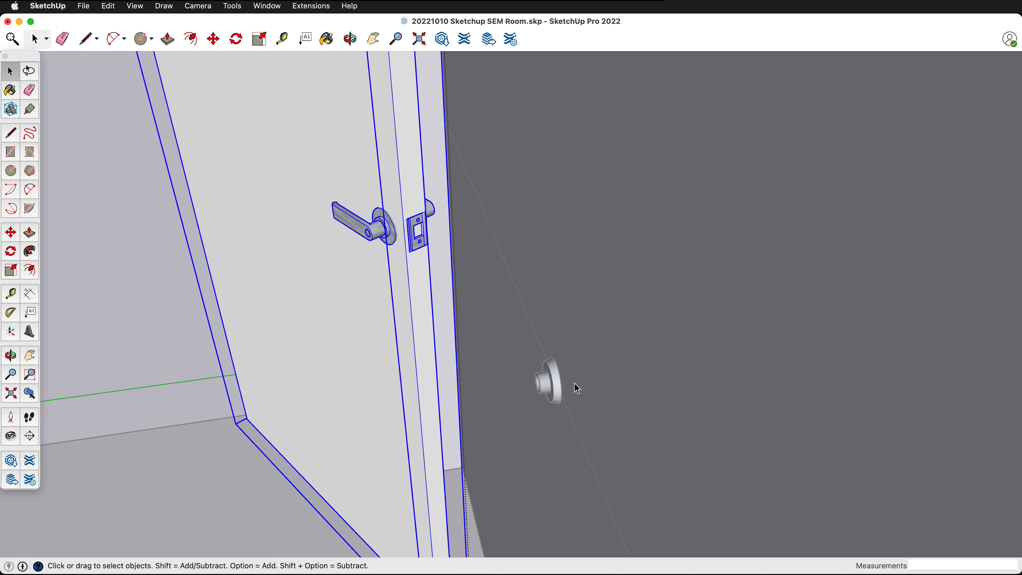
key(Escape)
- Move the round wall fixture about 1' 4 11/16" along the horizontal guide toward the open door's lever
click(555, 383)
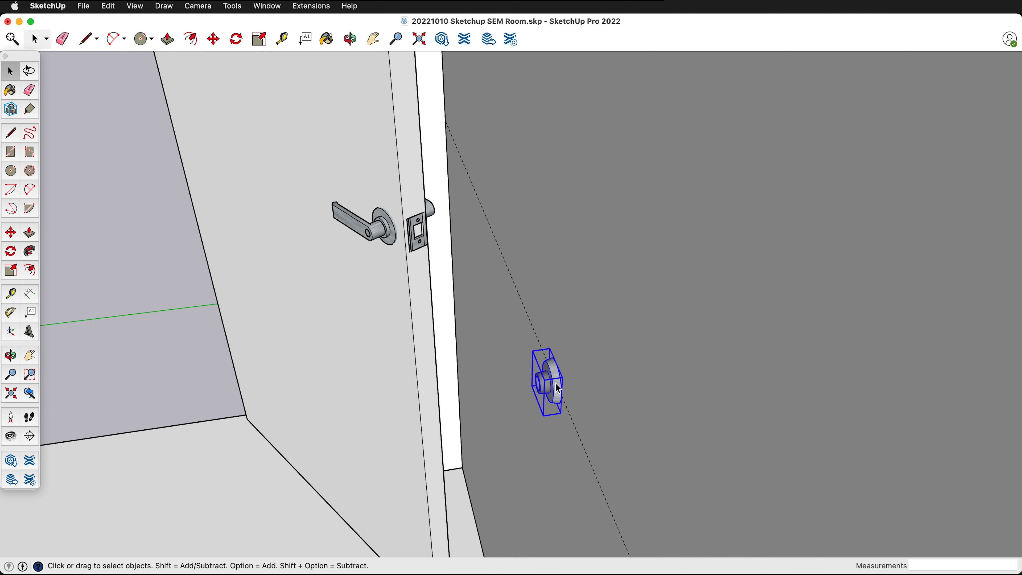
key(m)
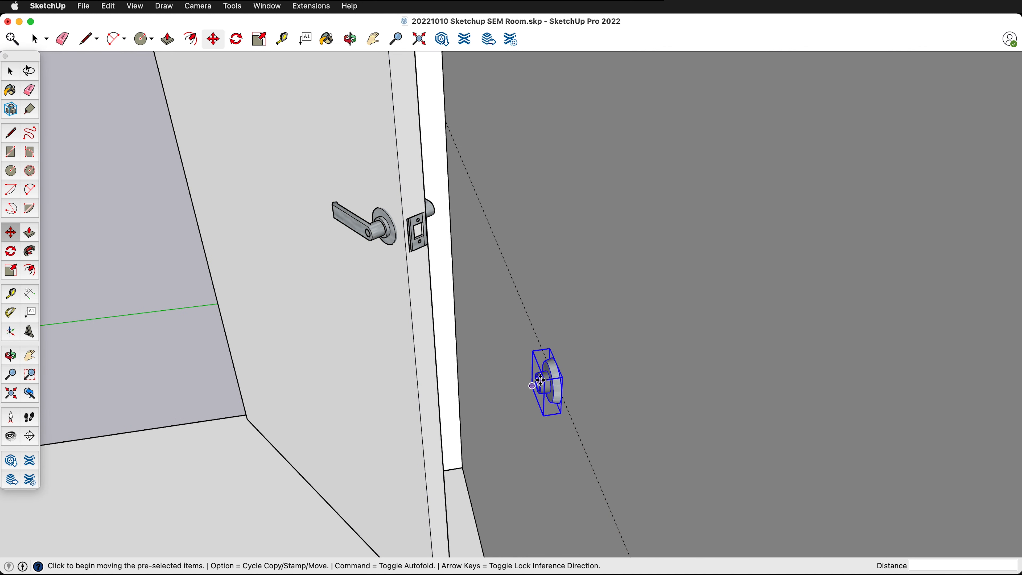
click(536, 384)
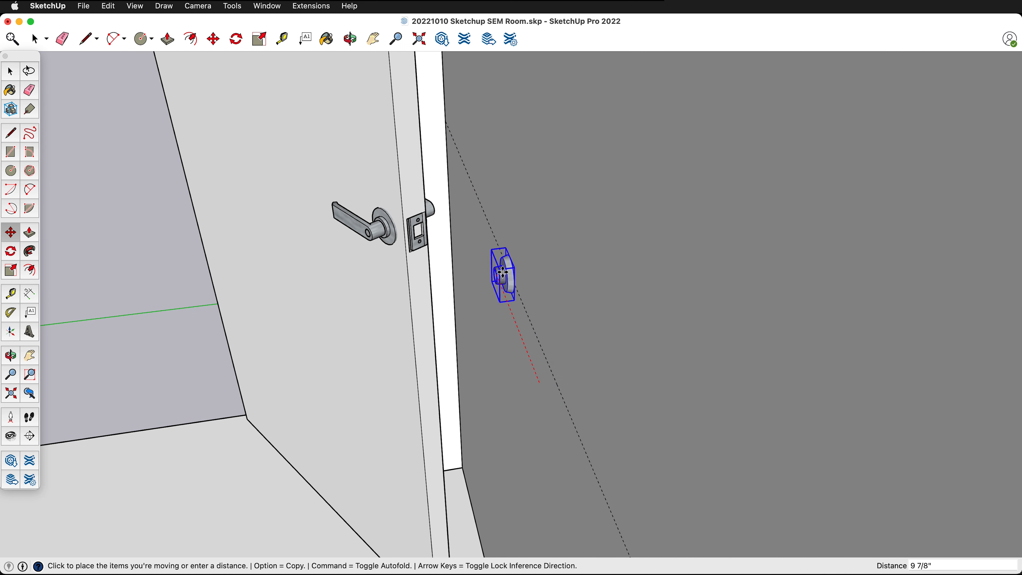
click(484, 221)
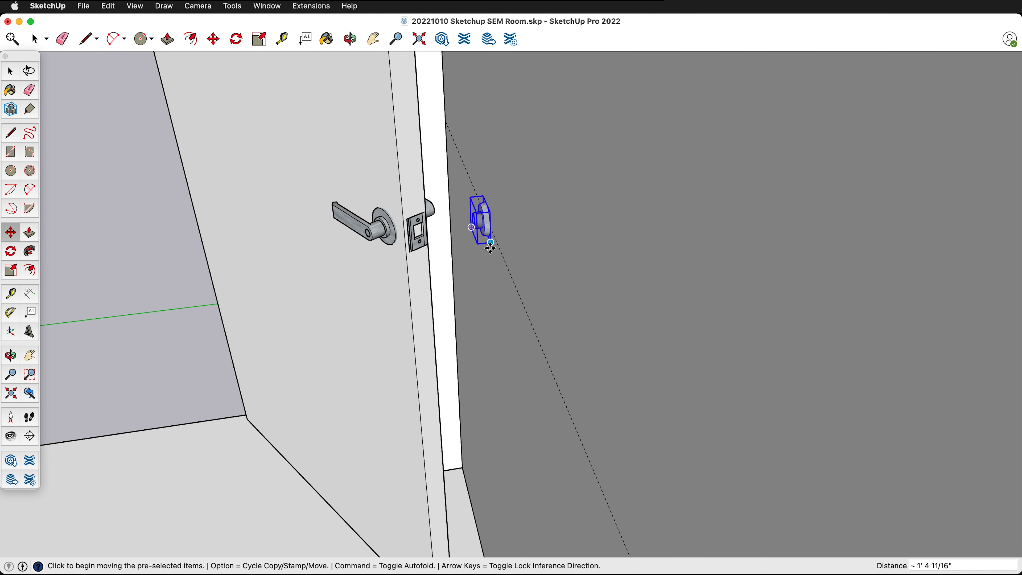
- From the top view, shift the round wall fixture another 2 7/16" along the wall toward the open door's lever
key(super+2)
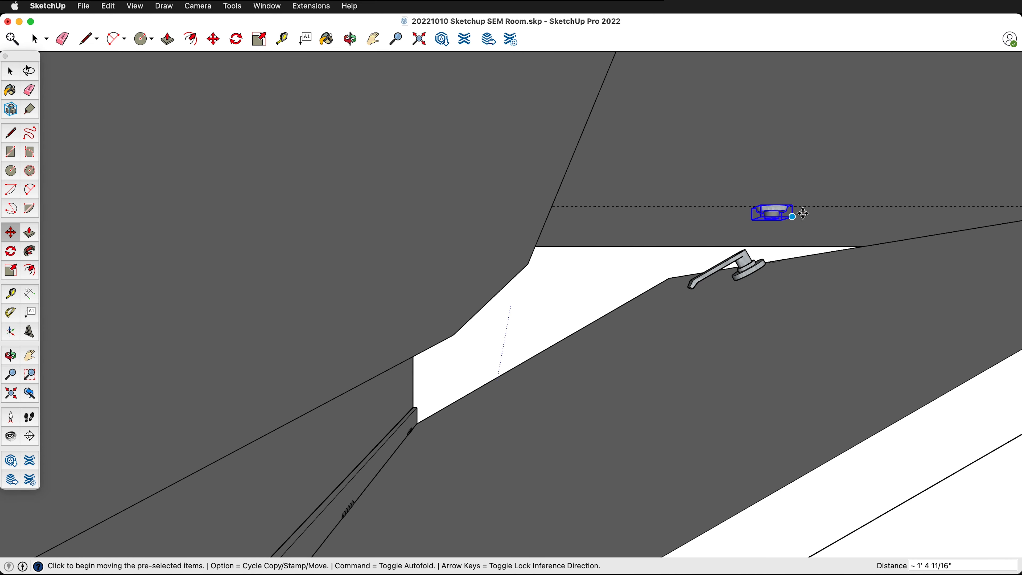
scroll(517, 225, down, 10)
scroll(631, 195, up, 10)
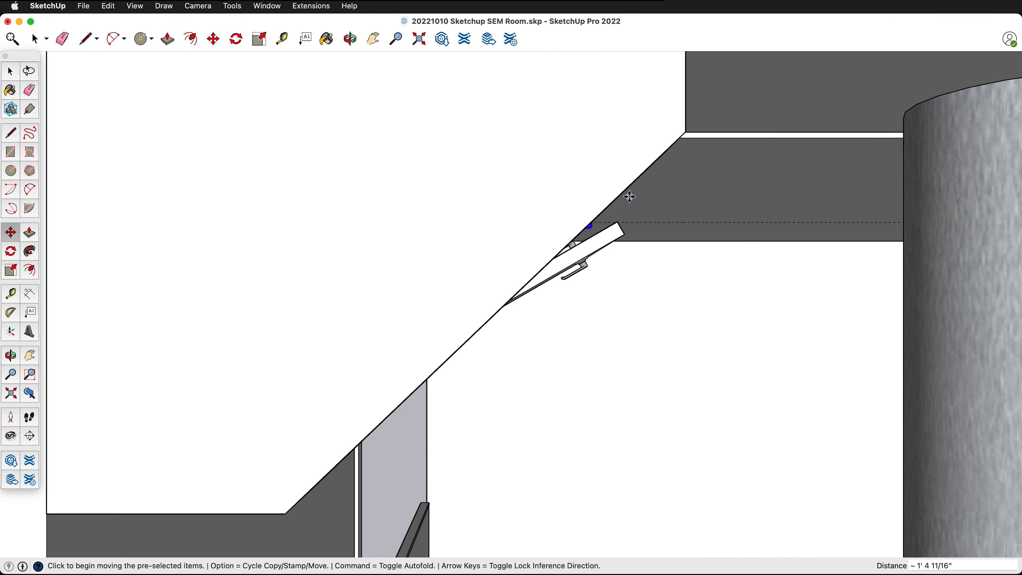
middle_drag(527, 248, 610, 242)
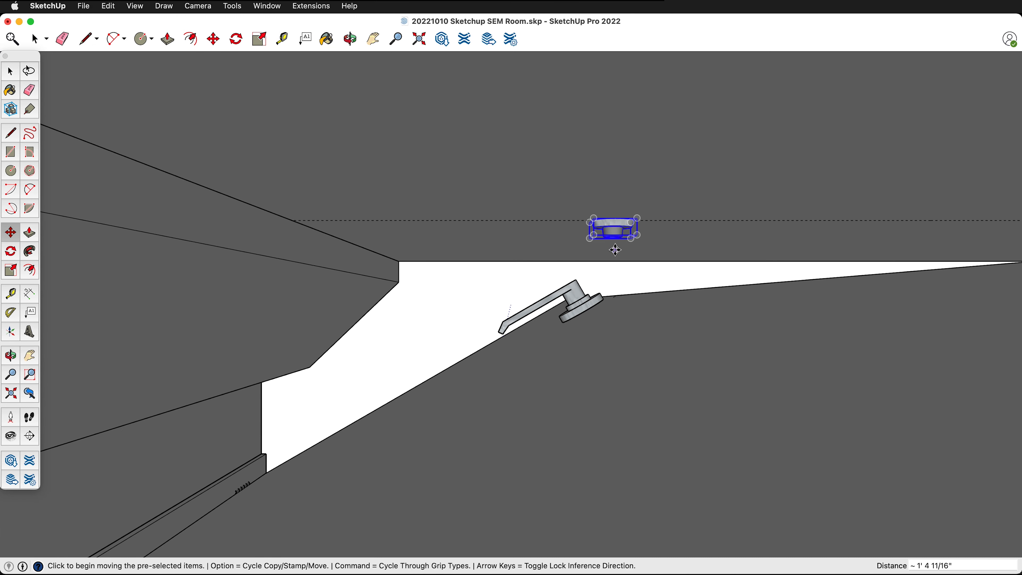
click(613, 225)
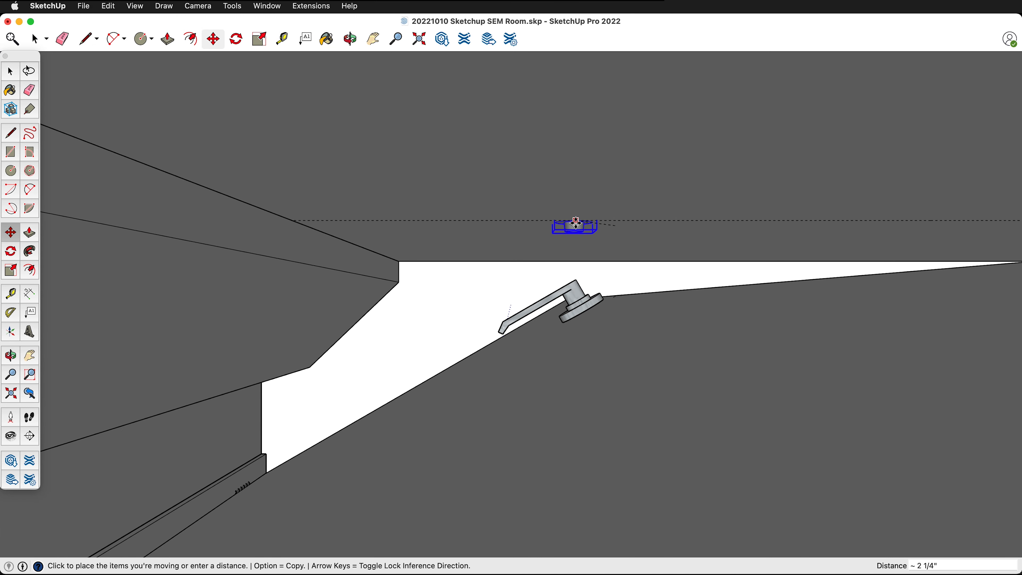
click(570, 226)
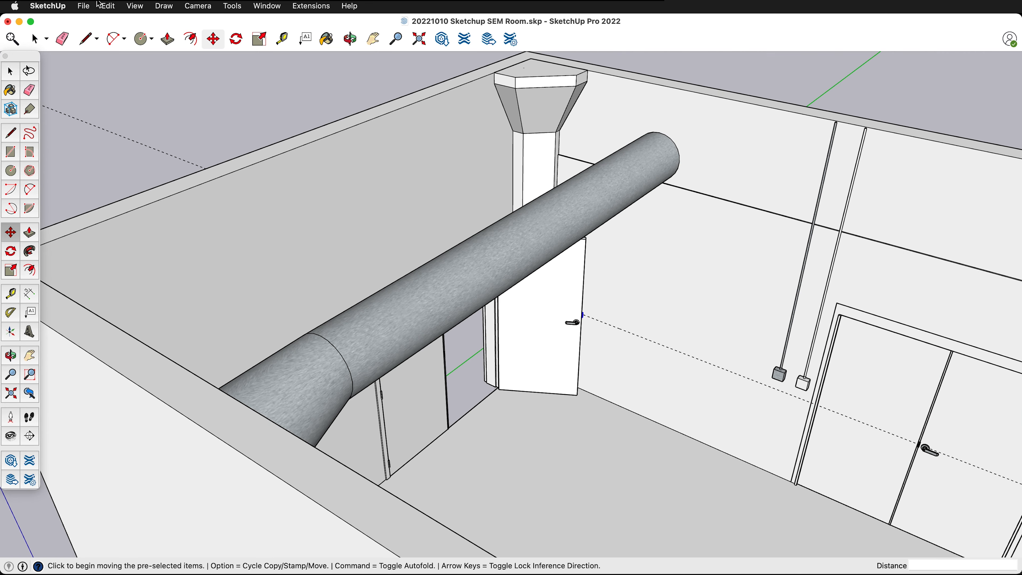
- Delete all construction guides from the room model
click(108, 5)
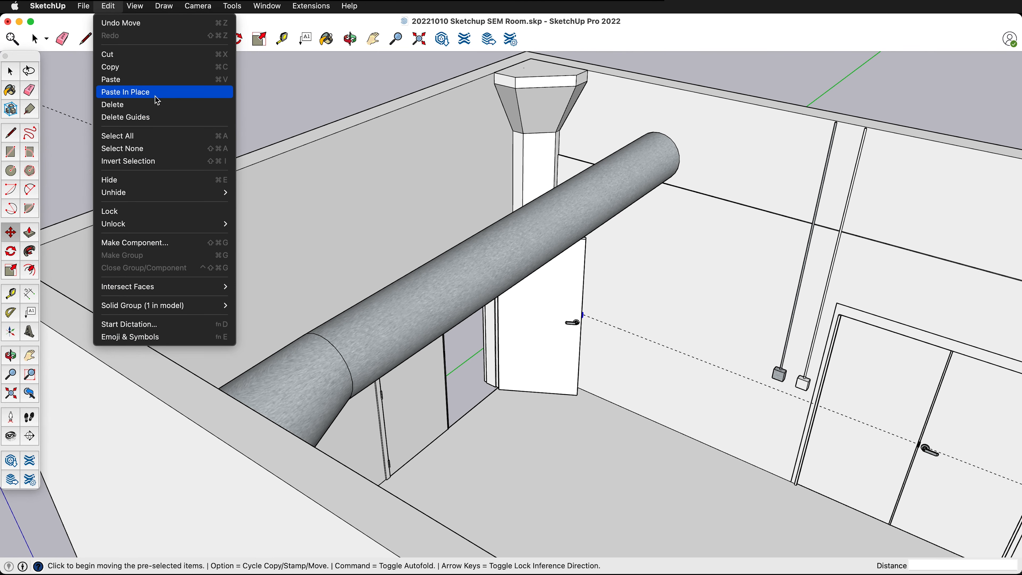
click(157, 117)
middle_drag(728, 312, 644, 289)
key(m)
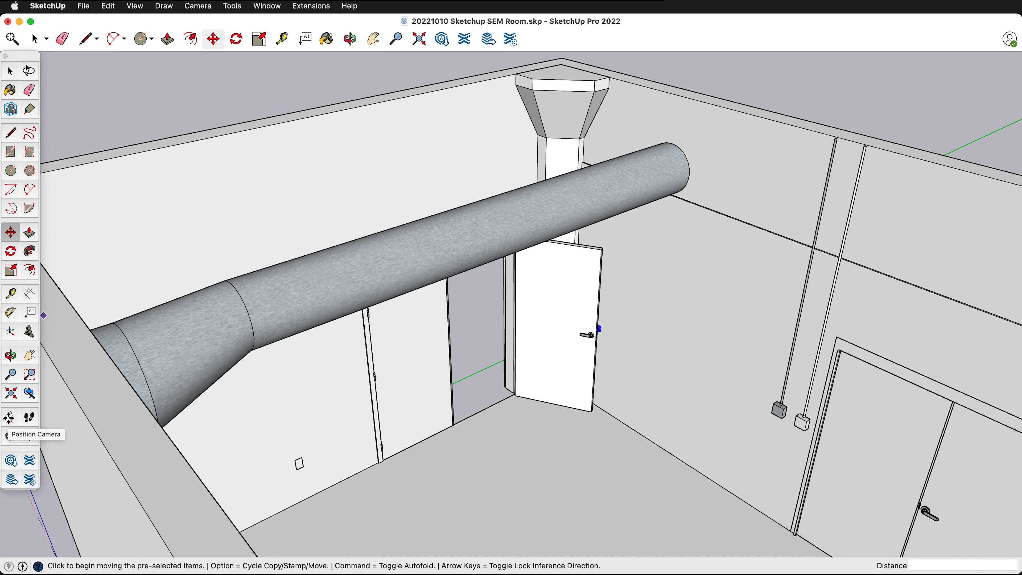
- Position the camera on the room floor at a 5' 6" eye height and look around at the double doors and electrical boxes
click(11, 417)
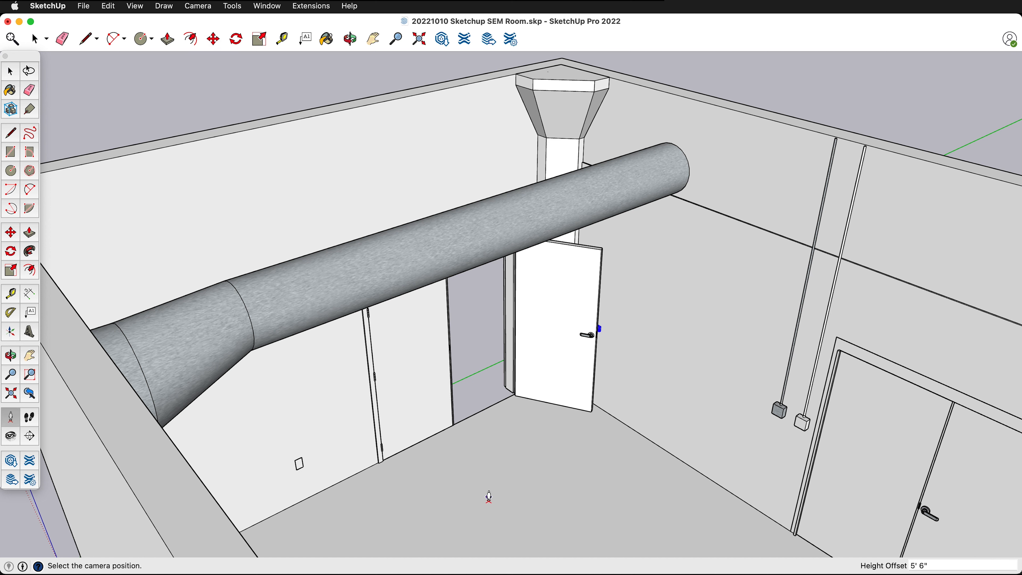
click(292, 532)
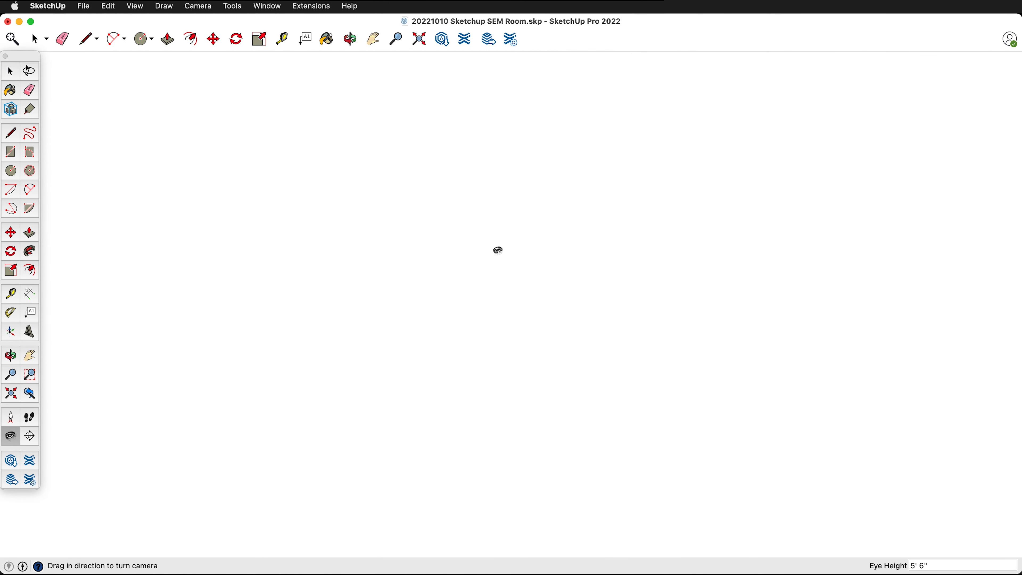
drag(875, 255, 409, 321)
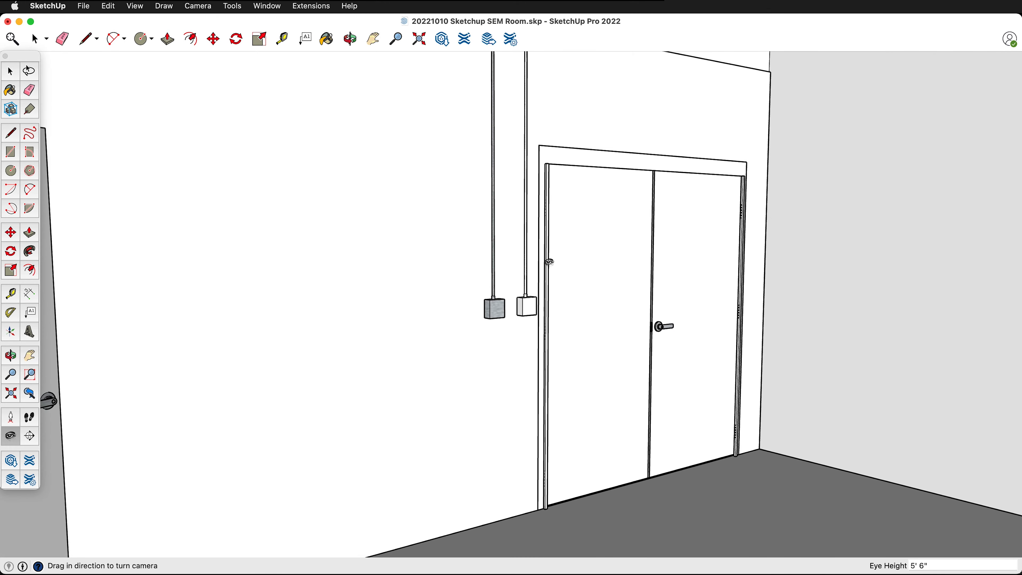
drag(595, 259, 665, 16)
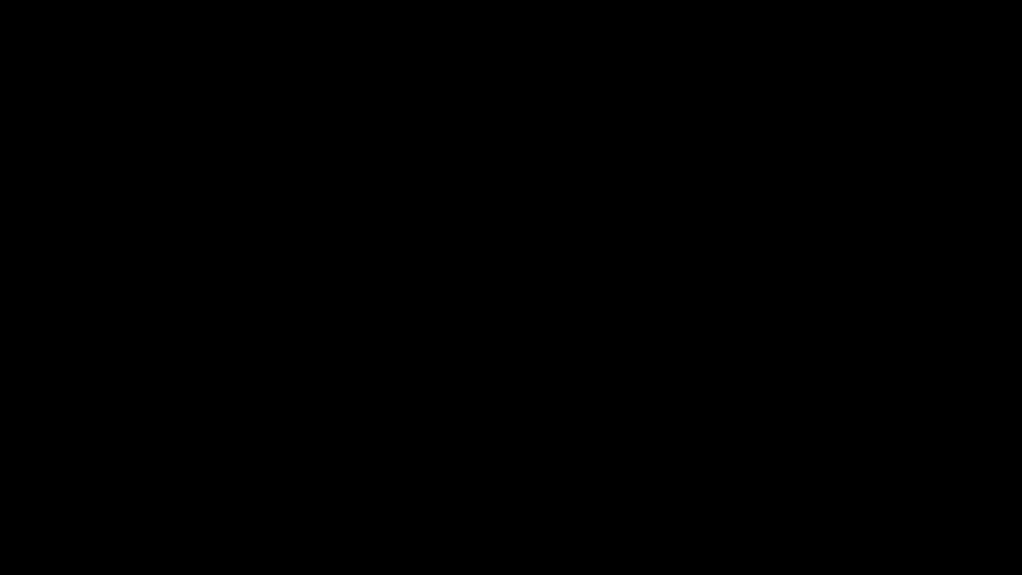